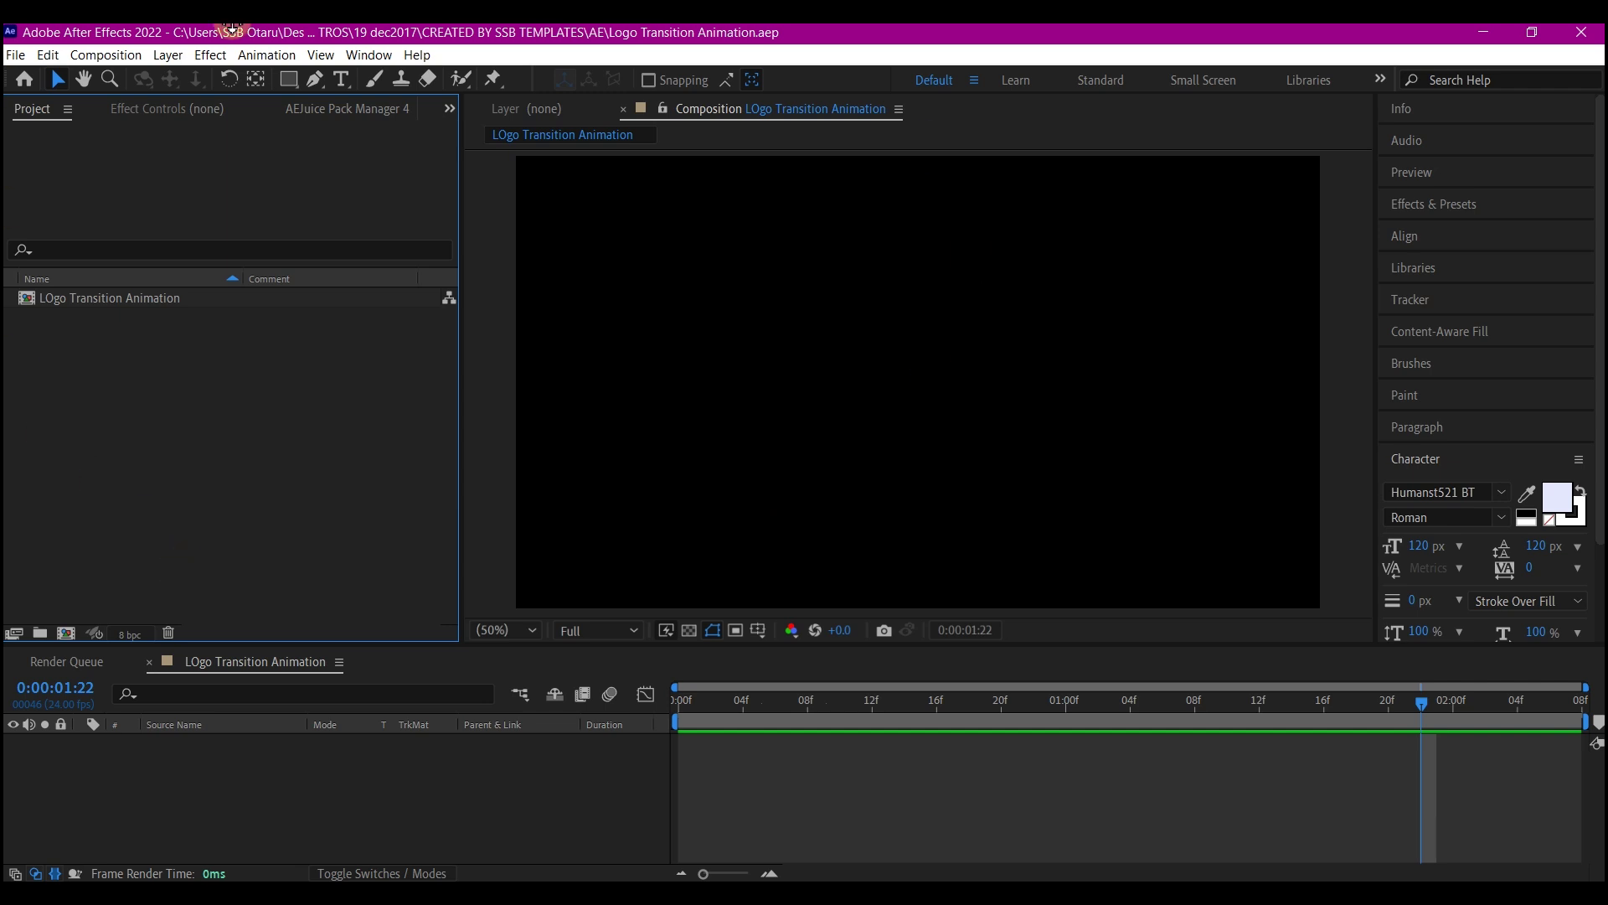
# Take the Pen tool and set the shape stroke colour to bright blue 0072FF
pyautogui.click(315, 82)
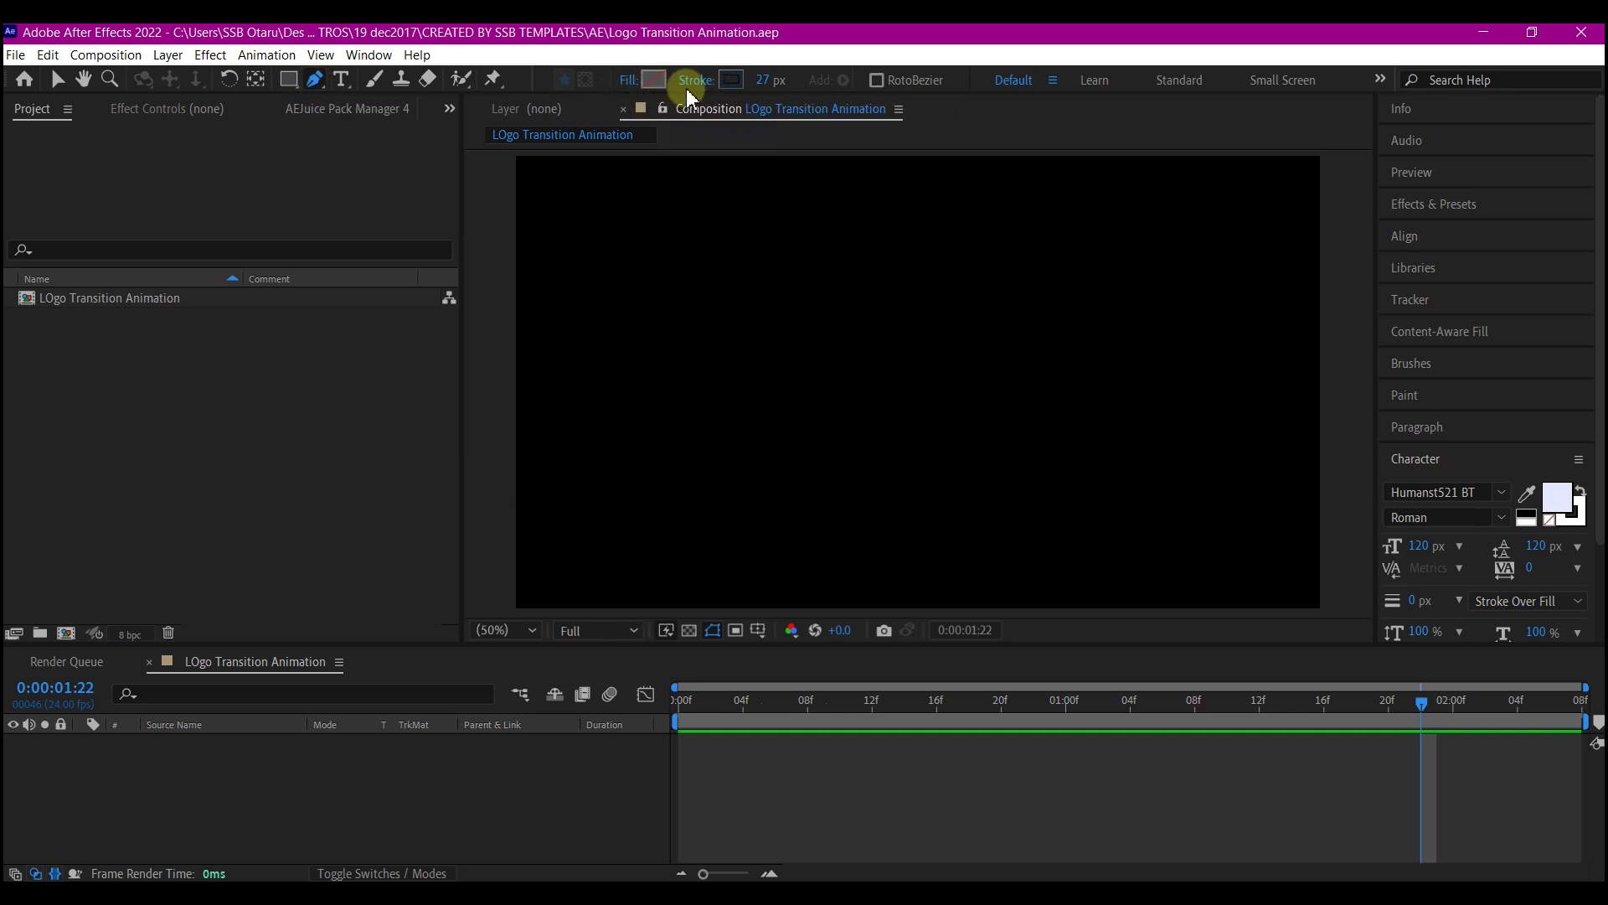
pyautogui.click(732, 79)
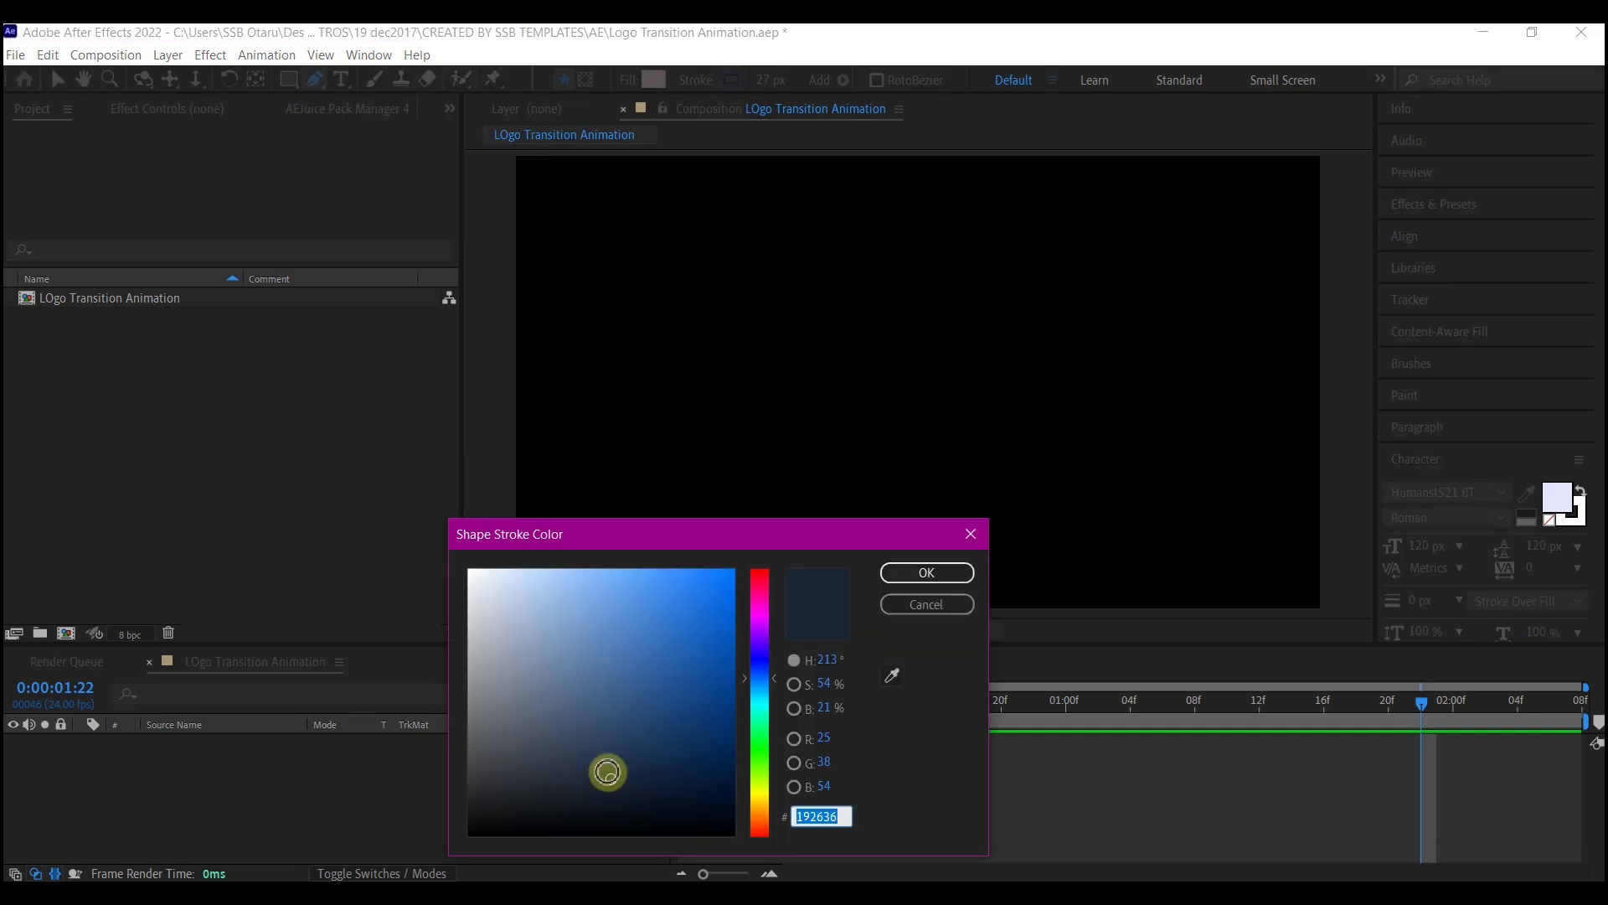
pyautogui.moveTo(693, 653); pyautogui.dragTo(750, 557)
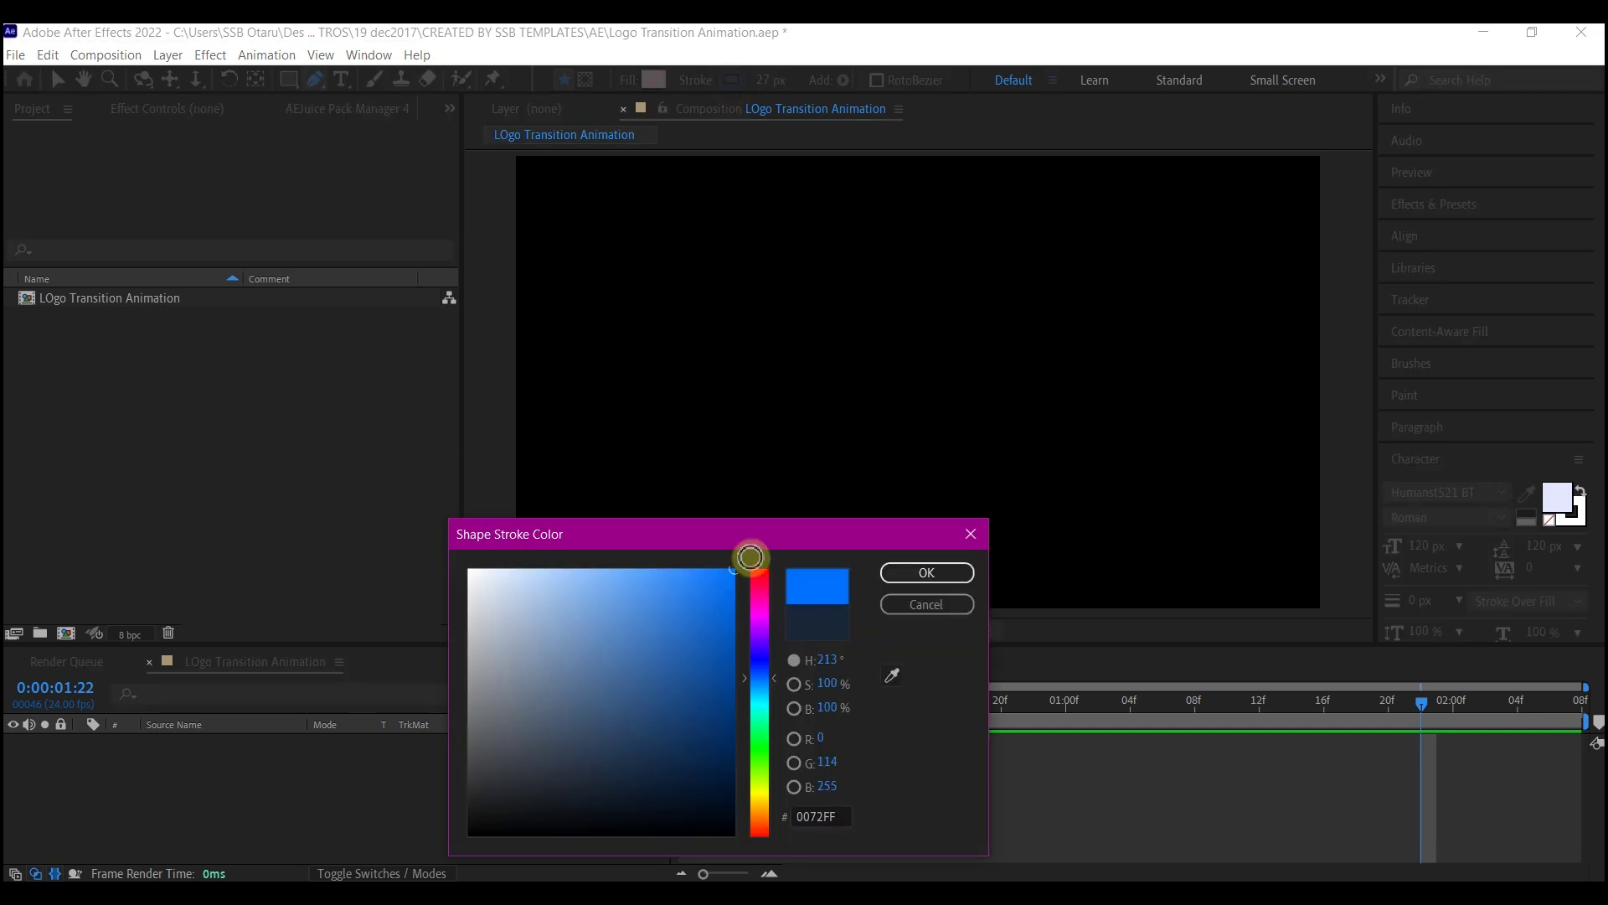
pyautogui.click(961, 573)
# Zoom out to 25% and draw a horizontal line across the frame, thickening its stroke to 232 px
pyautogui.press(',')
pyautogui.press(',')
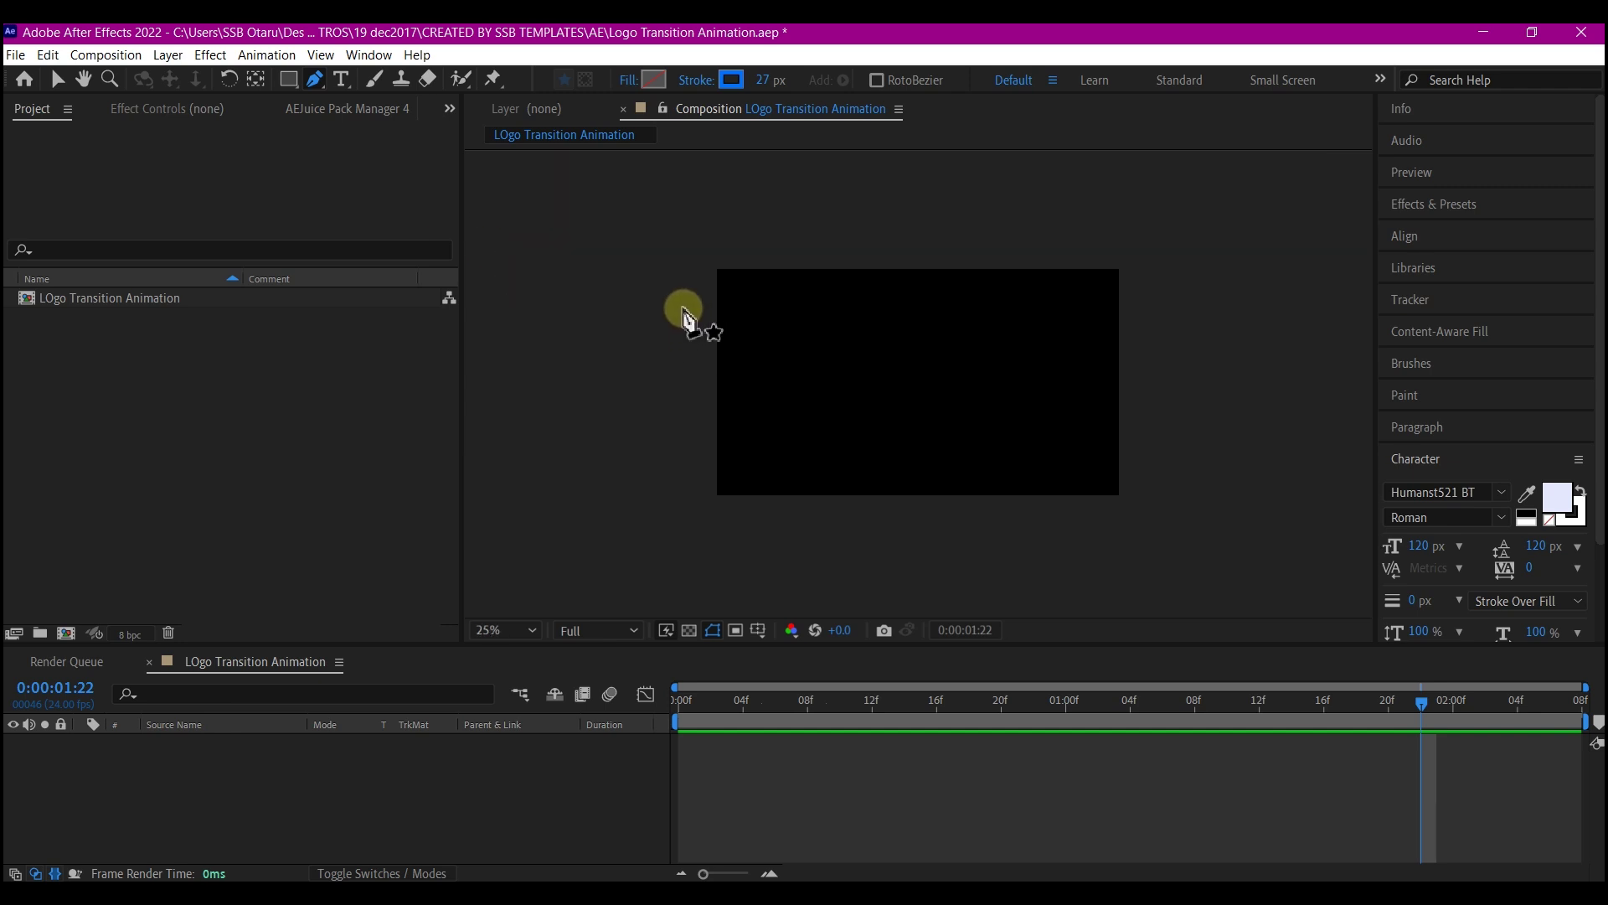
pyautogui.click(684, 308)
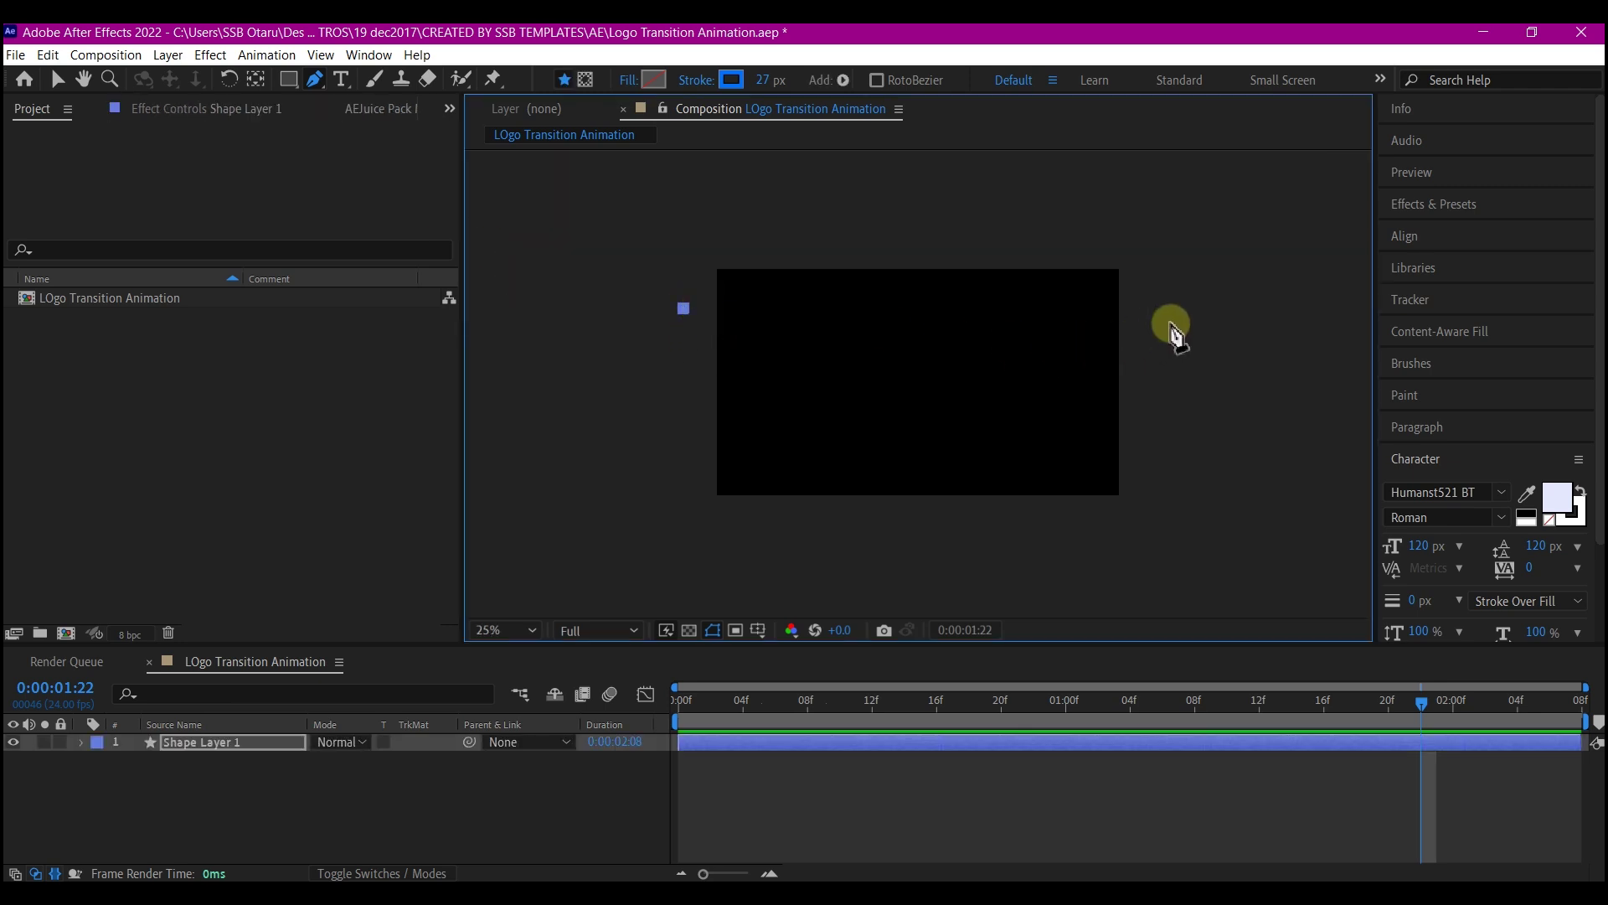
pyautogui.click(1171, 308)
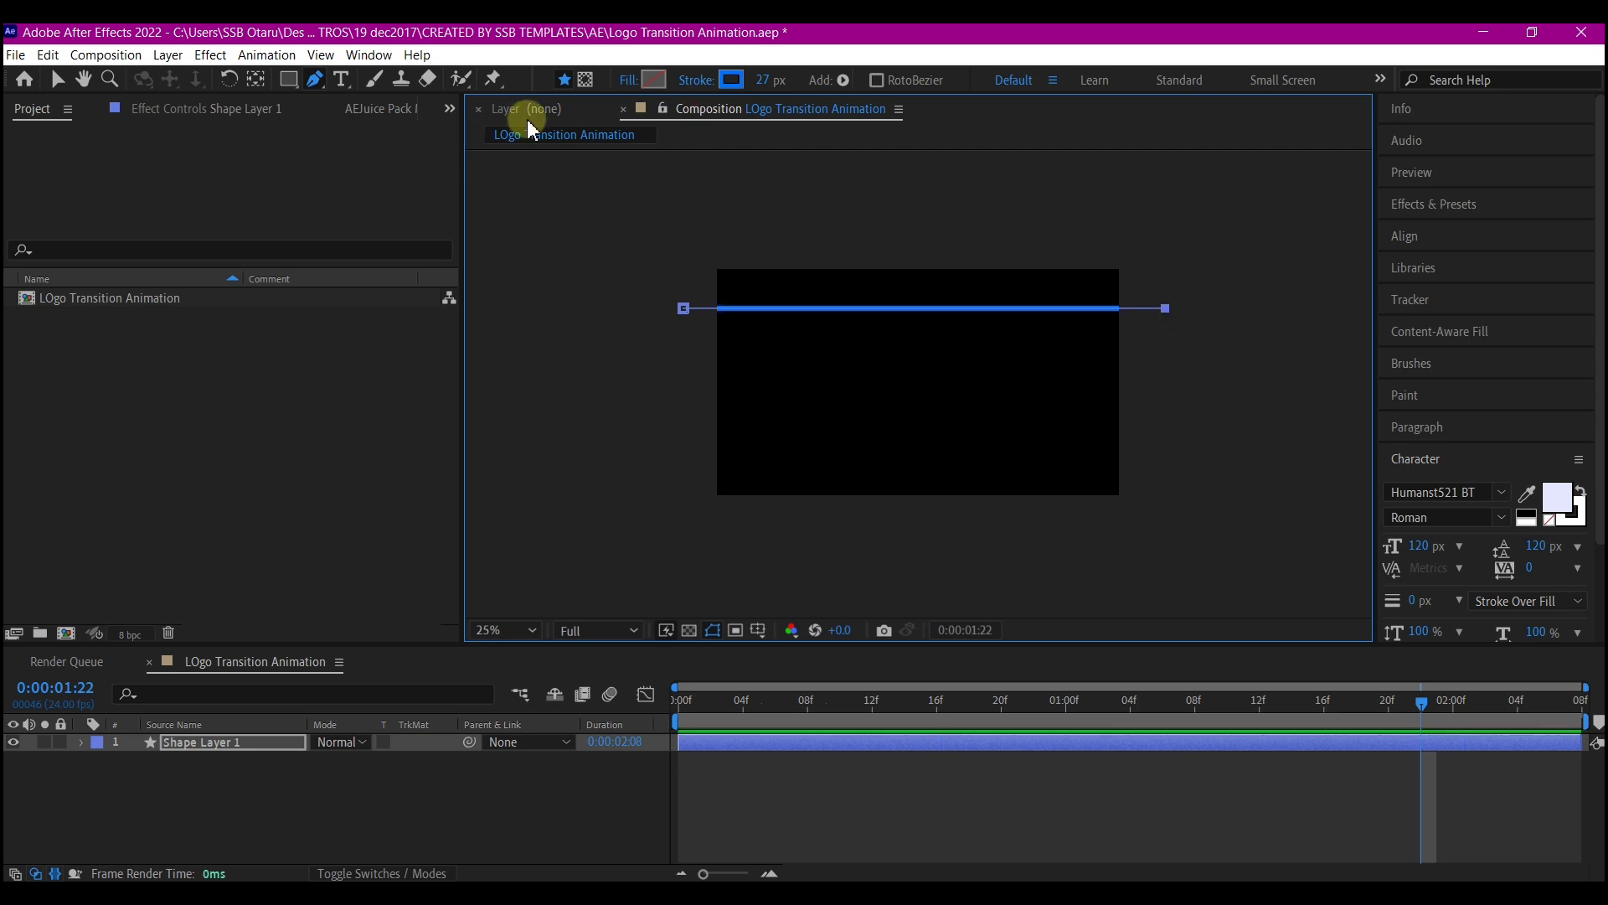
pyautogui.moveTo(772, 81); pyautogui.dragTo(992, 81)
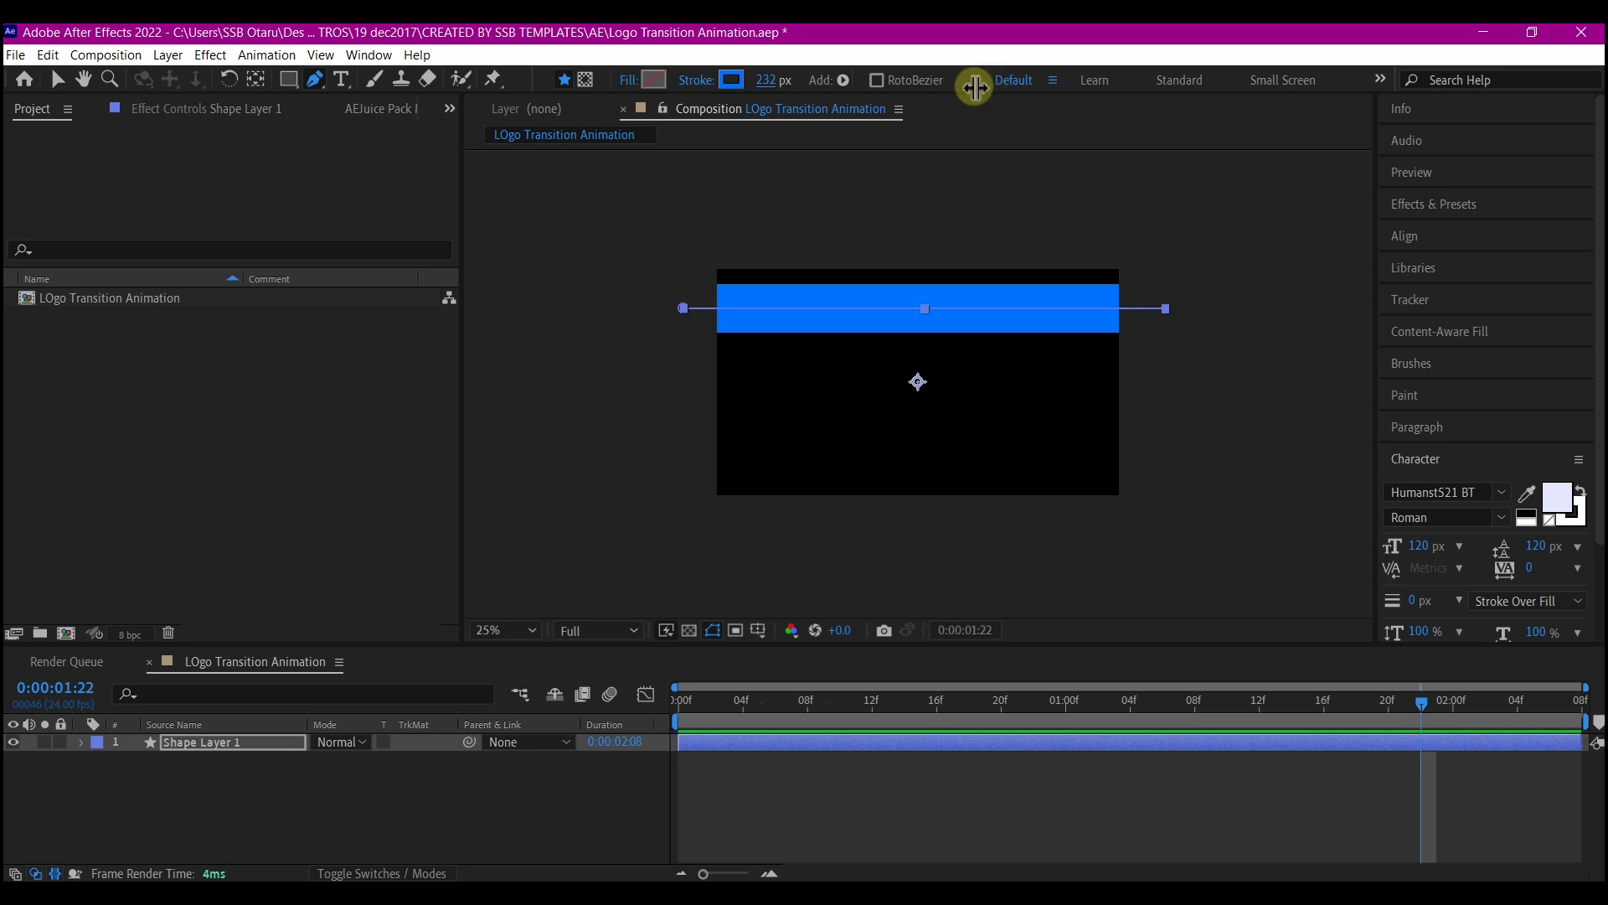
# Set the bar's stroke width to exactly 250 px
pyautogui.click(772, 82)
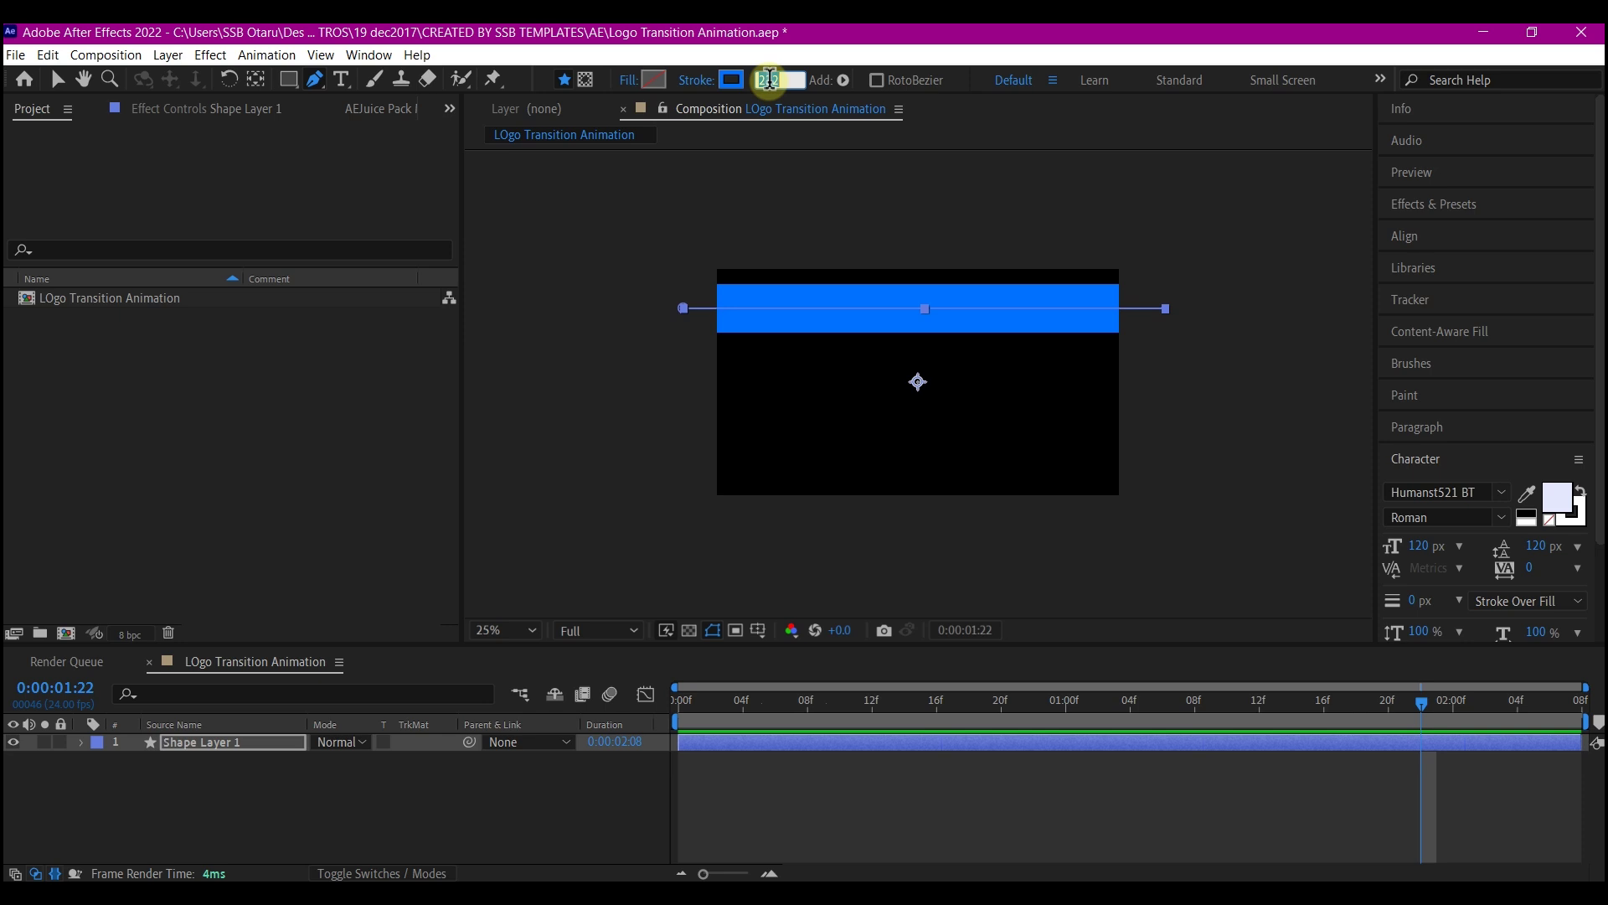
pyautogui.press('BackSpace')
pyautogui.write('25')
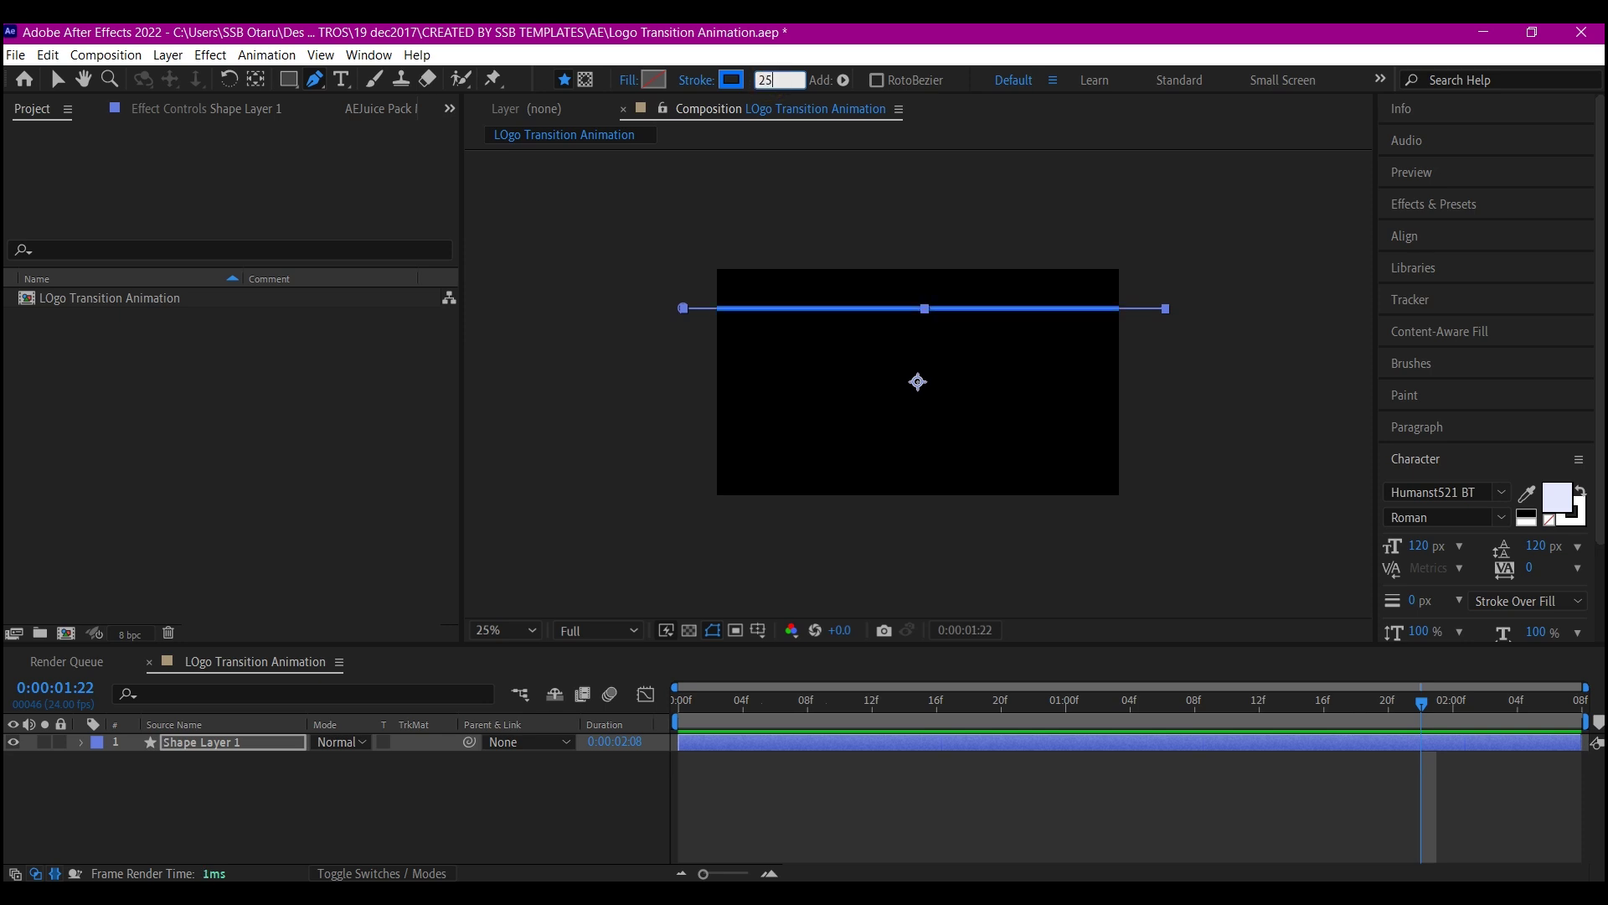
pyautogui.write('0')
pyautogui.press('Return')
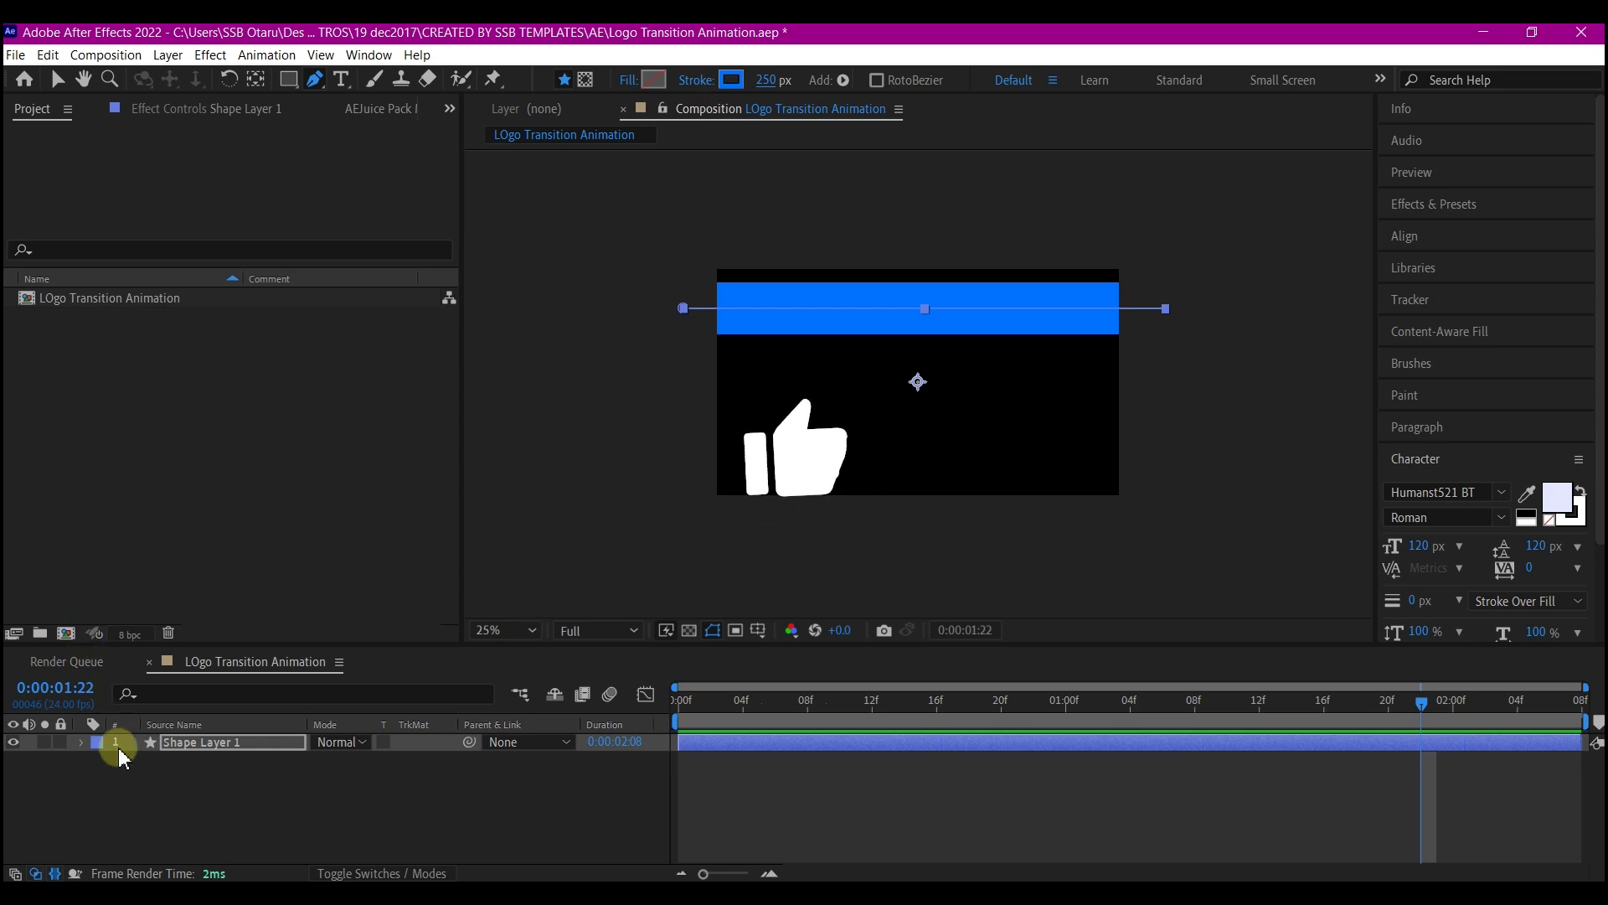
# Give Shape 1's Stroke 1 a Round Cap line cap
pyautogui.click(81, 742)
pyautogui.click(98, 761)
pyautogui.click(118, 779)
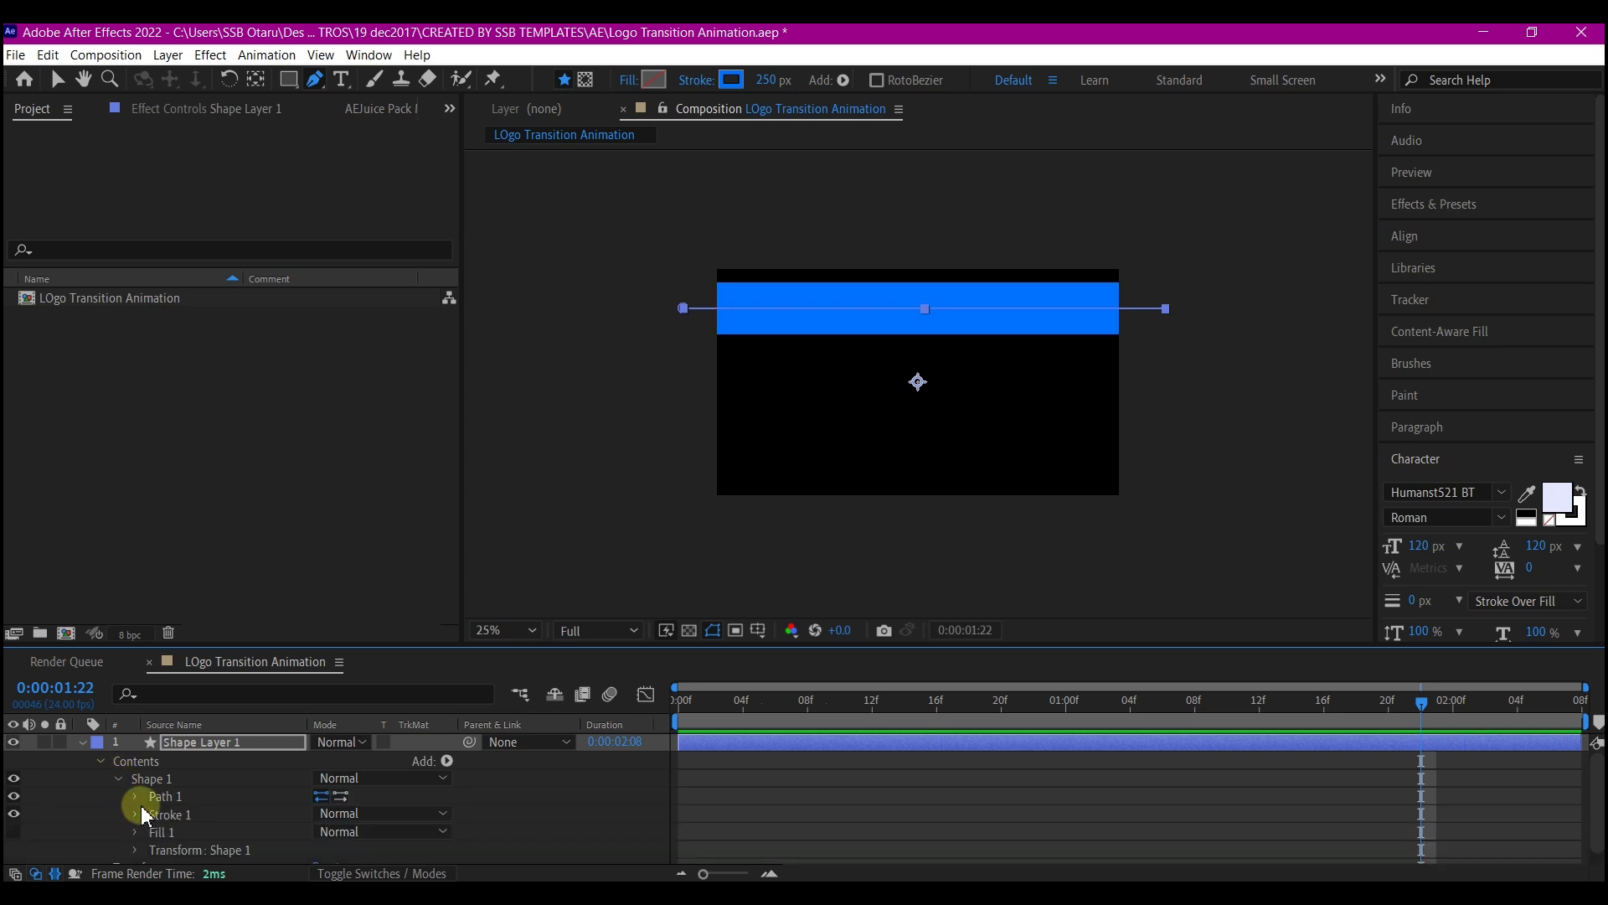
pyautogui.scroll(-1, 277, 833)
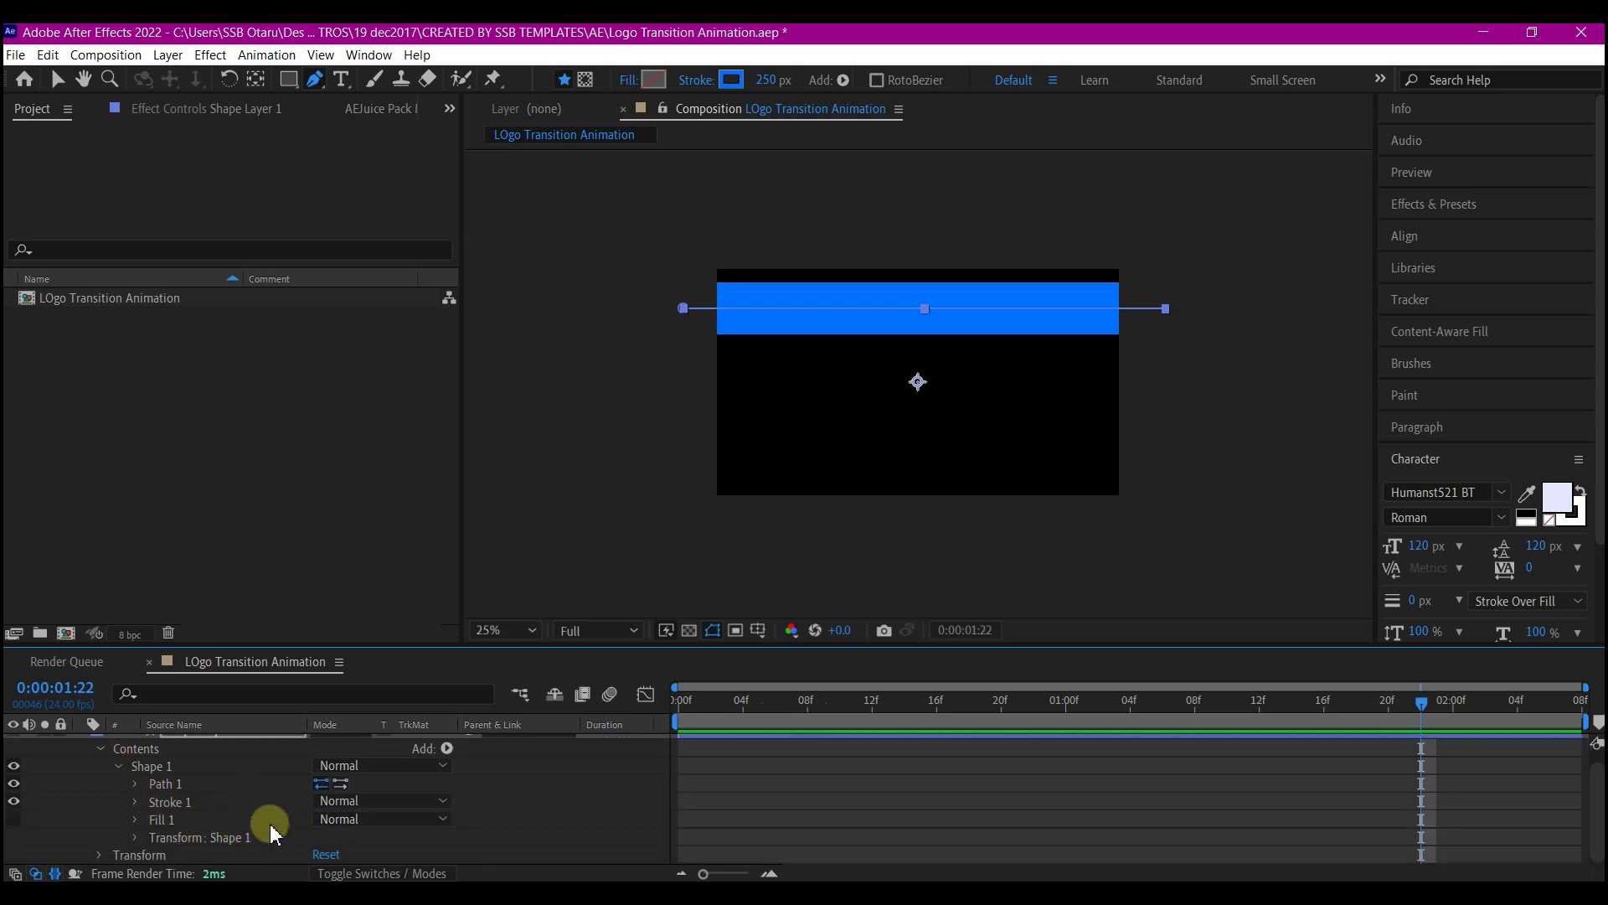
pyautogui.click(134, 802)
pyautogui.scroll(-2, 168, 804)
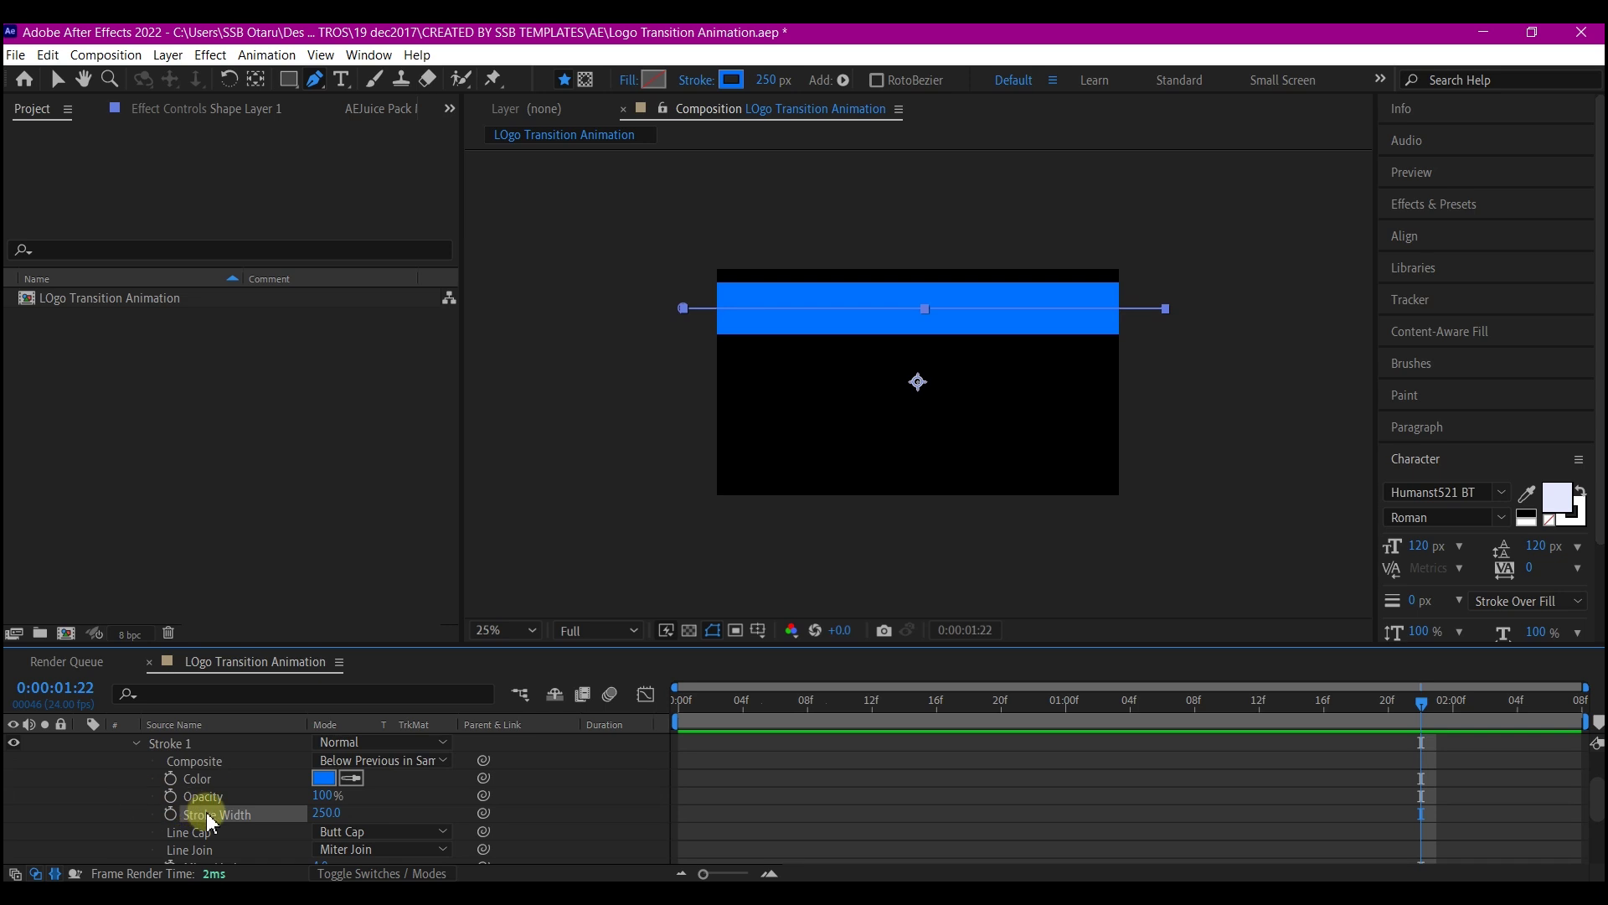
pyautogui.click(346, 833)
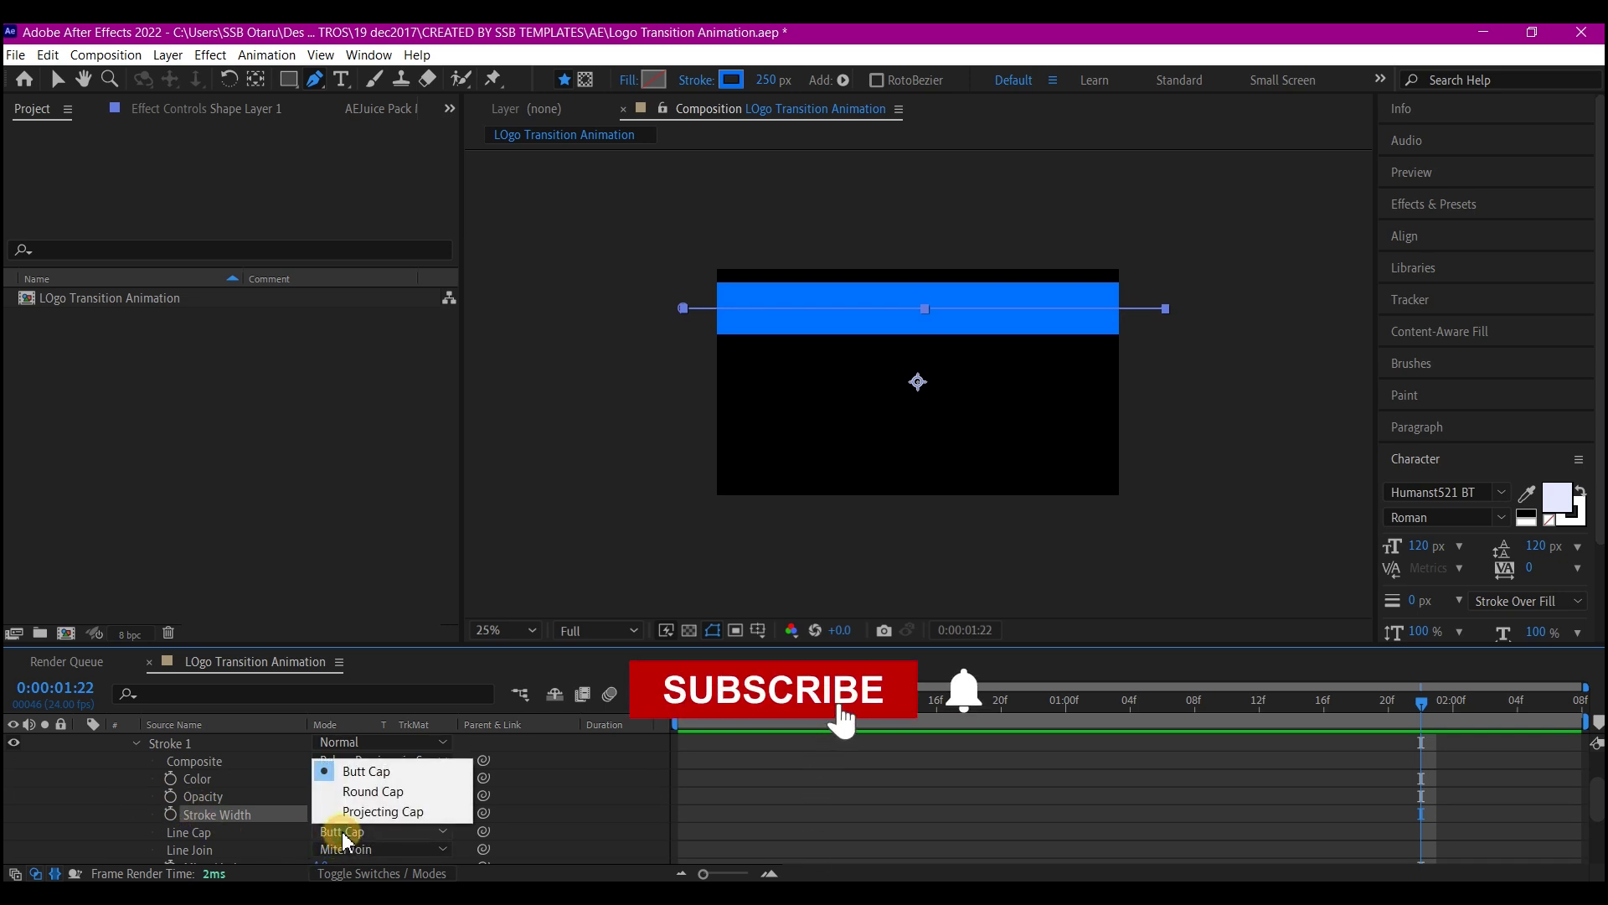
pyautogui.click(368, 790)
# Switch to the anchor point tool, then set the view magnification to Fit
pyautogui.press('v')
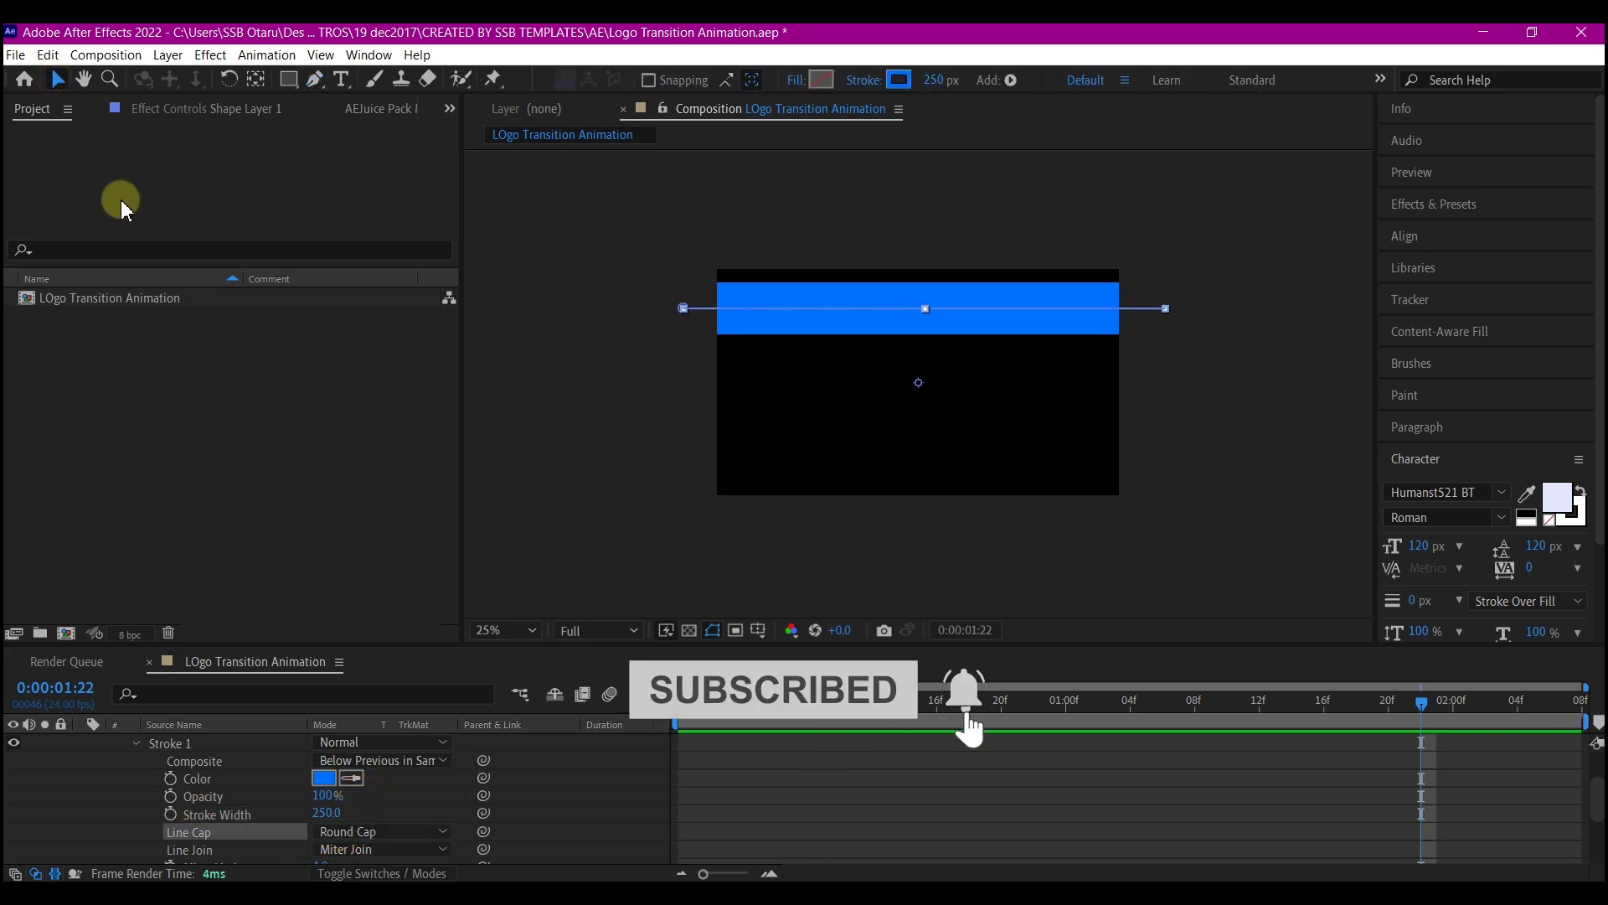
pyautogui.click(260, 85)
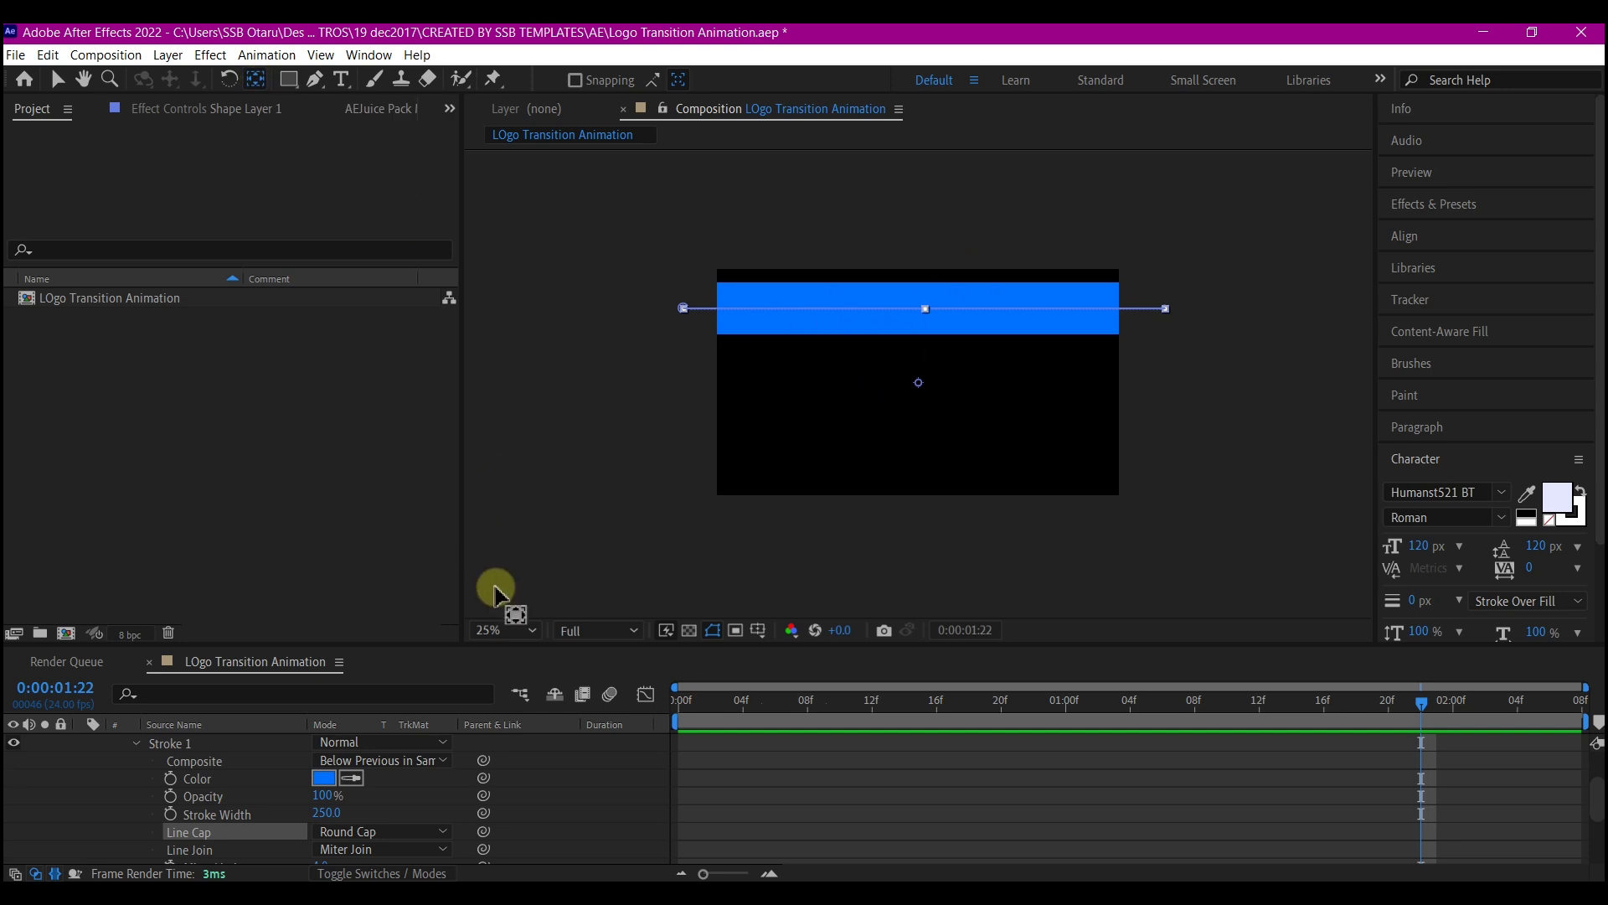
pyautogui.click(492, 639)
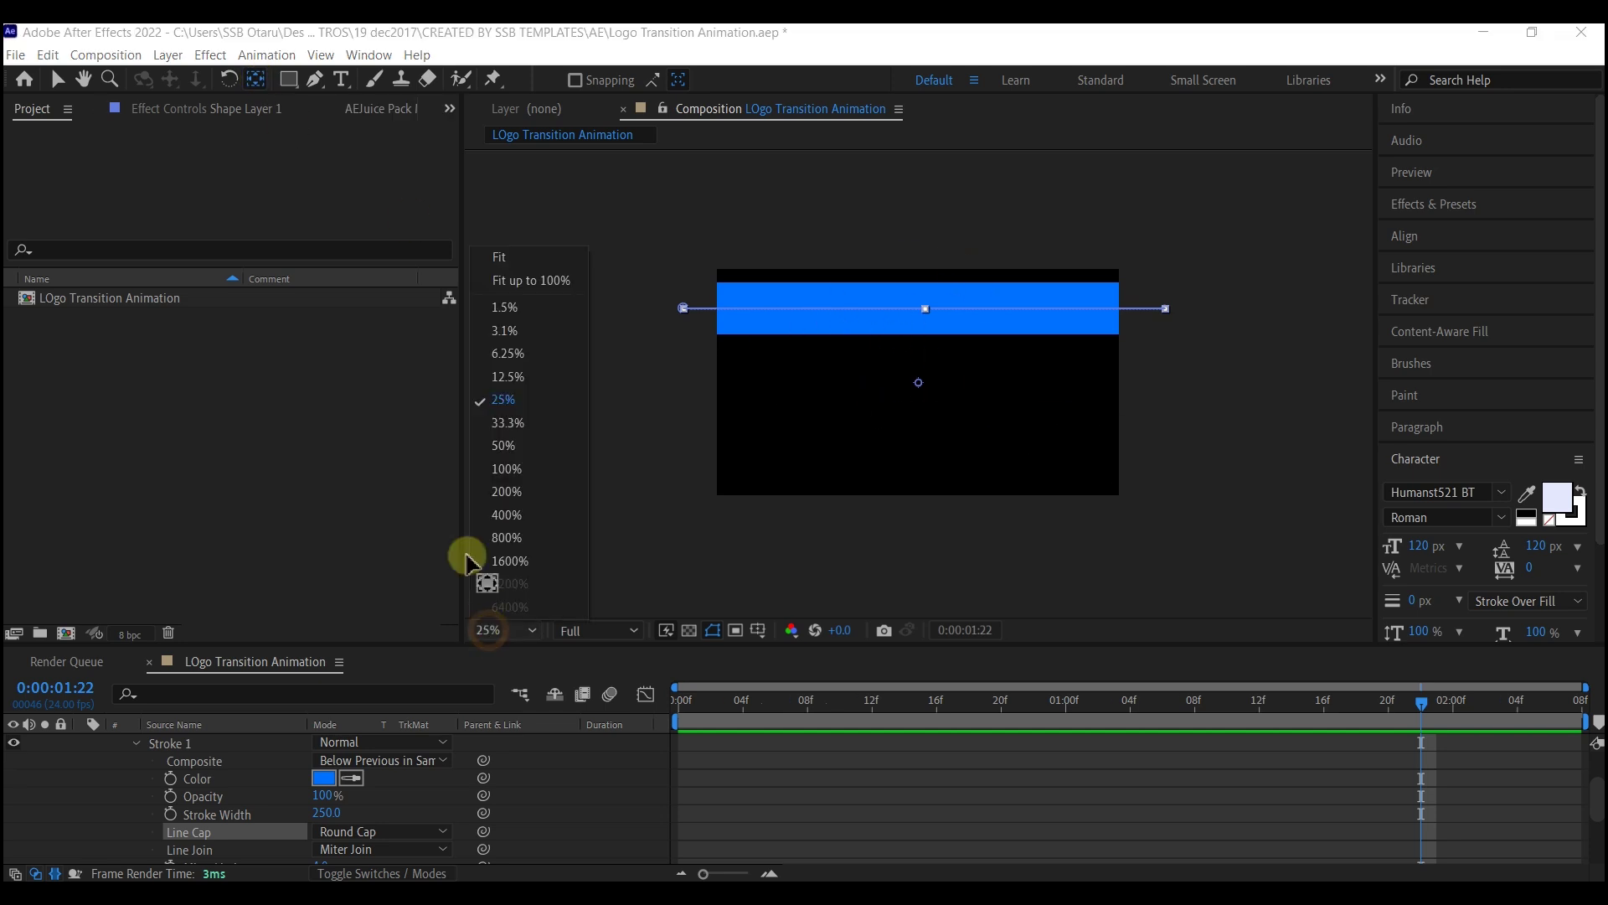
pyautogui.click(508, 257)
pyautogui.press('v')
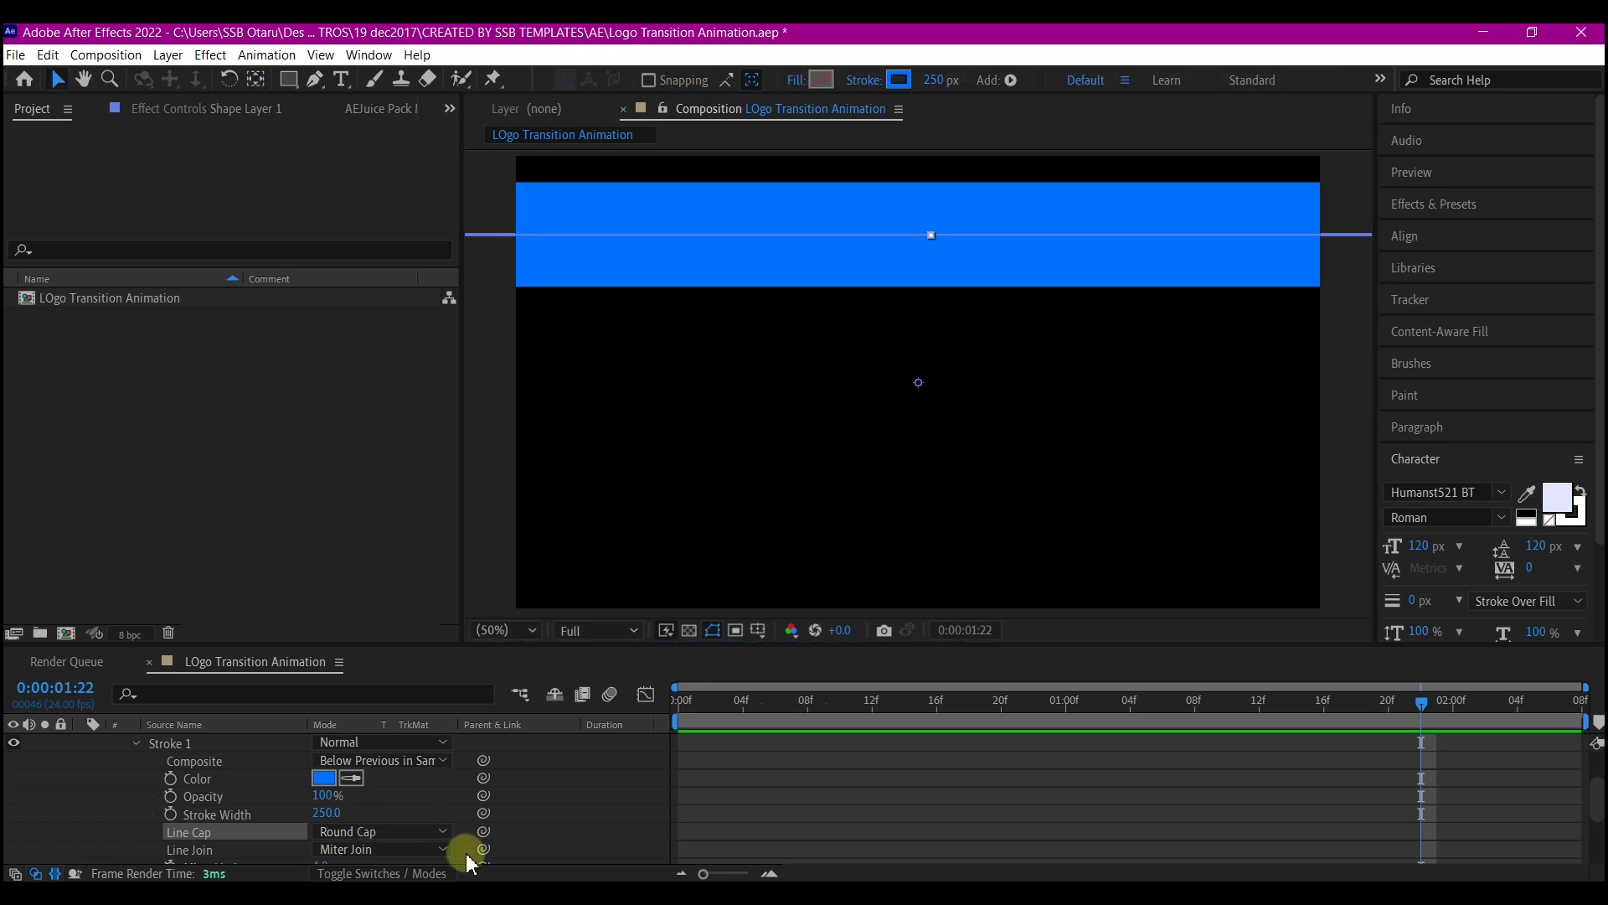
pyautogui.scroll(2, 512, 816)
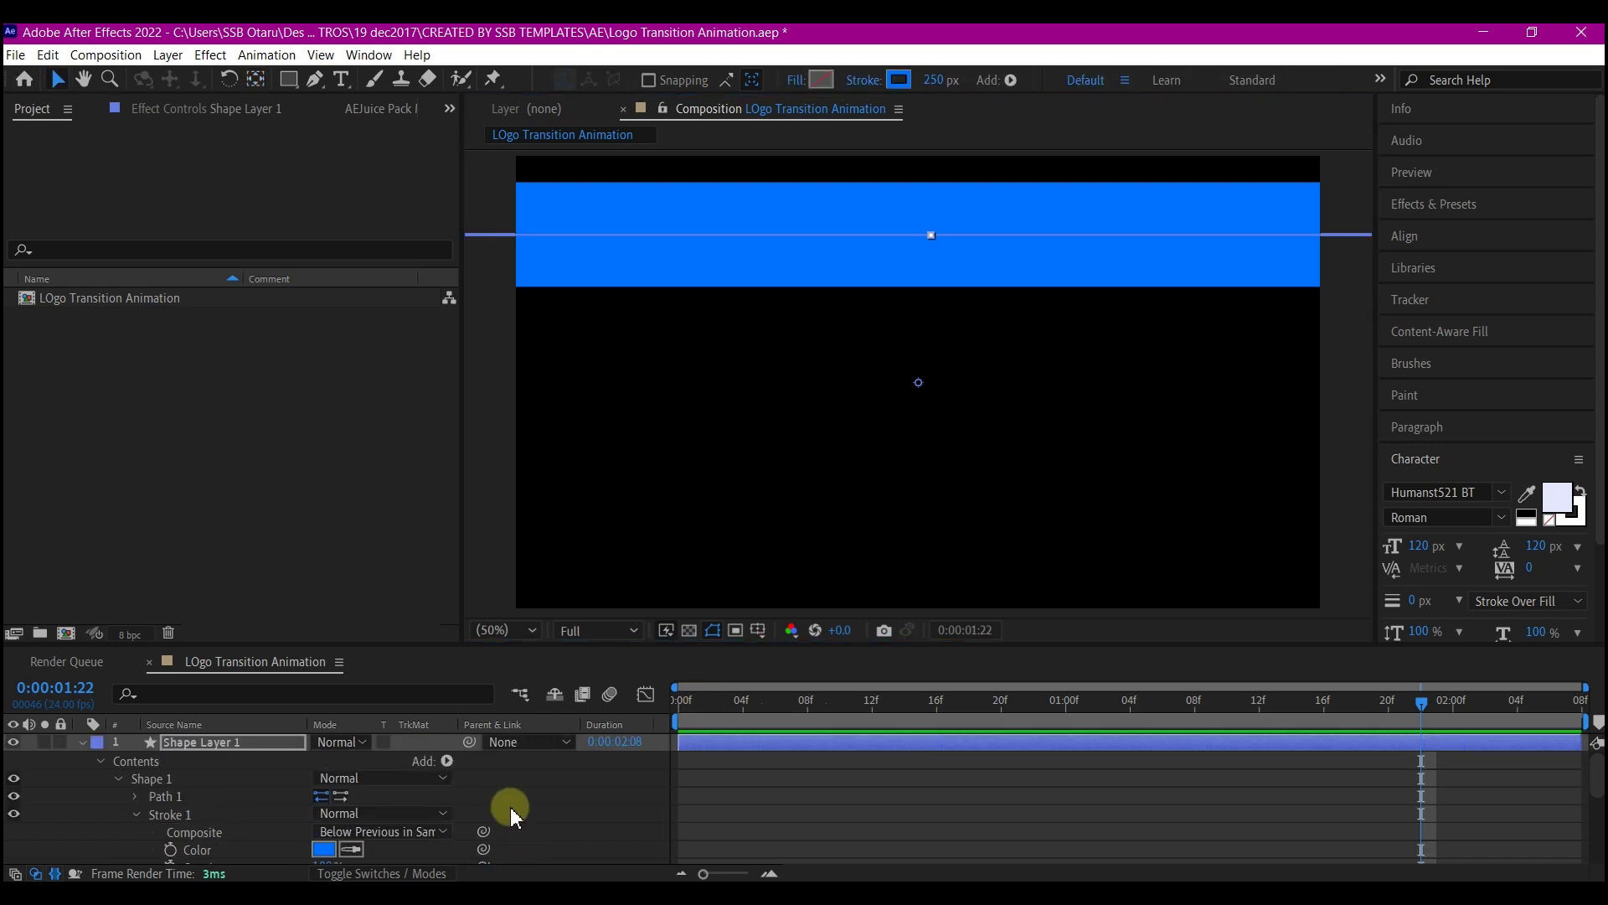
# Add Trim Paths to the shape and set a Start keyframe at 0% at frame 14
pyautogui.click(447, 761)
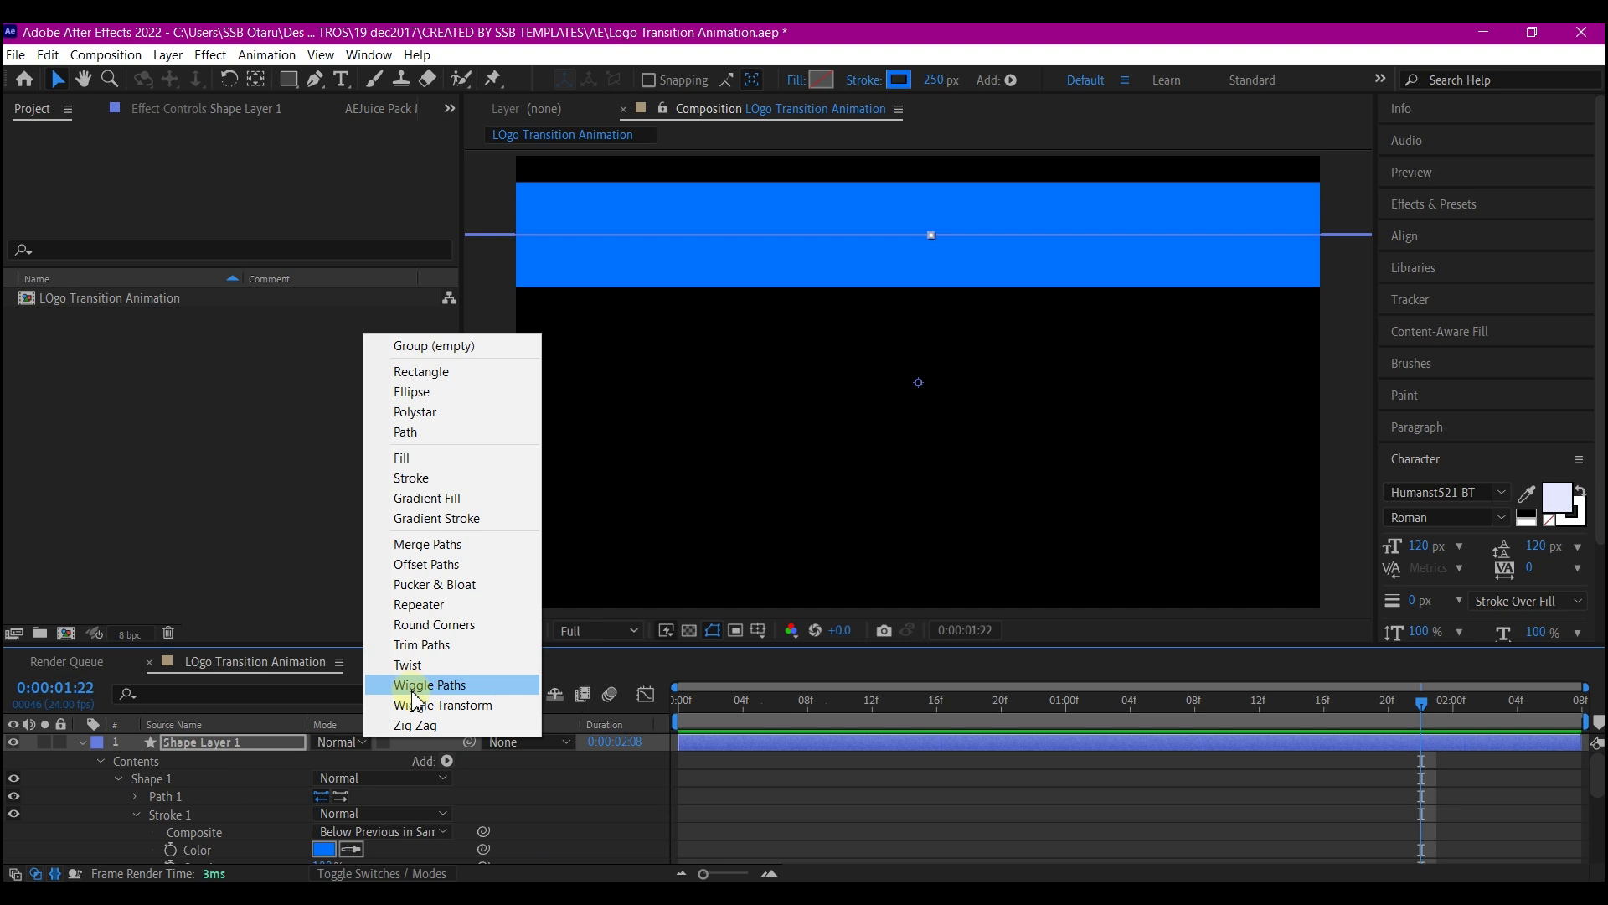
pyautogui.click(423, 645)
pyautogui.moveTo(763, 708); pyautogui.dragTo(906, 724)
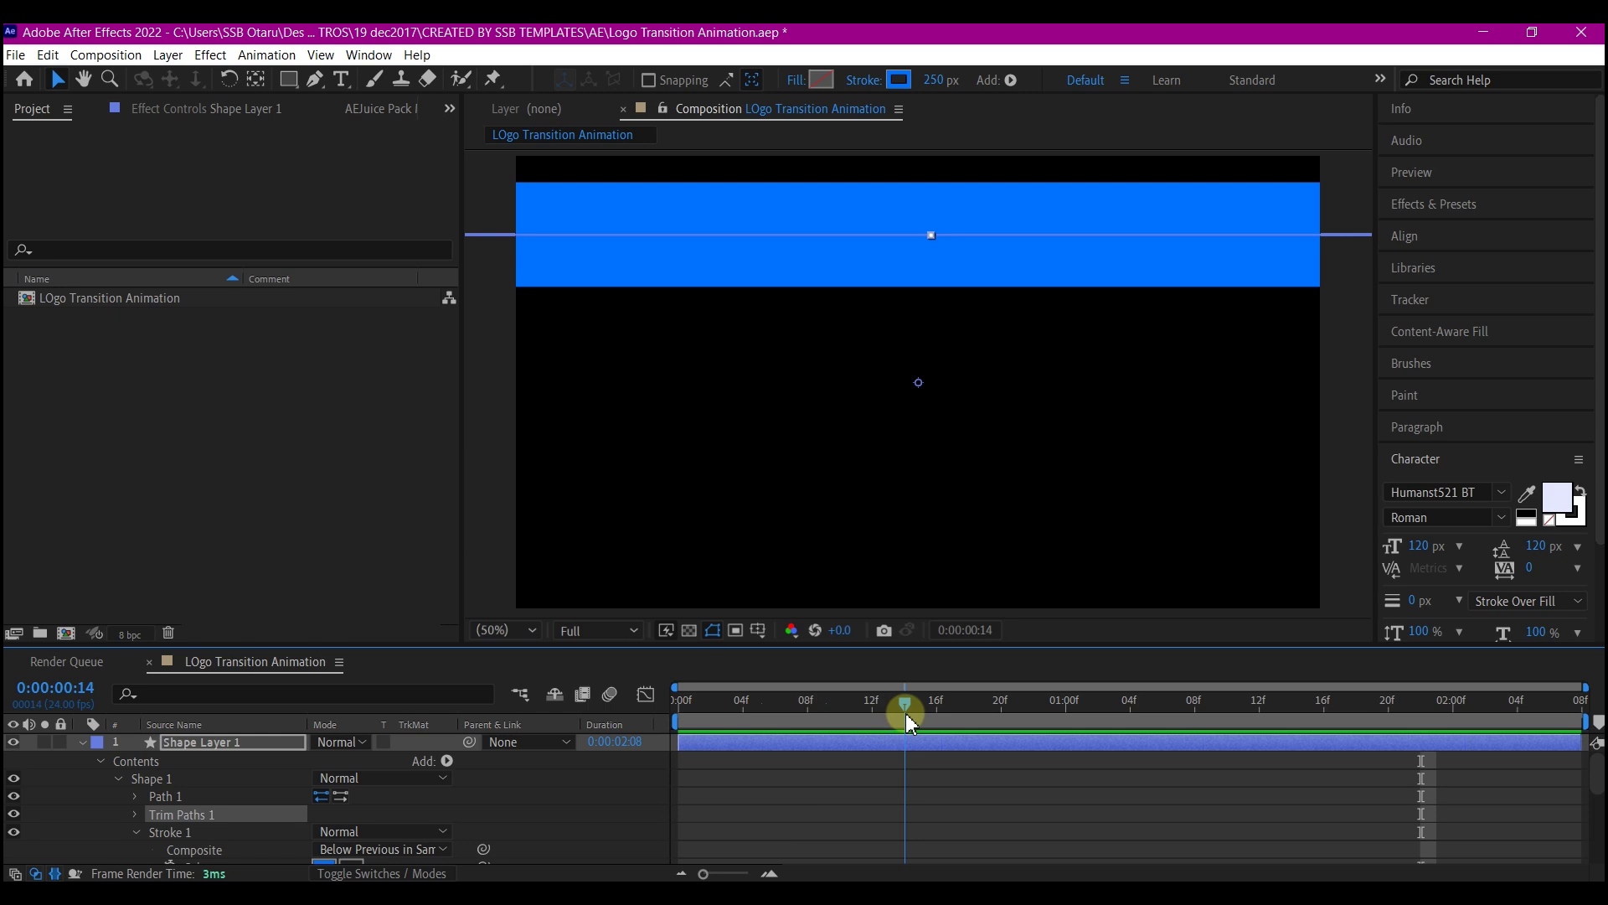
pyautogui.click(135, 814)
pyautogui.click(170, 801)
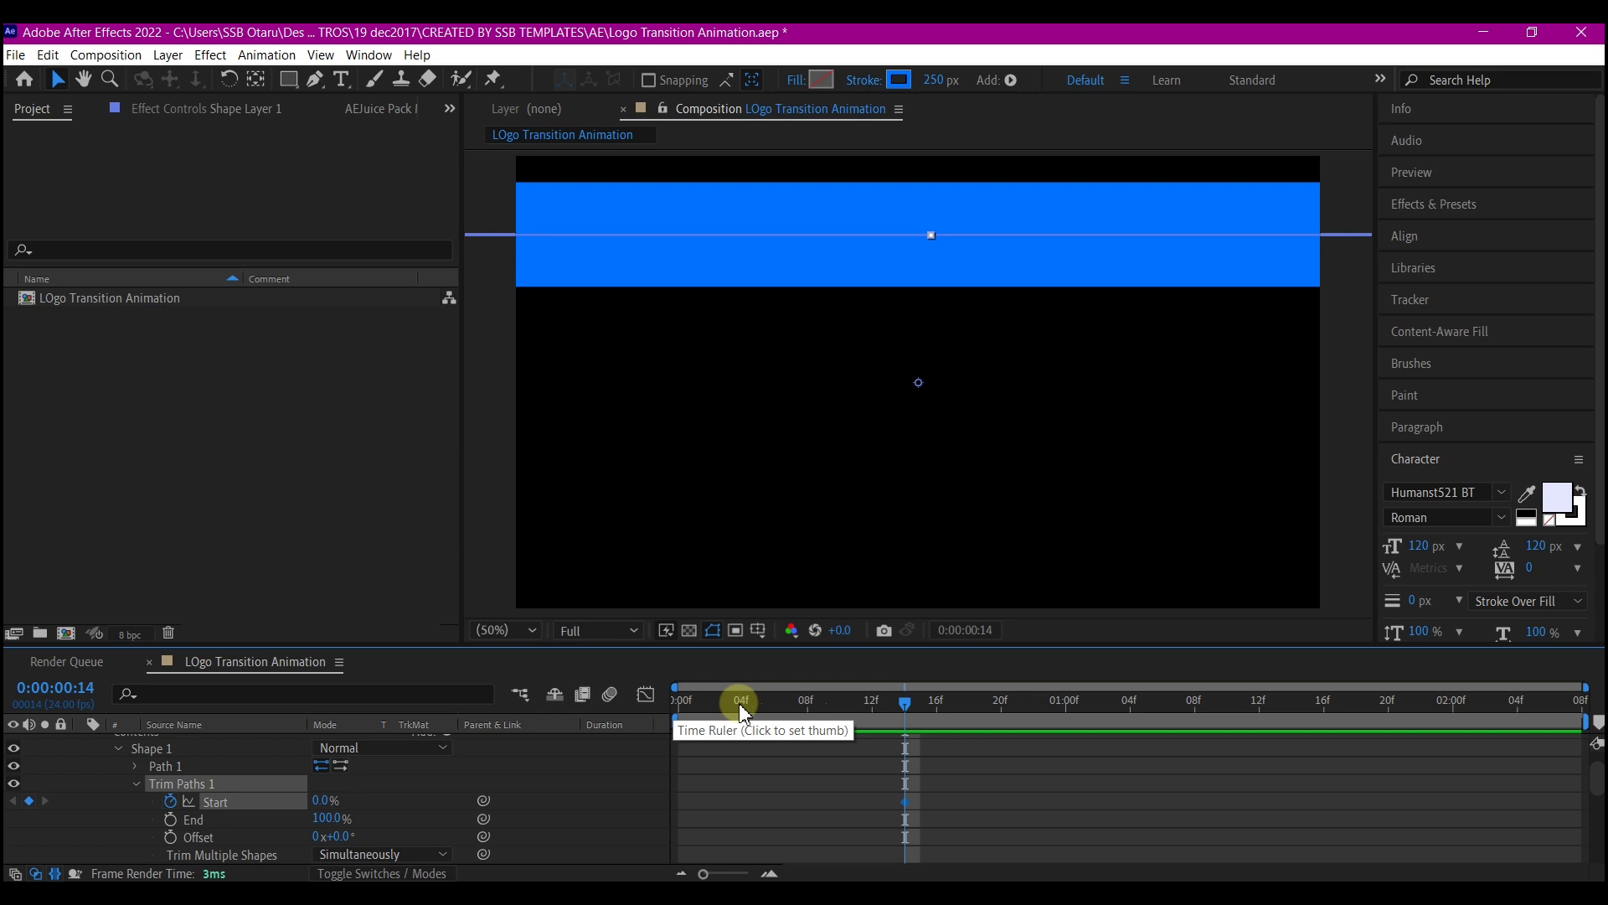
# At frame 0, set Trim Paths Start to 100% so the bar is hidden
pyautogui.click(680, 702)
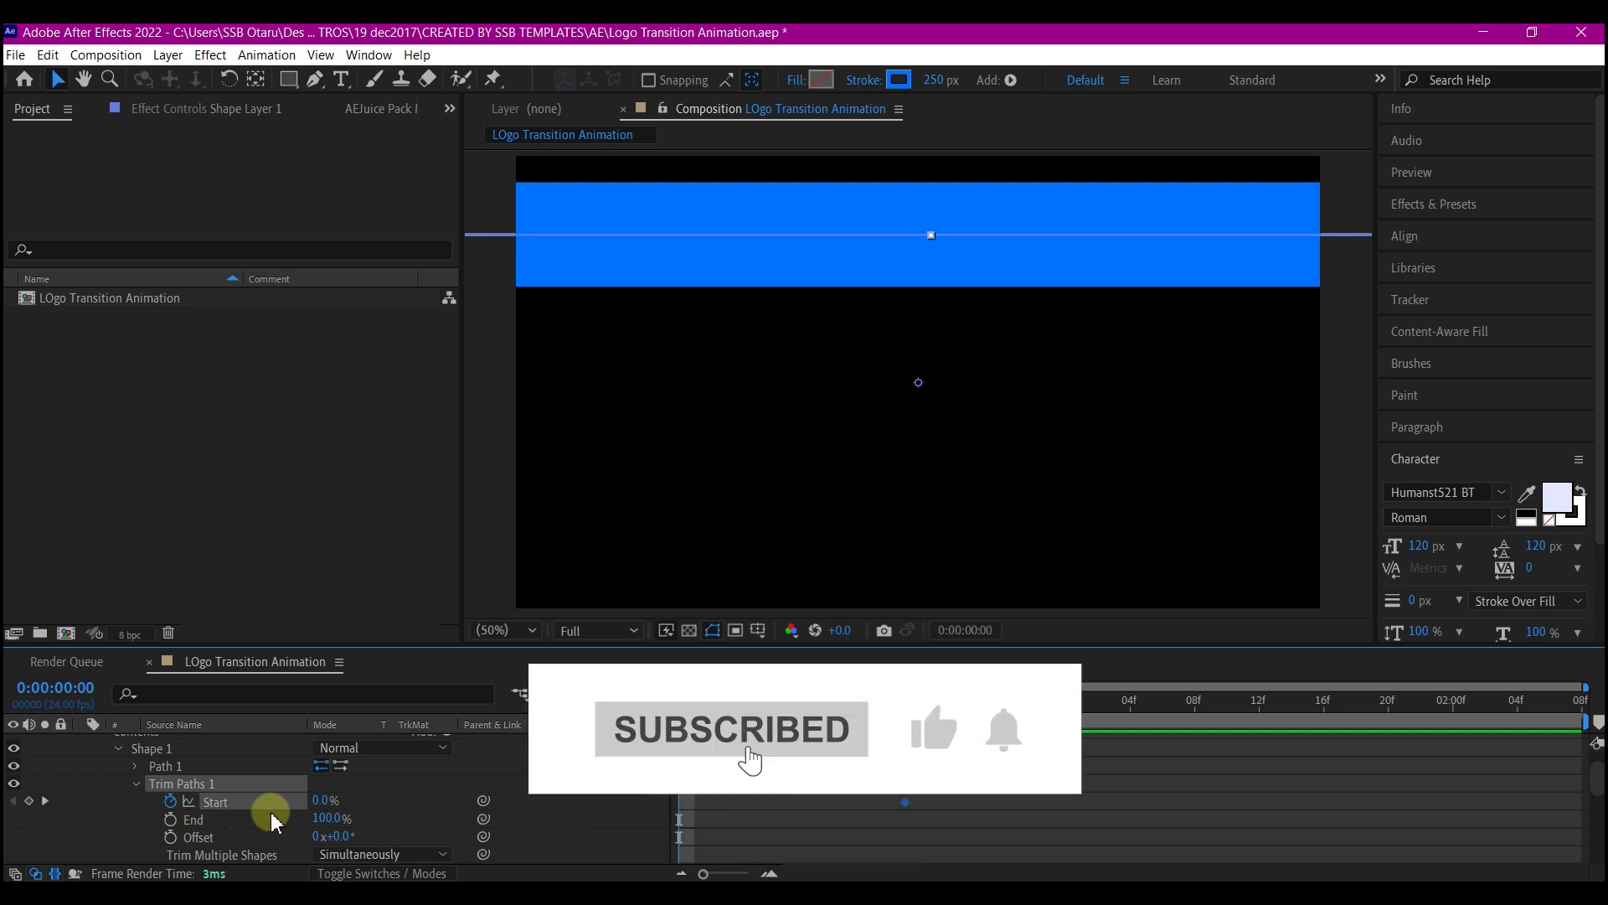
pyautogui.click(321, 800)
pyautogui.write('100')
pyautogui.press('Return')
pyautogui.press('k')
pyautogui.press('p')
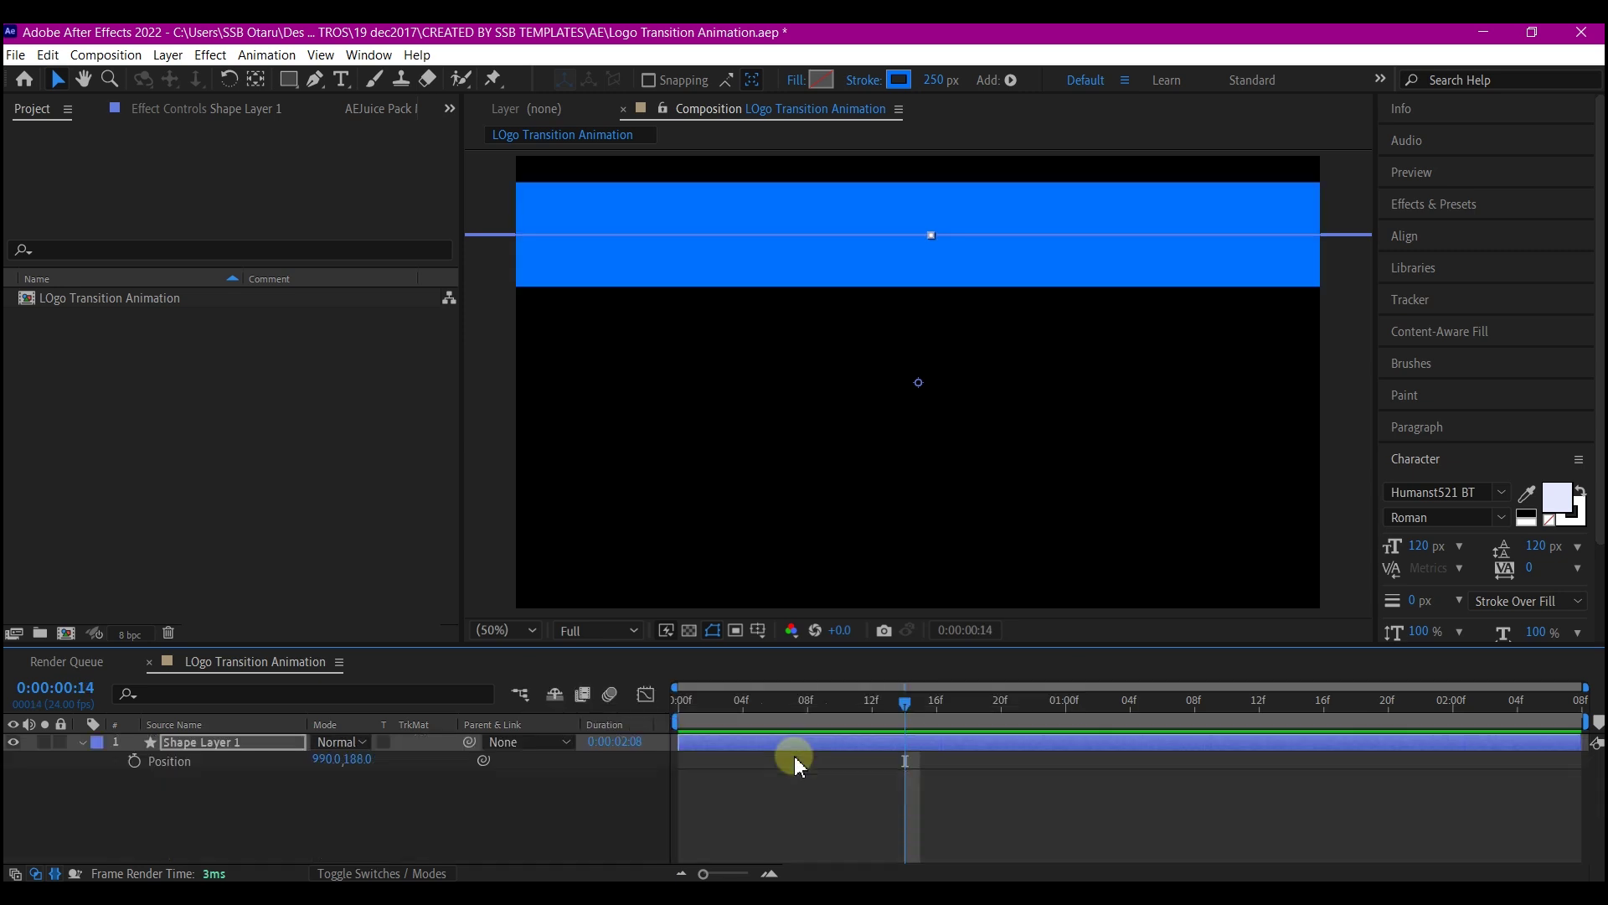
# Keyframe Position so the bar starts off to the right at frame 0 and arrives by frame 14
pyautogui.click(134, 760)
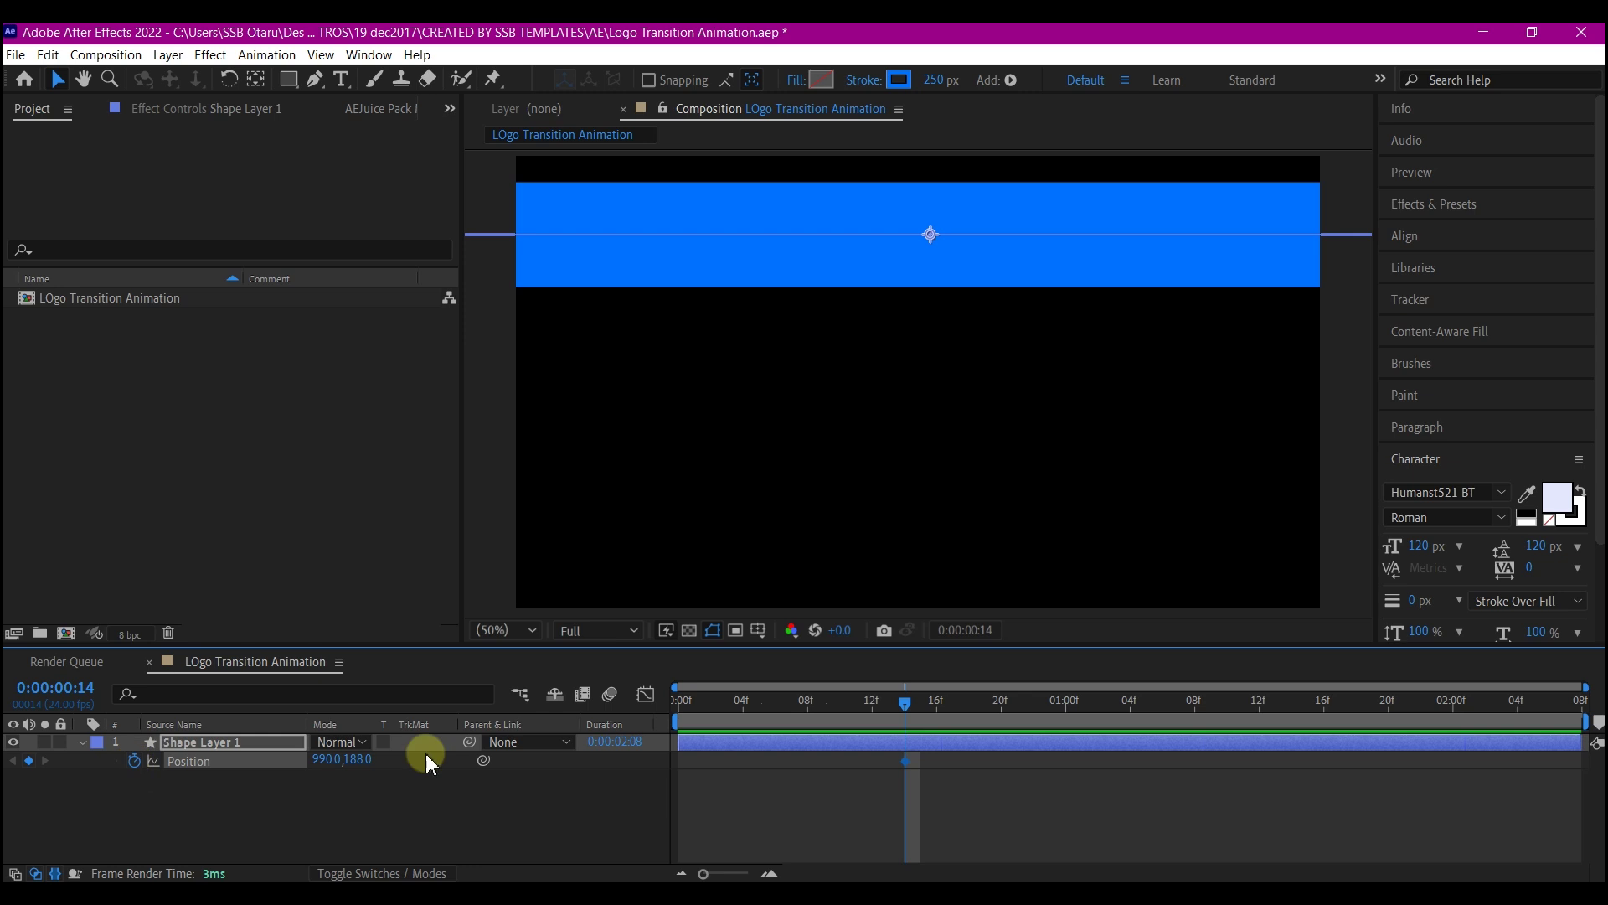
pyautogui.moveTo(718, 708); pyautogui.dragTo(655, 722)
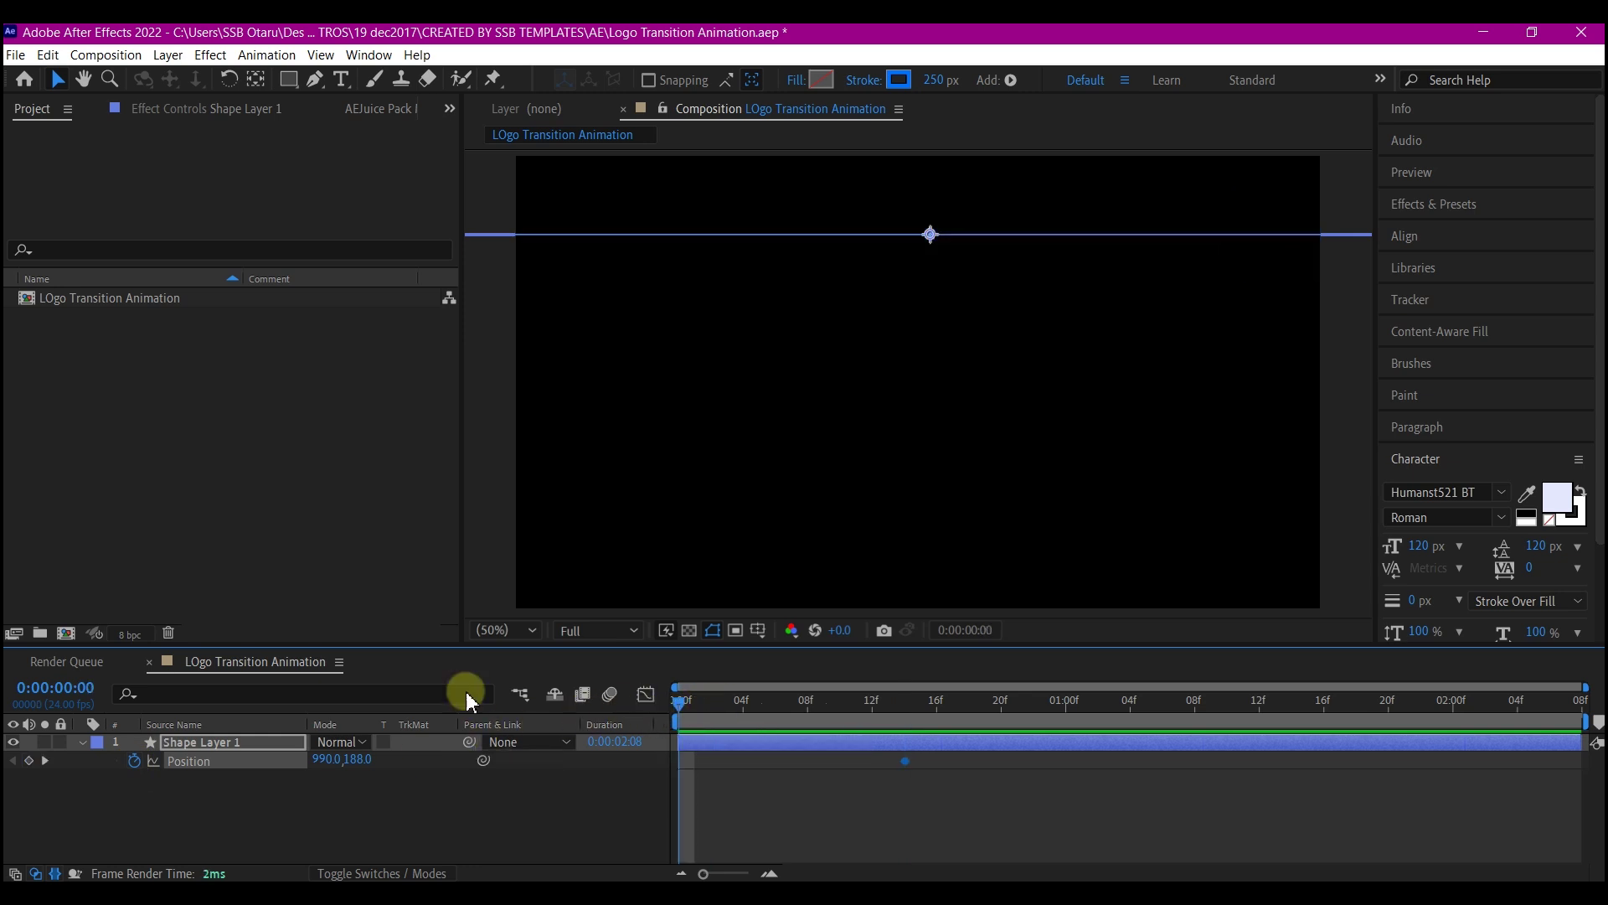
pyautogui.moveTo(327, 764); pyautogui.dragTo(1335, 861)
pyautogui.click(779, 744)
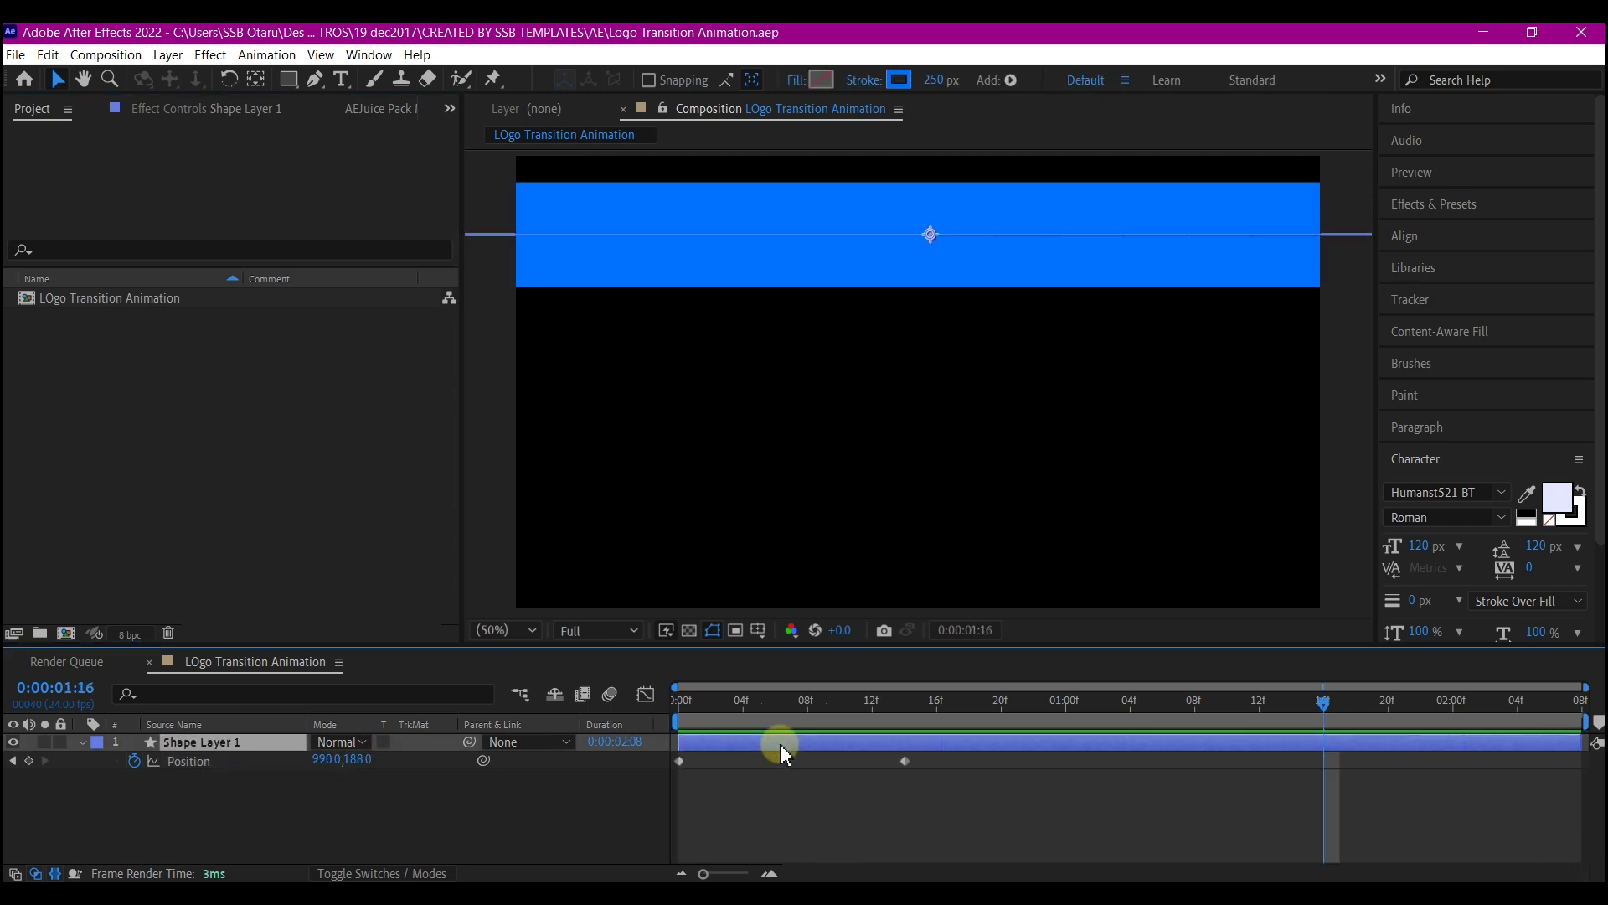
# Easy Ease the Start and Position keyframes and pull the speed curve's influence toward an early peak
pyautogui.press('u')
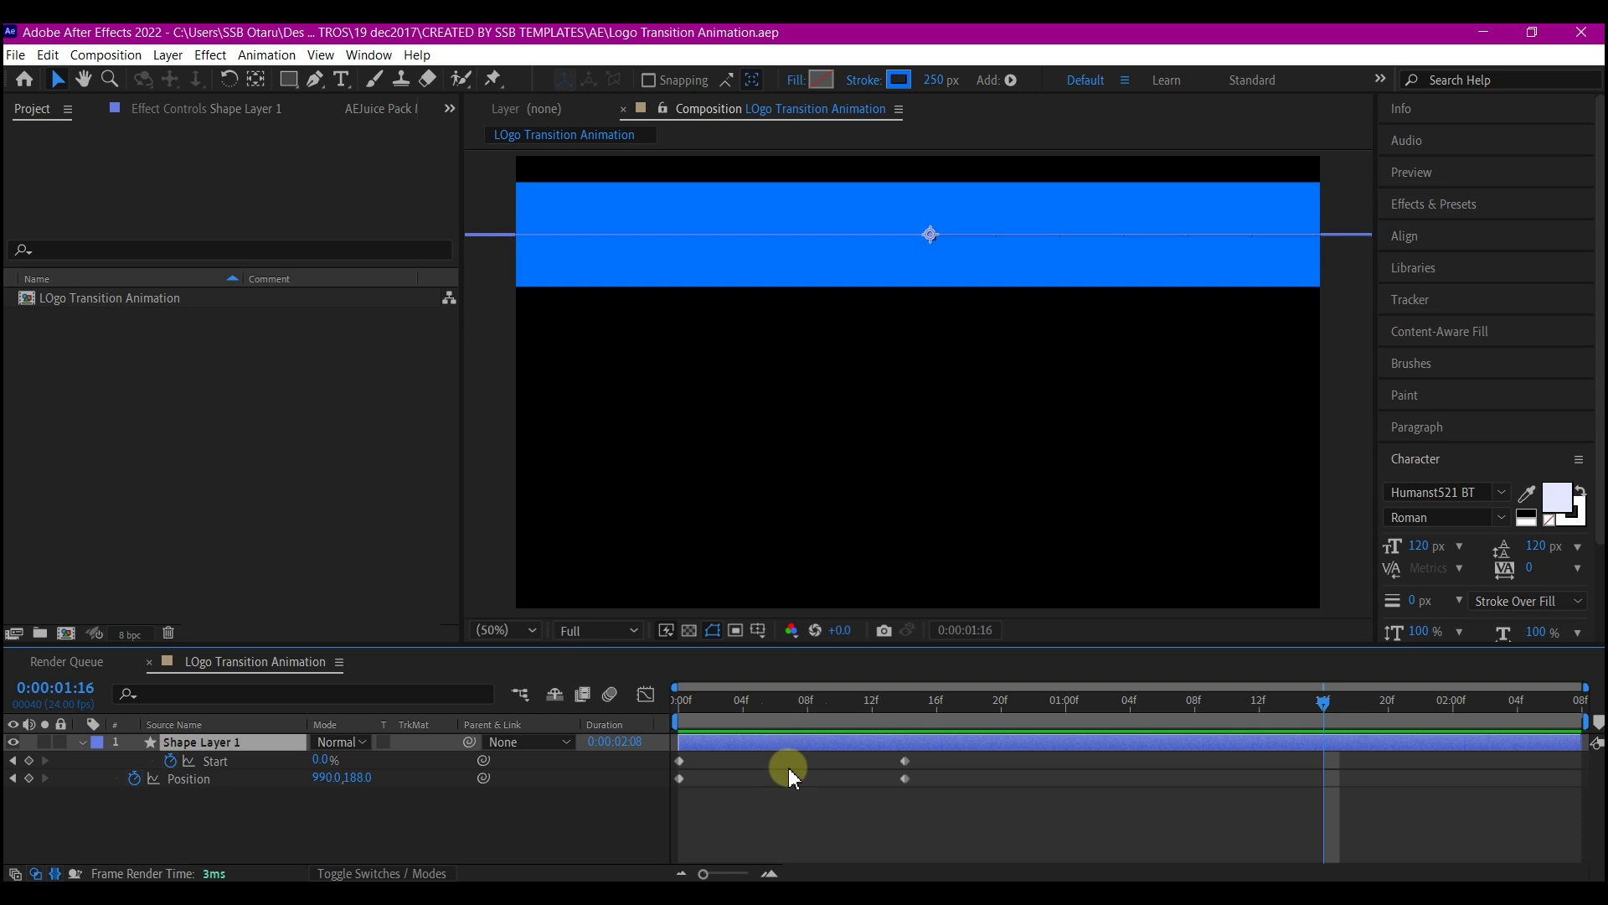
pyautogui.moveTo(948, 758); pyautogui.dragTo(629, 816)
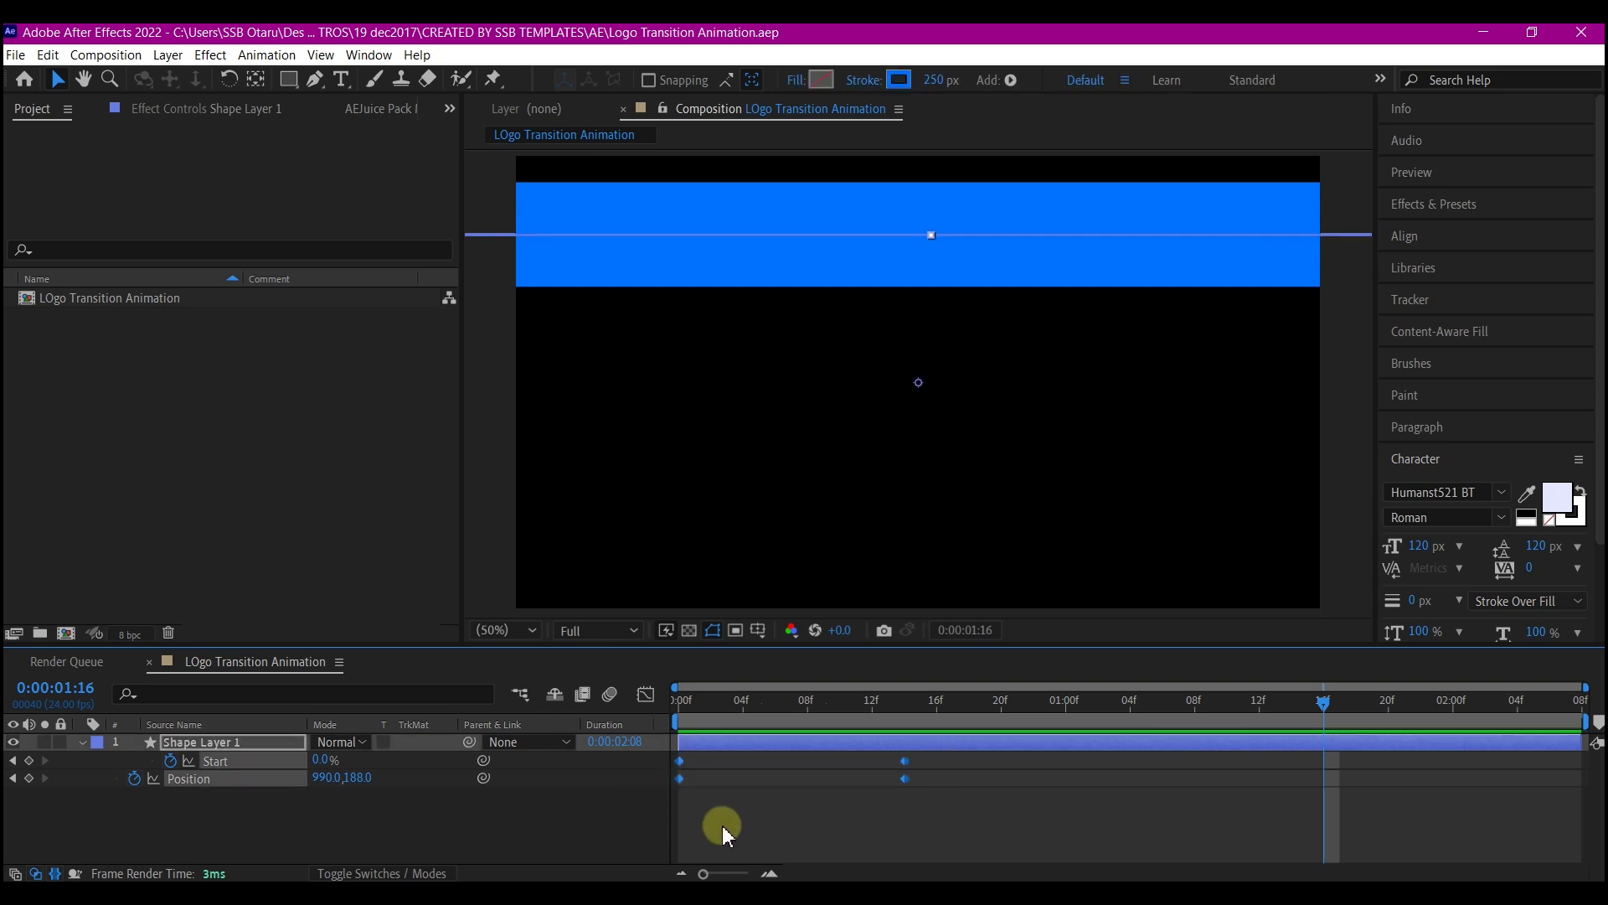
pyautogui.press('F9')
pyautogui.moveTo(927, 755); pyautogui.dragTo(905, 791)
pyautogui.click(646, 694)
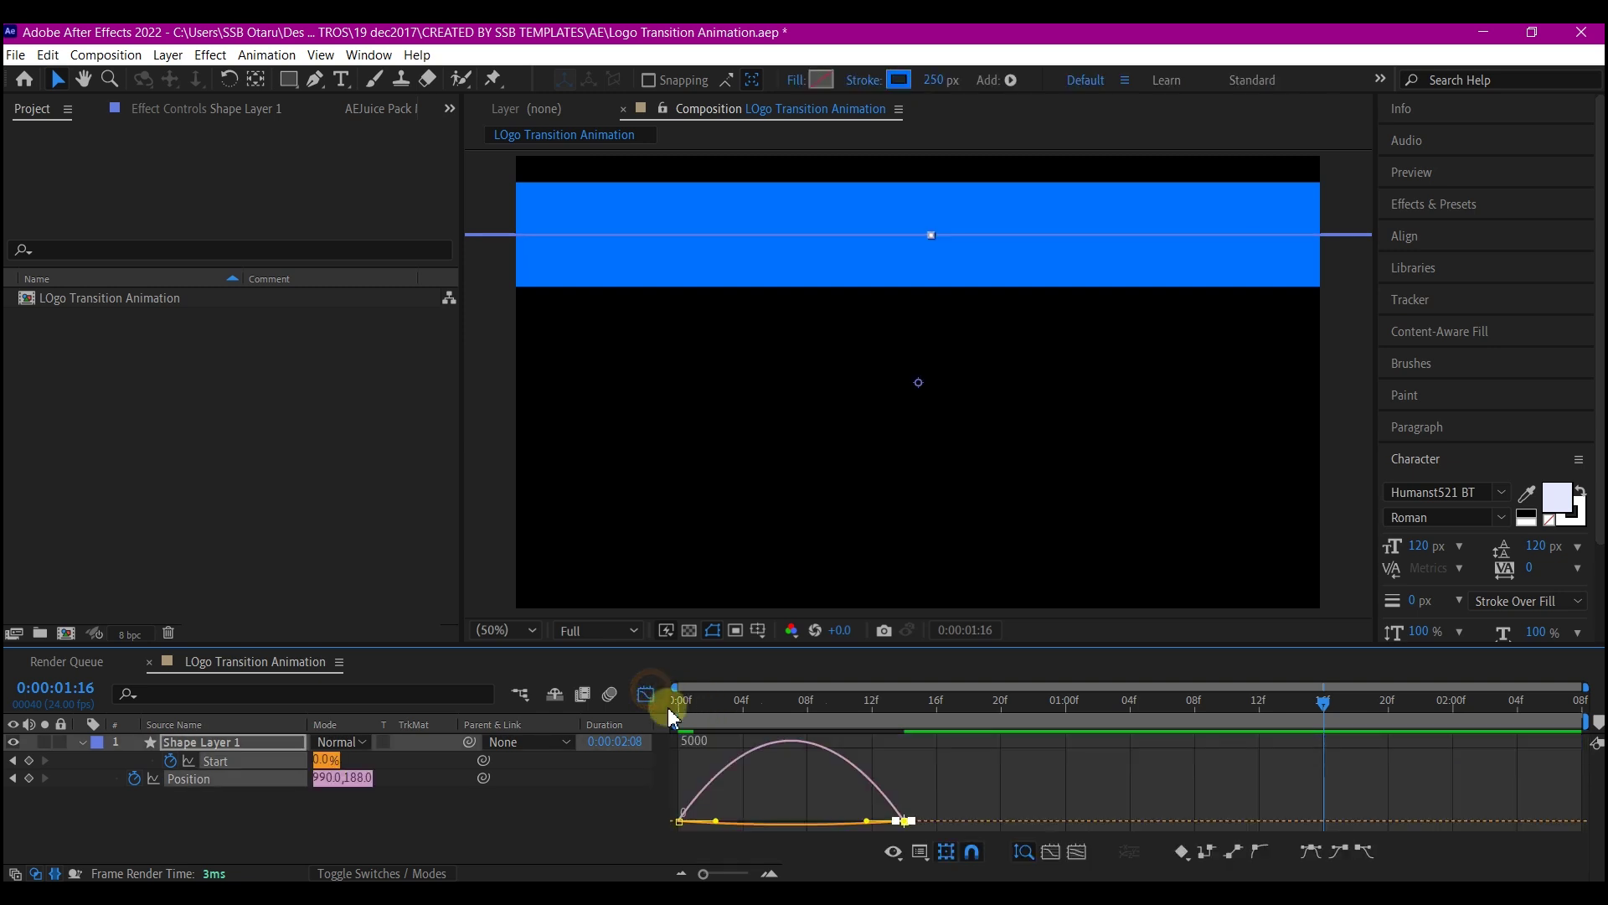
pyautogui.moveTo(865, 829); pyautogui.dragTo(792, 825)
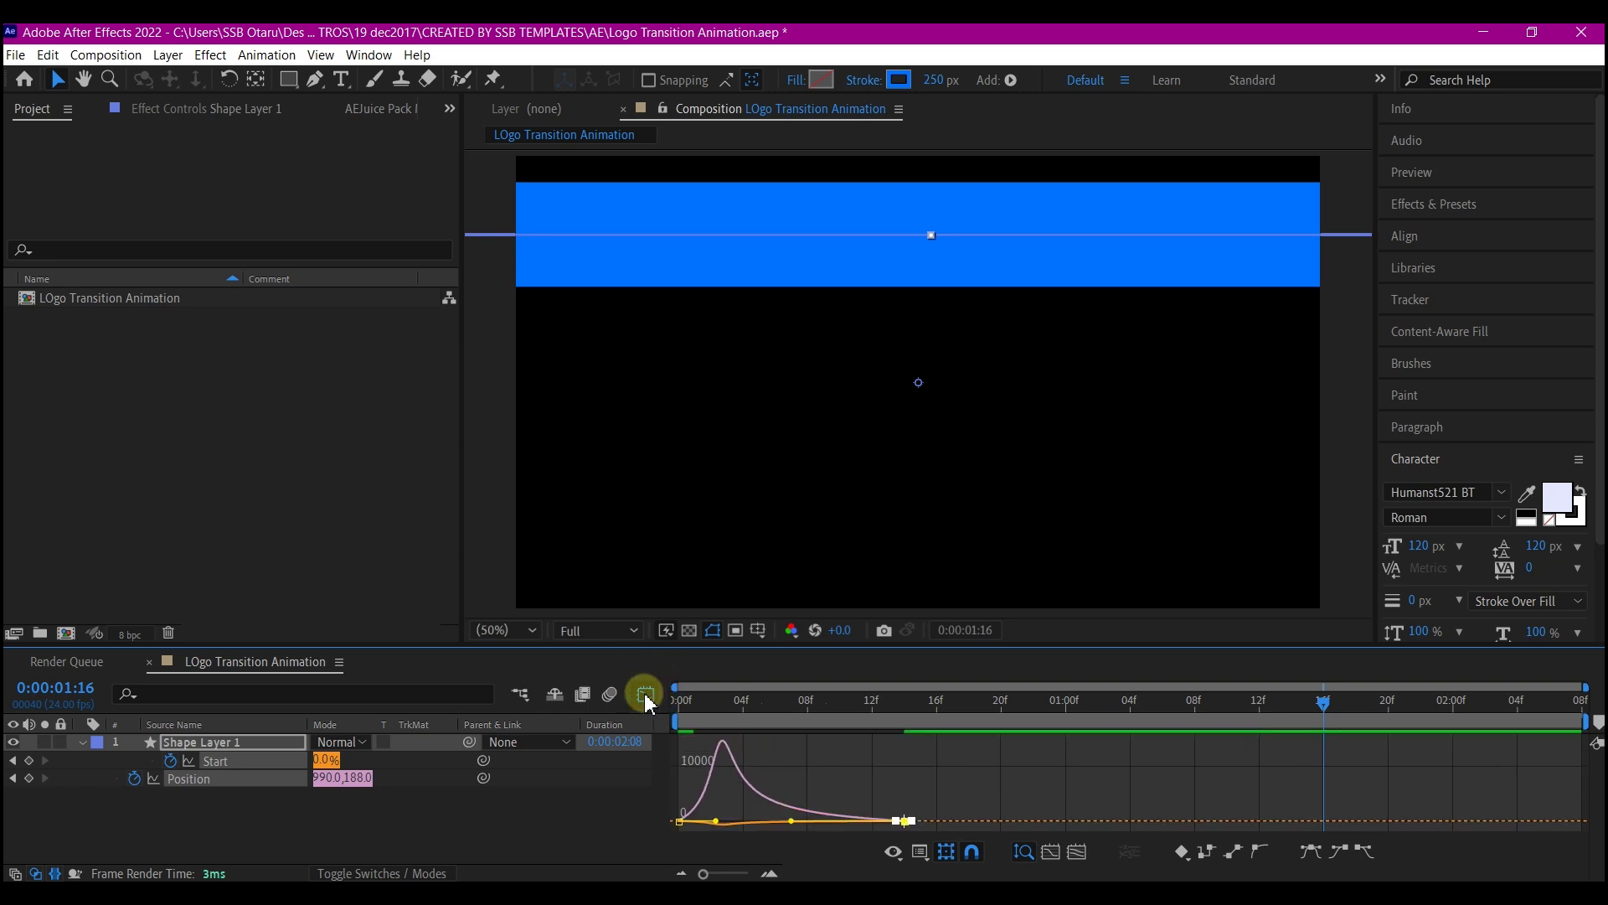
pyautogui.click(649, 698)
pyautogui.click(210, 748)
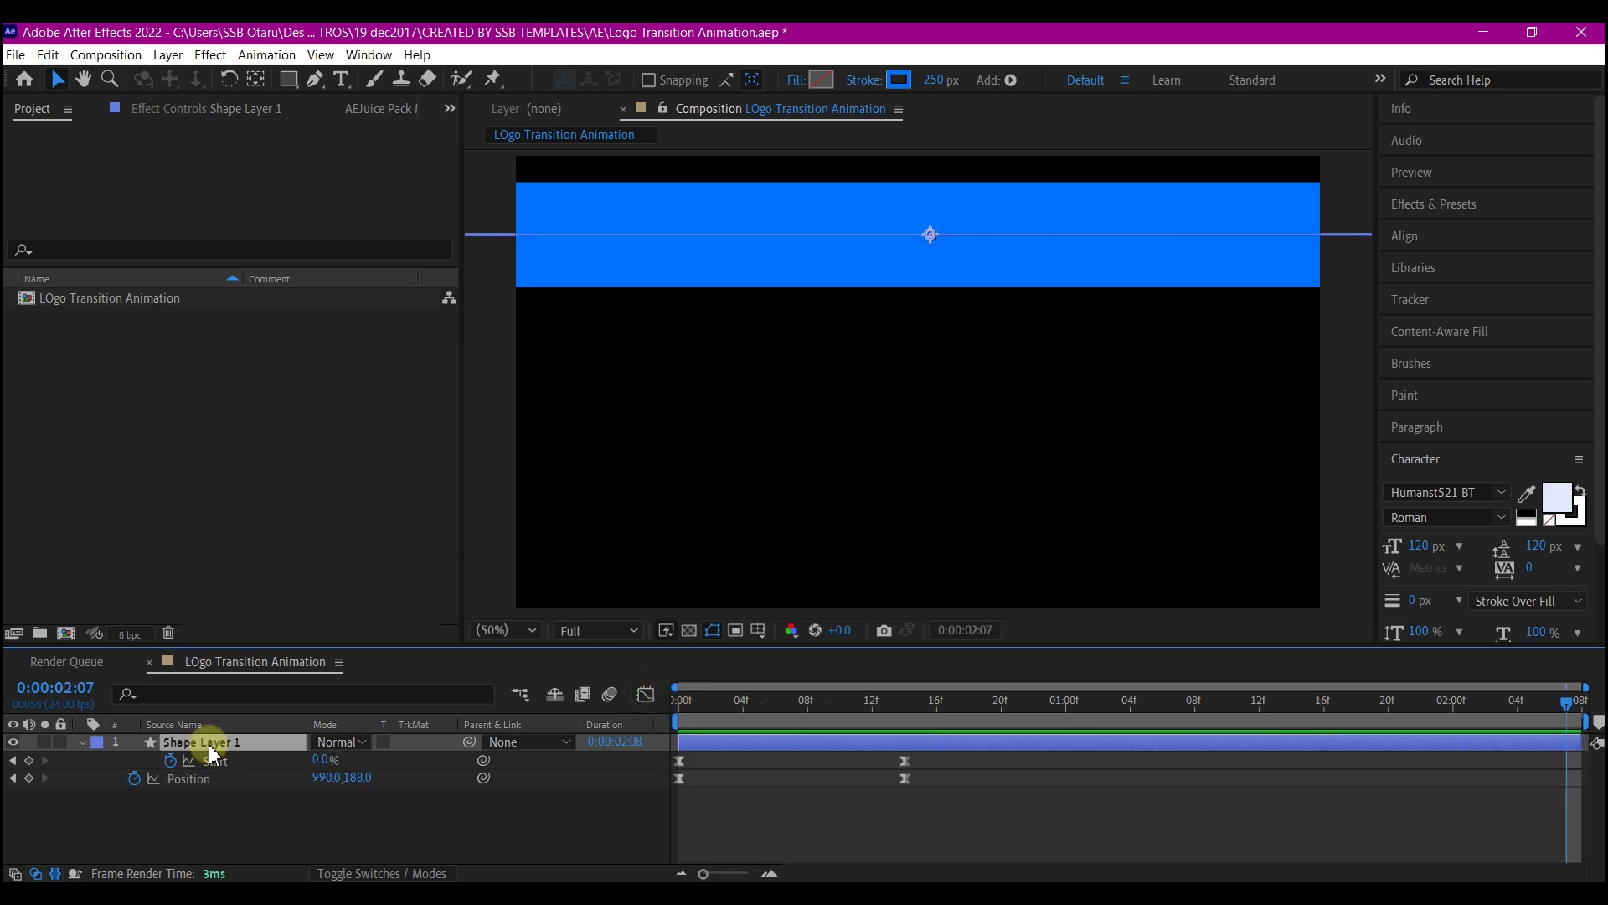
# Set a Trim Paths End keyframe at 0:00:01:16
pyautogui.press('u')
pyautogui.press('u')
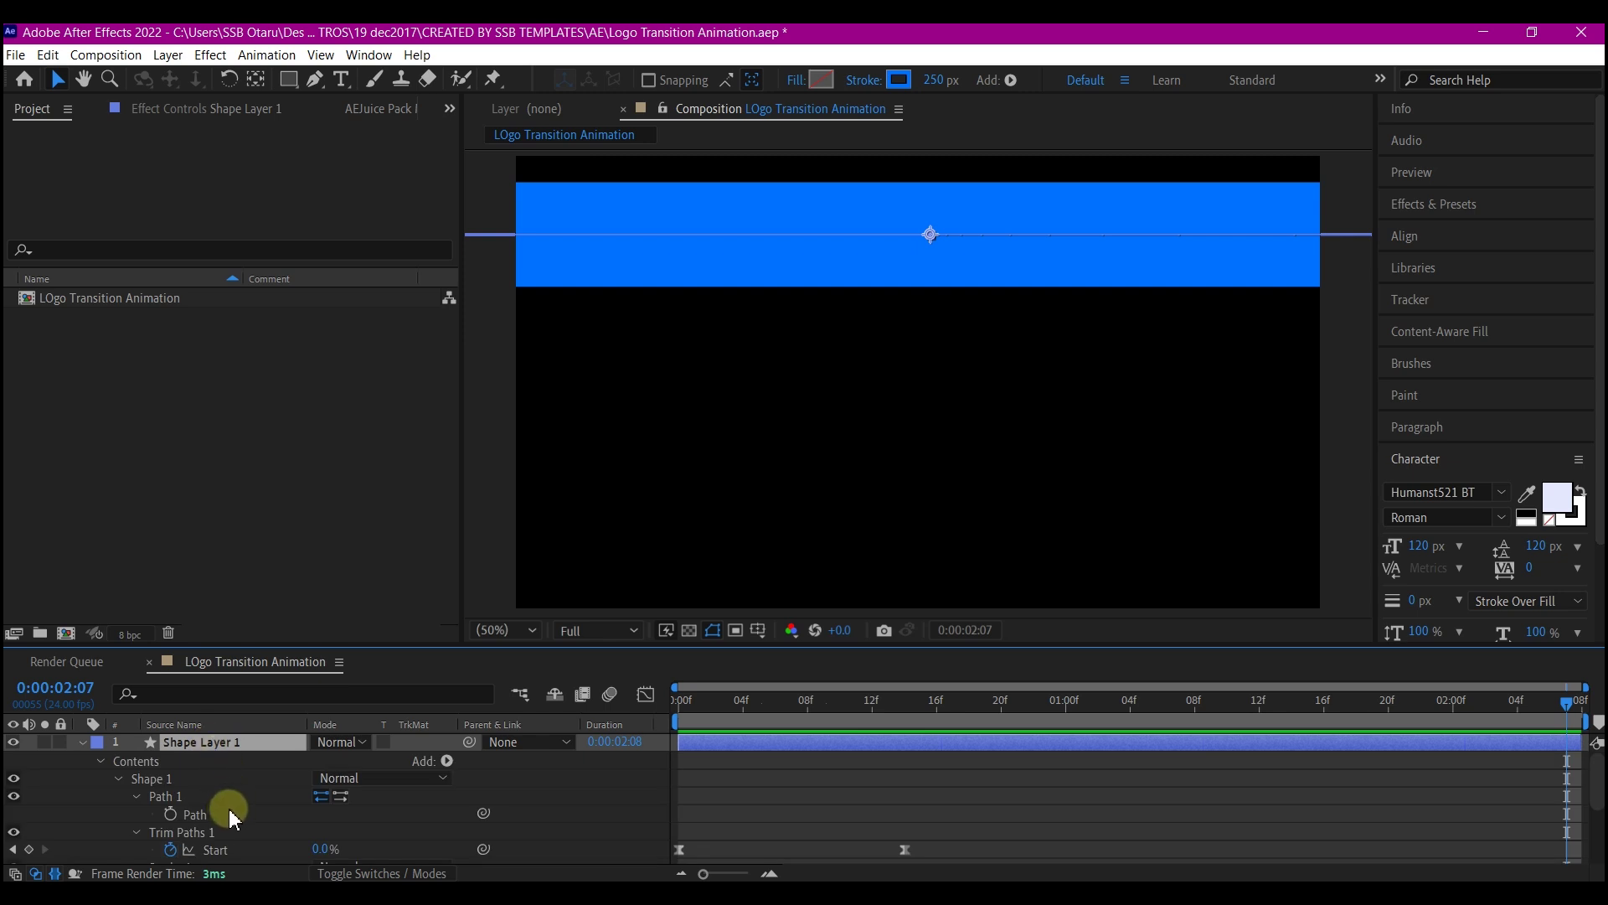
pyautogui.scroll(-3, 222, 809)
pyautogui.scroll(3, 238, 800)
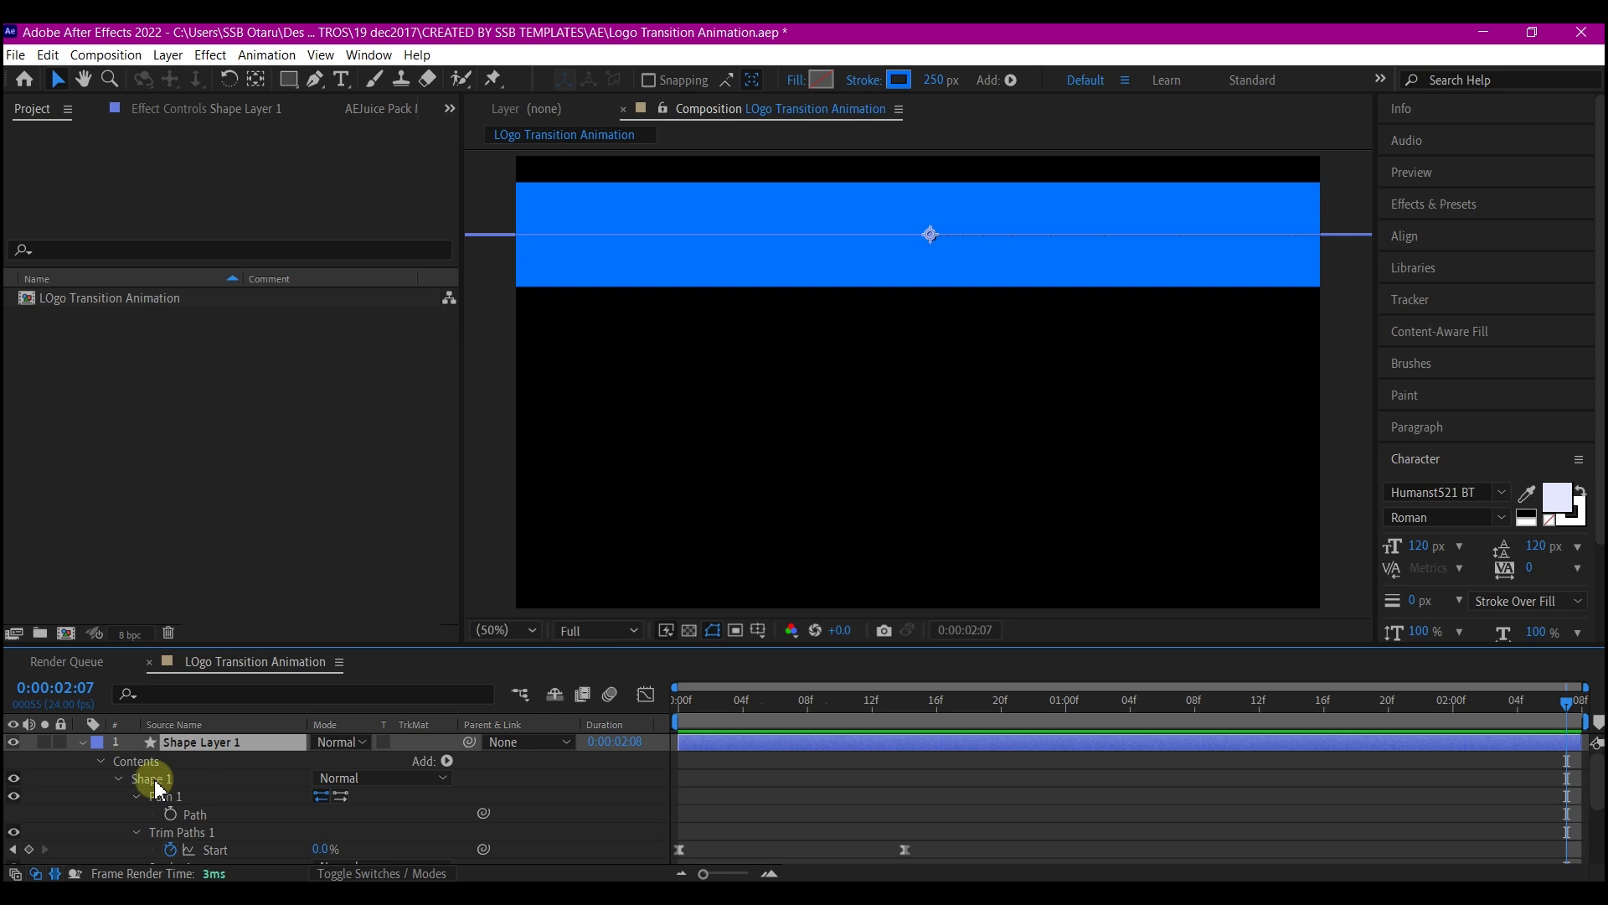
pyautogui.scroll(-1, 262, 808)
pyautogui.click(171, 814)
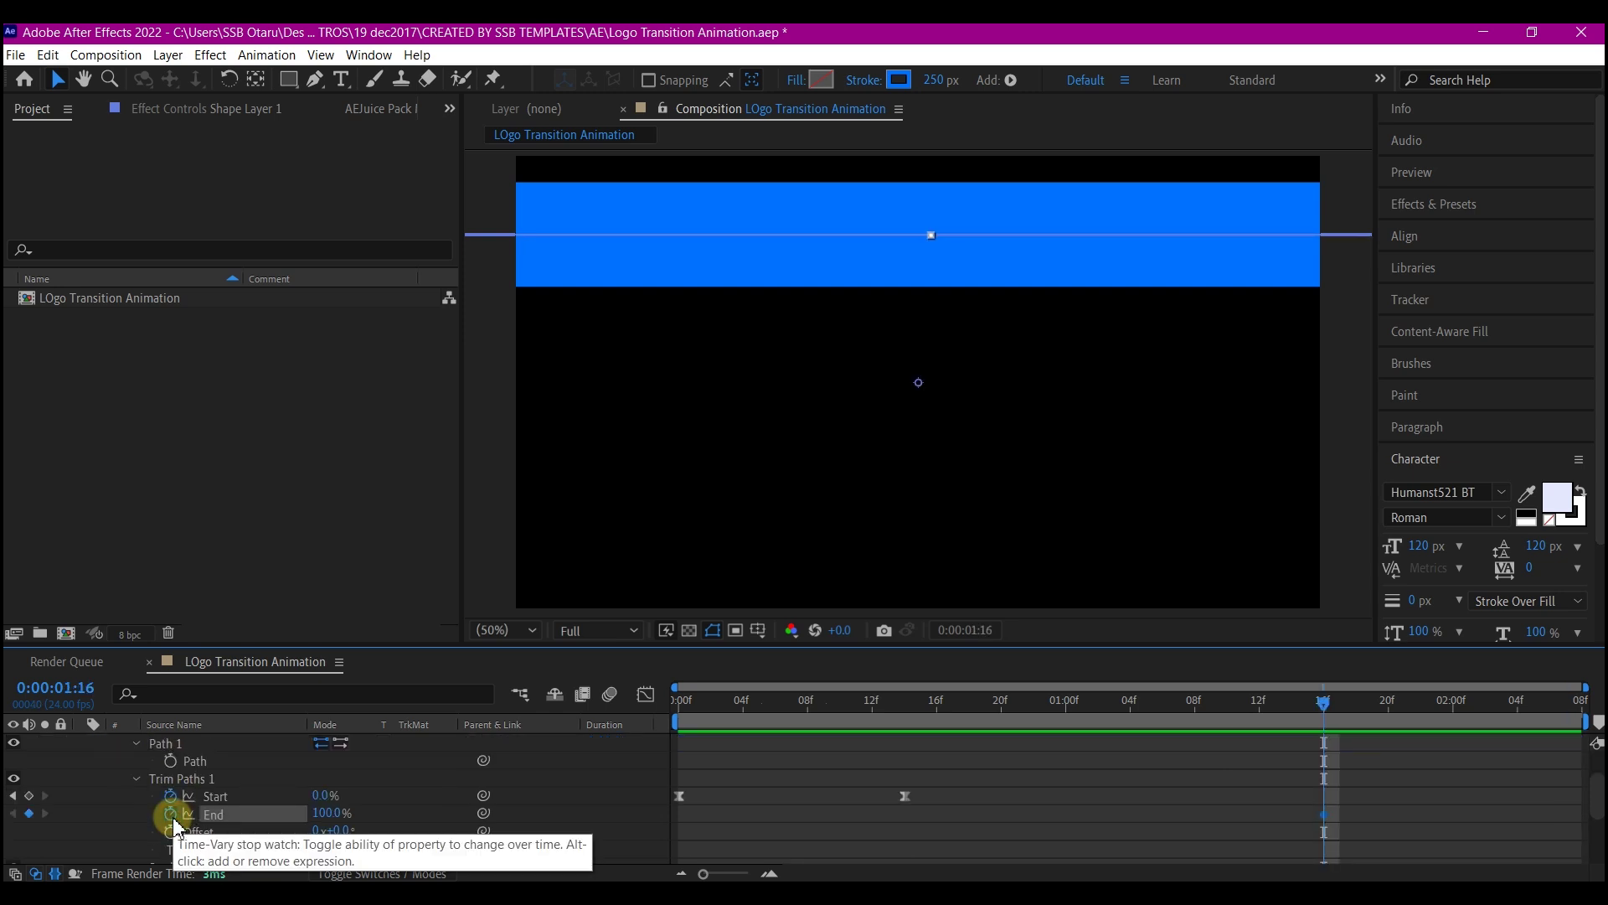
pyautogui.scroll(1, 251, 800)
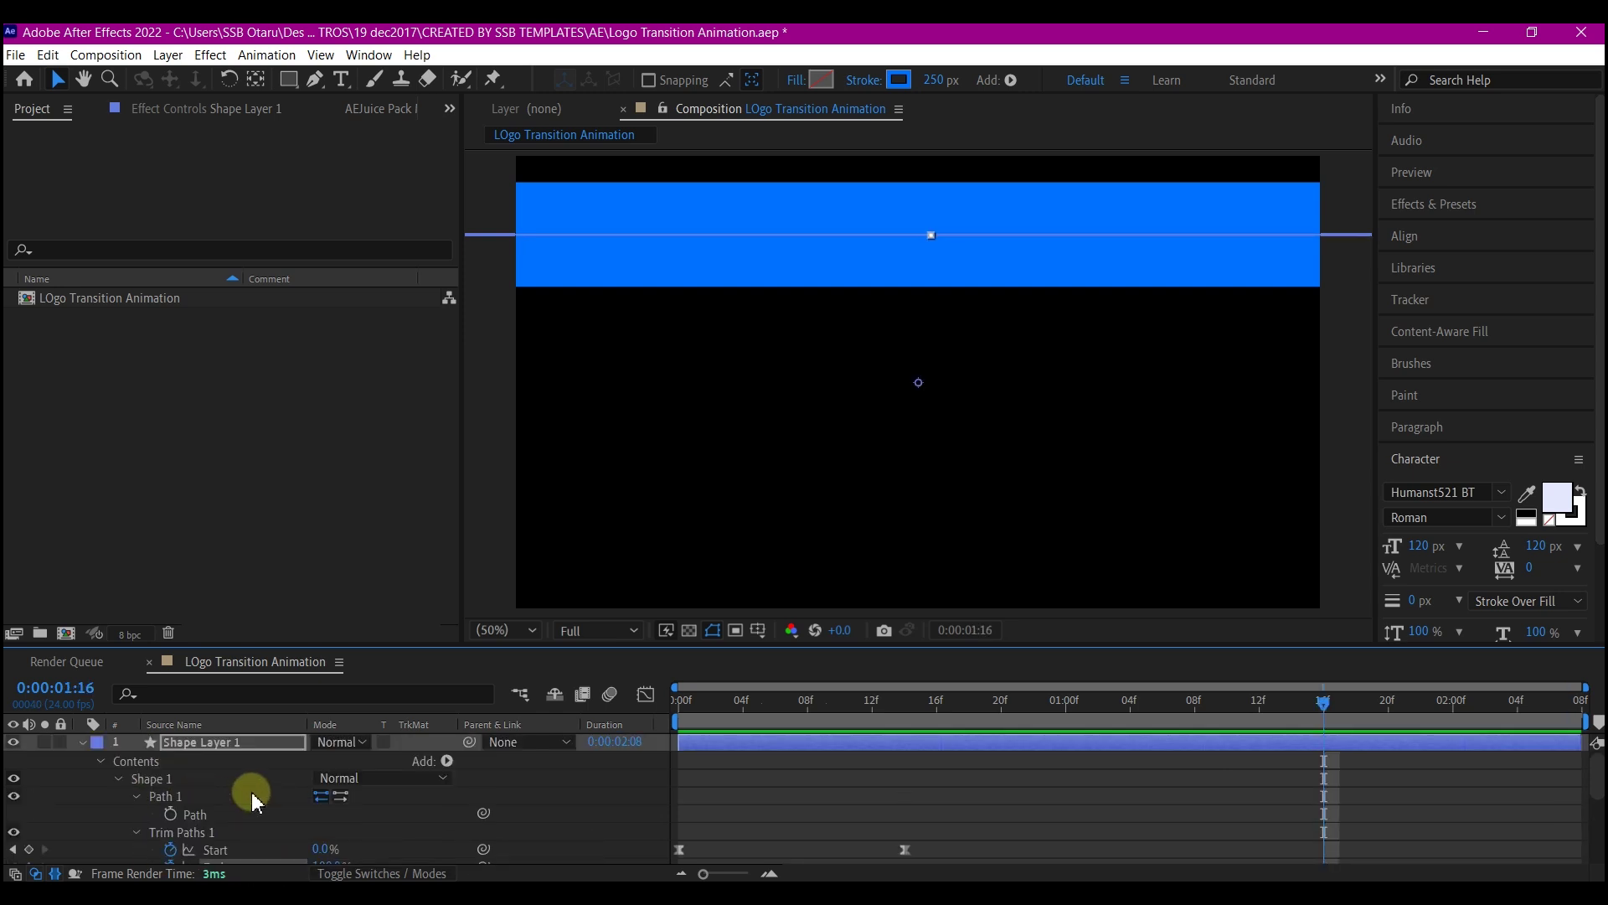
pyautogui.scroll(-1, 255, 803)
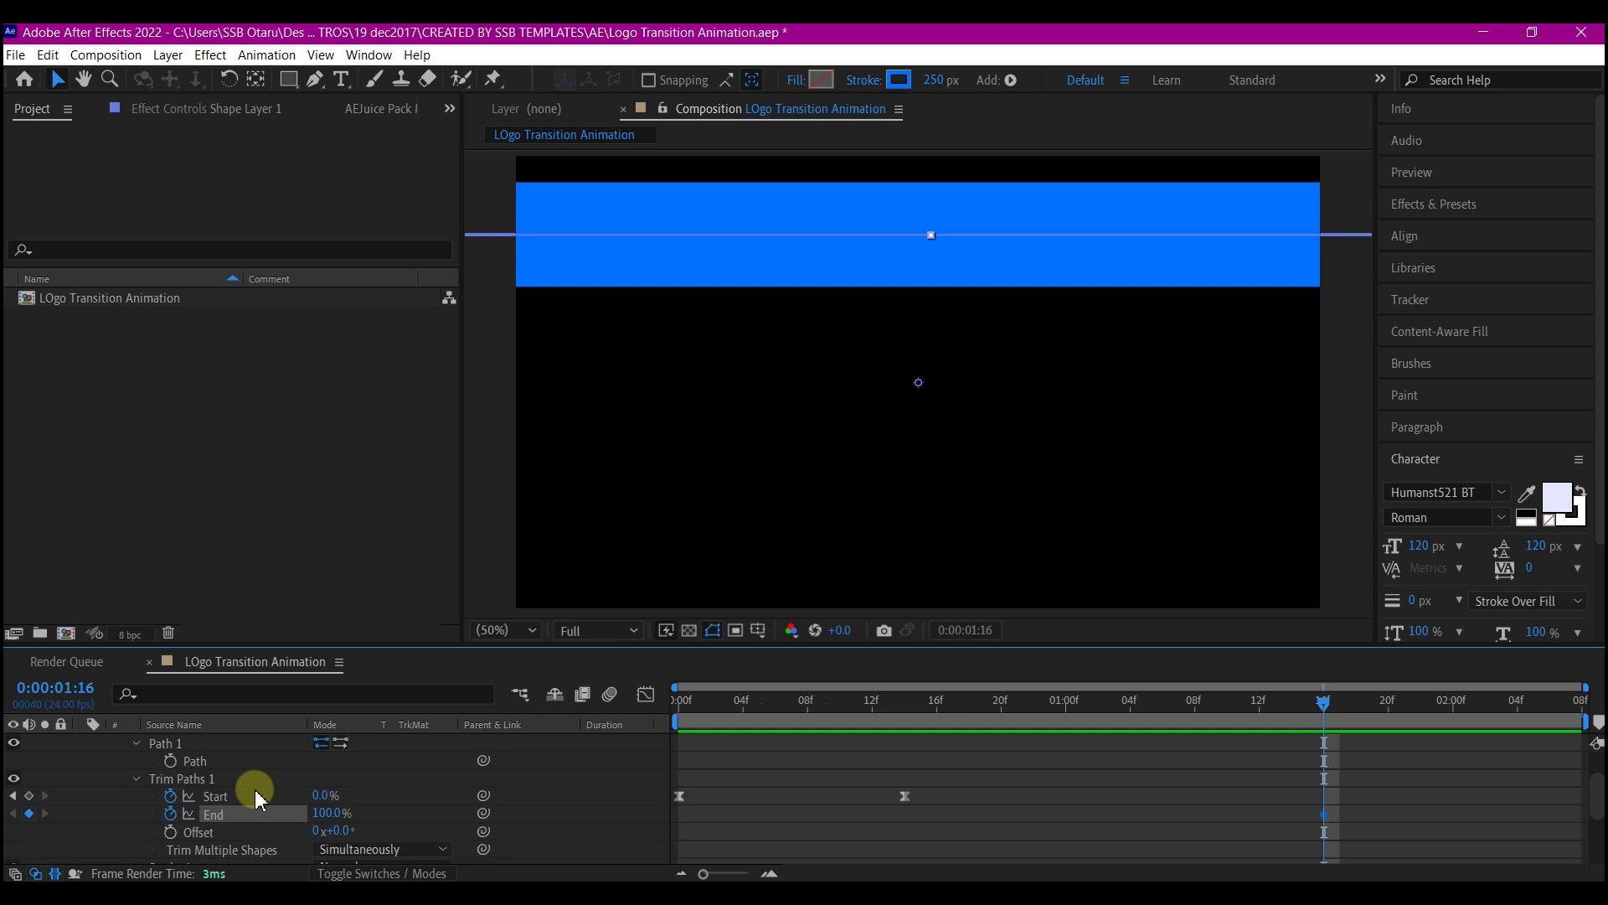
pyautogui.press('u')
# At 0:00:02:07, lower End toward 0% and set Position to -1290,188
pyautogui.moveTo(1357, 708); pyautogui.dragTo(1596, 721)
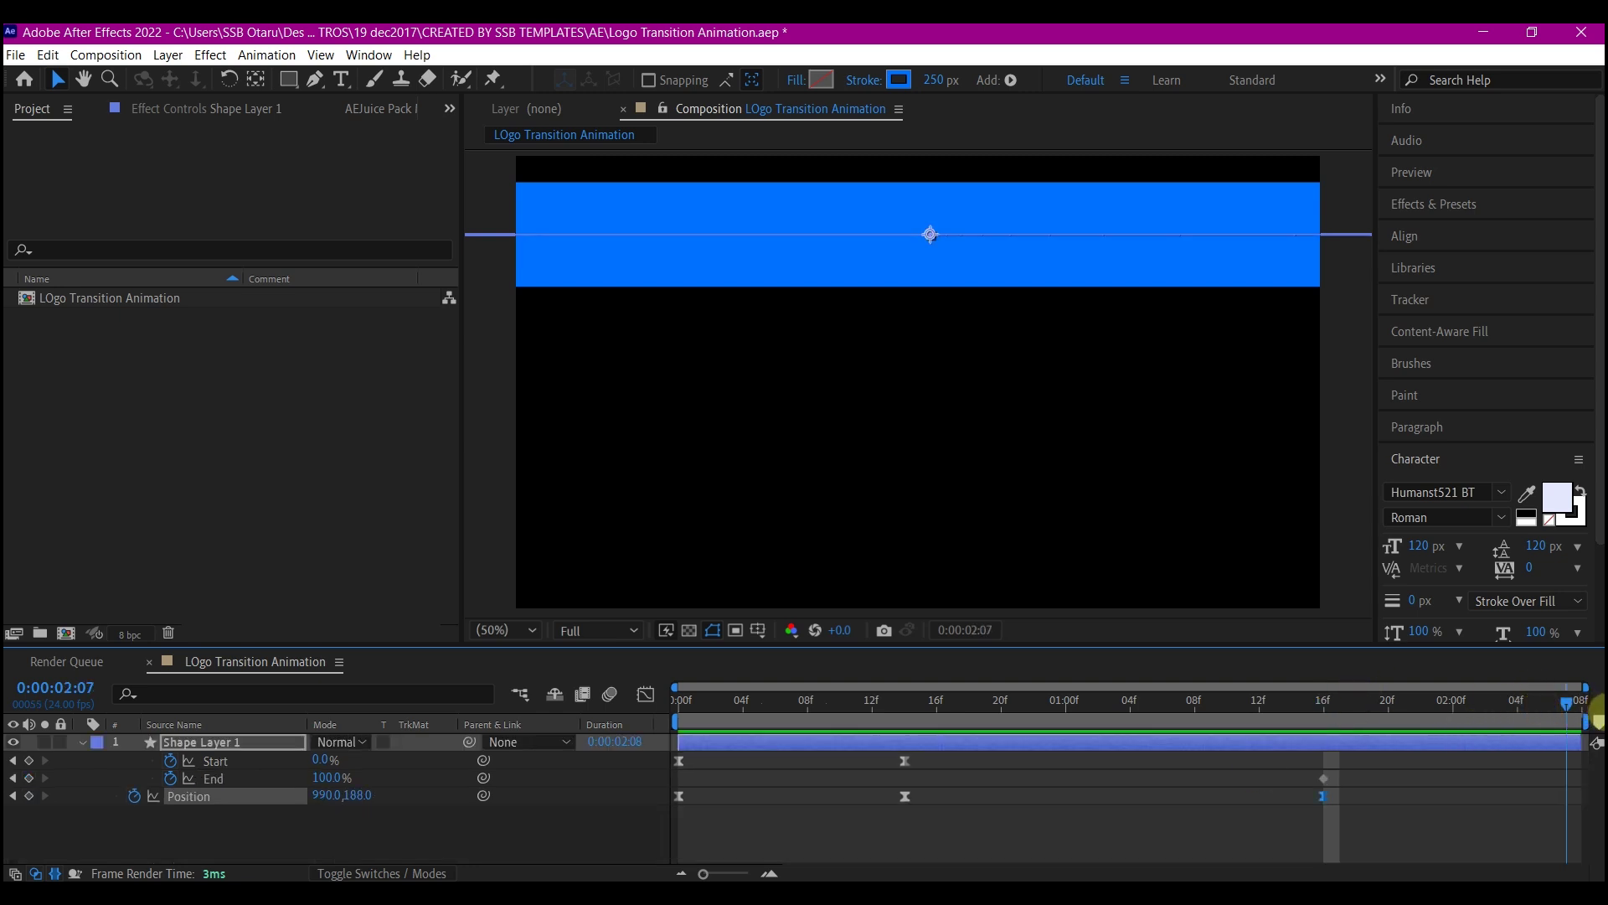
pyautogui.moveTo(331, 778); pyautogui.dragTo(195, 813)
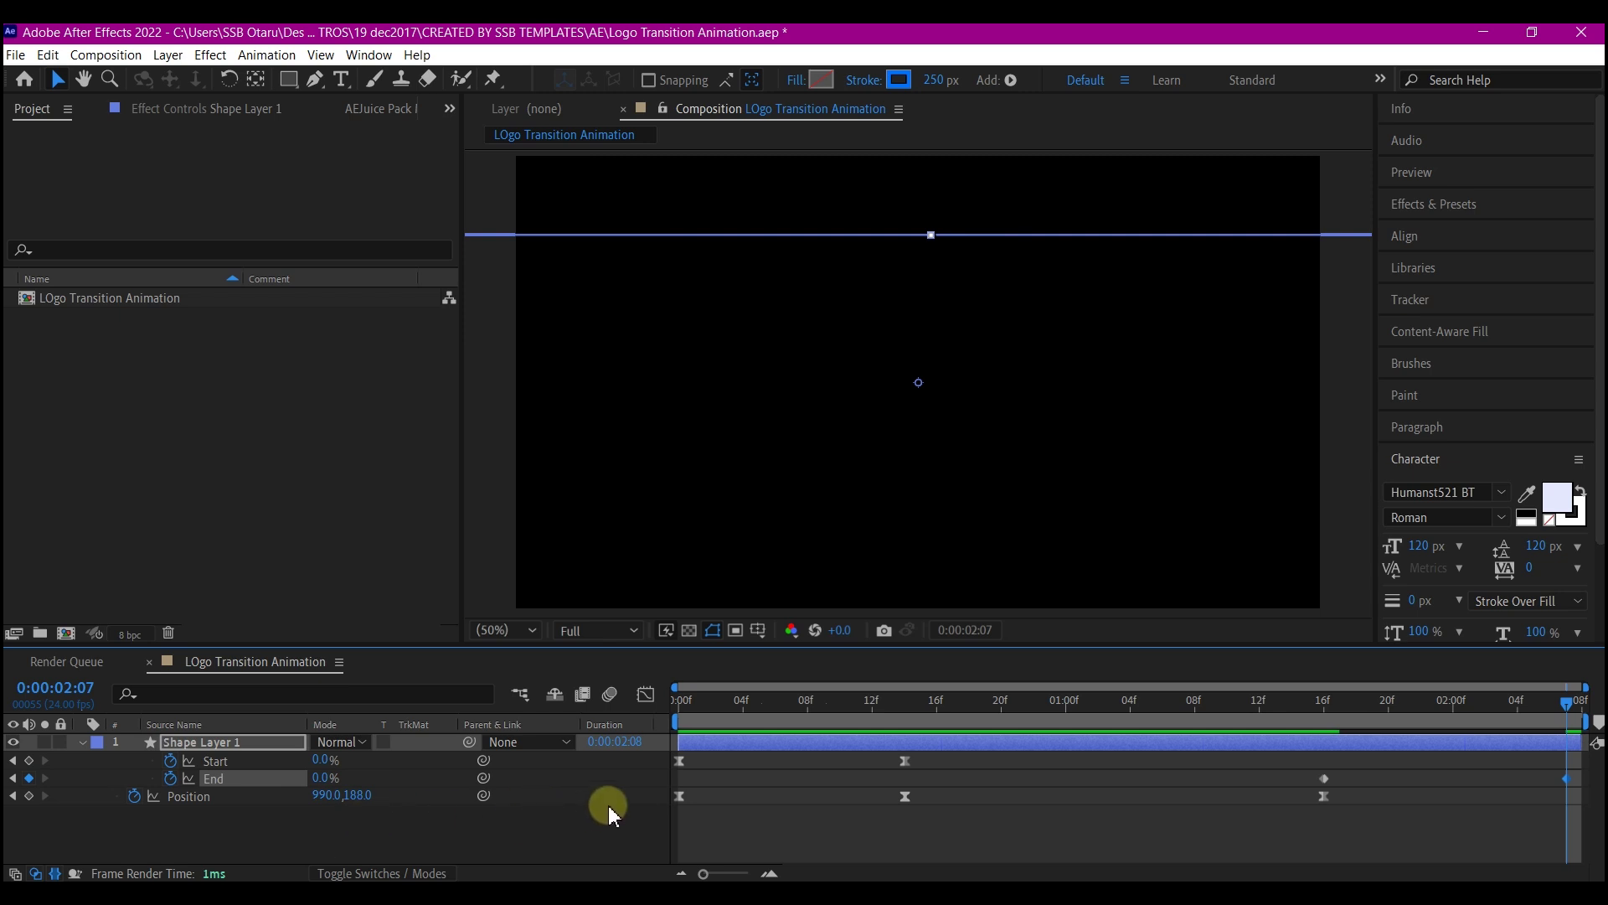
pyautogui.hotkey('ctrl', 'v')
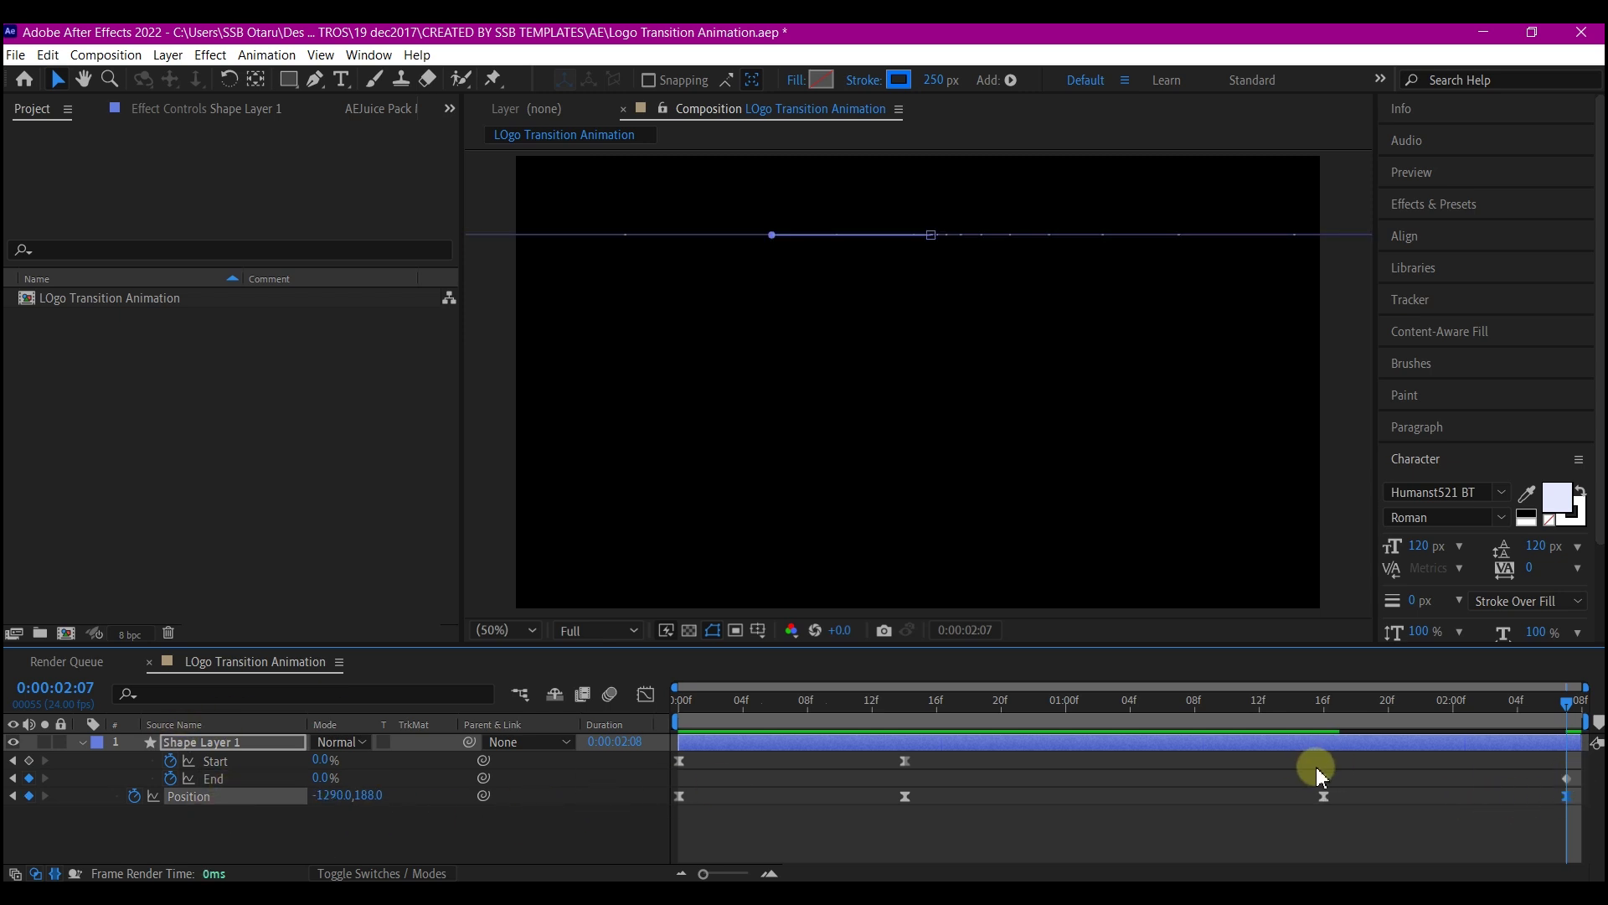
pyautogui.moveTo(1298, 766); pyautogui.dragTo(1571, 796)
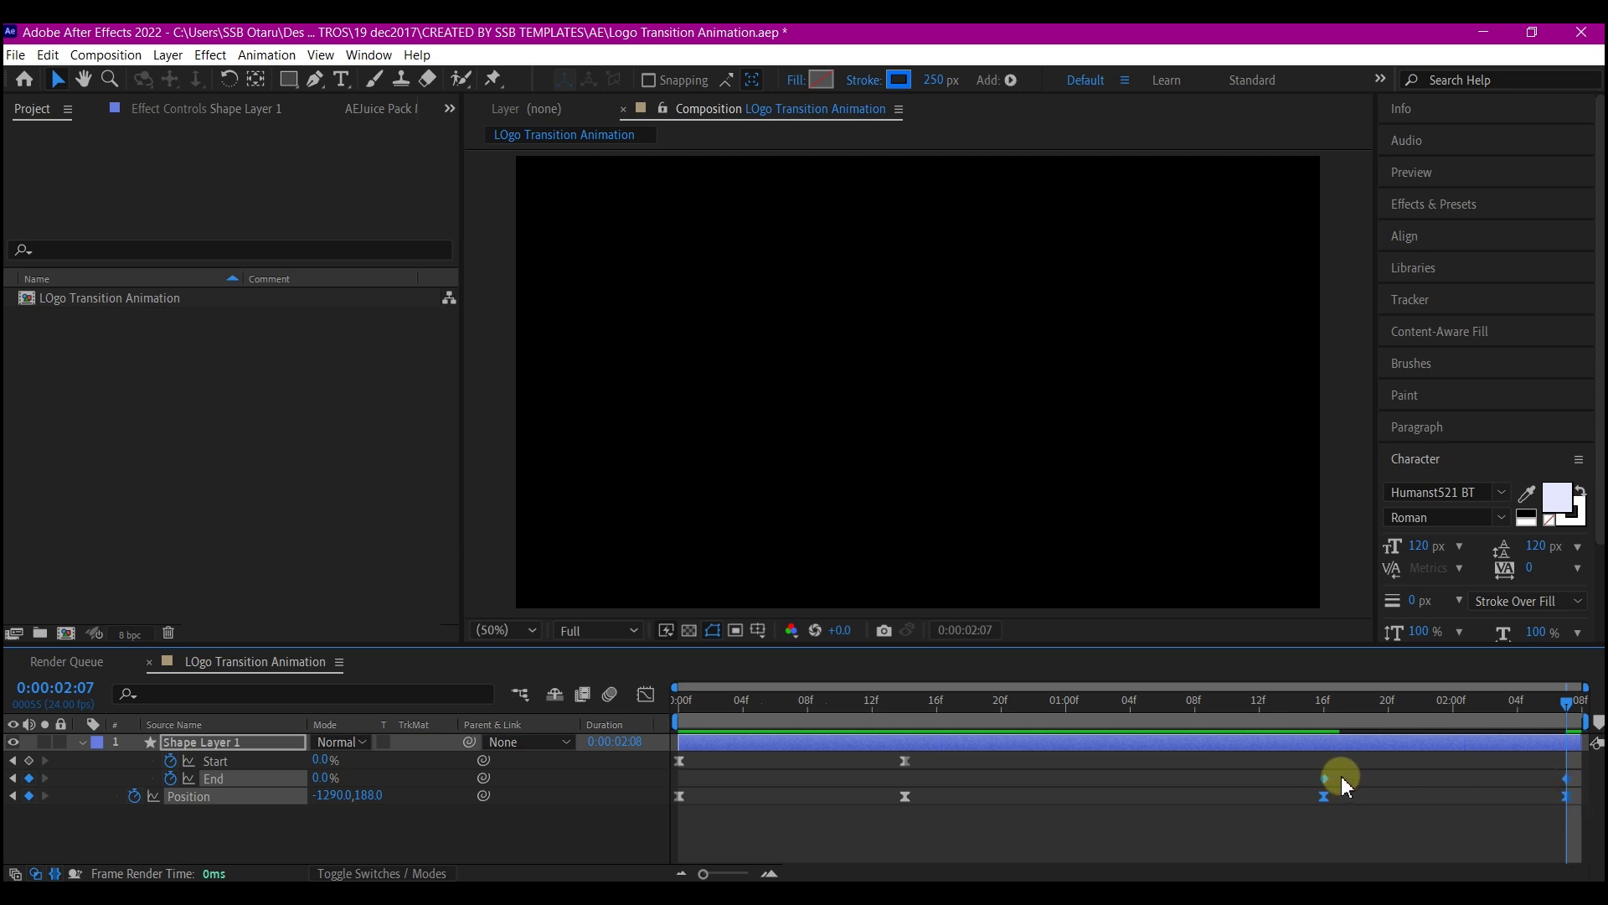
# Preview the bar animation from the start, then reselect Shape Layer 1
pyautogui.click(609, 718)
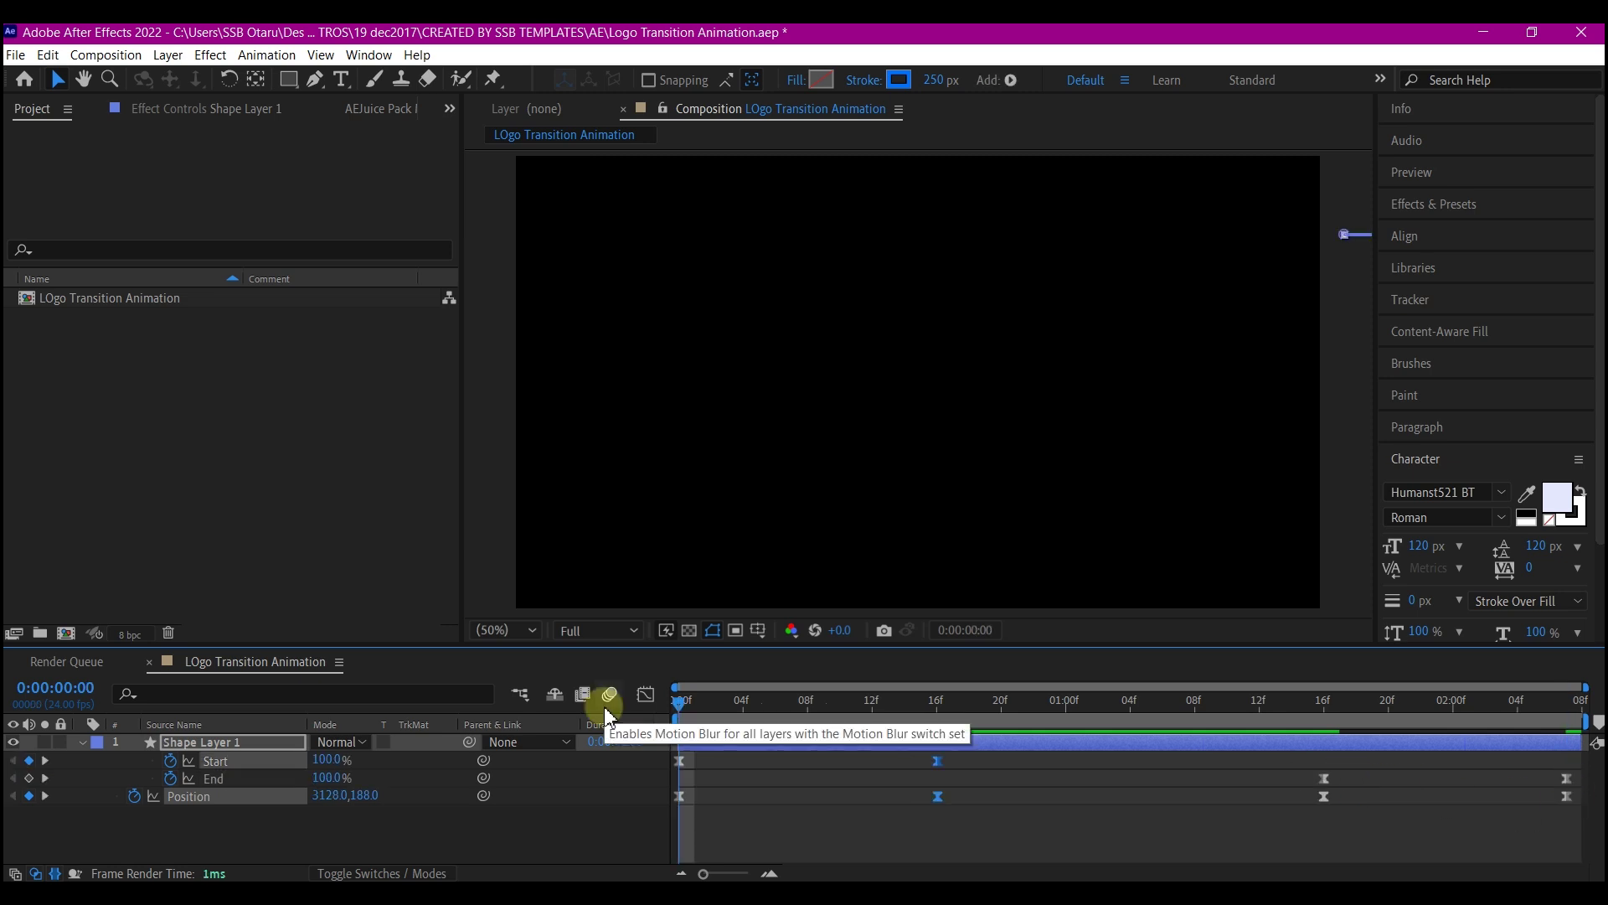
pyautogui.press('space')
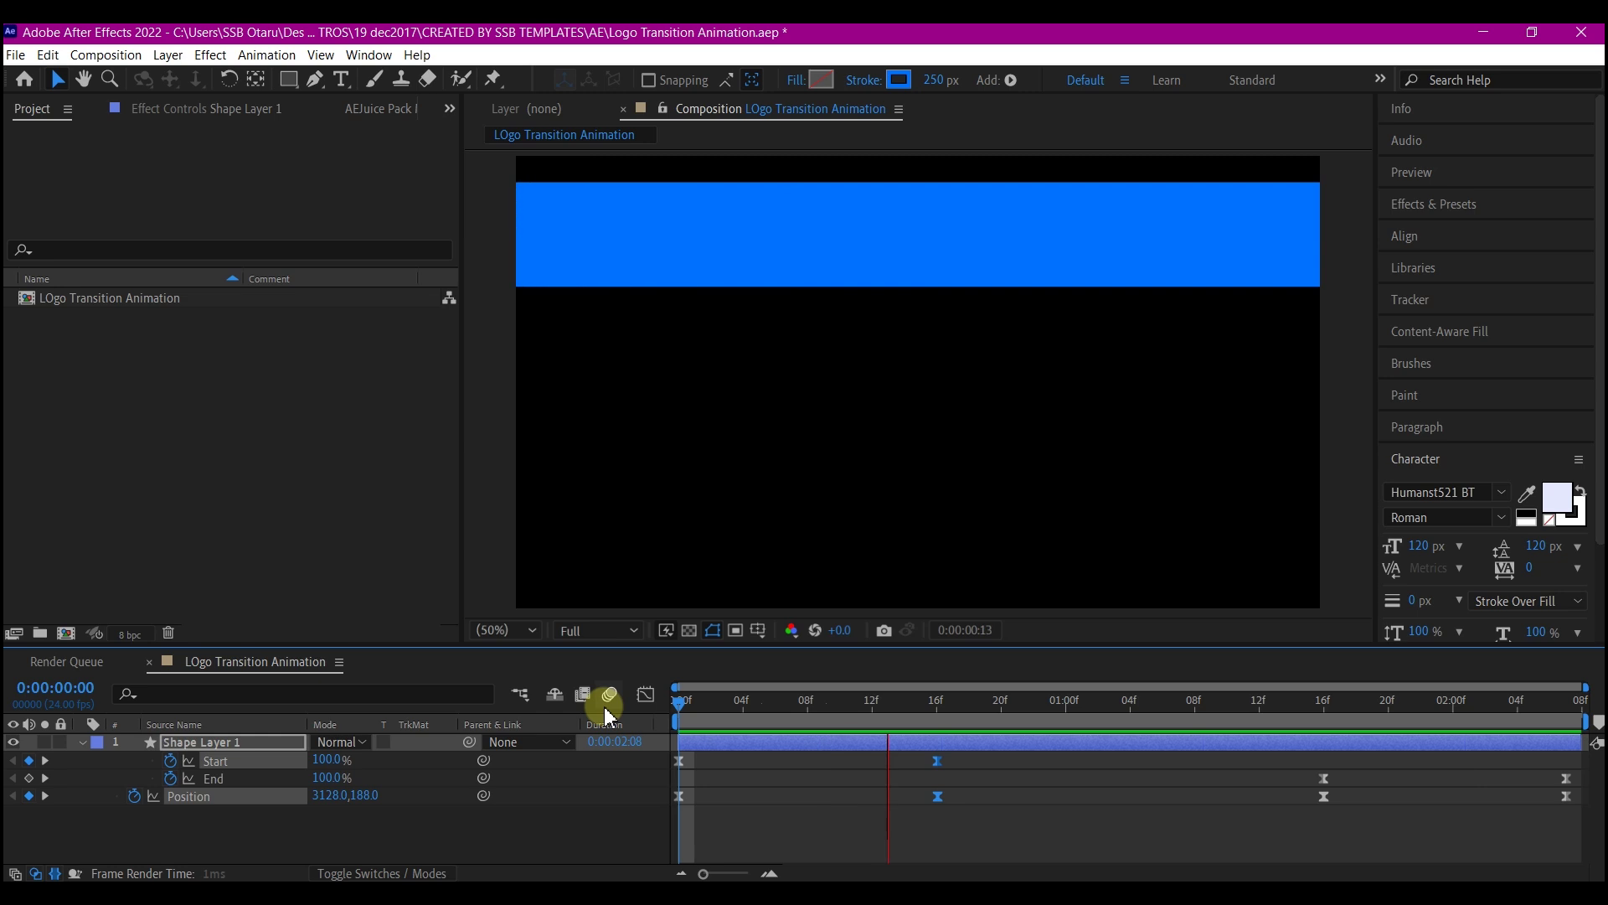
pyautogui.press('u')
pyautogui.click(160, 749)
pyautogui.click(224, 742)
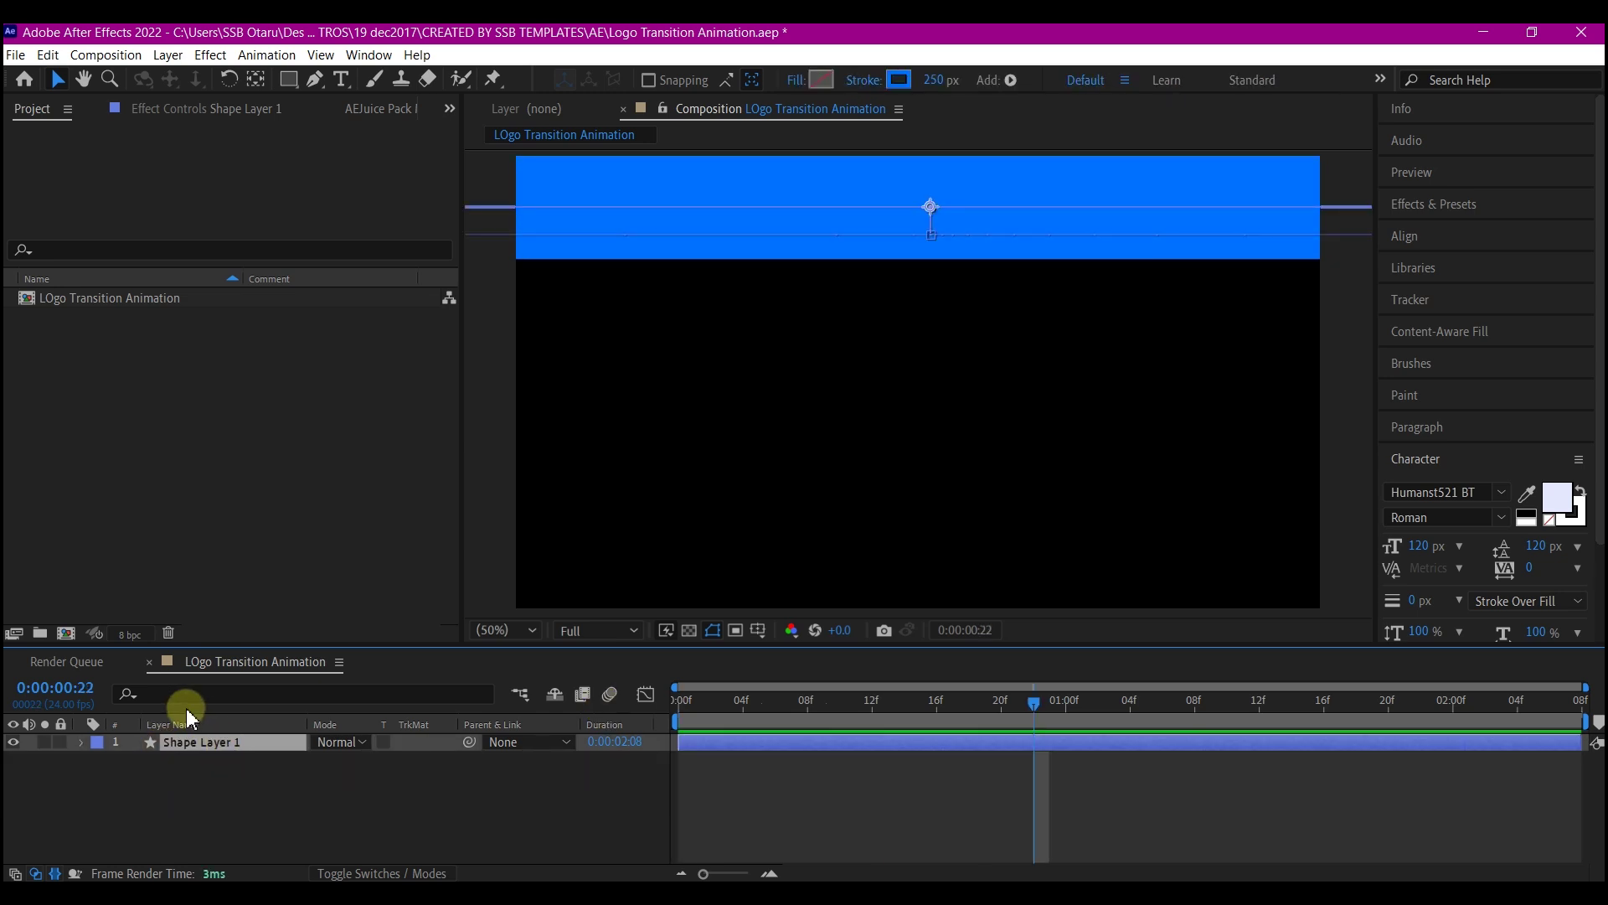
# Pre-compose Shape Layer 1 as 'stroke' and duplicate the resulting stroke layer
pyautogui.hotkey('ctrl', 'shift', 'c')
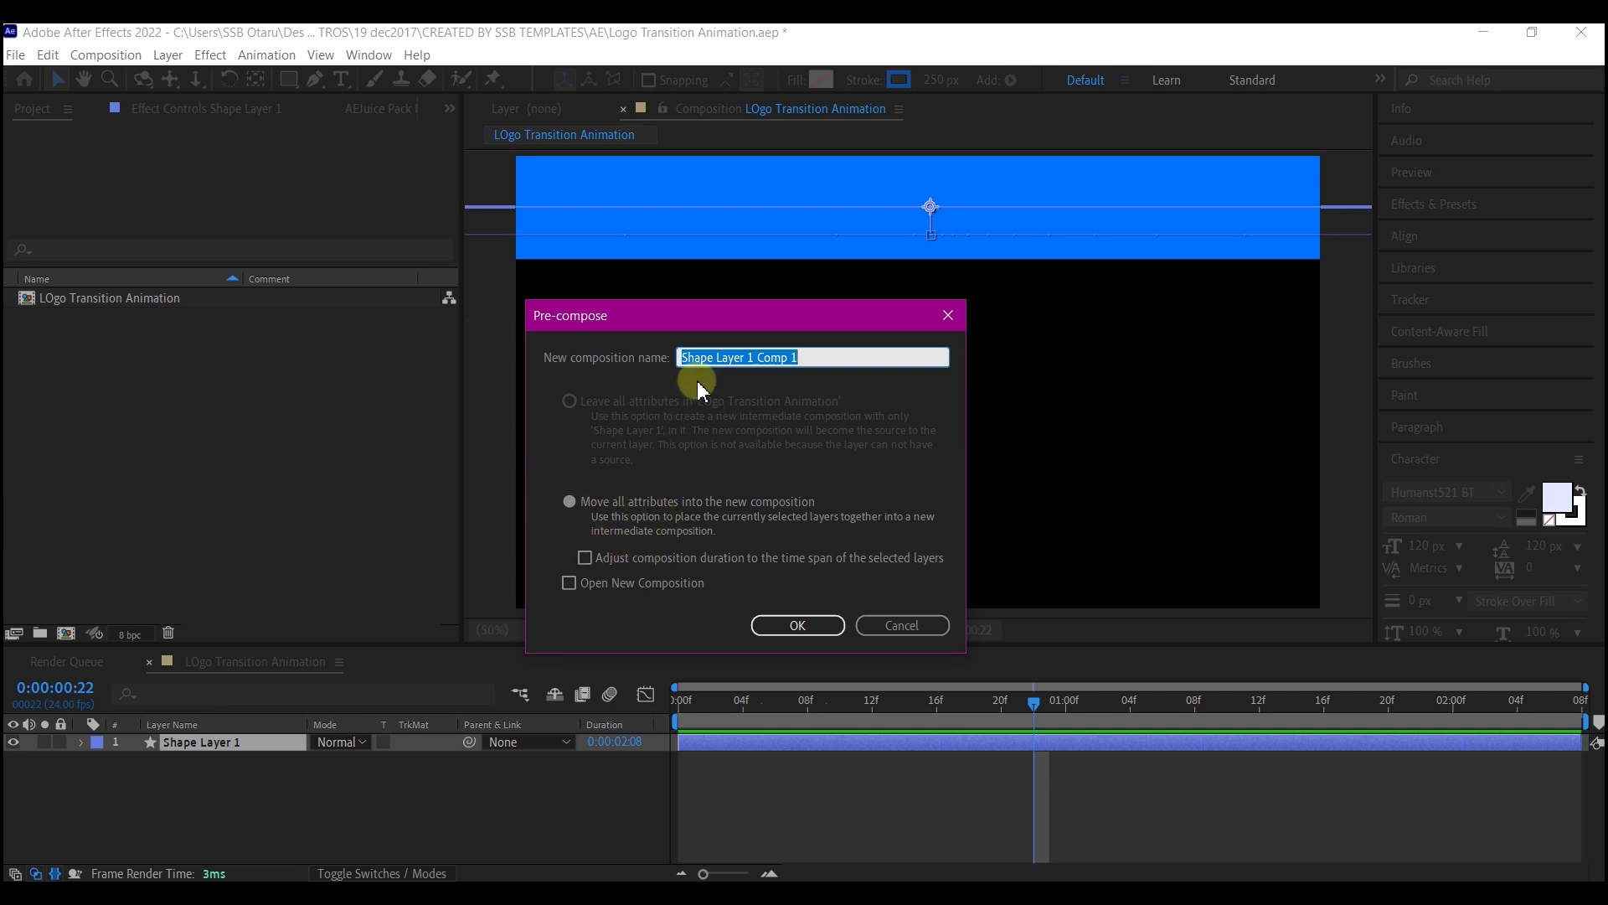
pyautogui.write('strok')
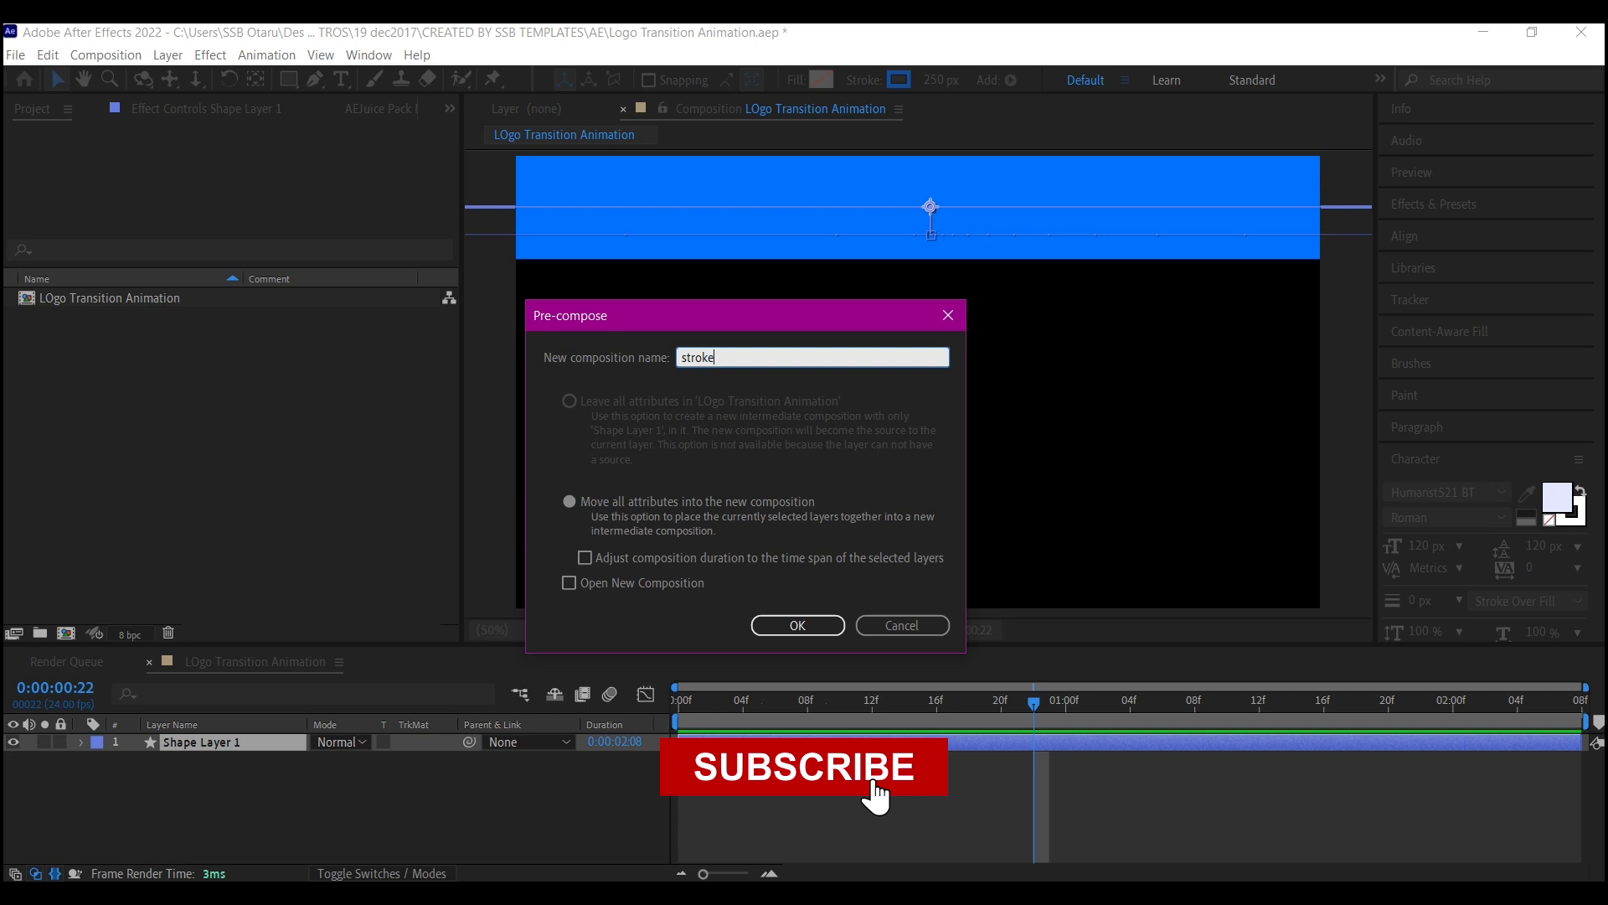
pyautogui.write('e')
pyautogui.press('Return')
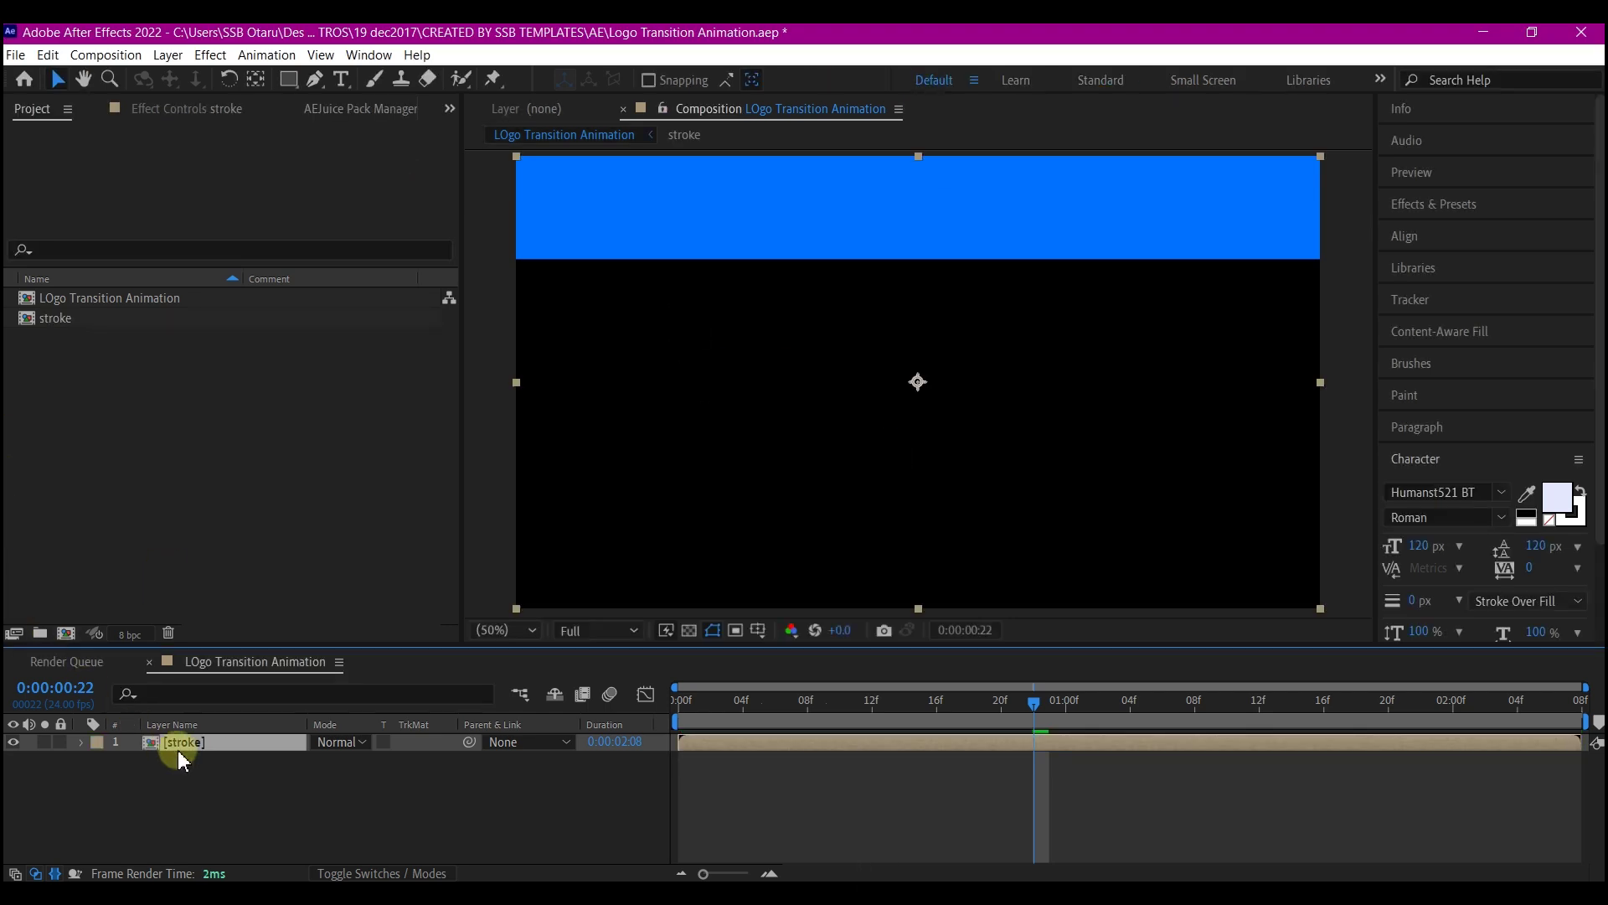
pyautogui.hotkey('ctrl', 'd')
# Make five copies of the stroke bar stacked down the frame
pyautogui.hotkey('shift', 'Down')
pyautogui.hotkey('shift', 'Down')
pyautogui.hotkey('shift', 'Down')
pyautogui.hotkey('shift', 'Down')
pyautogui.hotkey('shift', 'Down')
pyautogui.hotkey('shift', 'Down')
pyautogui.hotkey('shift', 'Down')
pyautogui.hotkey('shift', 'Down')
pyautogui.hotkey('shift', 'Down')
pyautogui.hotkey('shift', 'Down')
pyautogui.hotkey('shift', 'Down')
pyautogui.hotkey('shift', 'Down')
pyautogui.hotkey('shift', 'Down')
pyautogui.hotkey('shift', 'Down')
pyautogui.hotkey('shift', 'Down')
pyautogui.hotkey('shift', 'Down')
pyautogui.hotkey('shift', 'Down')
pyautogui.hotkey('shift', 'Down')
pyautogui.hotkey('shift', 'Down')
pyautogui.hotkey('shift', 'Down')
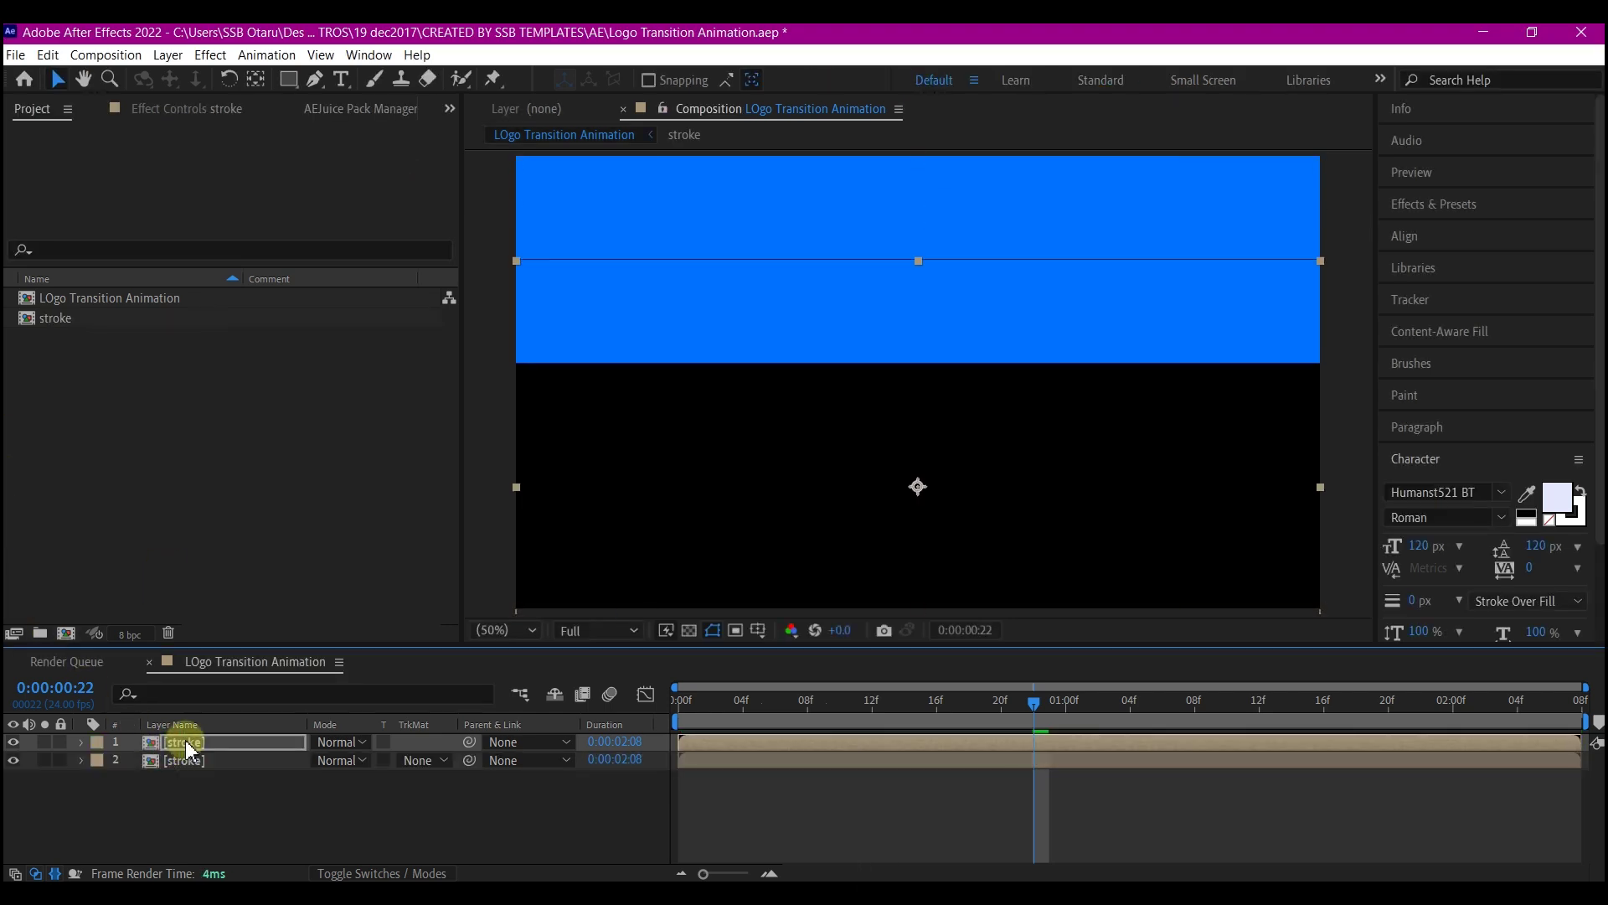
pyautogui.hotkey('ctrl', 'd')
pyautogui.moveTo(665, 369); pyautogui.dragTo(897, 585)
pyautogui.hotkey('ctrl', 'd')
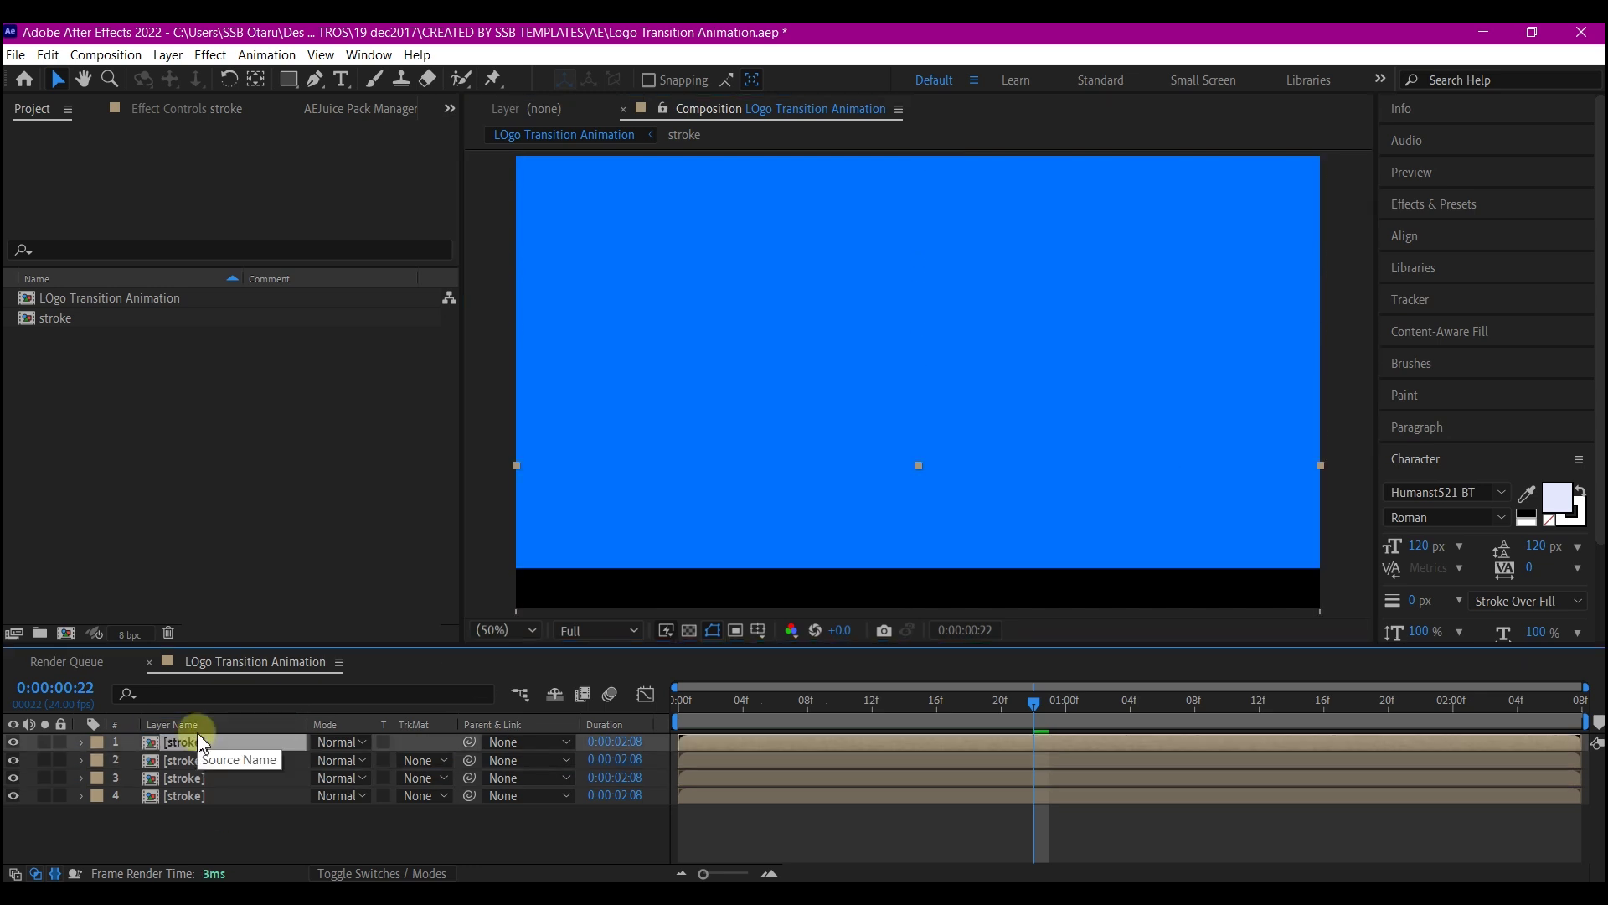
pyautogui.hotkey('ctrl', 'd')
pyautogui.press(',')
pyautogui.keyDown('shift'); pyautogui.click(184, 813); pyautogui.keyUp('shift')
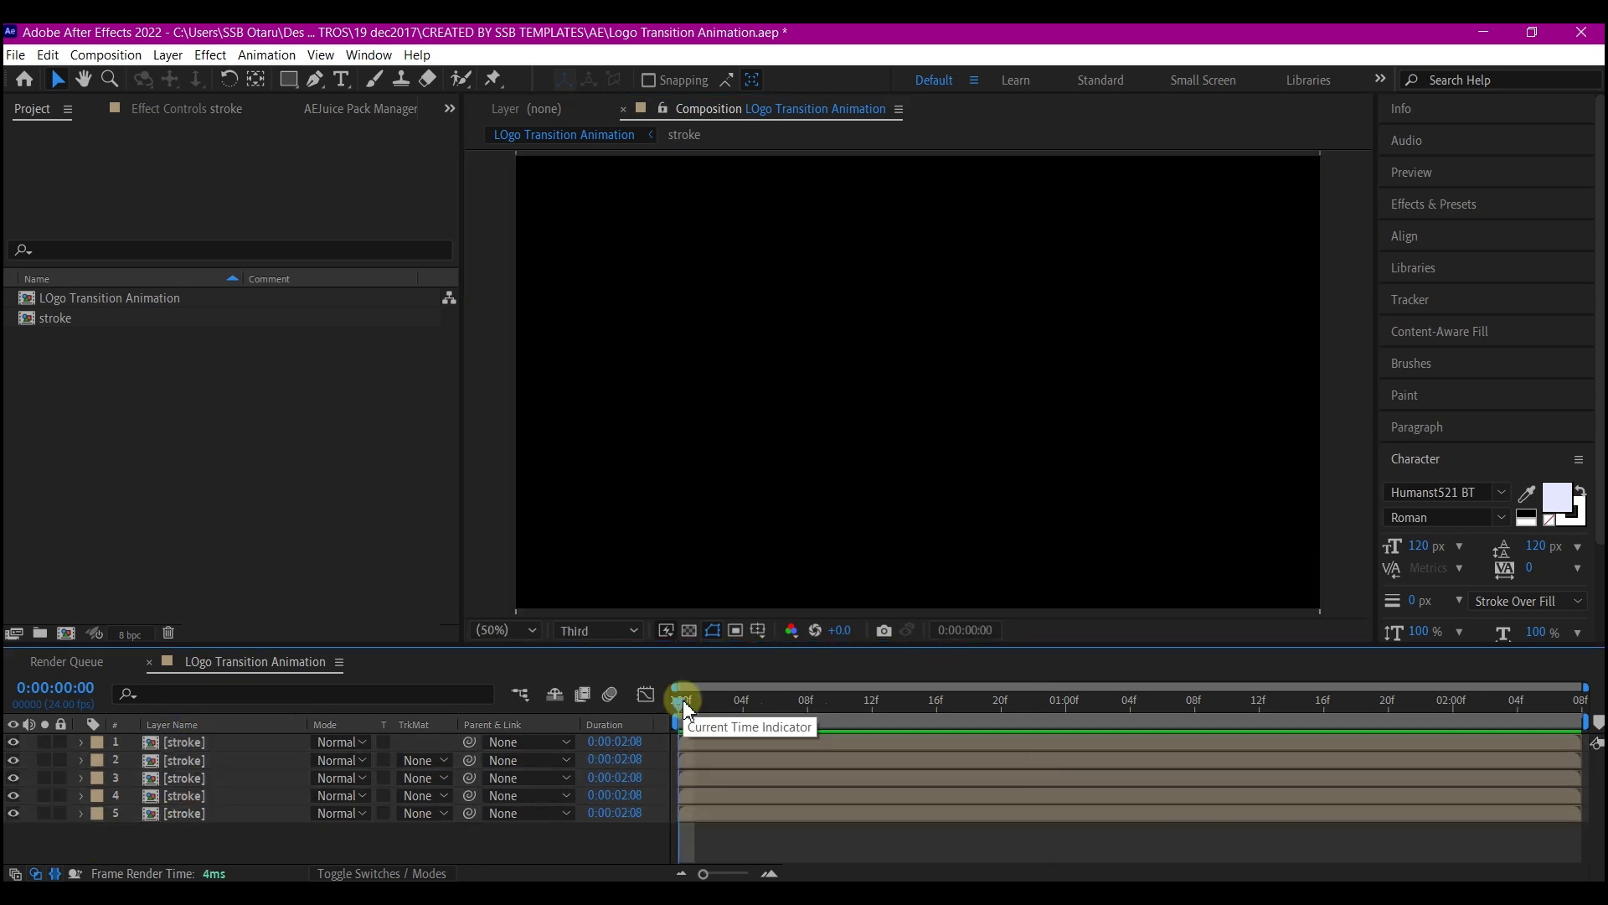
# Stagger the start times of the five stroke layers by a few frames and preview them
pyautogui.moveTo(682, 700); pyautogui.dragTo(801, 712)
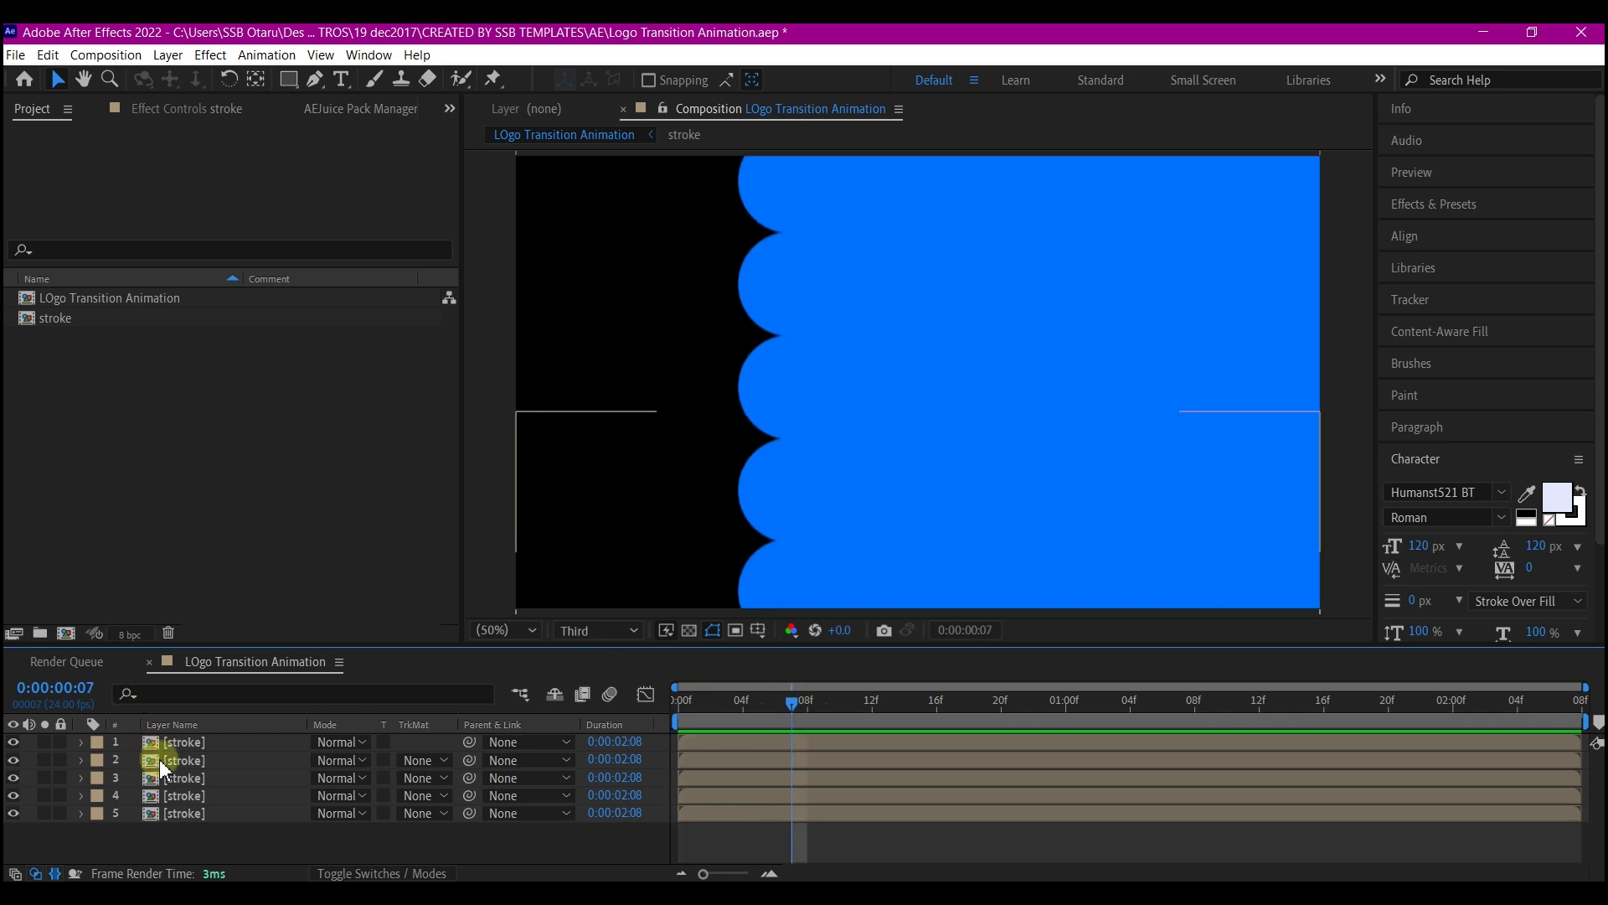
pyautogui.click(179, 745)
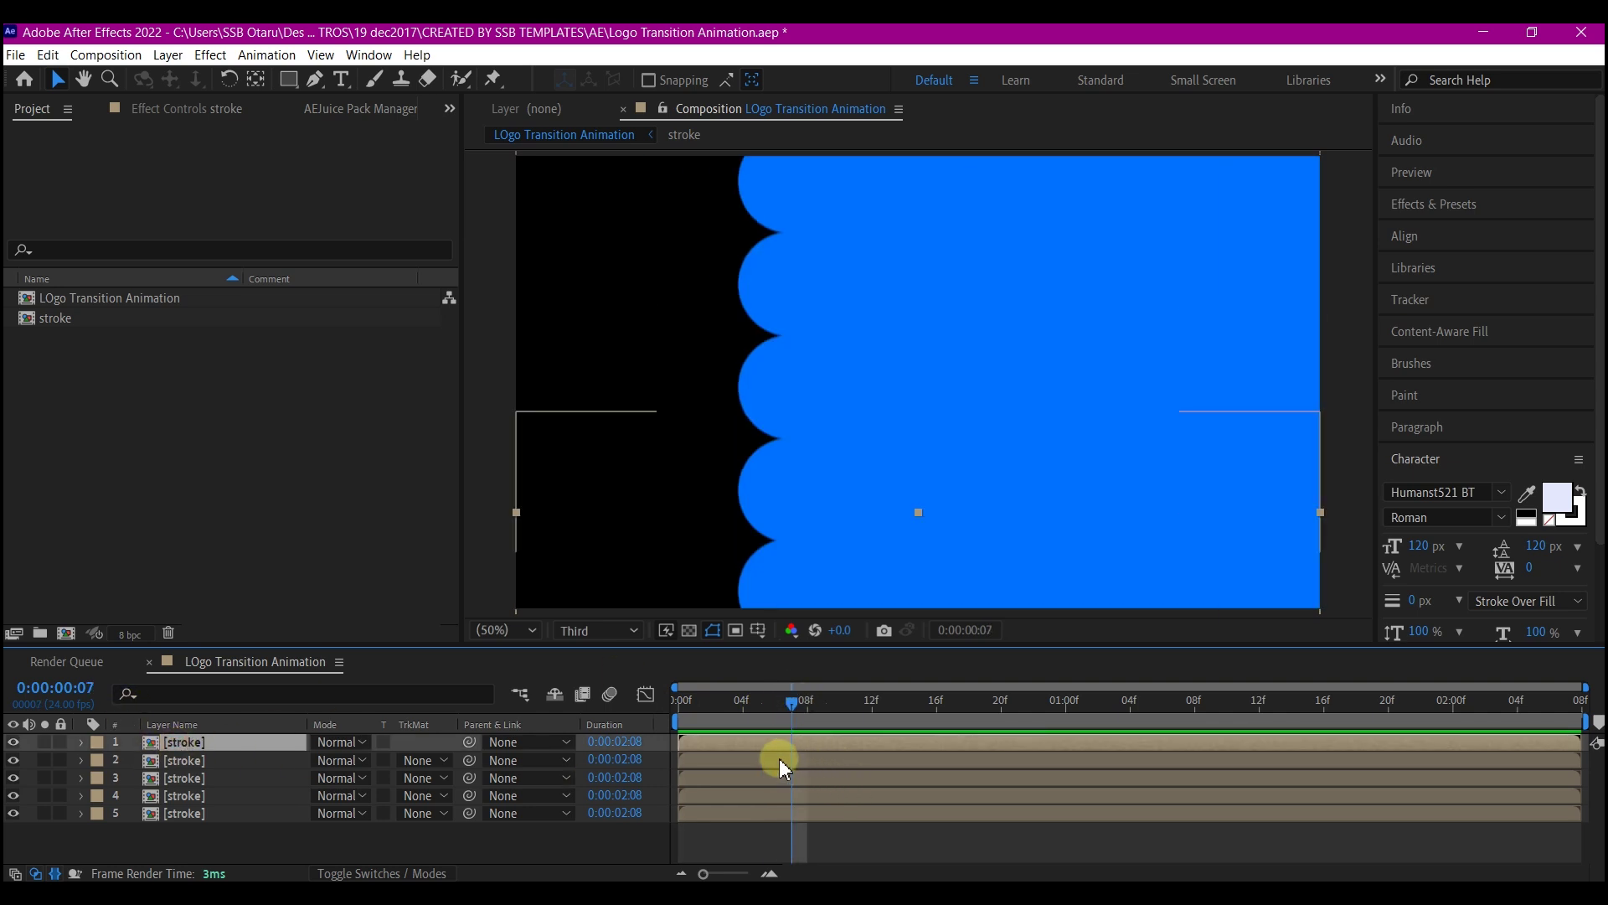
pyautogui.moveTo(776, 743); pyautogui.dragTo(808, 745)
pyautogui.moveTo(727, 779)
pyautogui.mouseDown()
pyautogui.moveTo(776, 779)
pyautogui.moveTo(729, 818)
pyautogui.moveTo(769, 824)
pyautogui.mouseUp()
pyautogui.moveTo(708, 800); pyautogui.dragTo(733, 621)
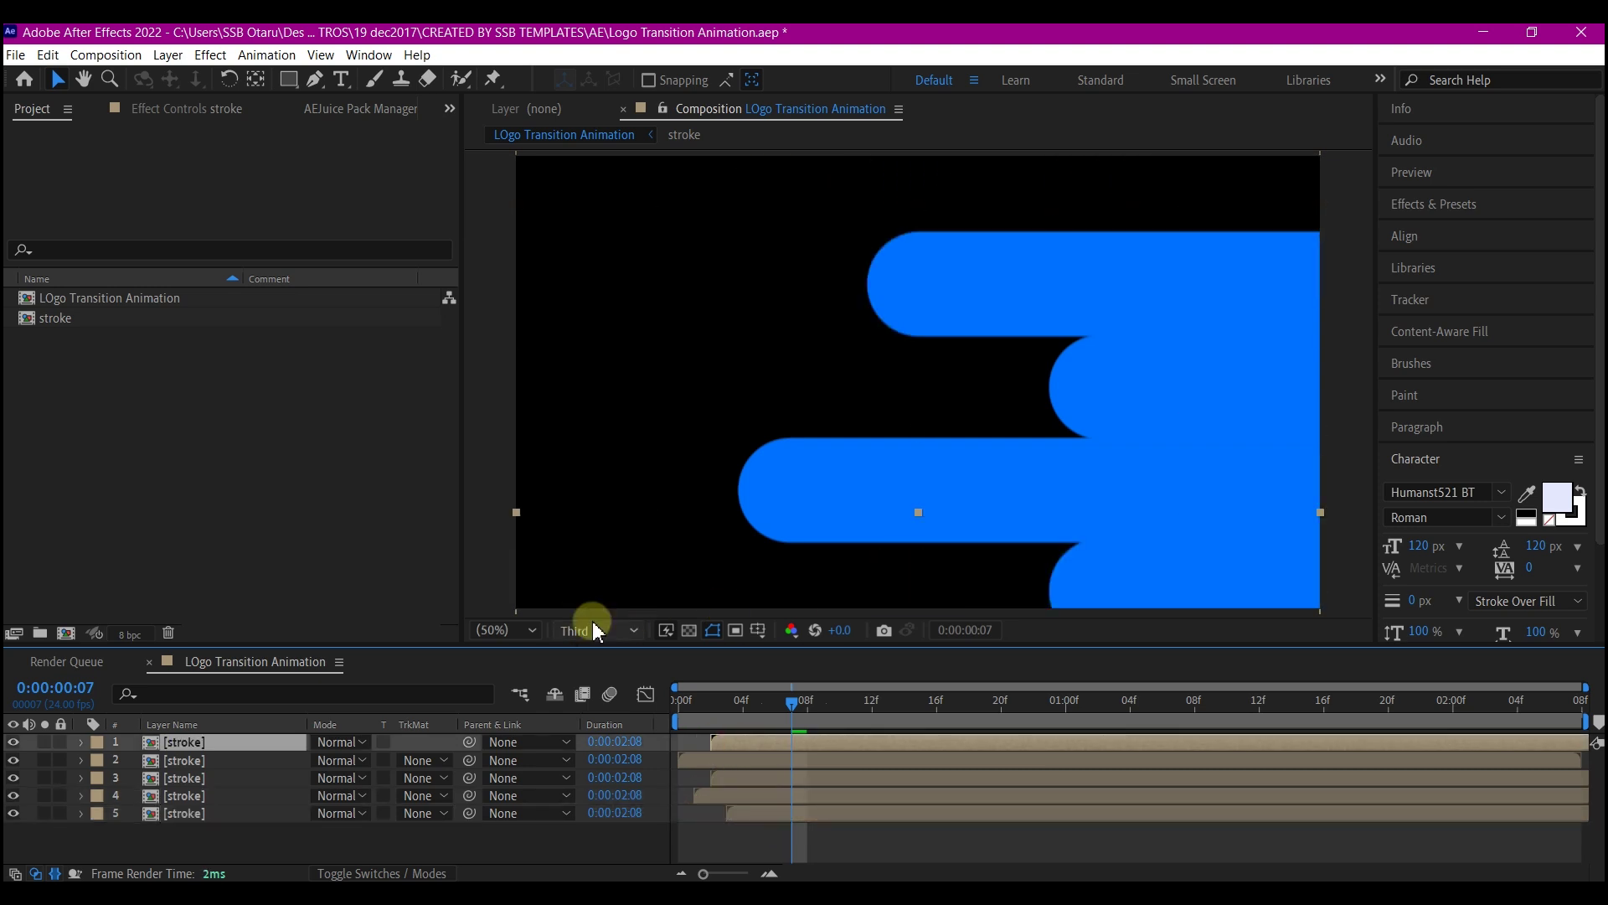
pyautogui.press('pageup')
pyautogui.press('pageup')
pyautogui.press('pageup')
pyautogui.click(262, 816)
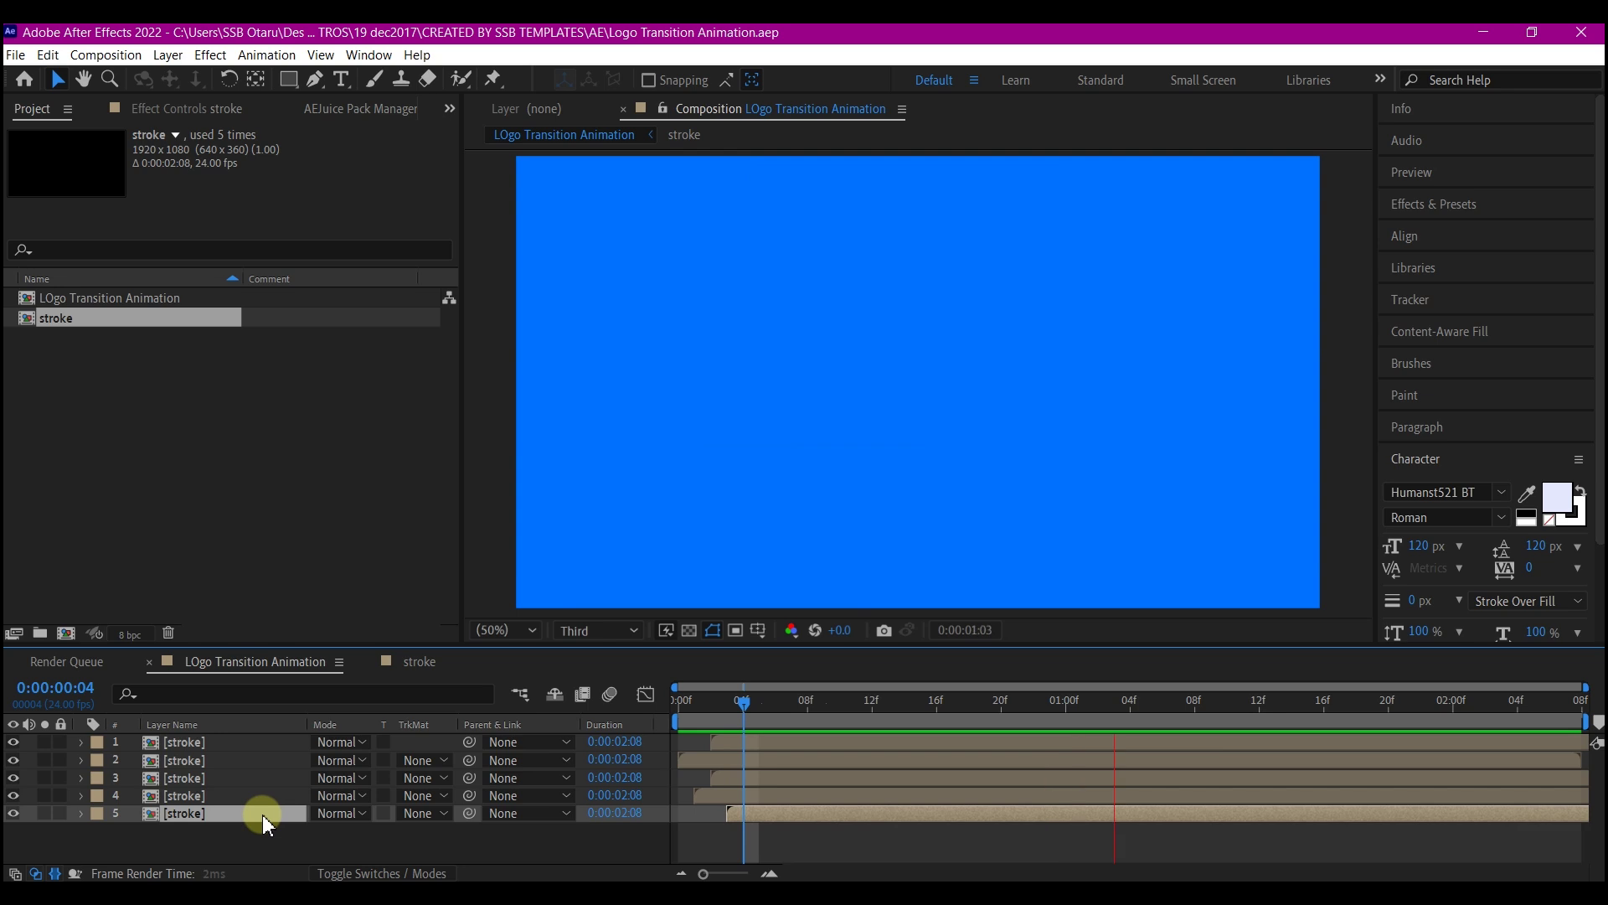
pyautogui.press('space')
# Pre-compose all five stroke layers into a composition named 'solid'
pyautogui.keyDown('shift'); pyautogui.click(185, 743); pyautogui.keyUp('shift')
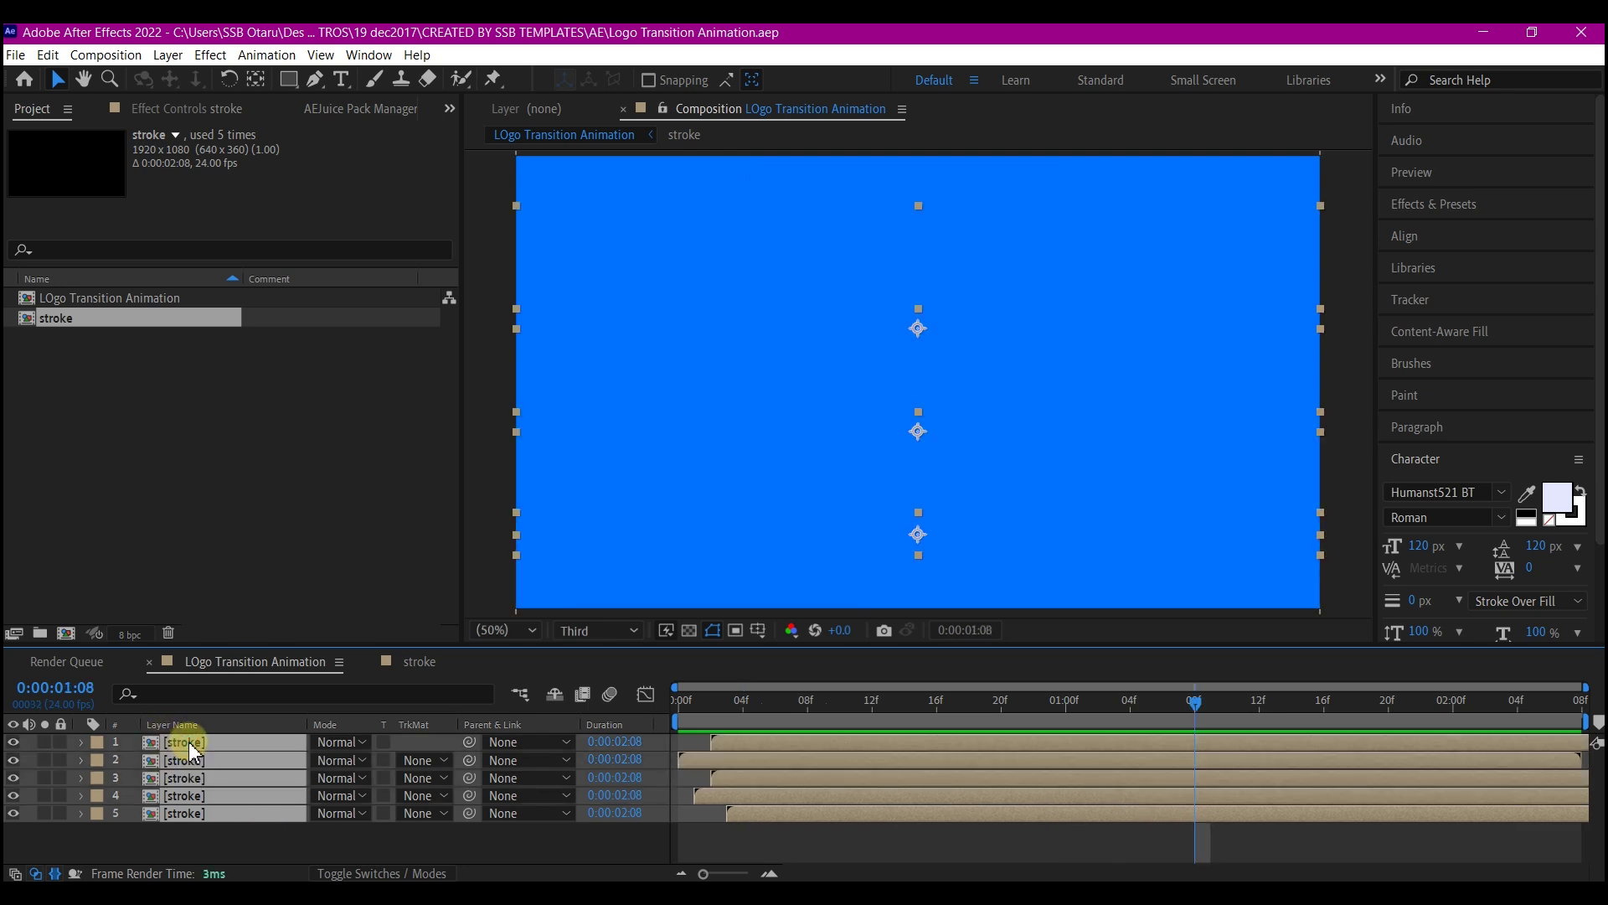
pyautogui.hotkey('ctrl', 'shift', 'c')
pyautogui.write('solid')
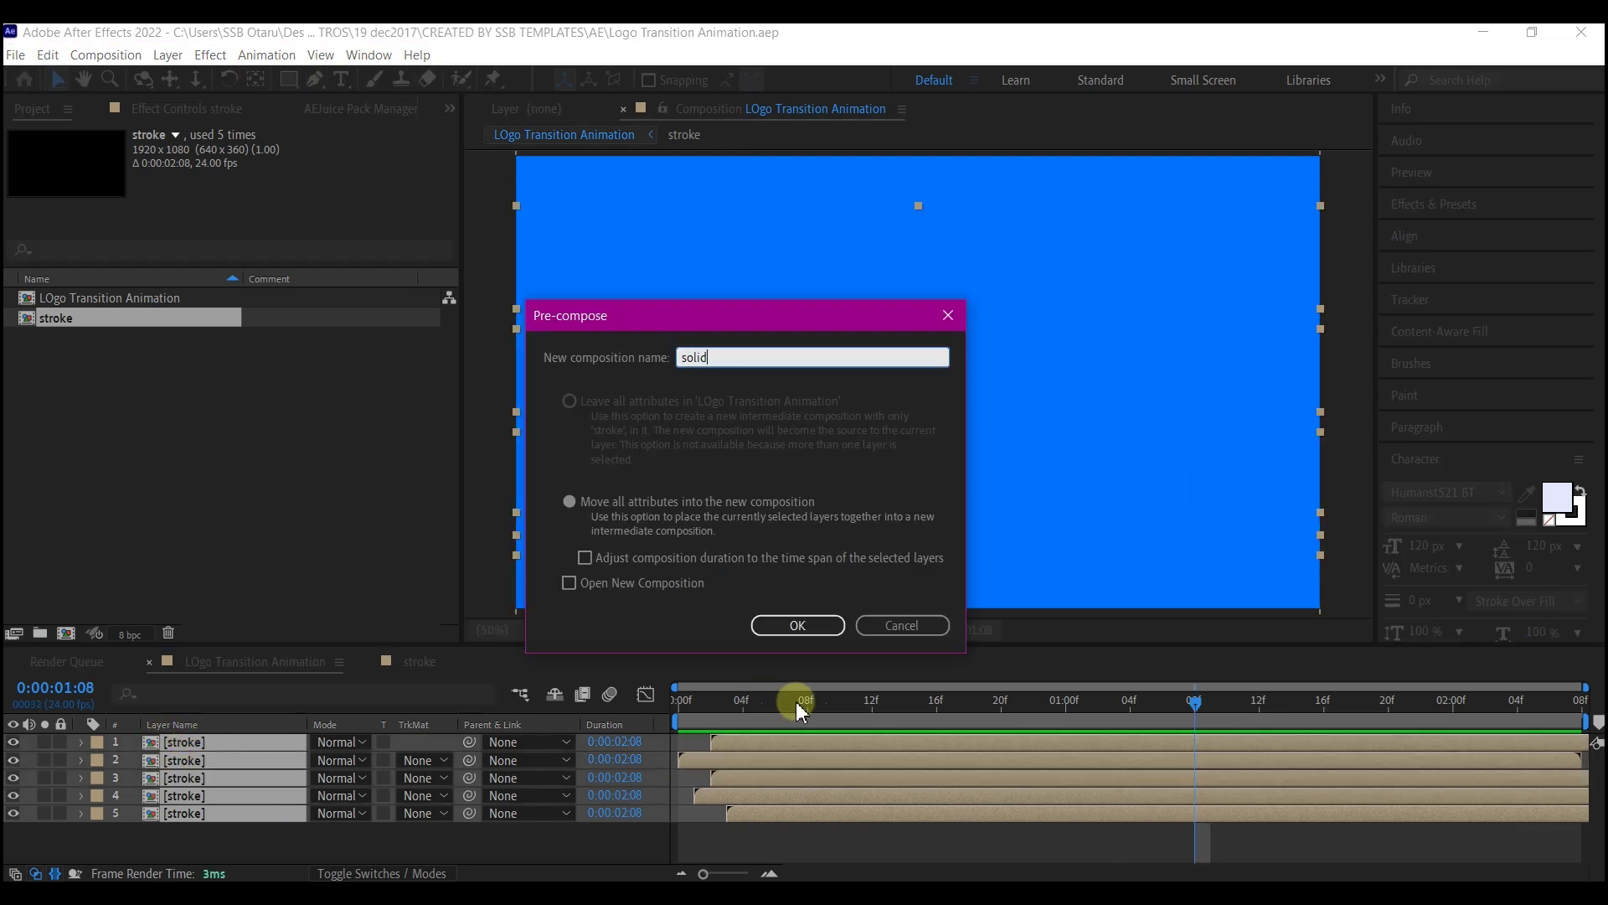
pyautogui.click(803, 627)
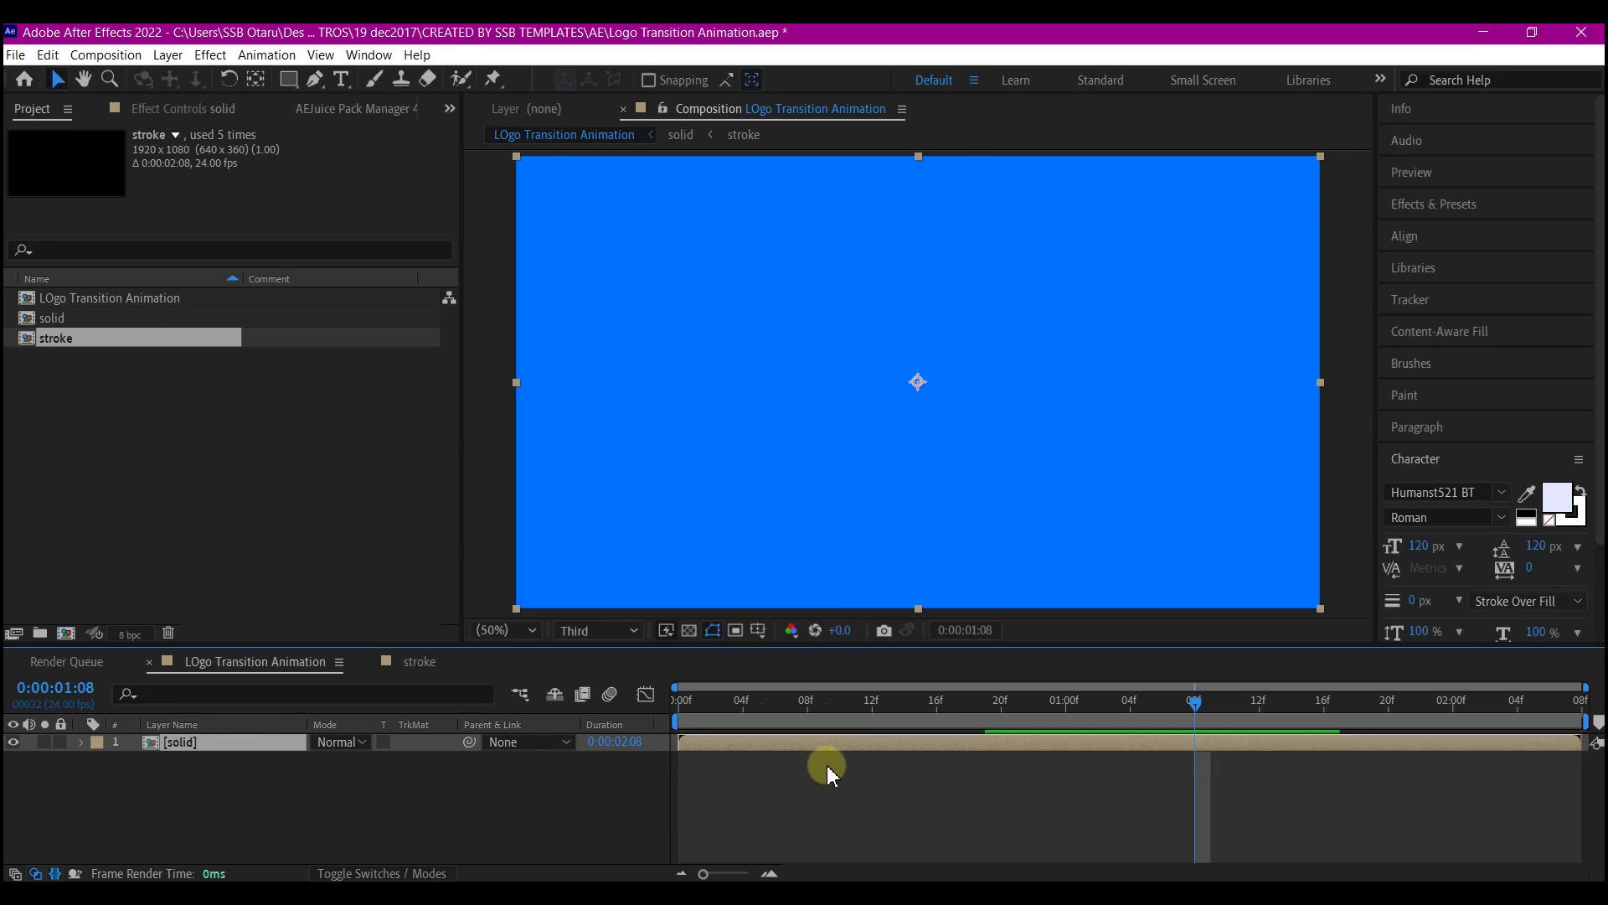
# Apply a Fill effect coloured 8A00FF to the solid layer, then duplicate the layer
pyautogui.hotkey('ctrl', 'space')
pyautogui.write('f')
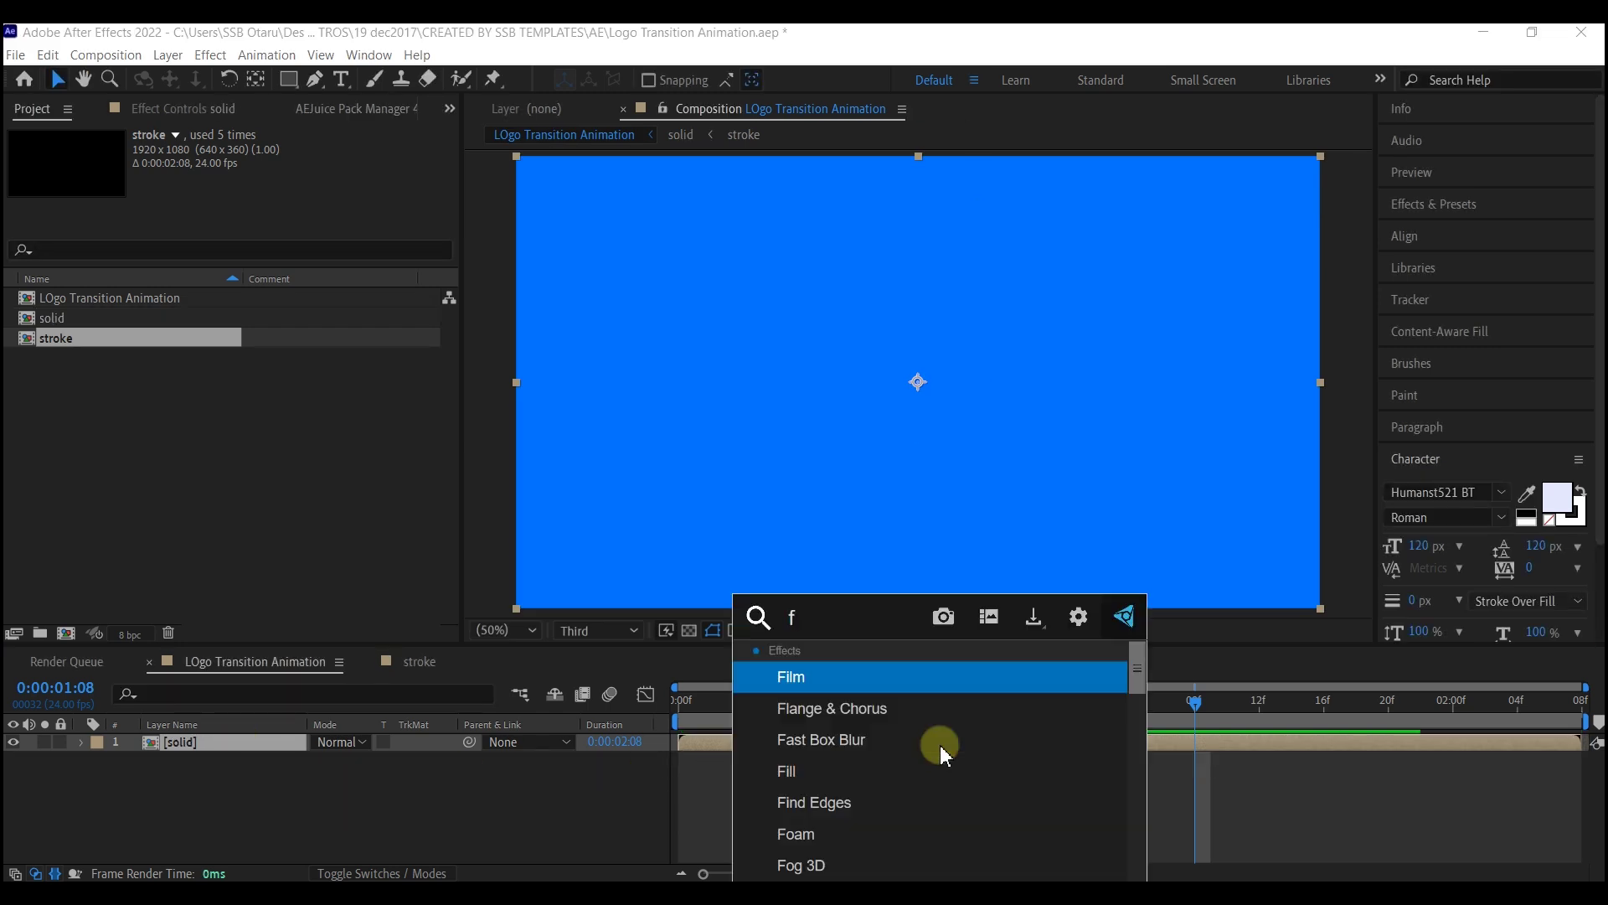
pyautogui.write('ill')
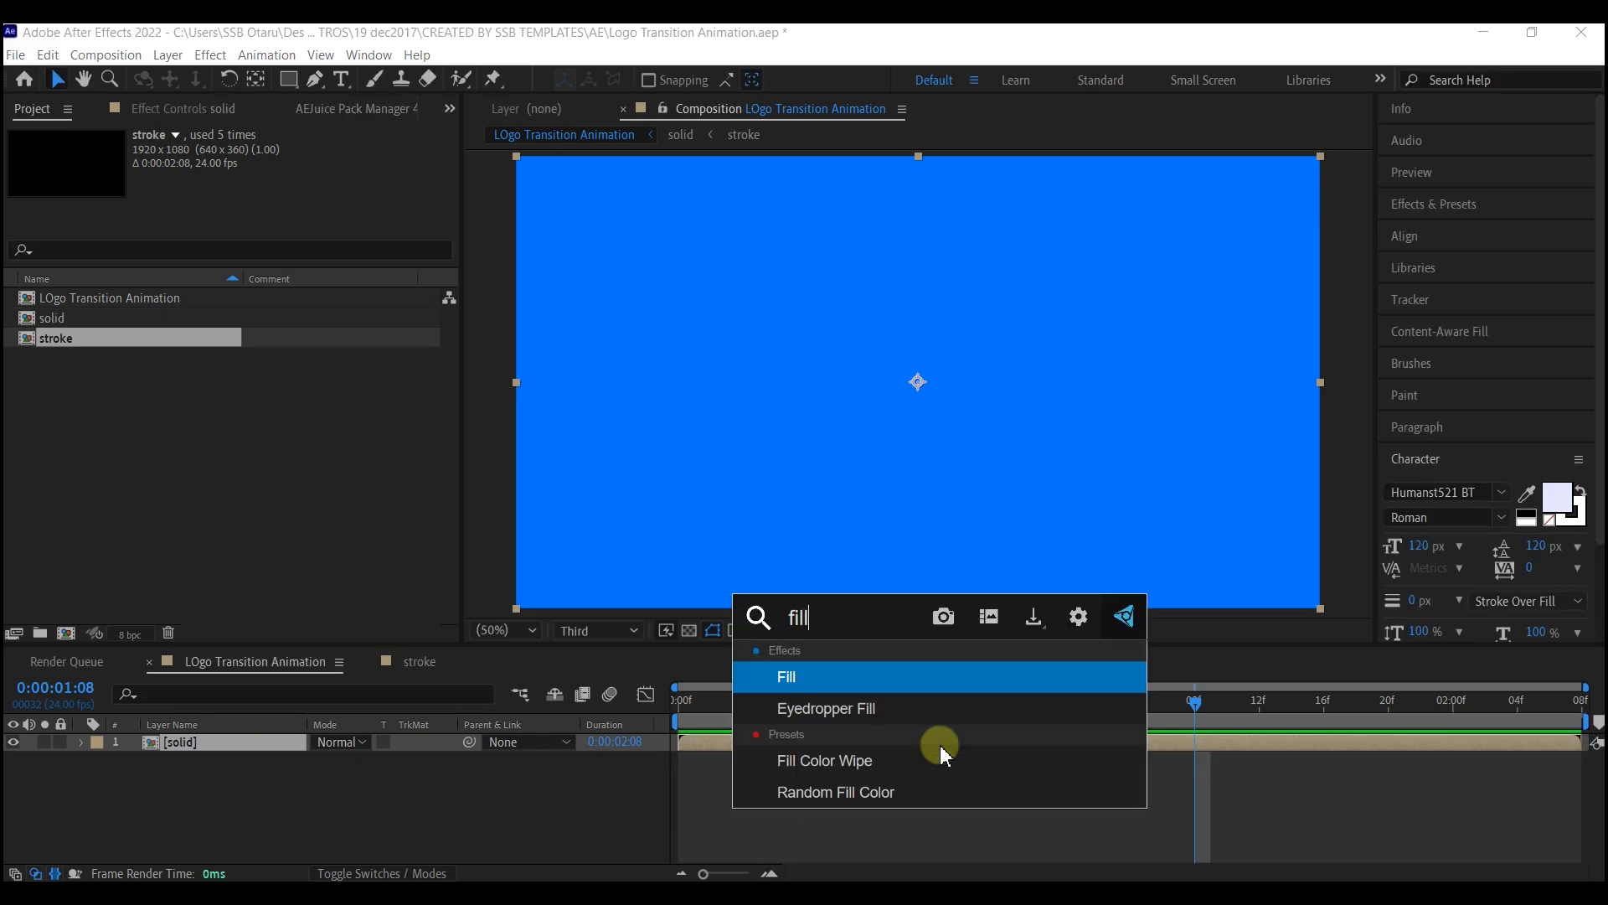
pyautogui.click(912, 676)
pyautogui.click(258, 206)
pyautogui.moveTo(758, 578)
pyautogui.mouseDown()
pyautogui.moveTo(758, 632)
pyautogui.moveTo(744, 575)
pyautogui.moveTo(845, 541)
pyautogui.mouseUp()
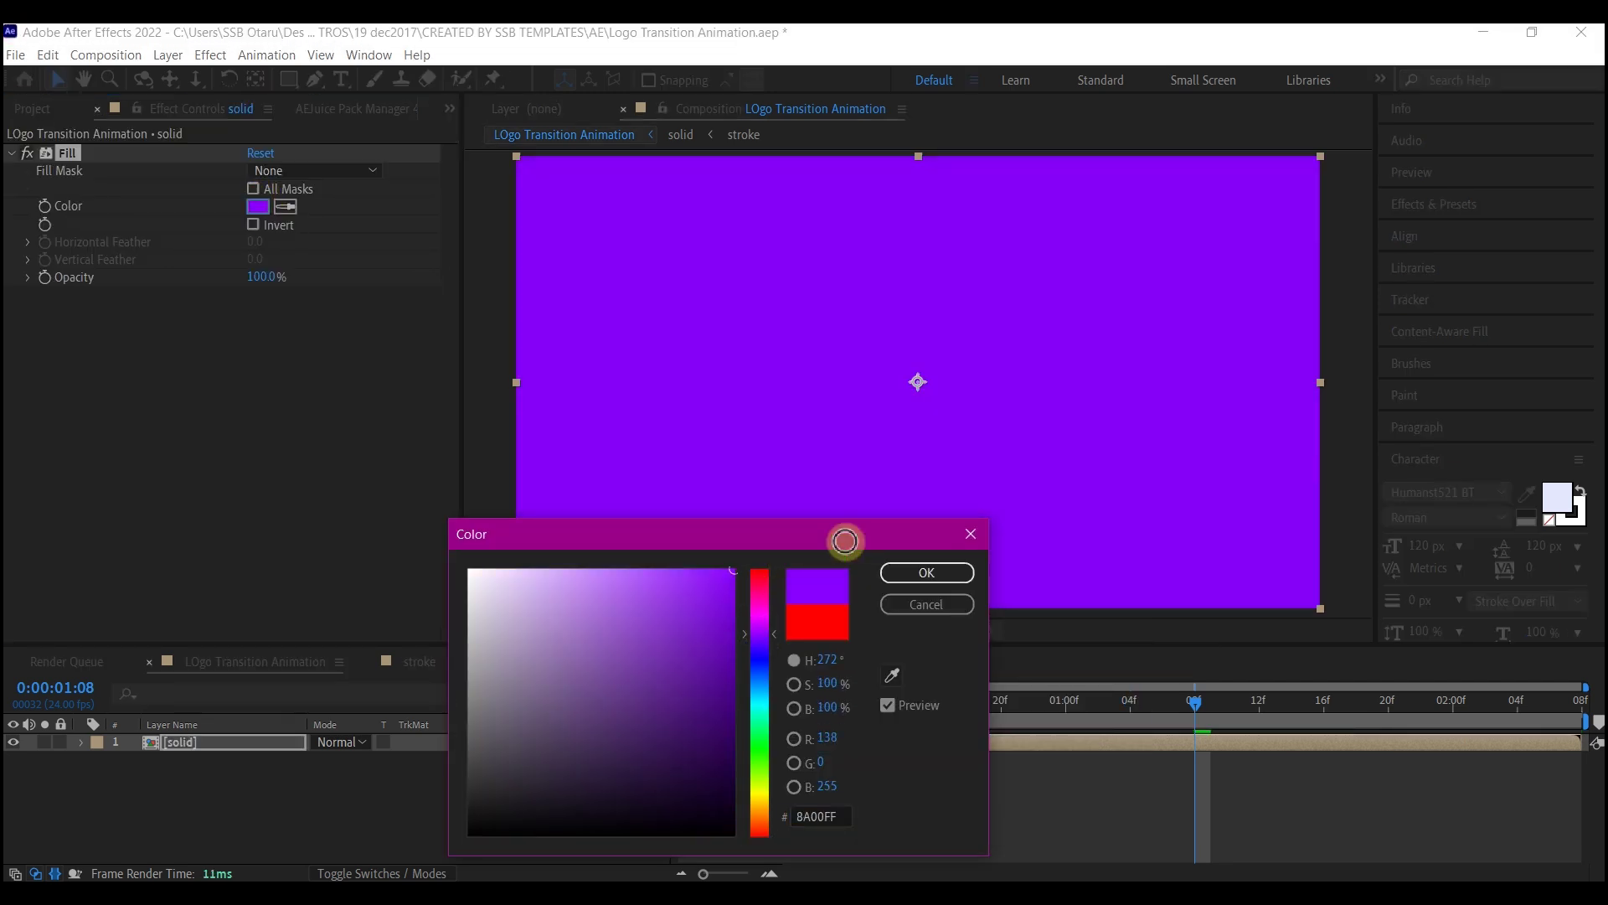
pyautogui.click(927, 578)
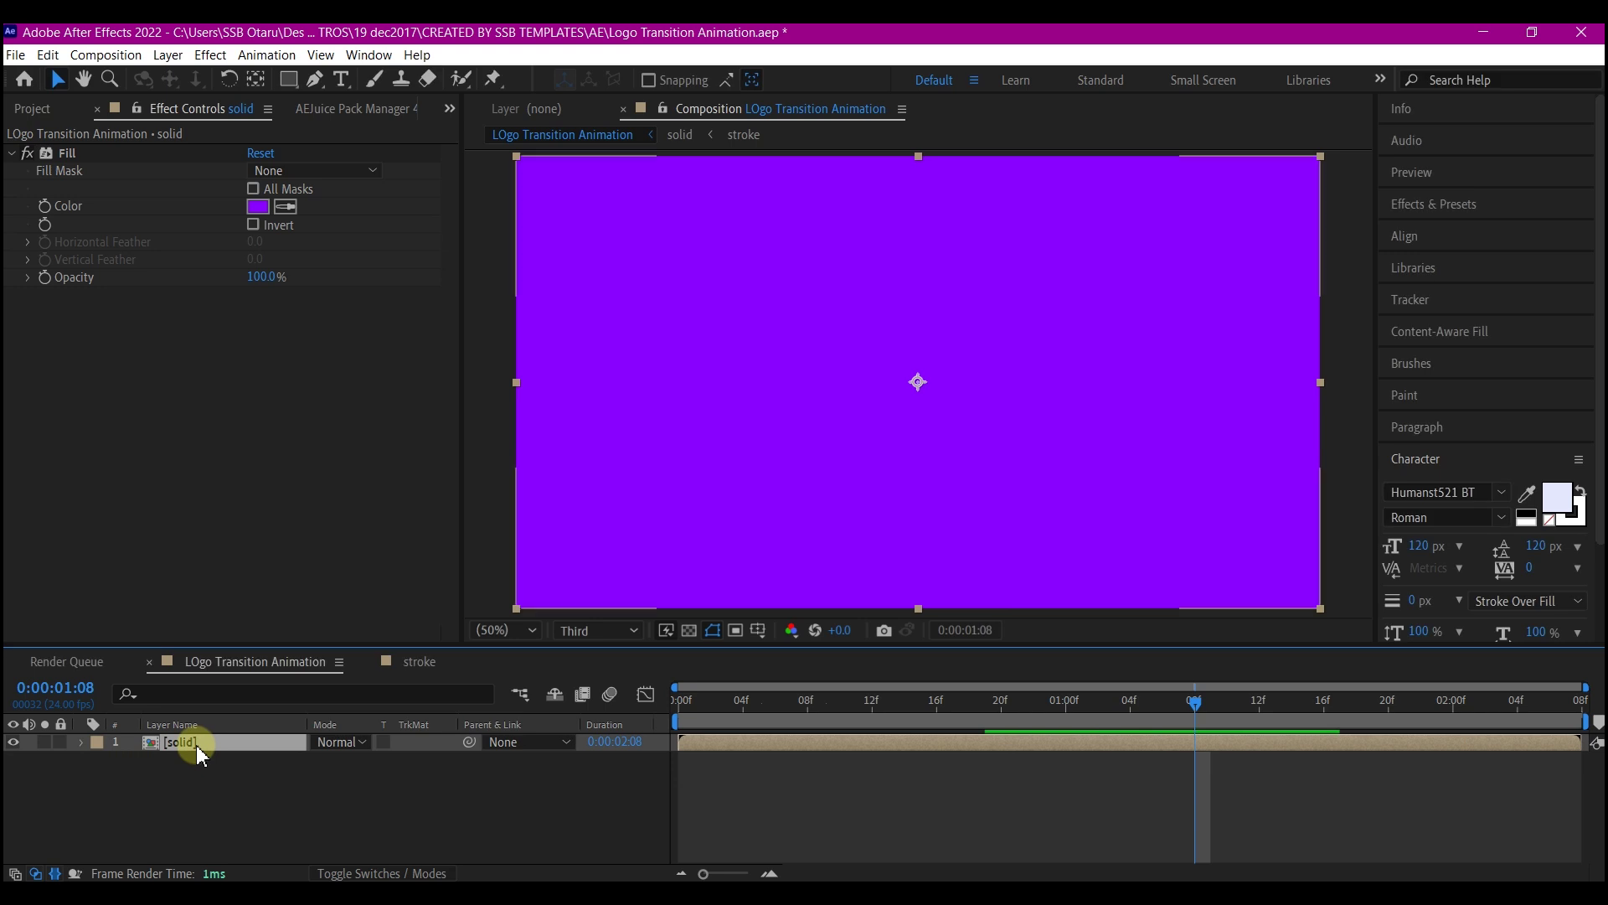
pyautogui.hotkey('ctrl', 'd')
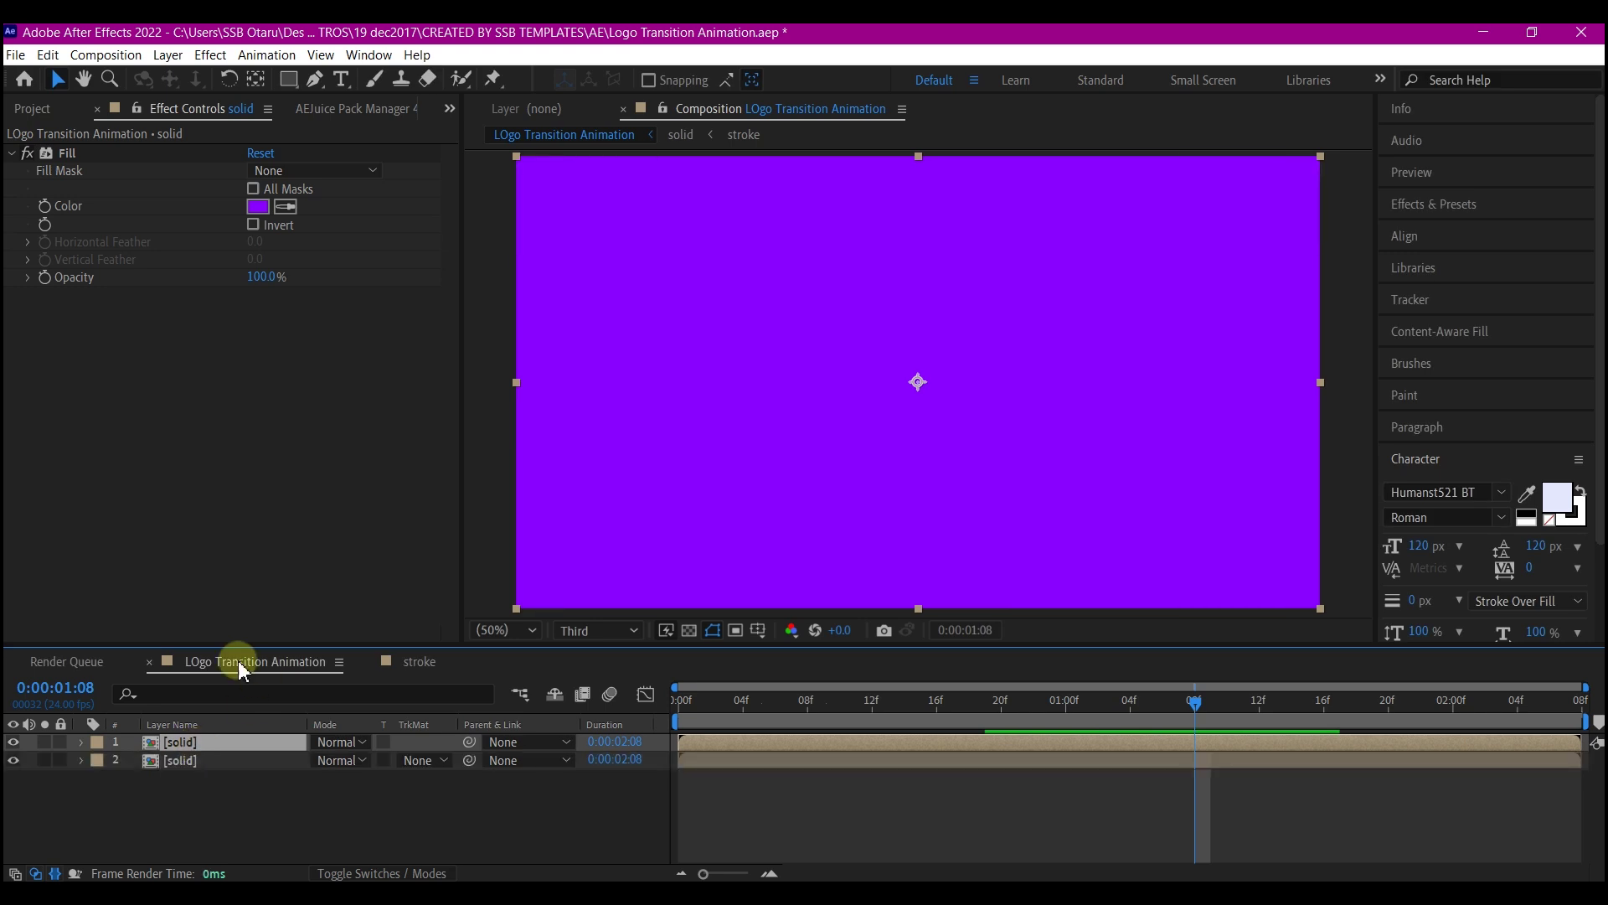
# Change the second solid layer's Fill colour to magenta F201FE
pyautogui.click(180, 761)
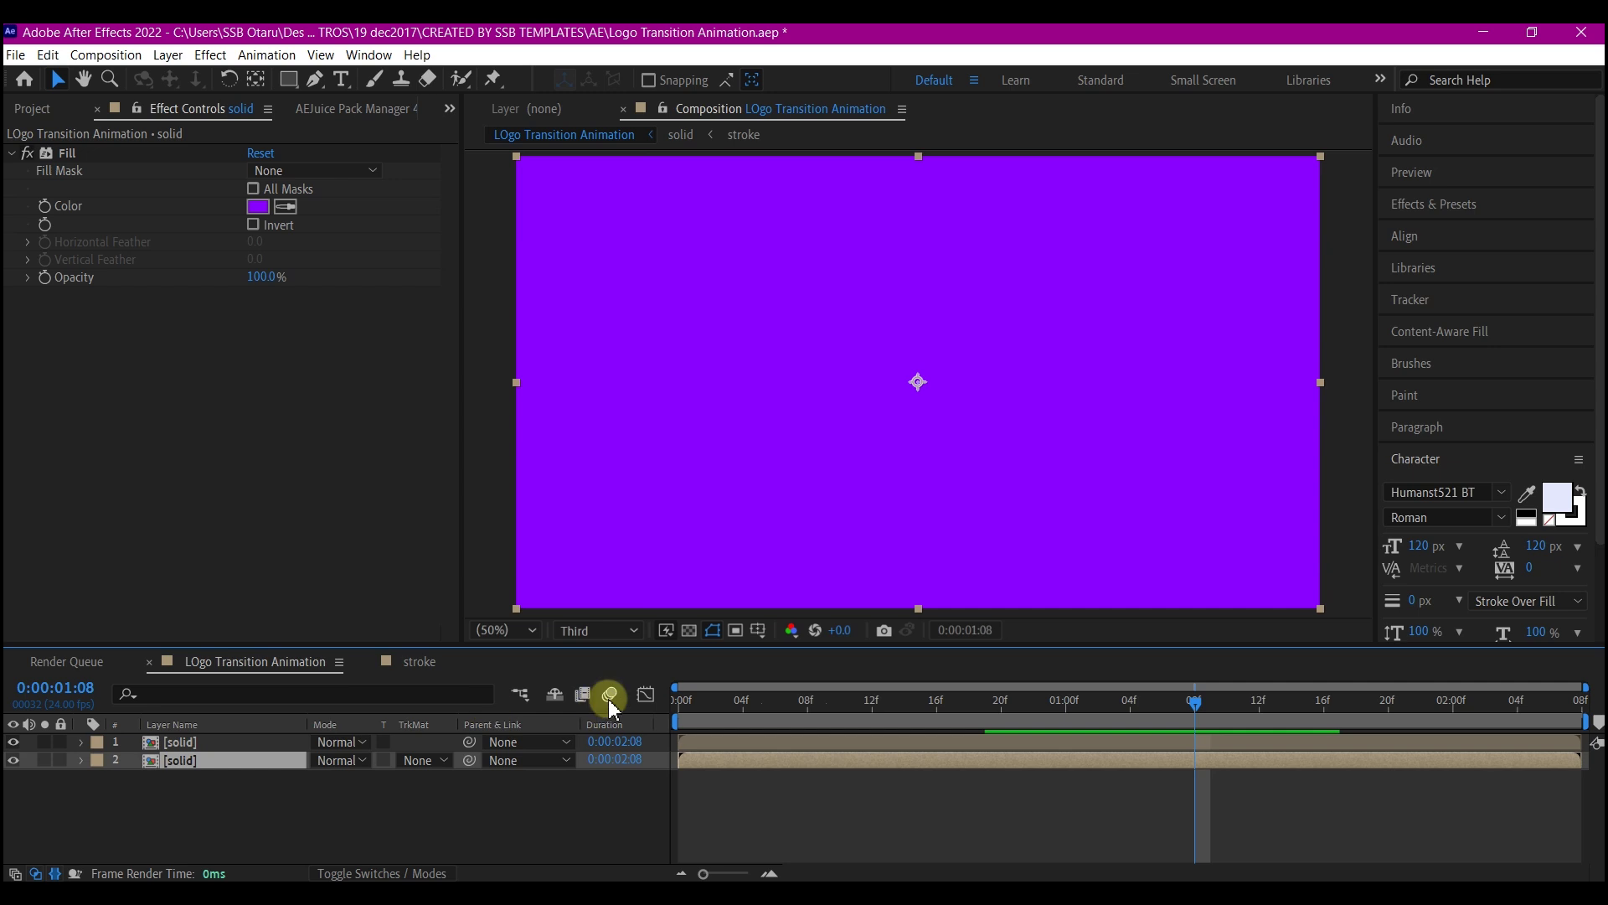
pyautogui.press('space')
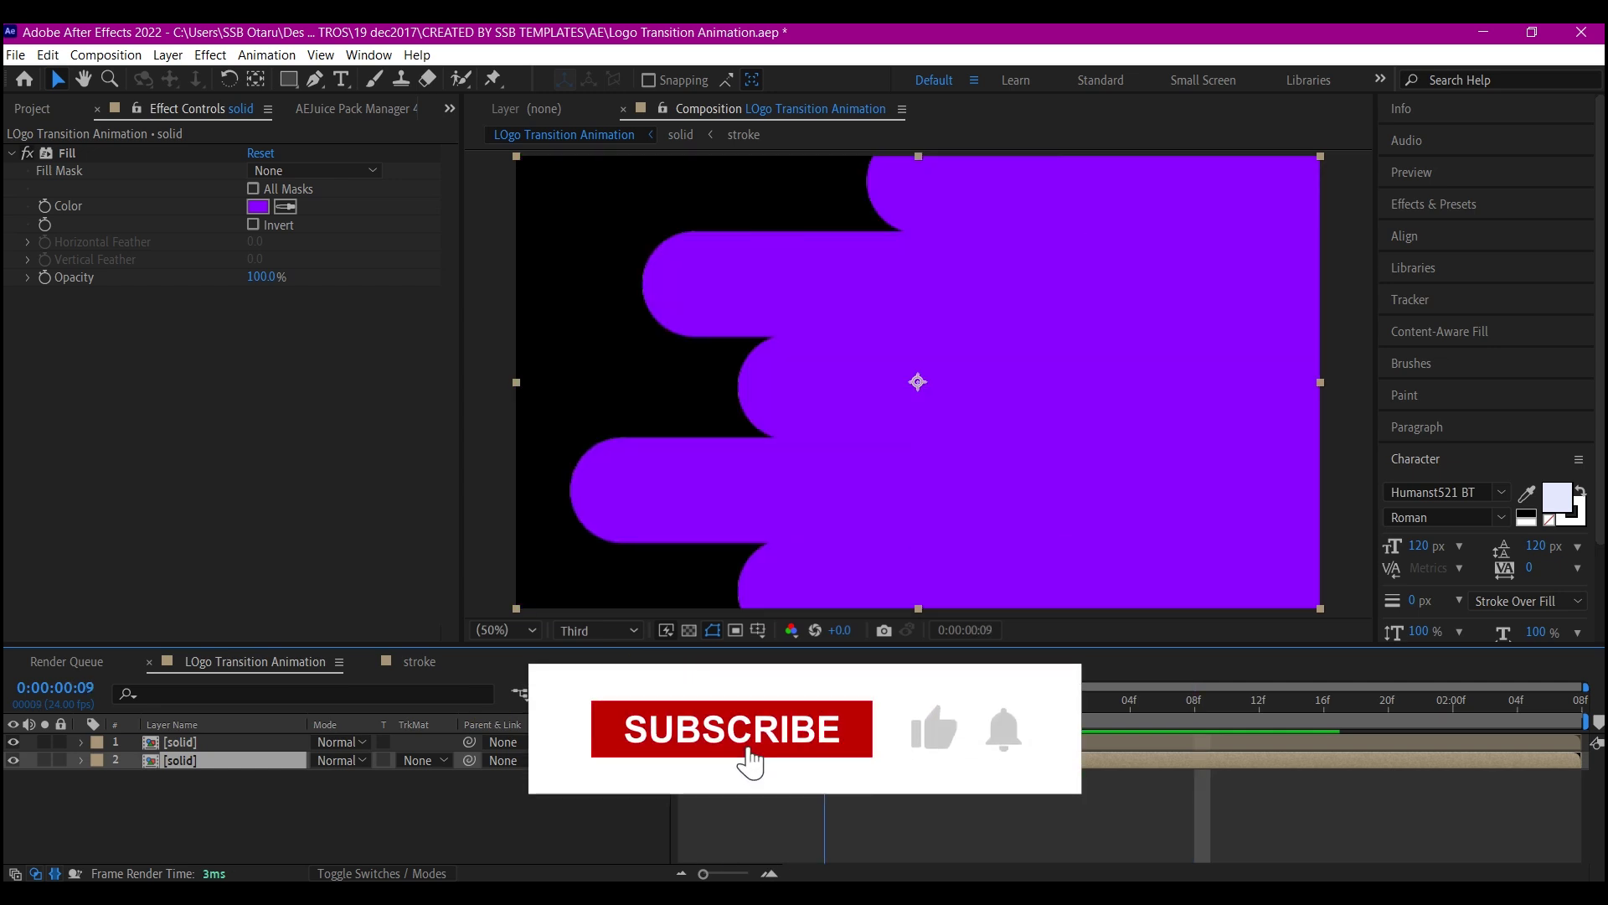
pyautogui.click(180, 742)
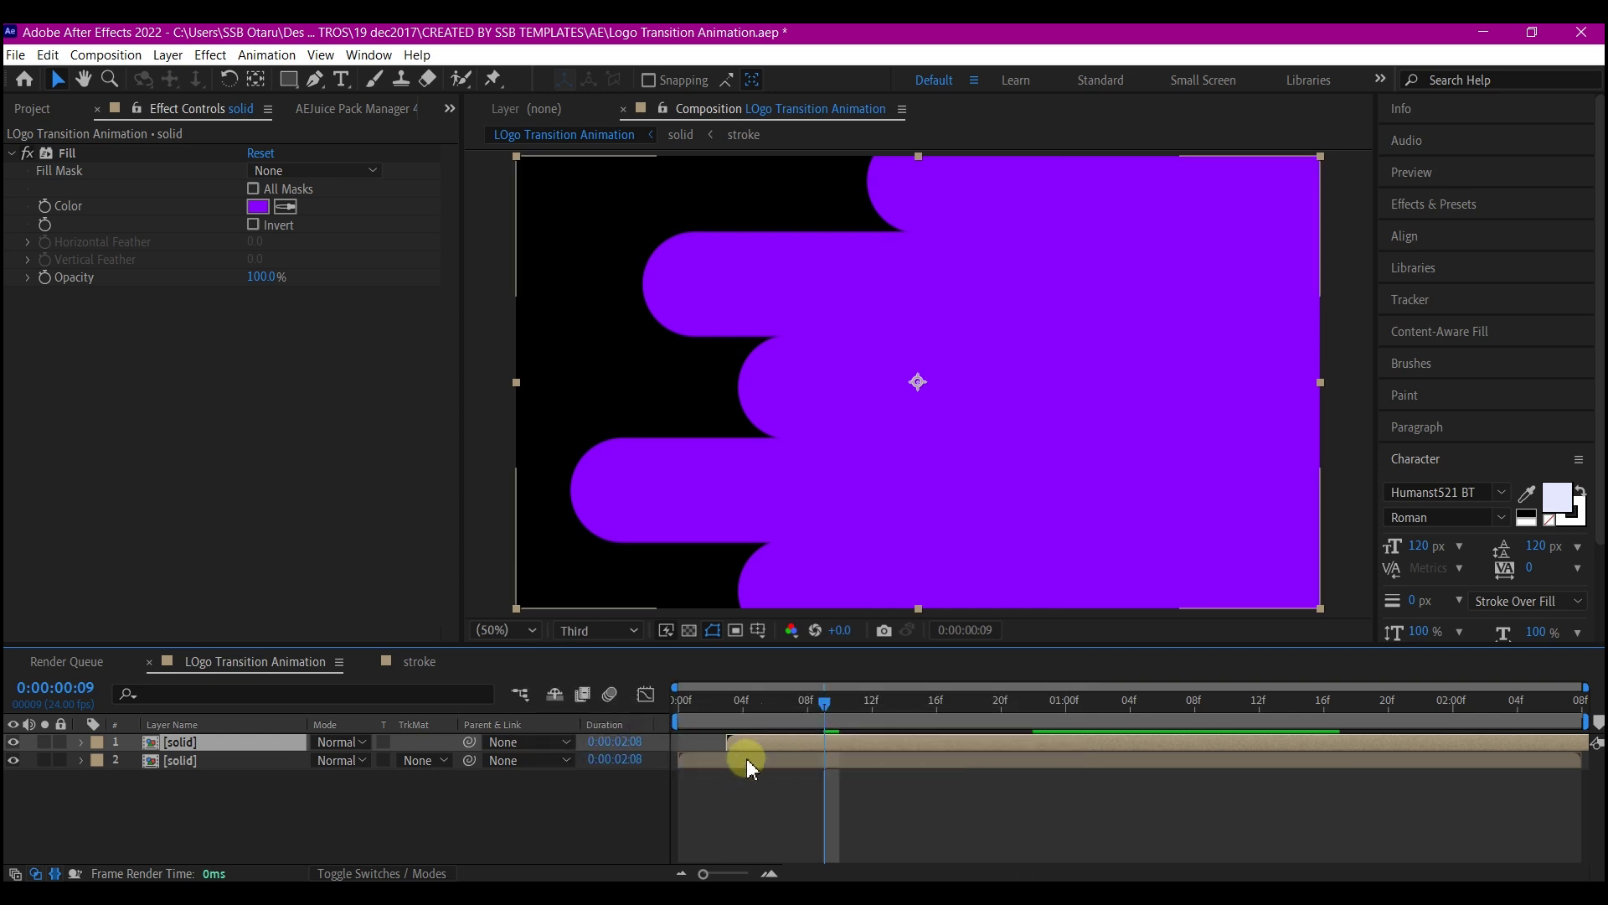
pyautogui.click(735, 764)
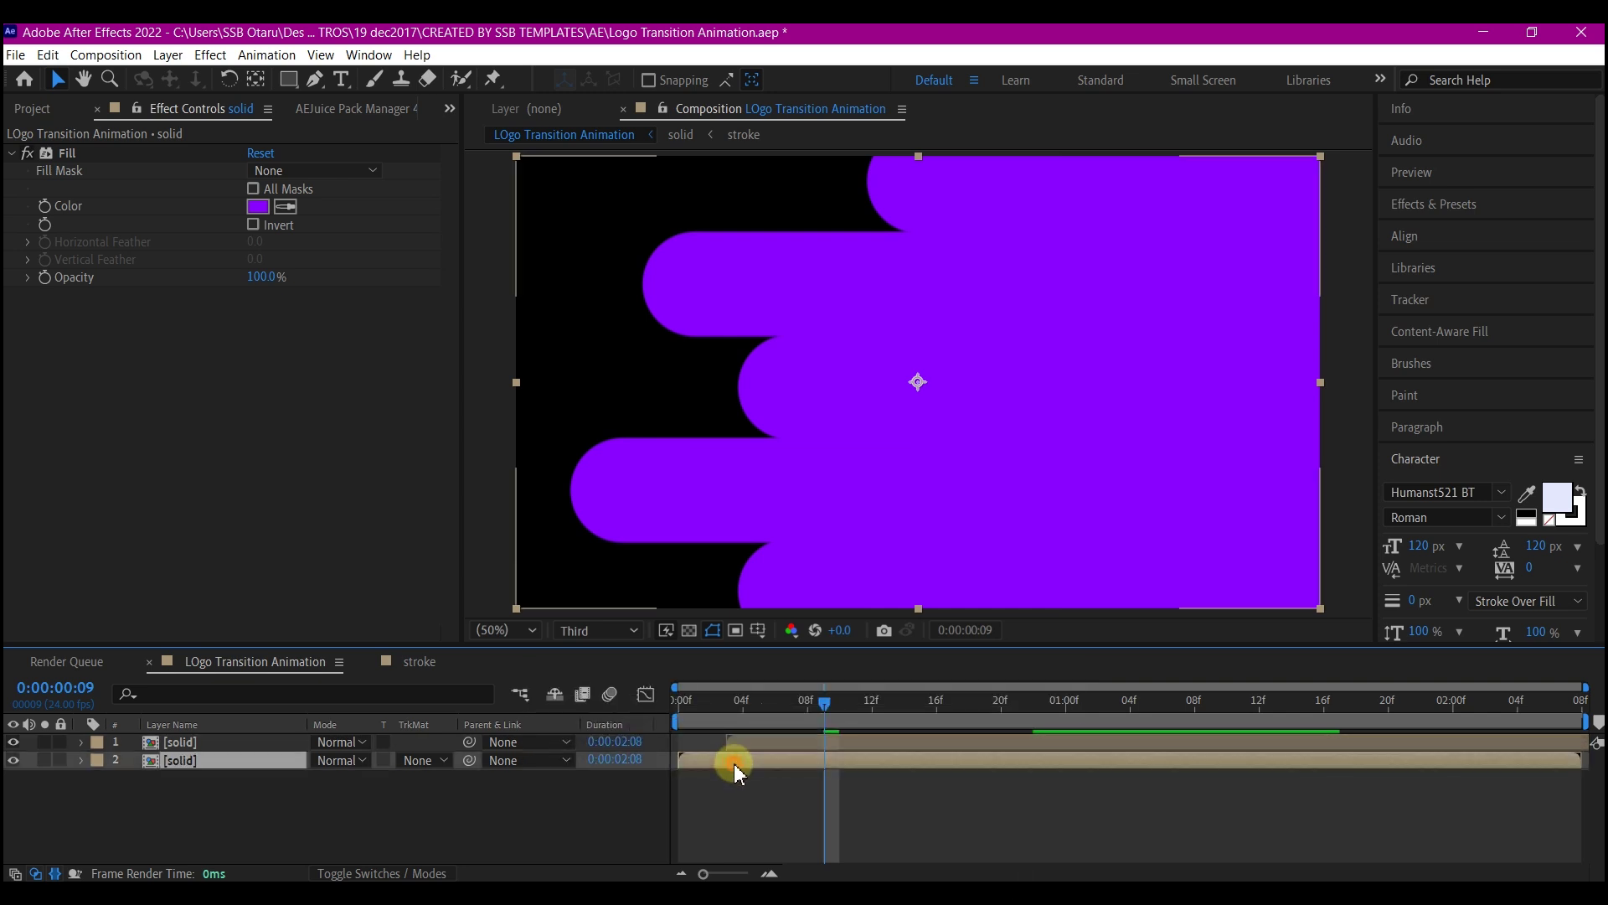
pyautogui.click(256, 210)
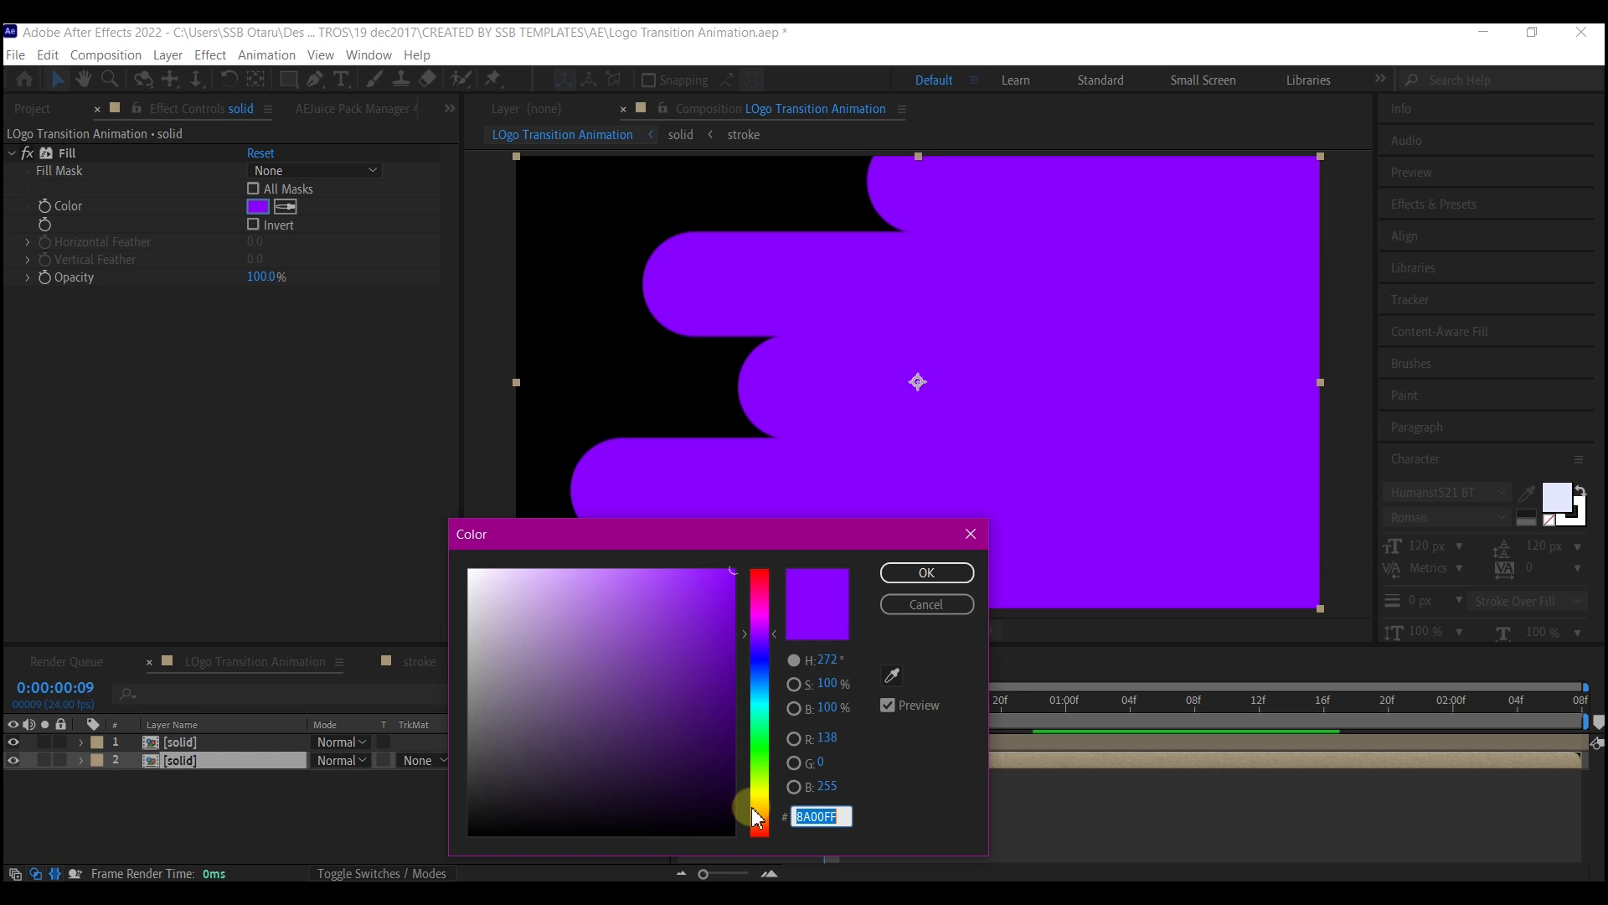
pyautogui.click(734, 569)
pyautogui.click(921, 573)
# Duplicate the magenta solid, then shift and trim the third layer to start later
pyautogui.click(804, 758)
pyautogui.press('space')
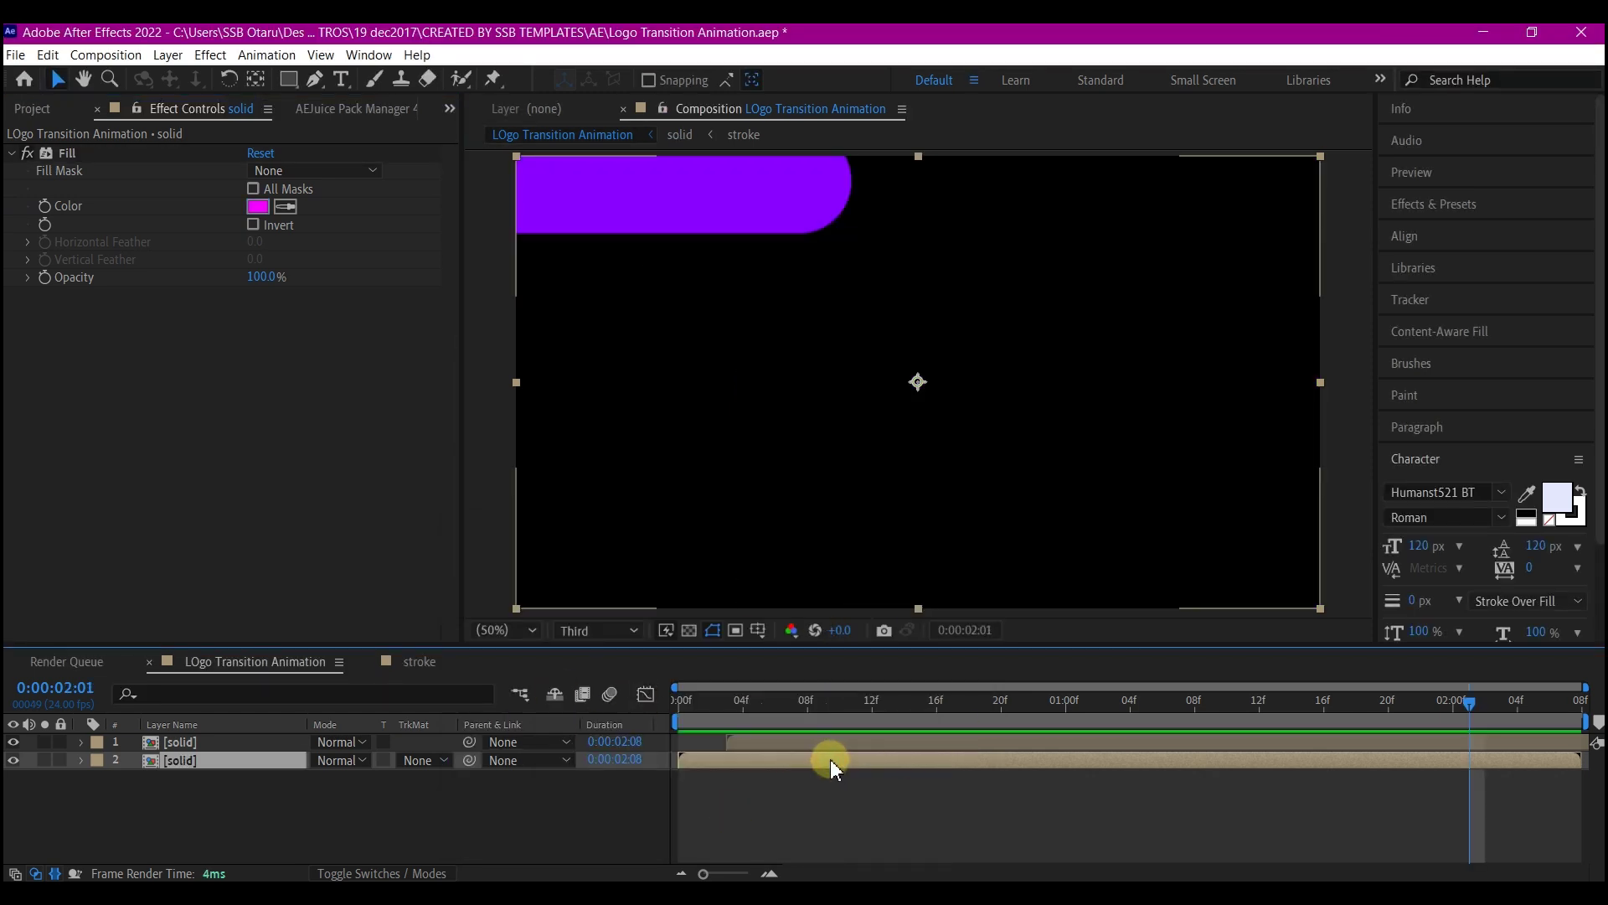
pyautogui.hotkey('ctrl', 'd')
pyautogui.moveTo(741, 778); pyautogui.dragTo(843, 779)
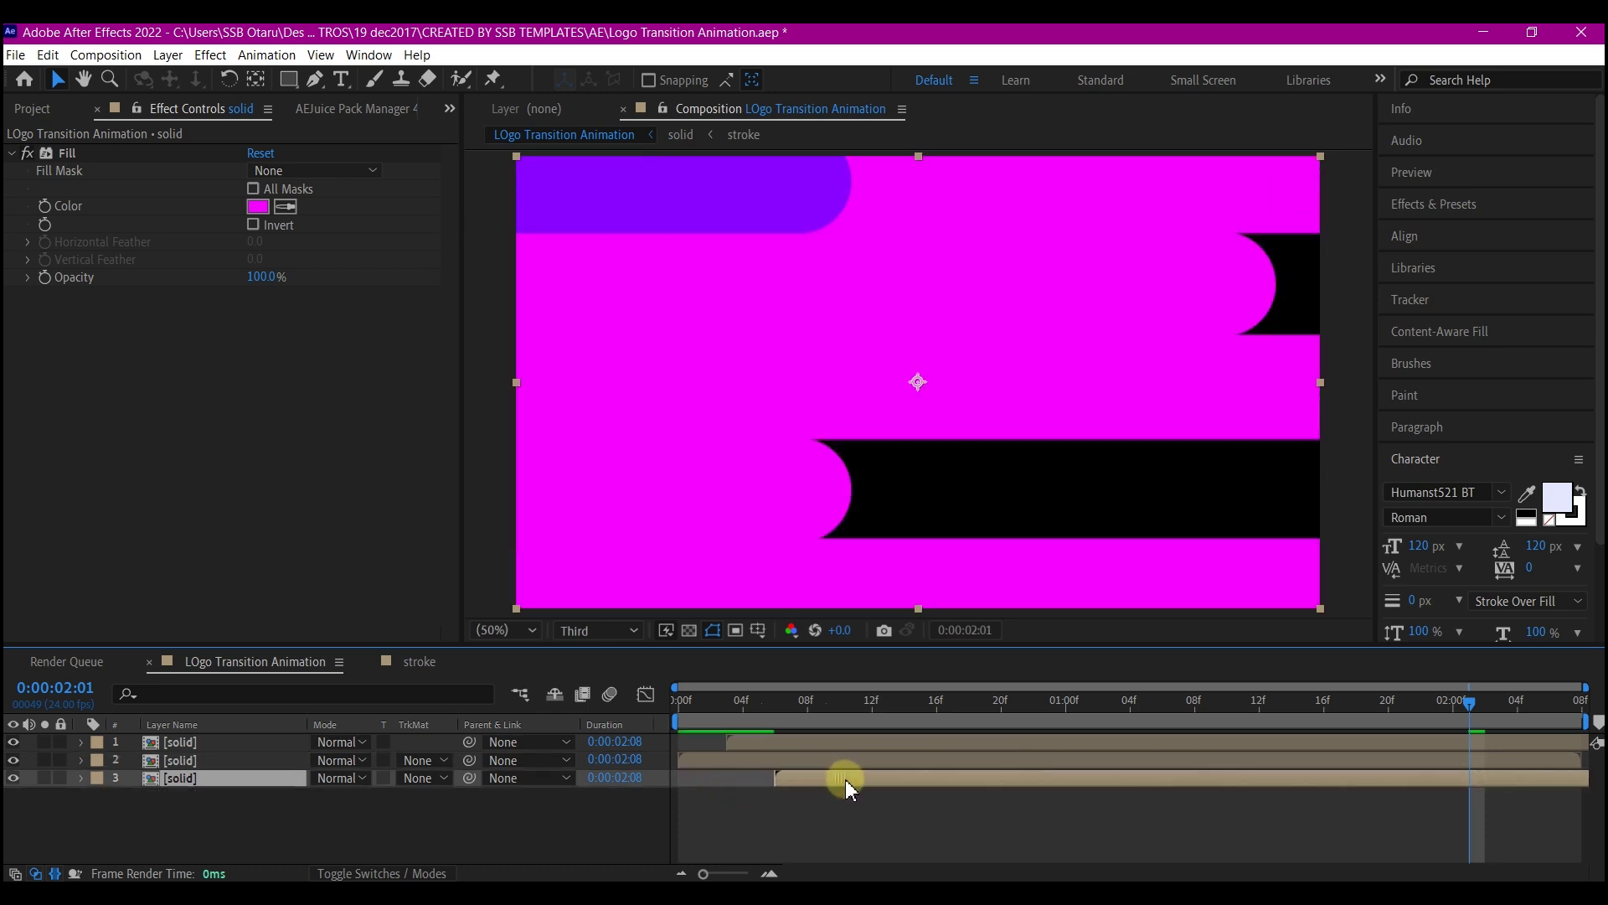
pyautogui.moveTo(715, 689); pyautogui.dragTo(671, 707)
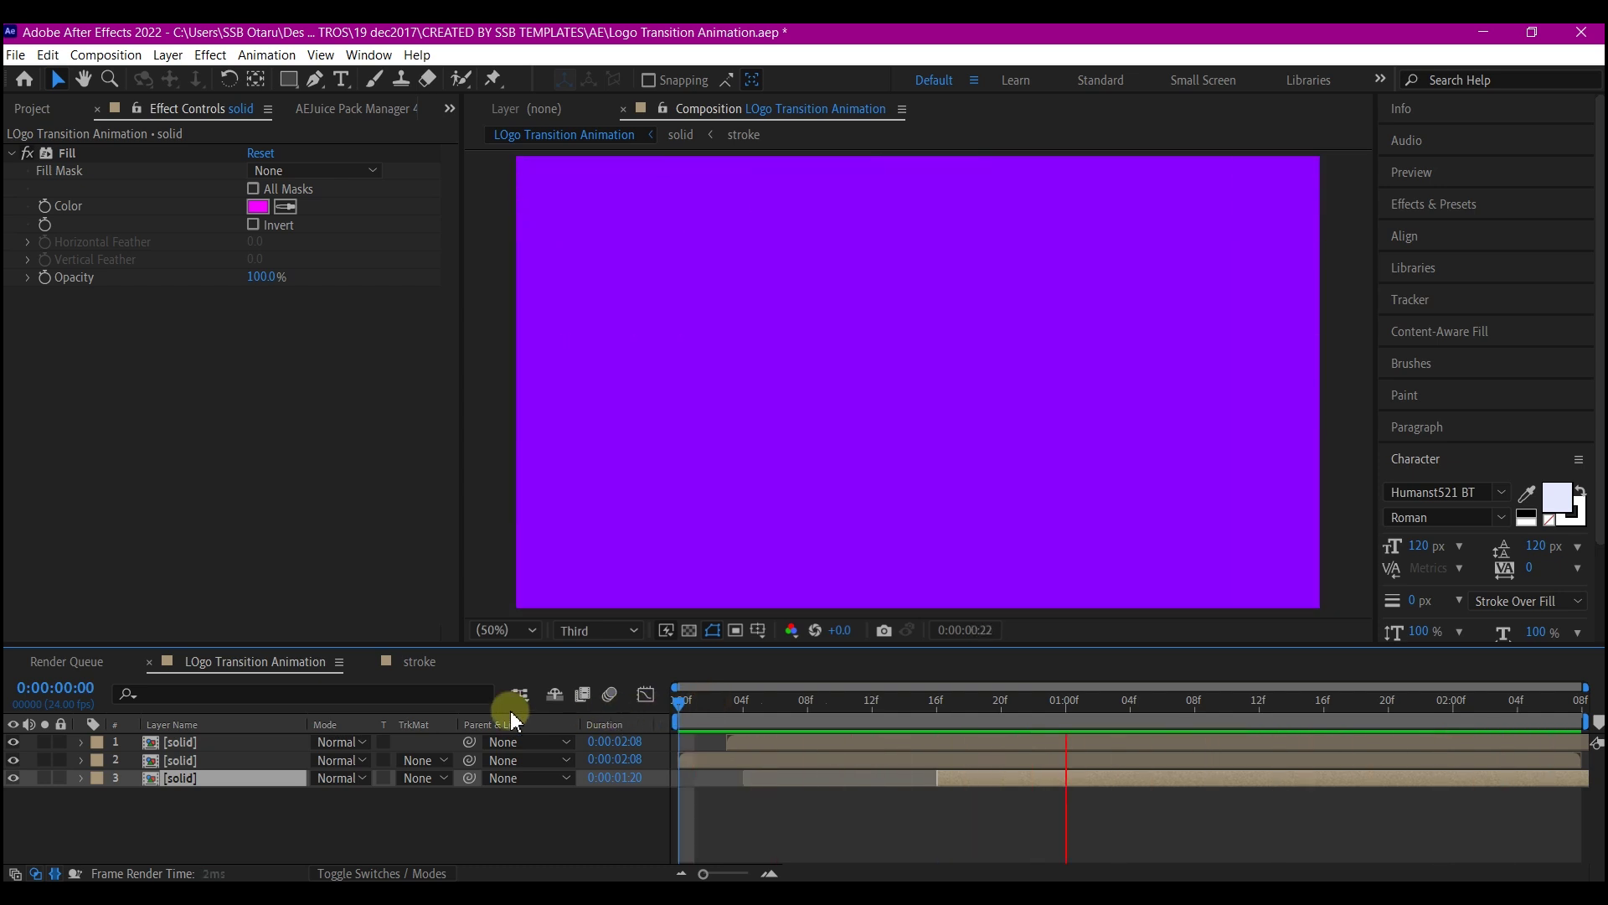
pyautogui.press('space')
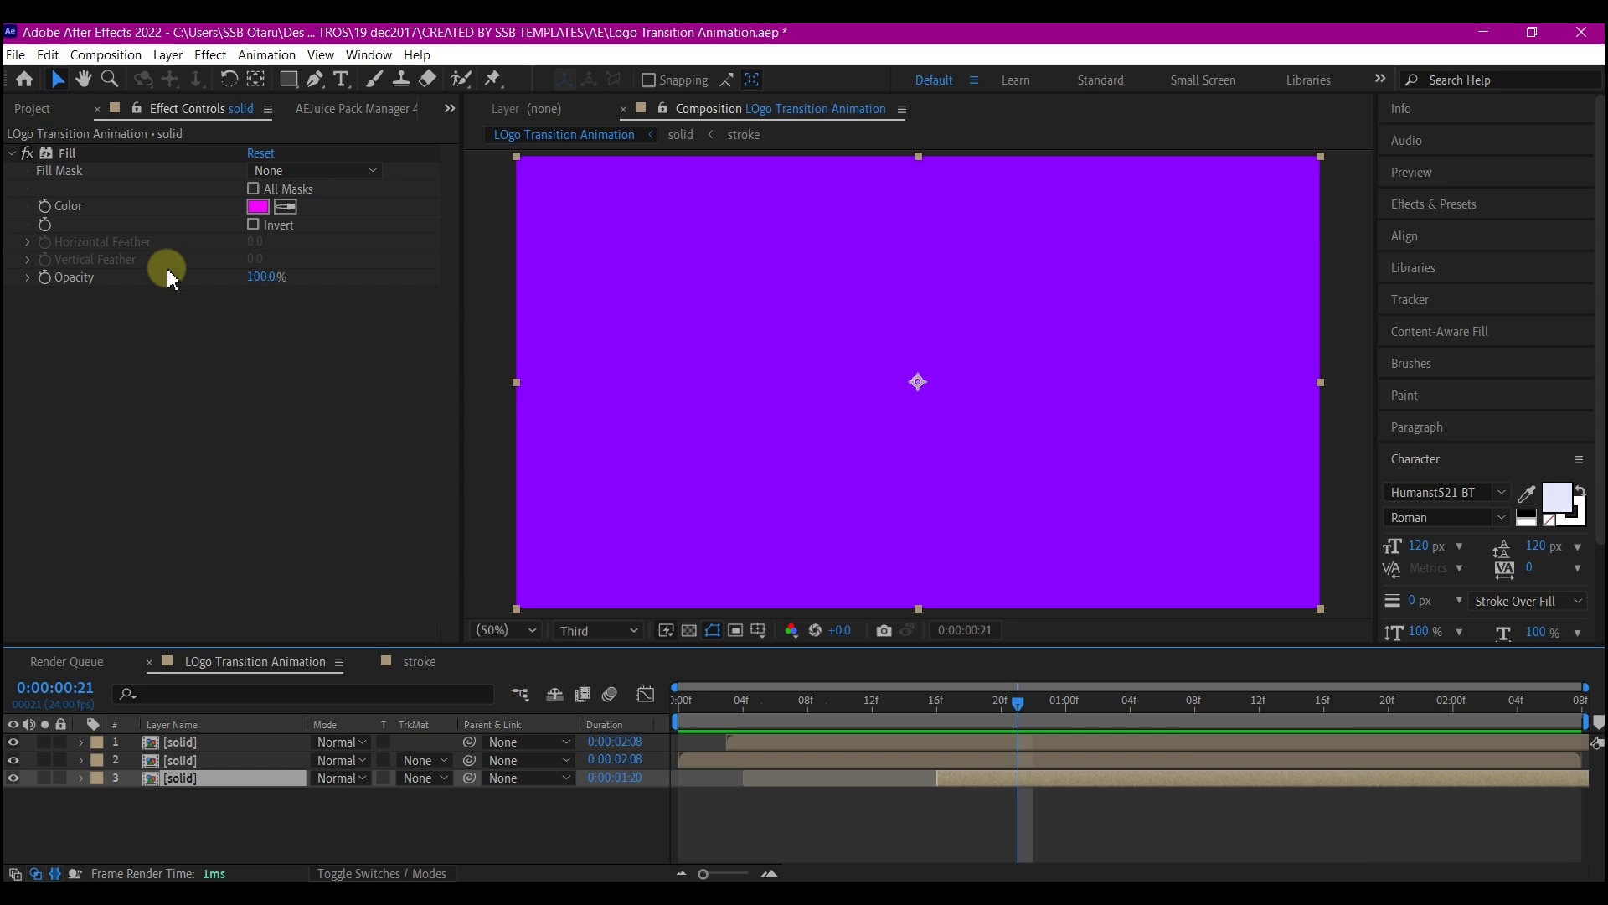
# Duplicate the stroke composition in the Project panel as 'stroke 2' and open it
pyautogui.click(459, 107)
pyautogui.click(469, 149)
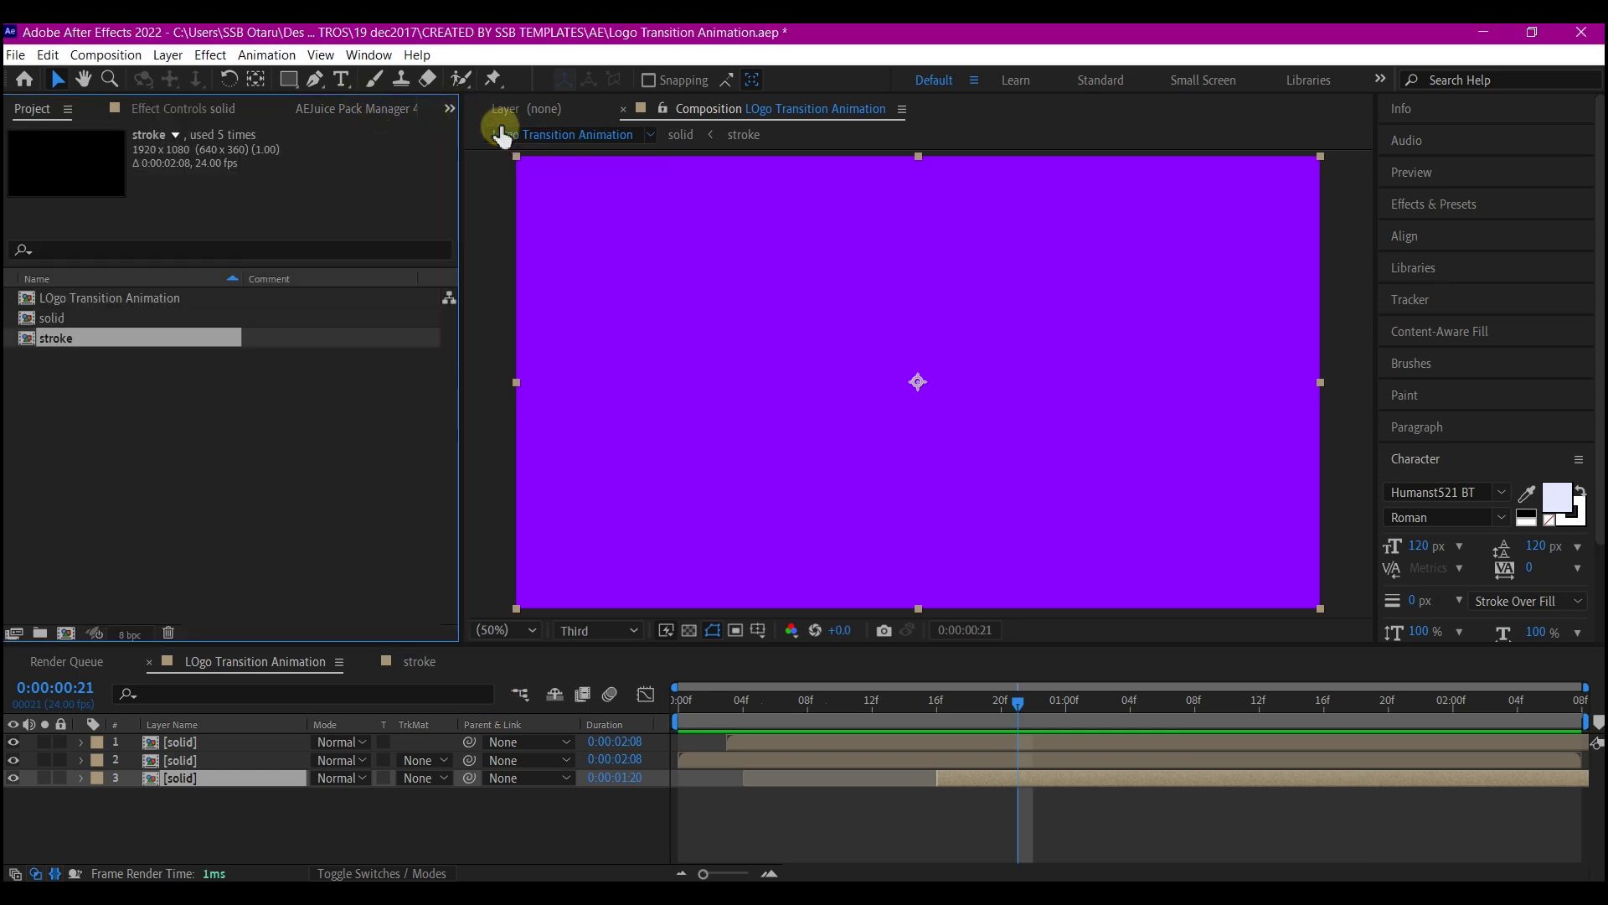
pyautogui.hotkey('ctrl', 'd')
pyautogui.doubleClick(31, 355)
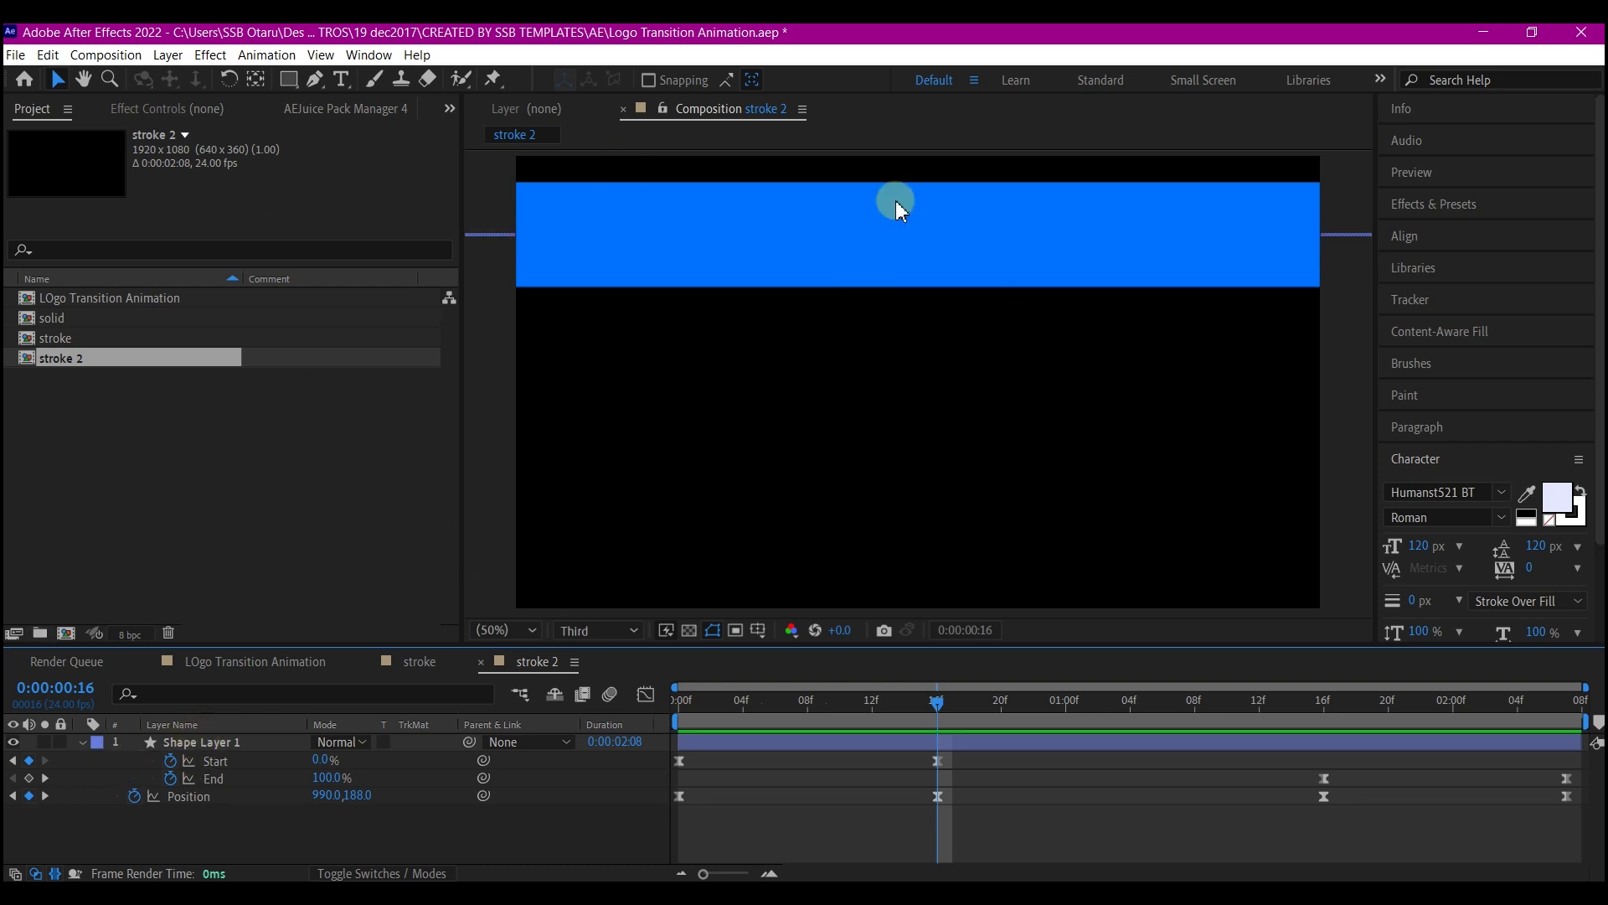
# Thin stroke 2's bar to 57 px and add stroke 2 to the LOgo Transition Animation timeline
pyautogui.click(821, 243)
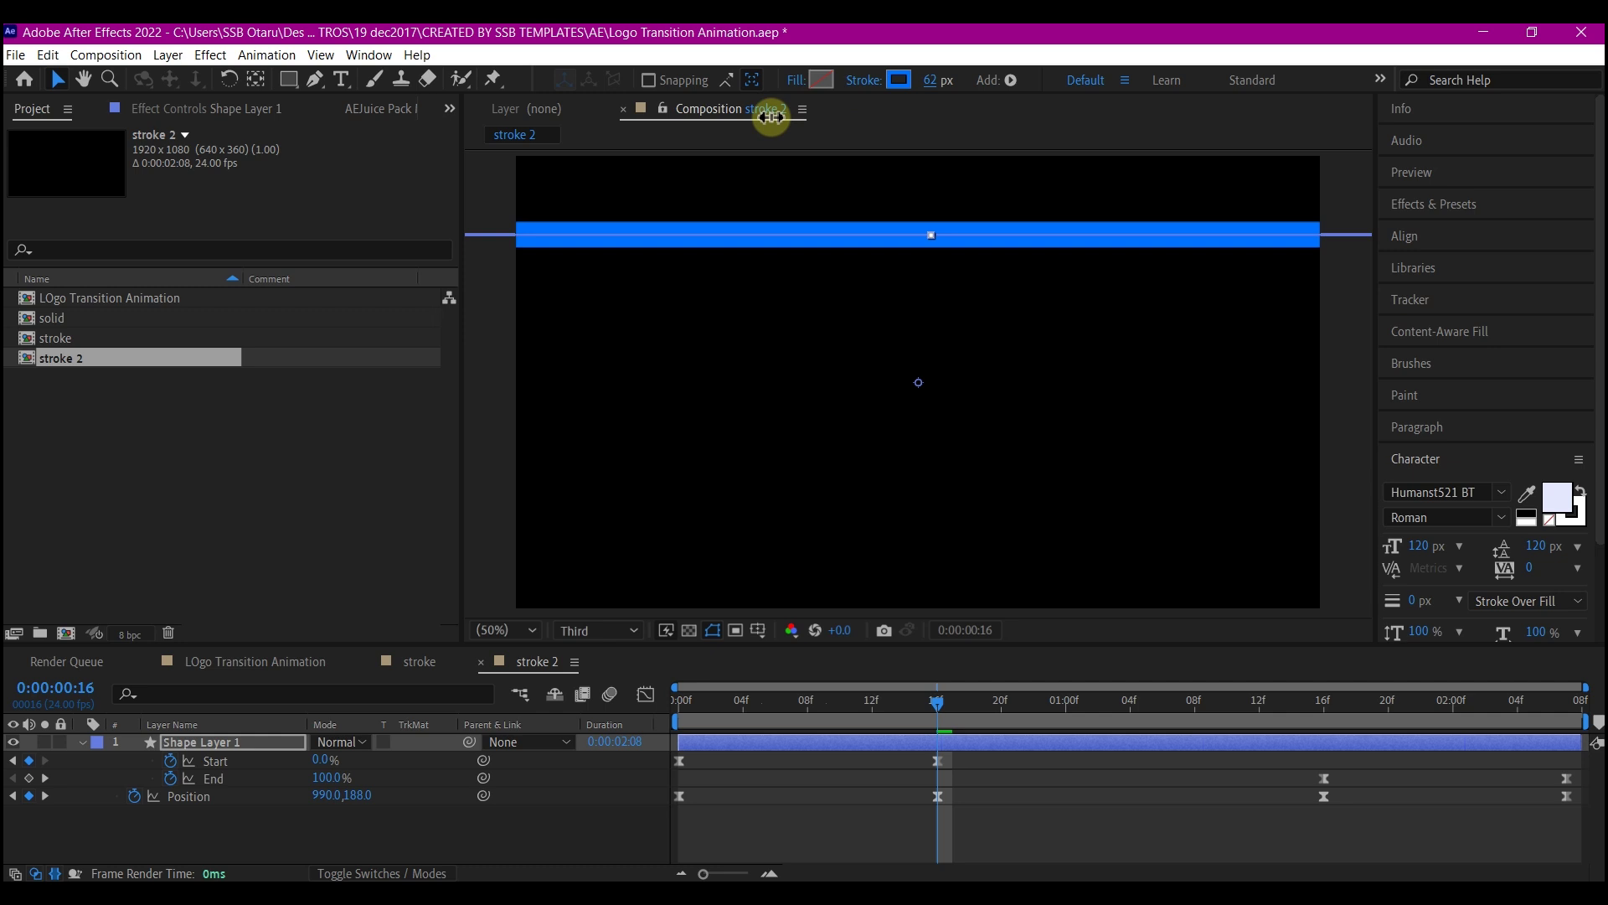
pyautogui.moveTo(769, 117); pyautogui.dragTo(766, 118)
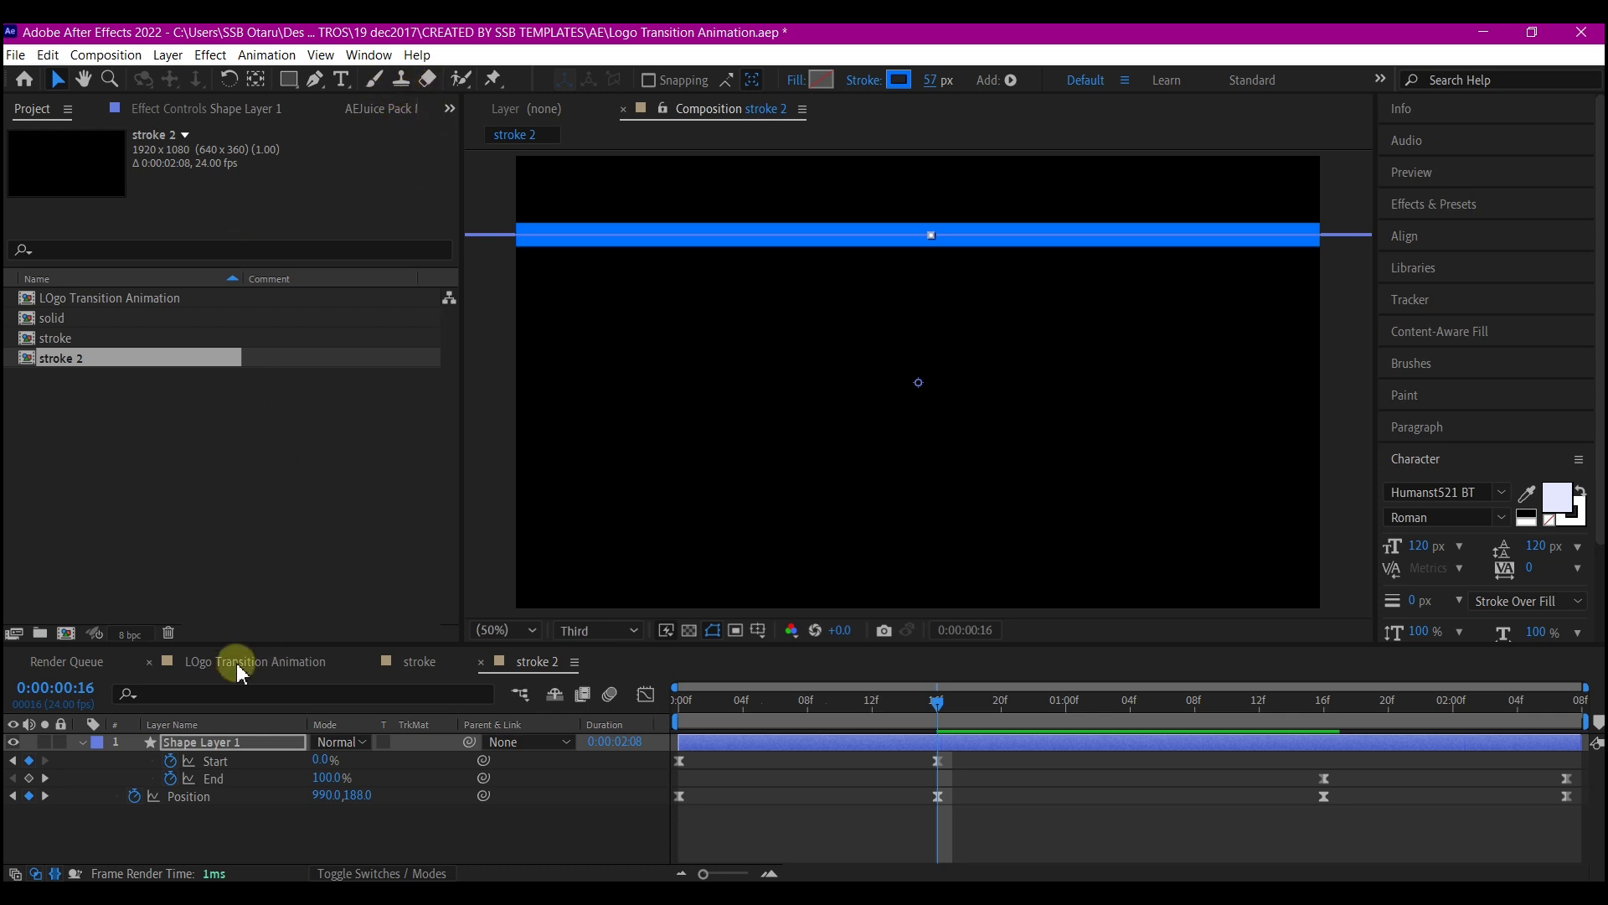
pyautogui.click(205, 660)
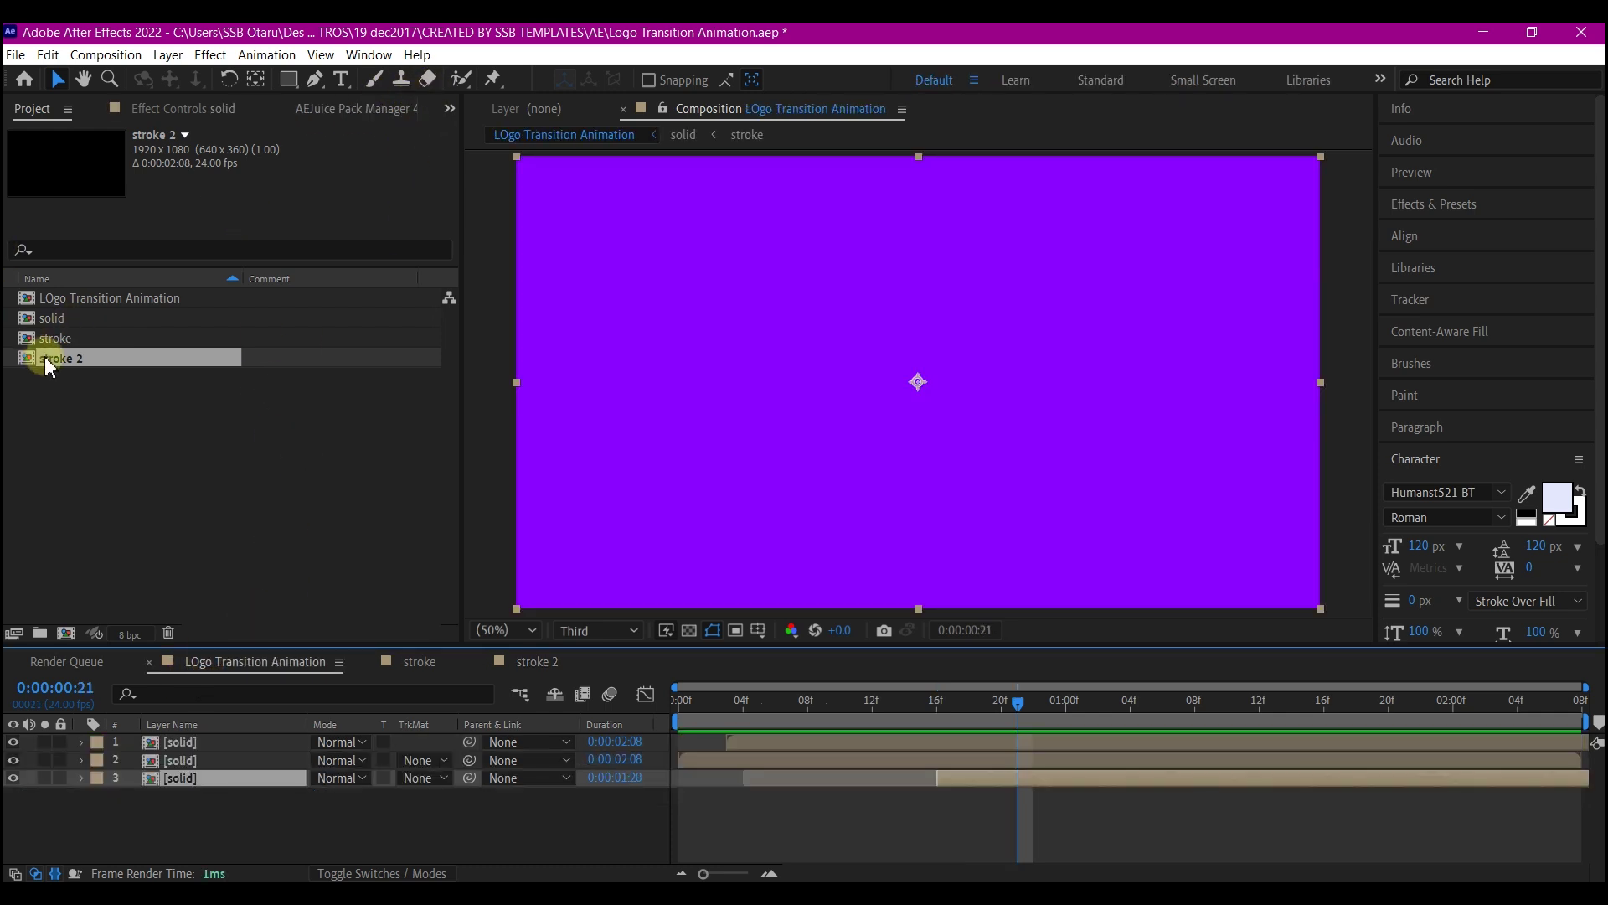
pyautogui.moveTo(44, 366)
pyautogui.mouseDown()
pyautogui.moveTo(197, 639)
pyautogui.moveTo(216, 771)
pyautogui.moveTo(253, 747)
pyautogui.mouseUp()
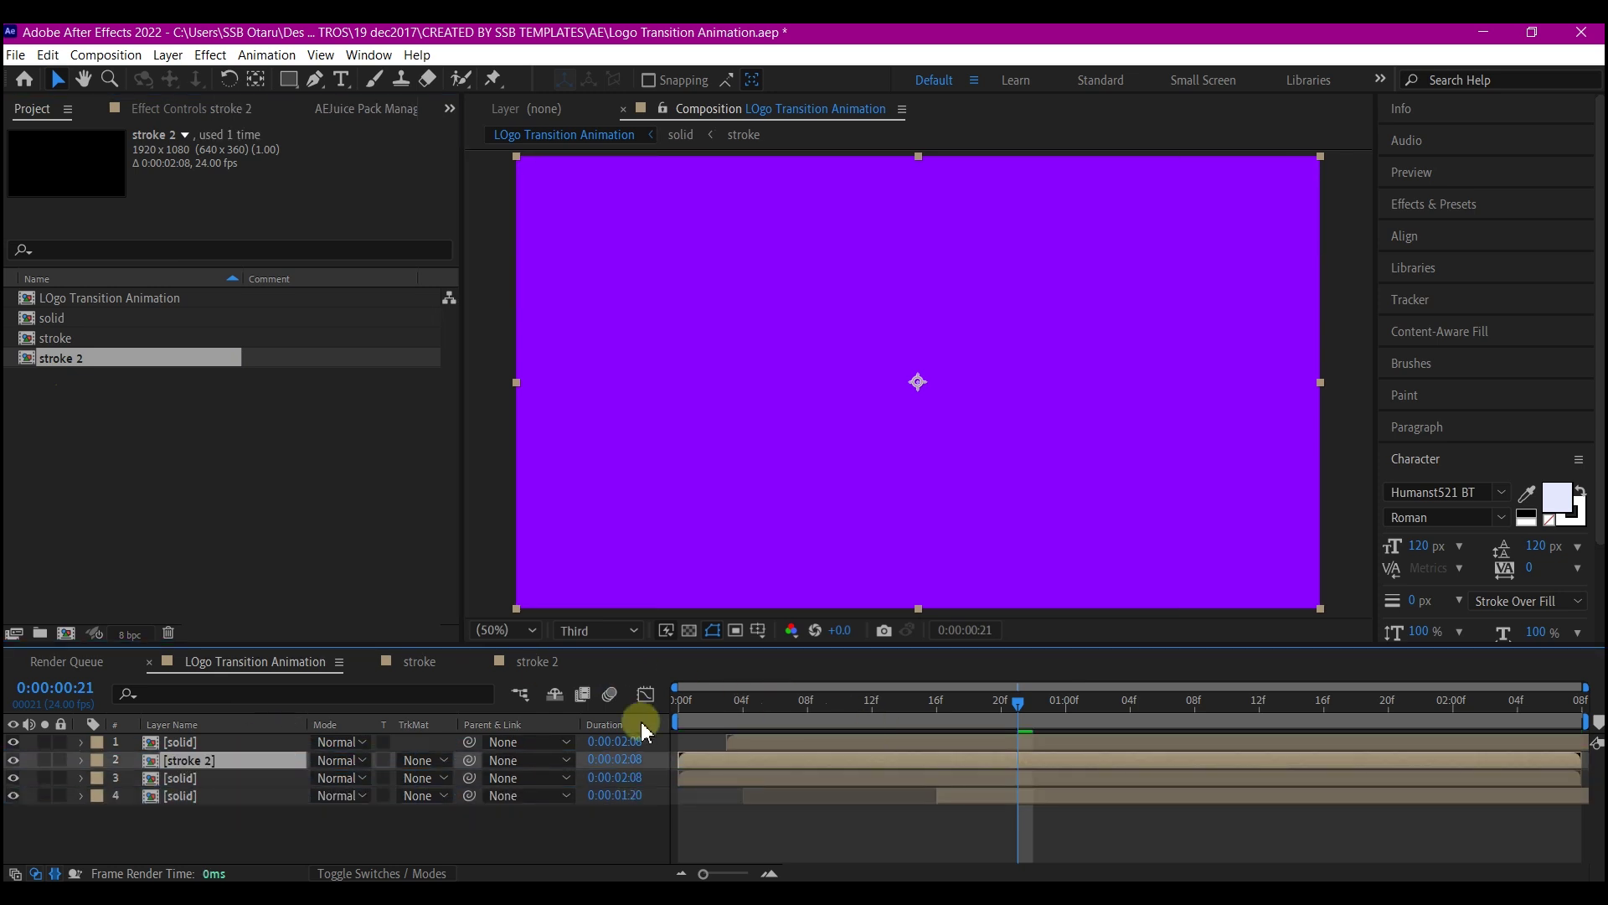
# Shift the stroke 2 layer later in time and apply a Fill effect to it
pyautogui.moveTo(680, 700); pyautogui.dragTo(831, 709)
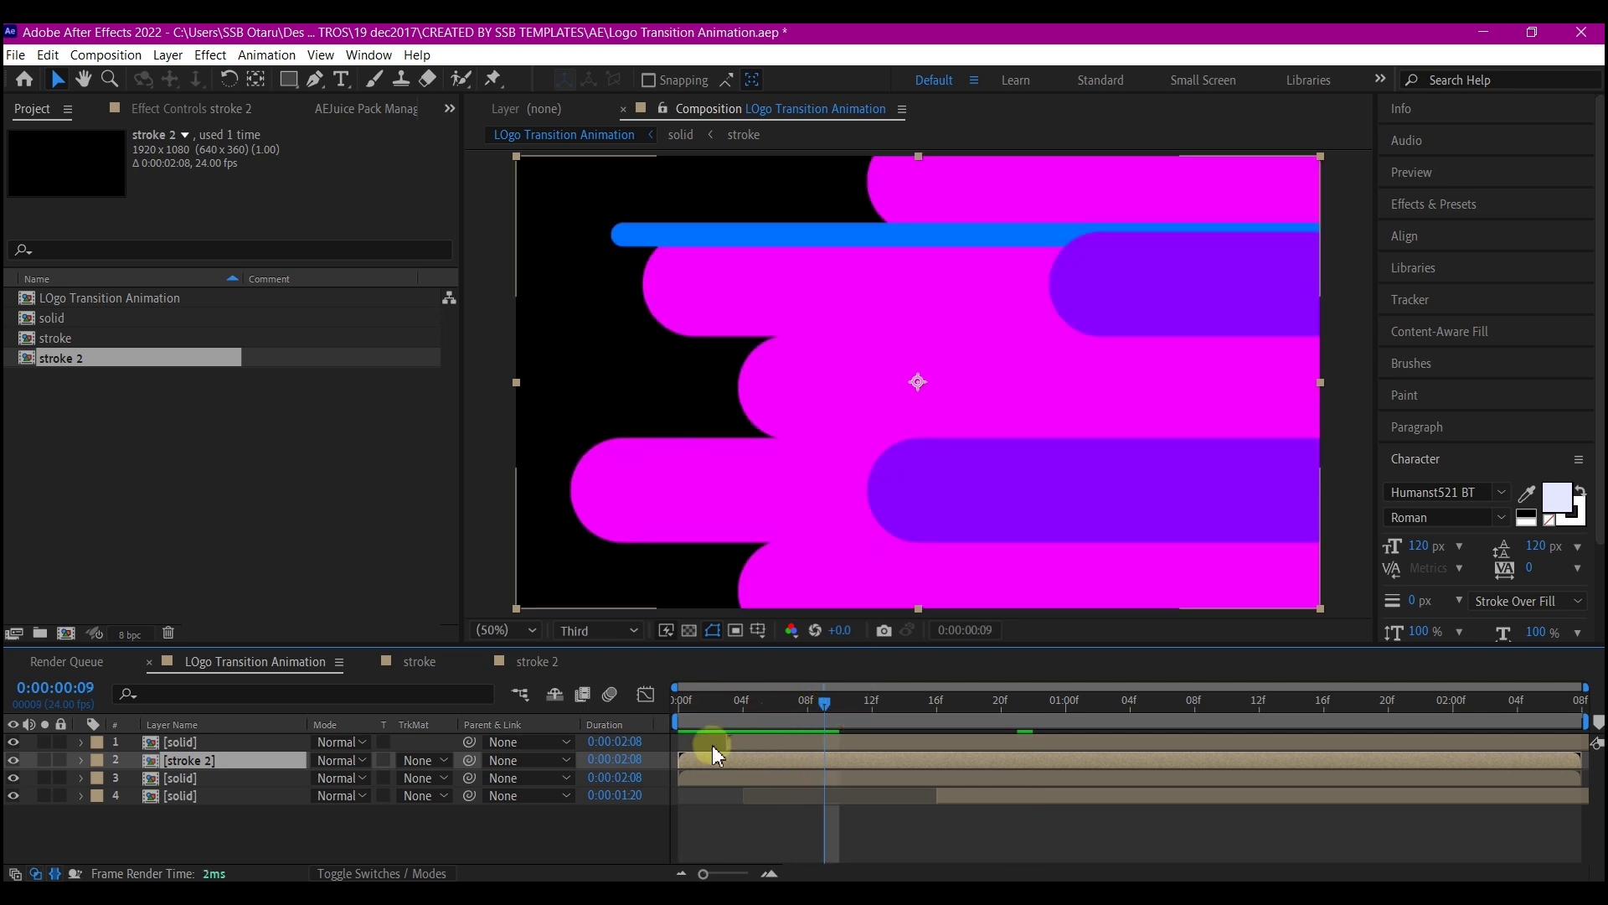
pyautogui.moveTo(717, 759)
pyautogui.mouseDown()
pyautogui.moveTo(772, 764)
pyautogui.moveTo(756, 766)
pyautogui.mouseUp()
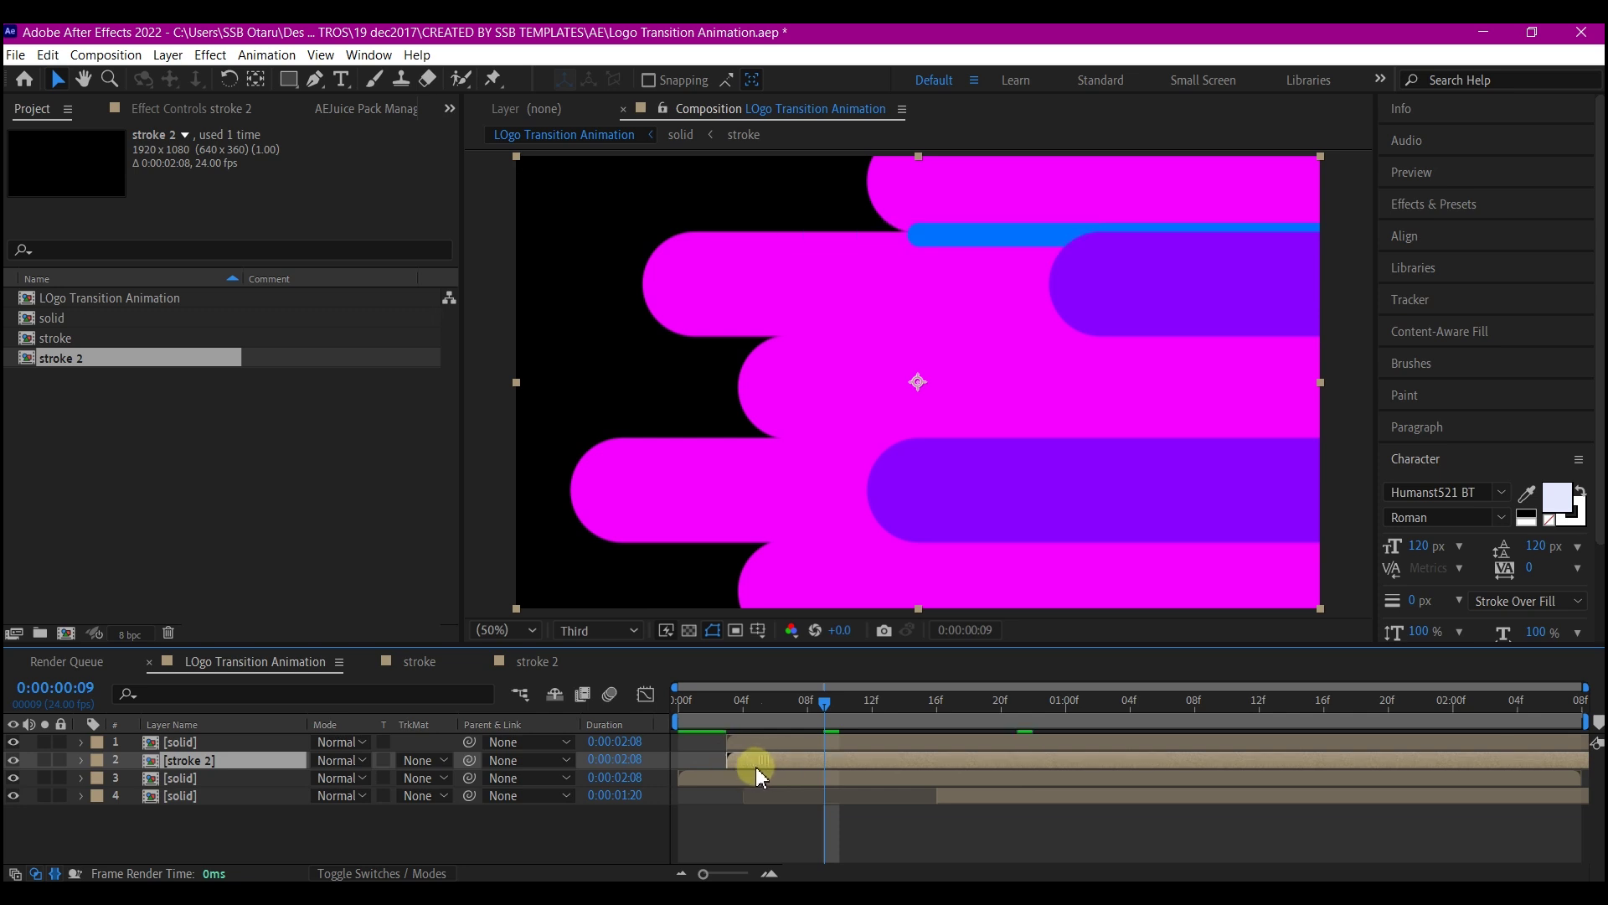
pyautogui.hotkey('ctrl', 'space')
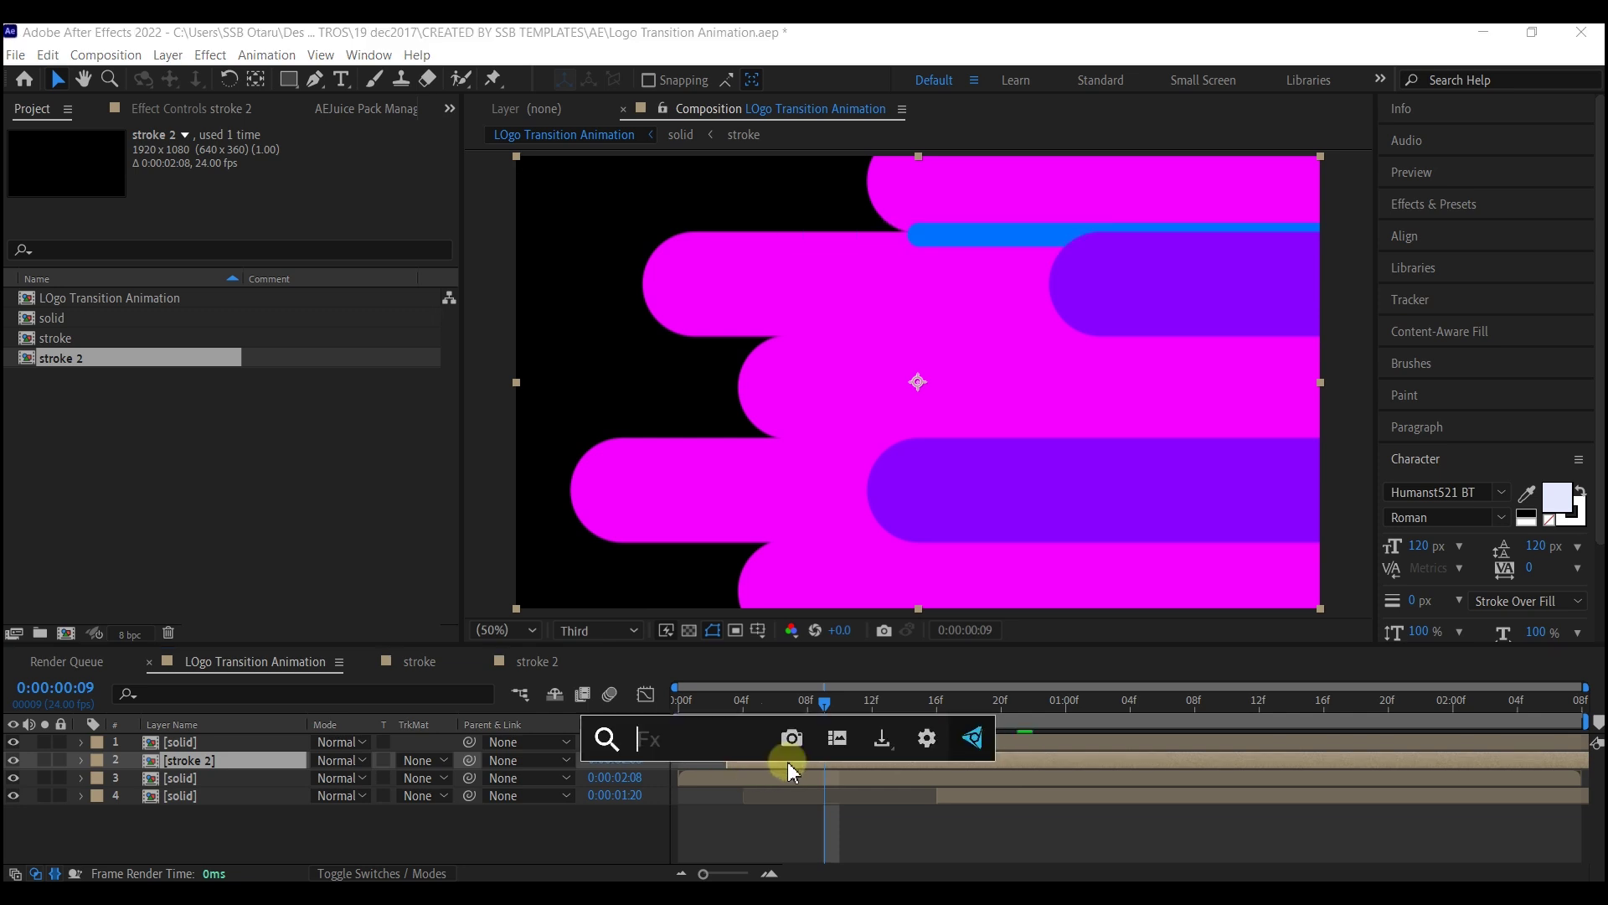
pyautogui.write('f')
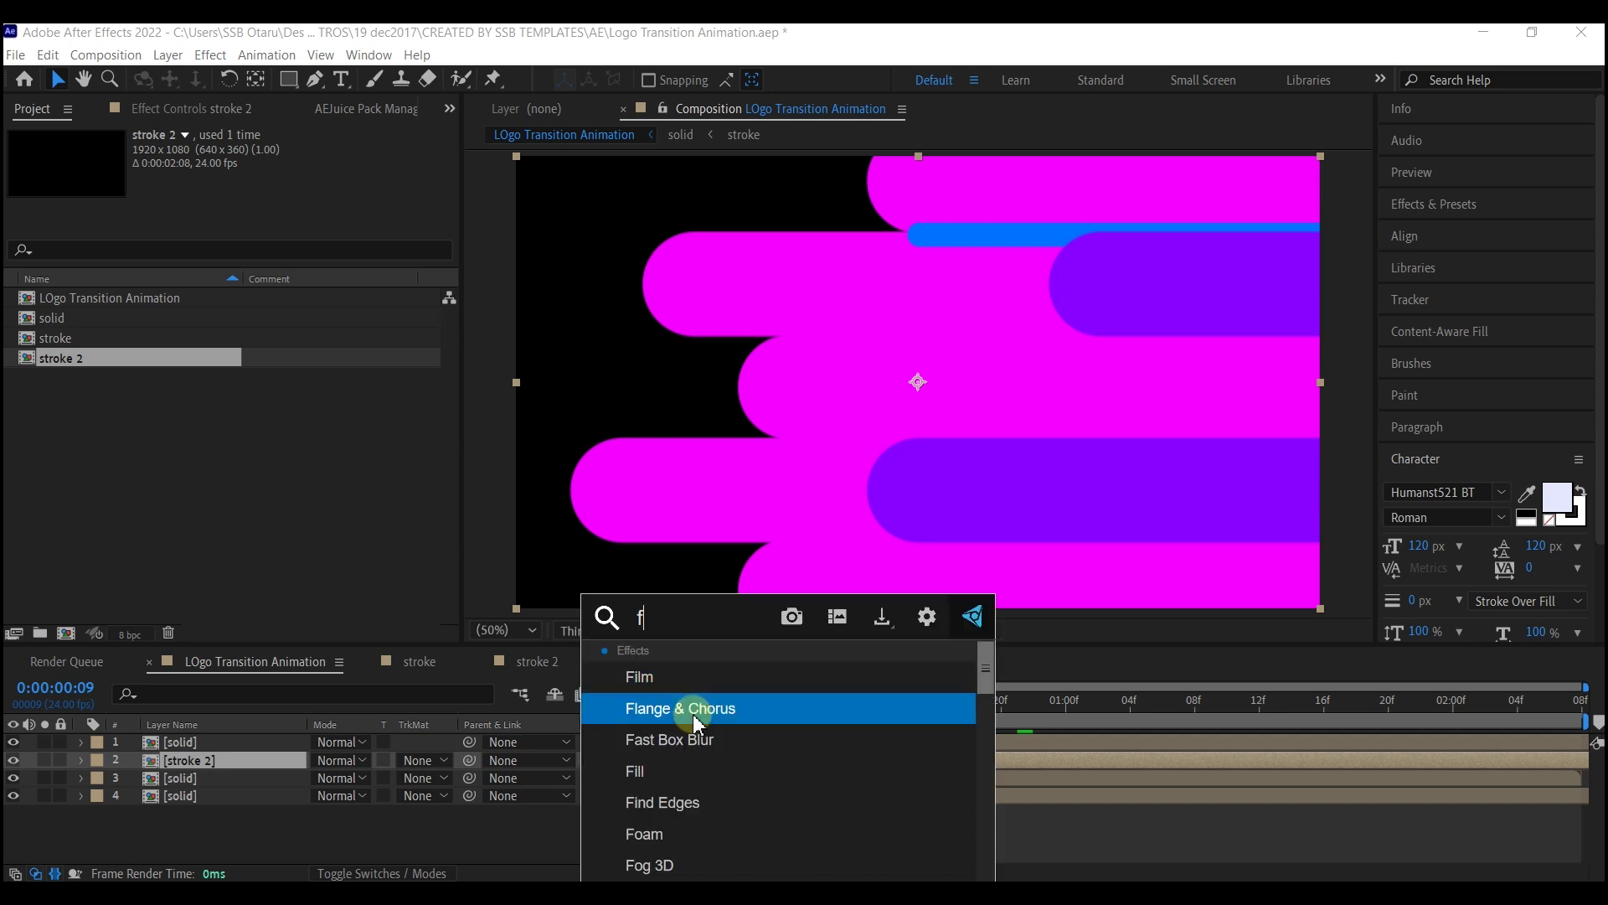
pyautogui.press('Return')
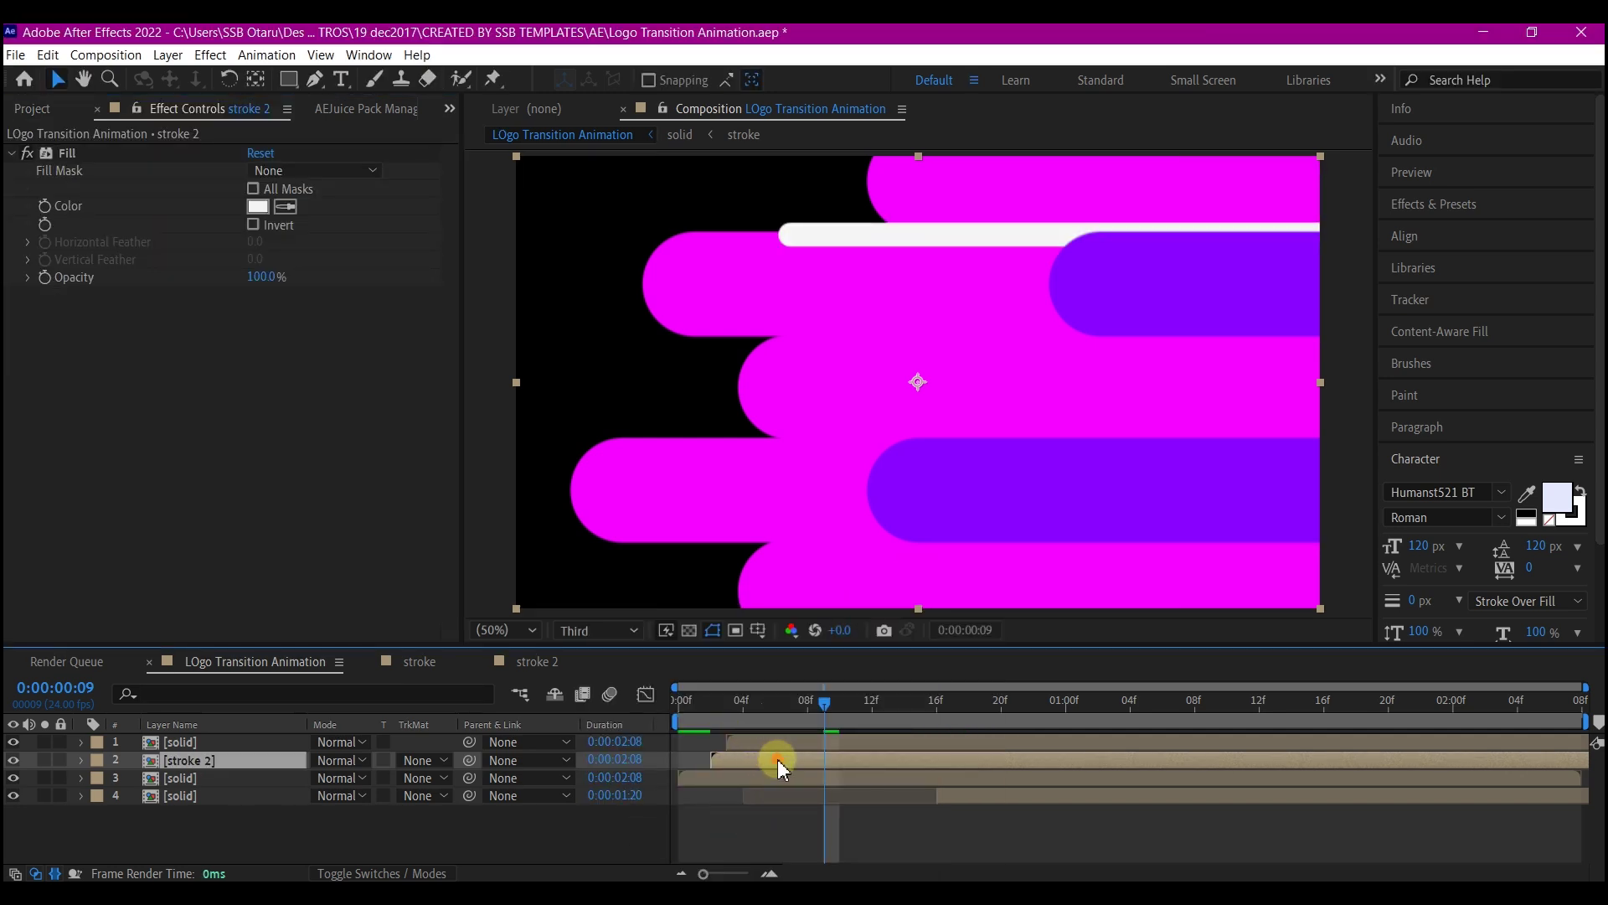
# Check the stroke 2 precomp, preview the opening, and make stroke 2 start earlier
pyautogui.doubleClick(777, 759)
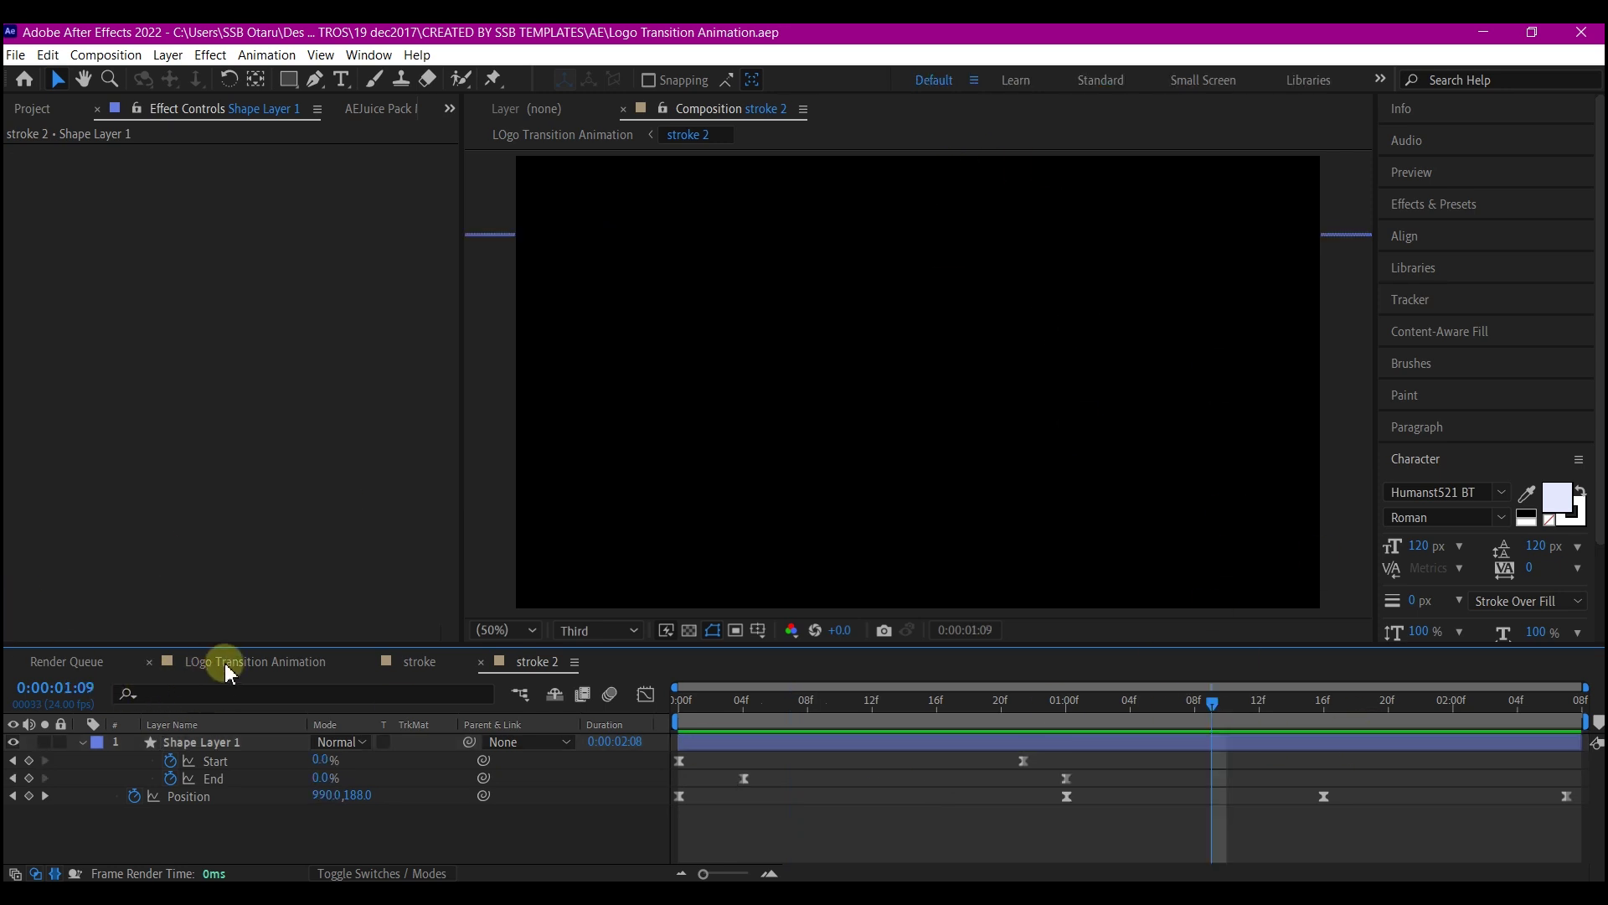
pyautogui.click(234, 662)
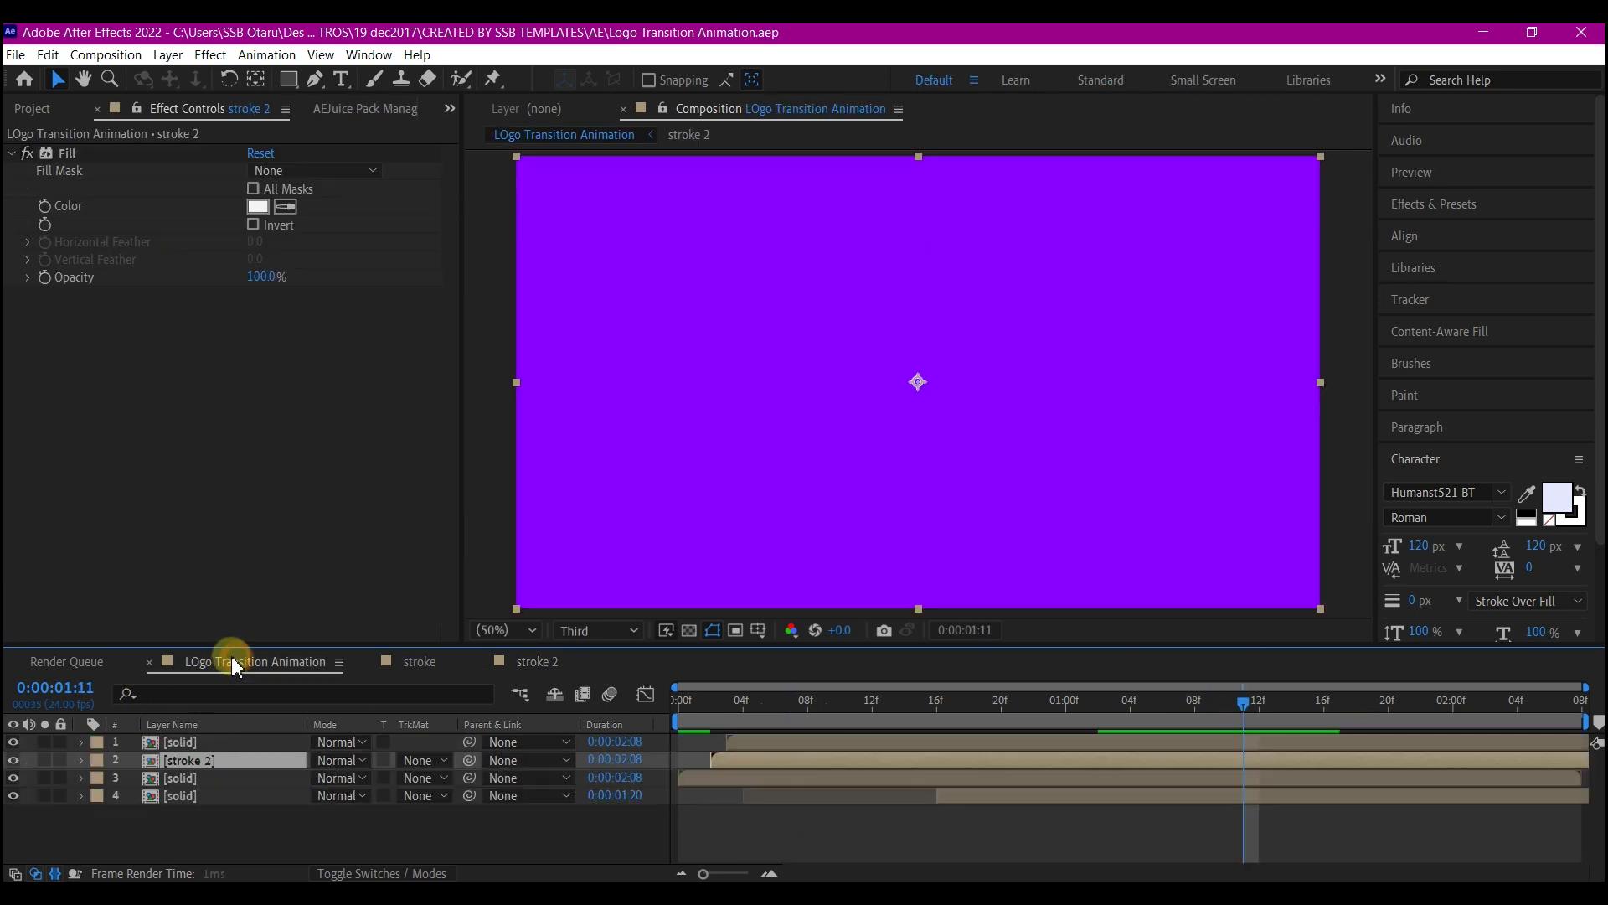
pyautogui.click(680, 700)
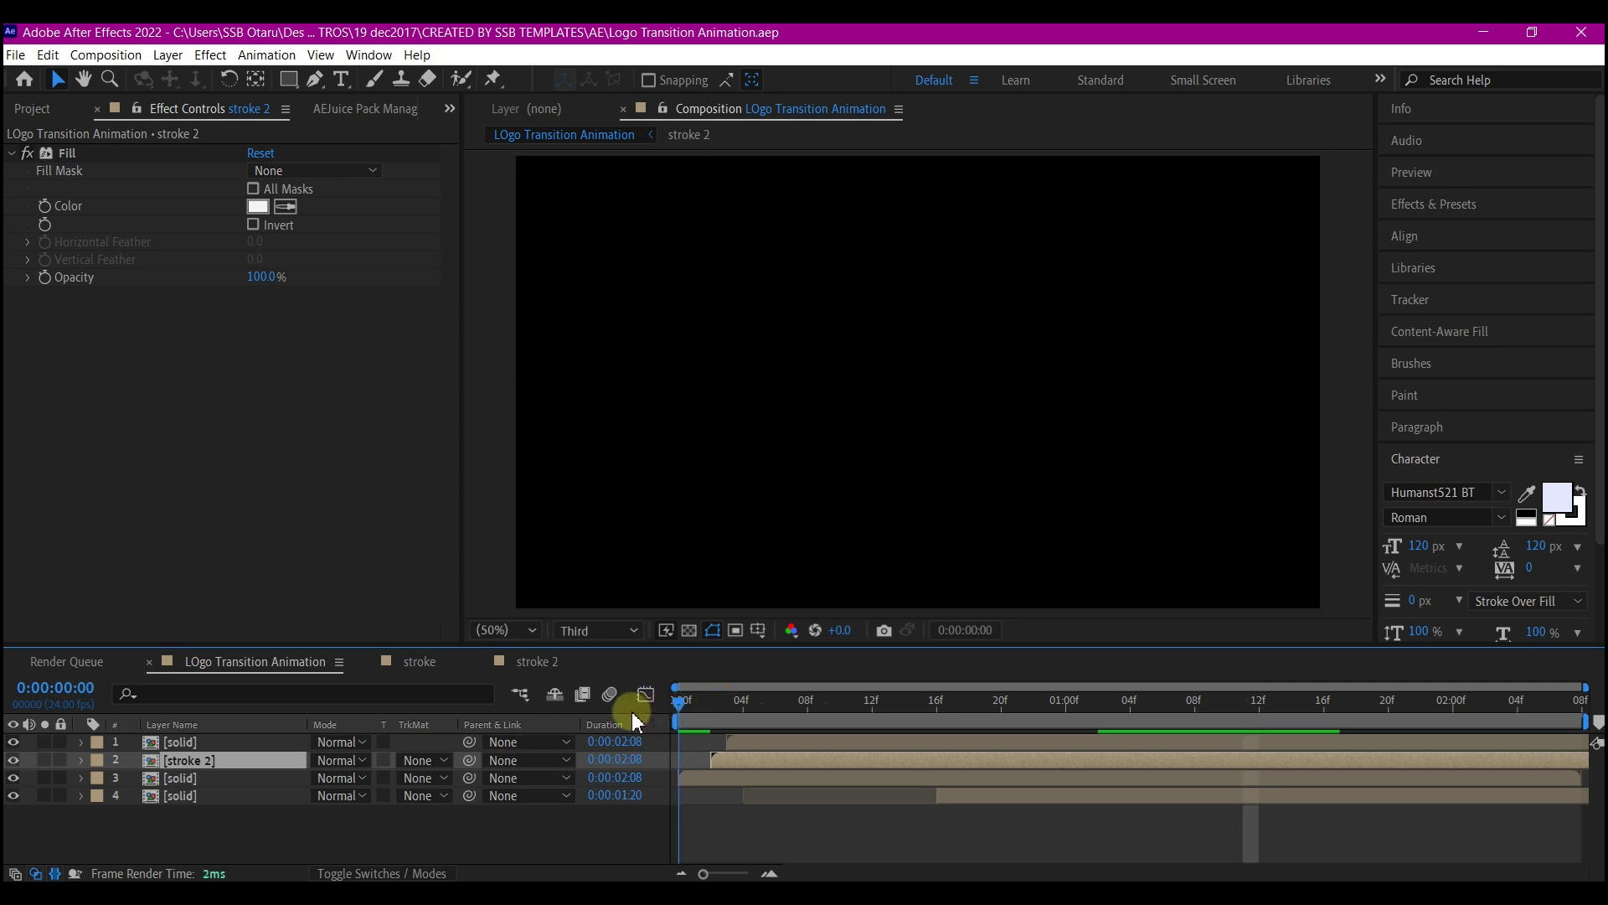
pyautogui.press('space')
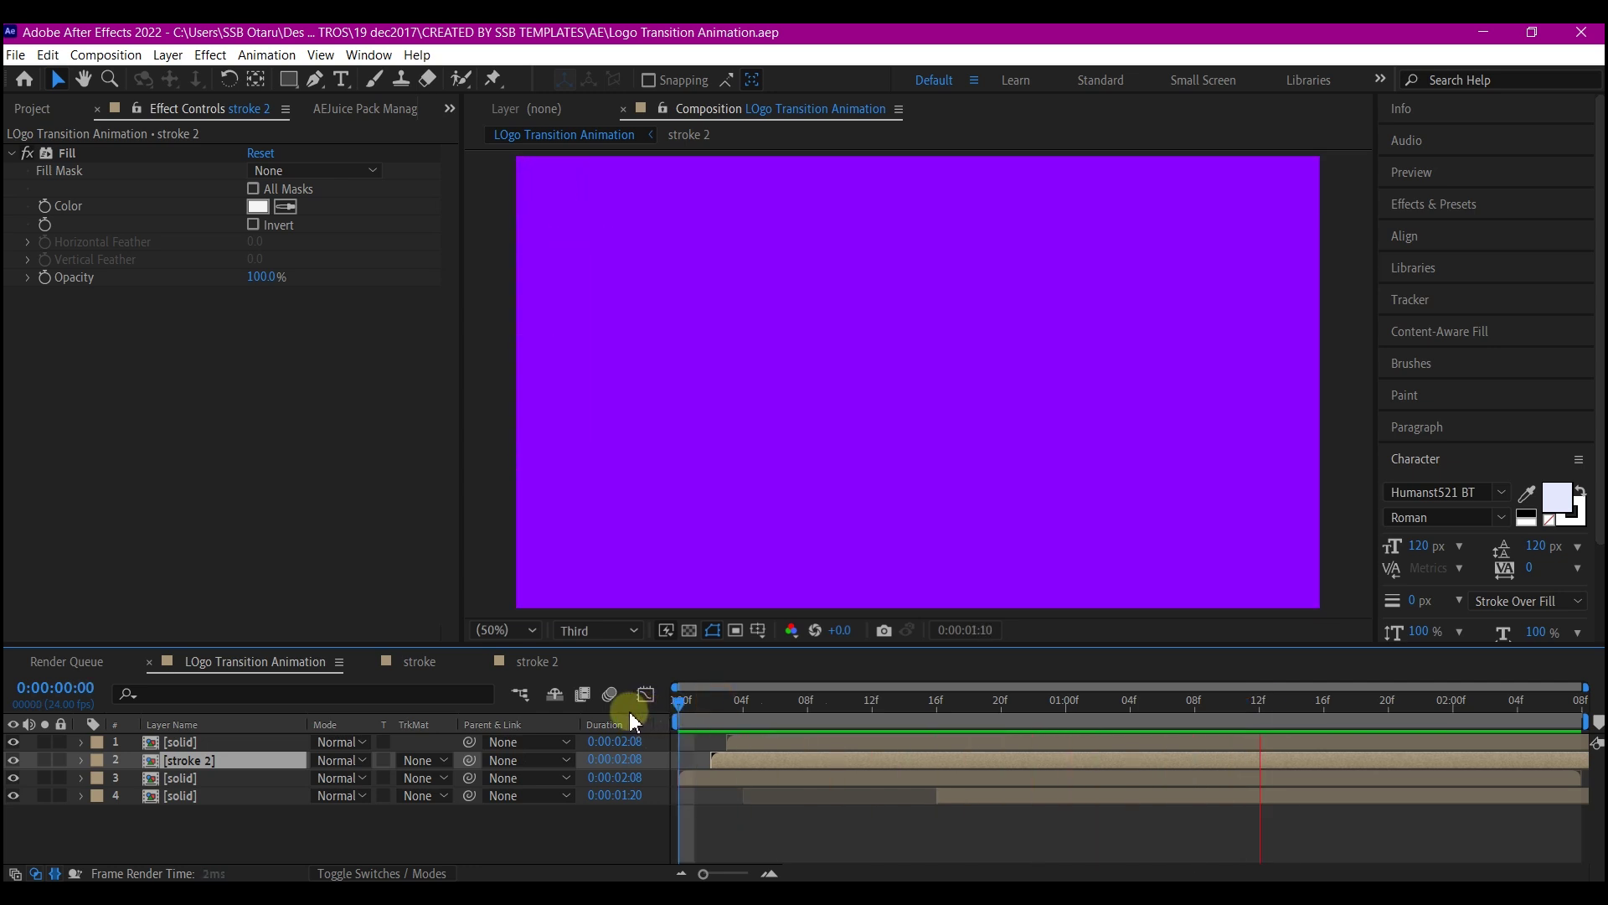
pyautogui.press('space')
pyautogui.moveTo(707, 704); pyautogui.dragTo(821, 712)
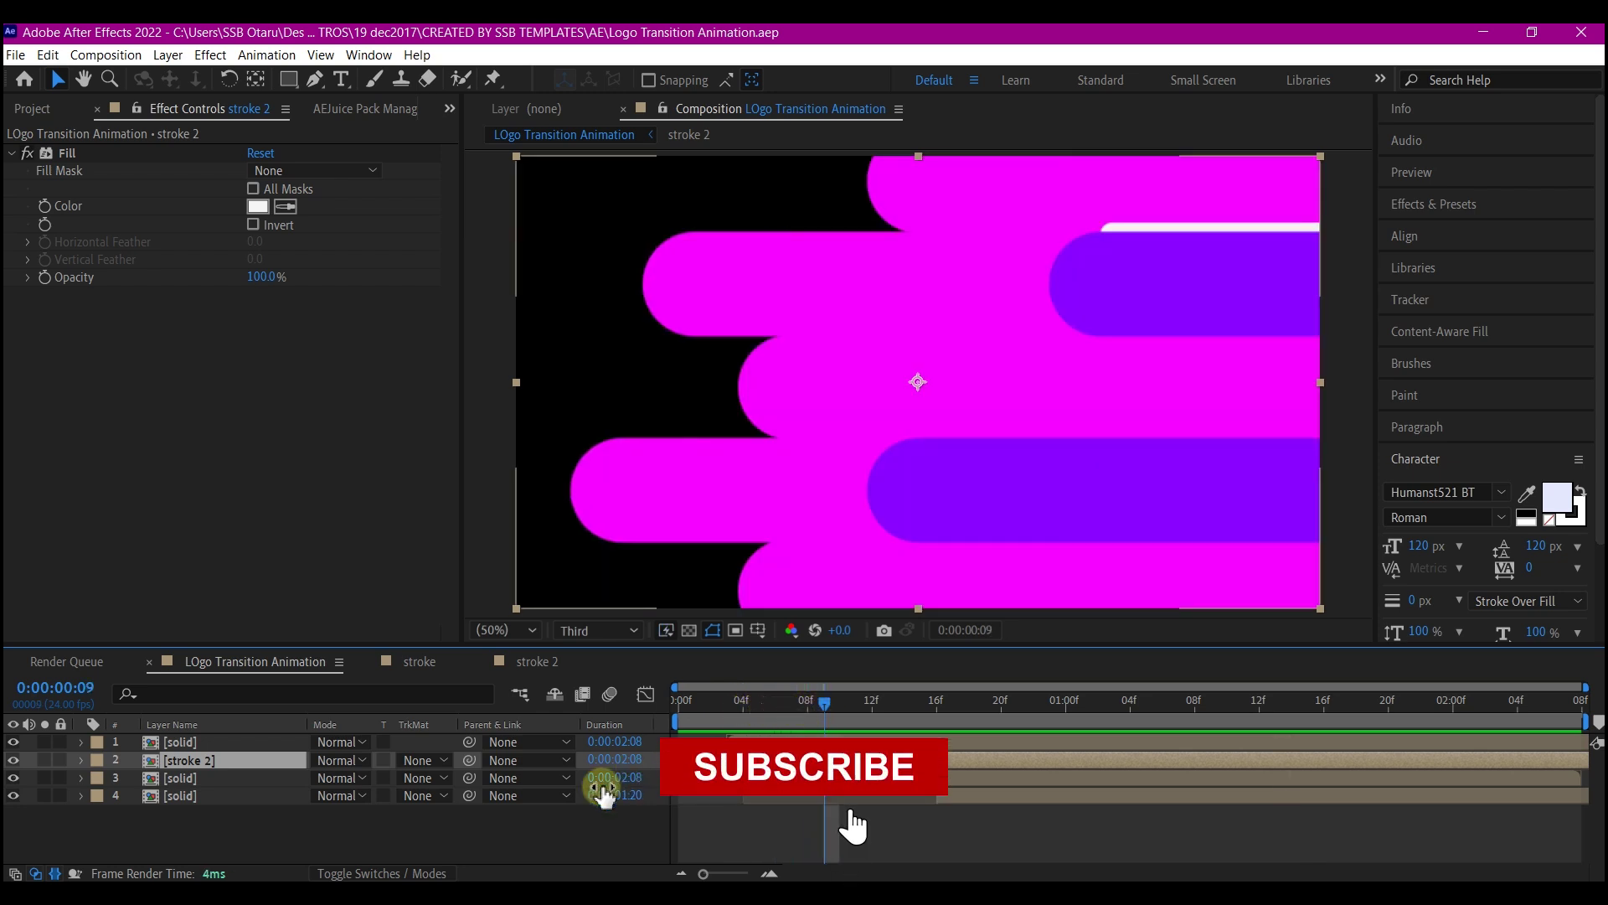
pyautogui.moveTo(758, 760); pyautogui.dragTo(717, 735)
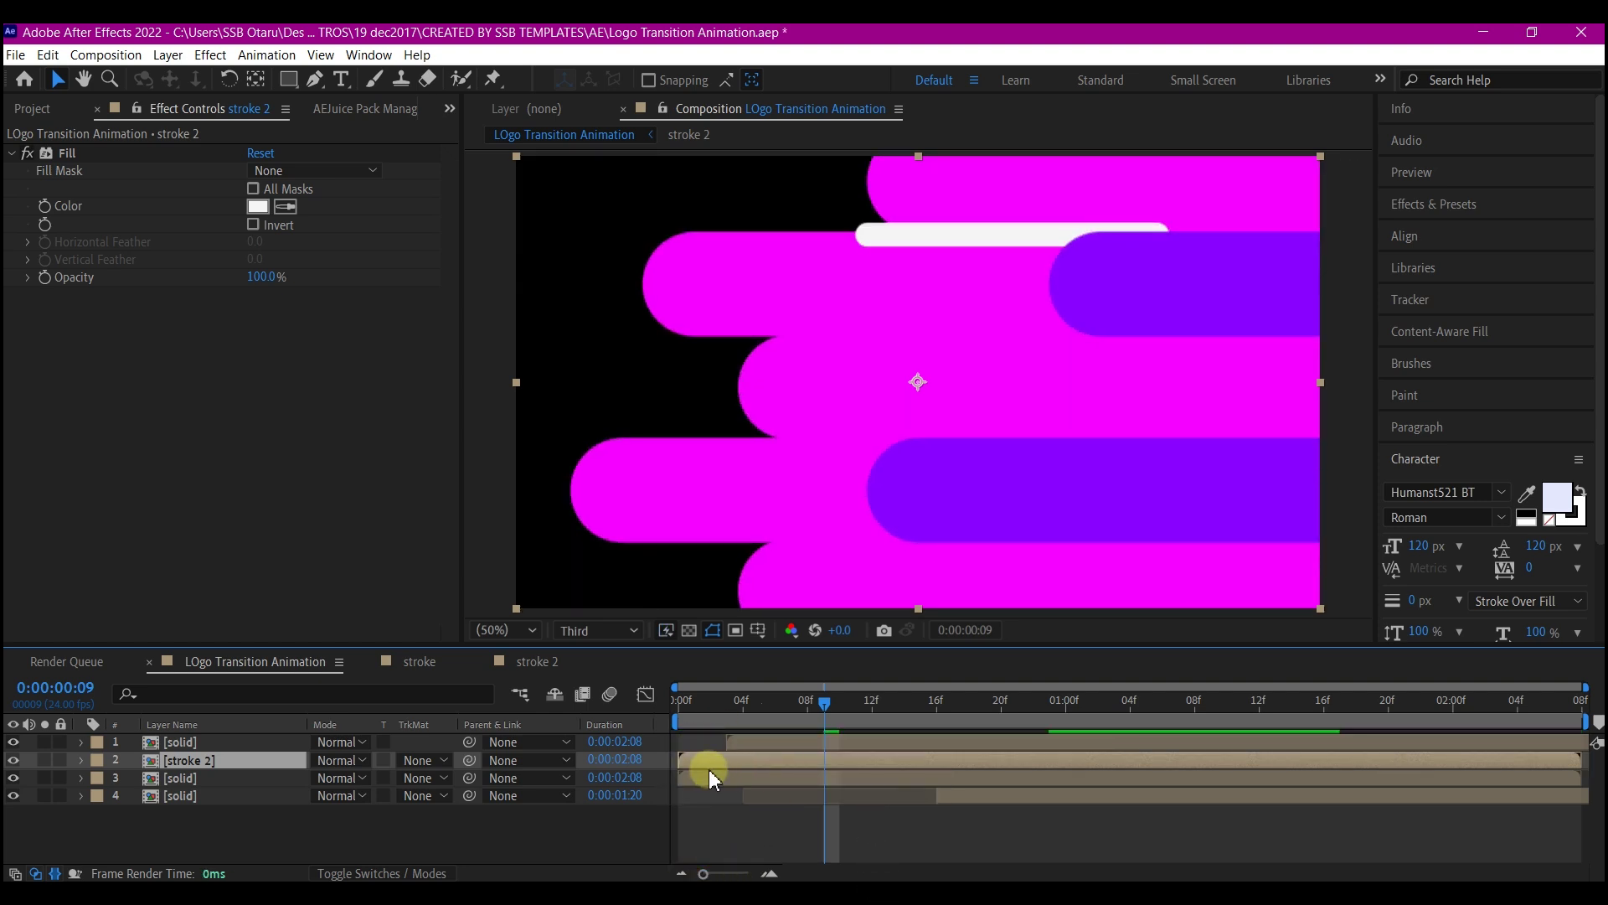
# Search for the Drop Shadow effect with the top solid layer selected
pyautogui.click(957, 742)
pyautogui.hotkey('ctrl', 'space')
pyautogui.write('drop')
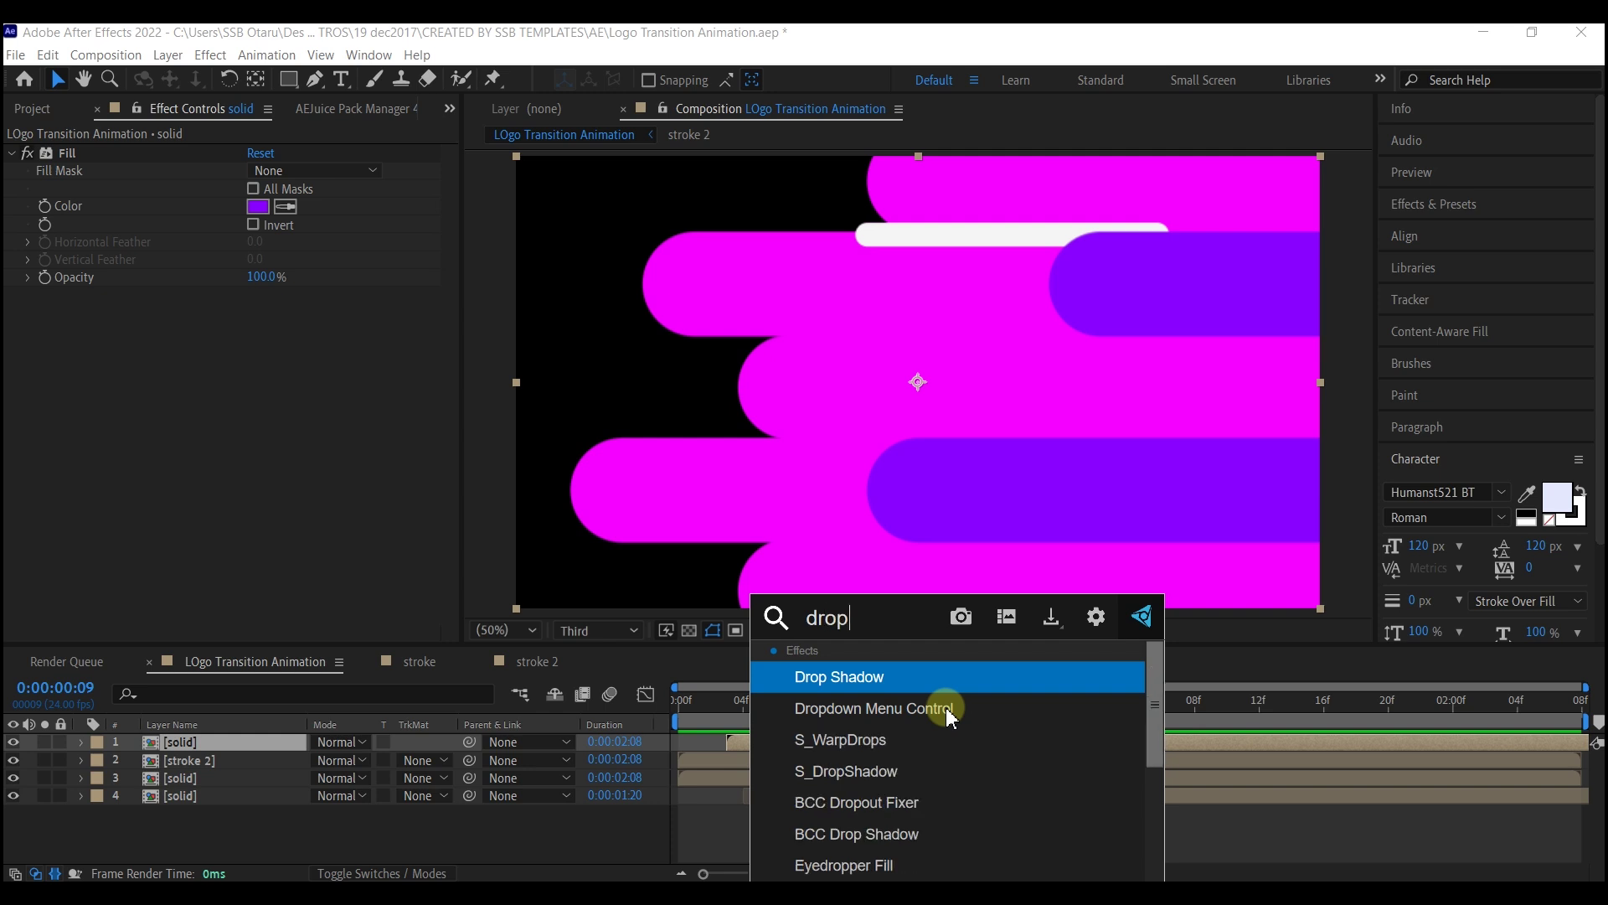
# Add Drop Shadow to the top solid: 17% opacity, about 229° direction, 39 distance, softness 10
pyautogui.click(897, 686)
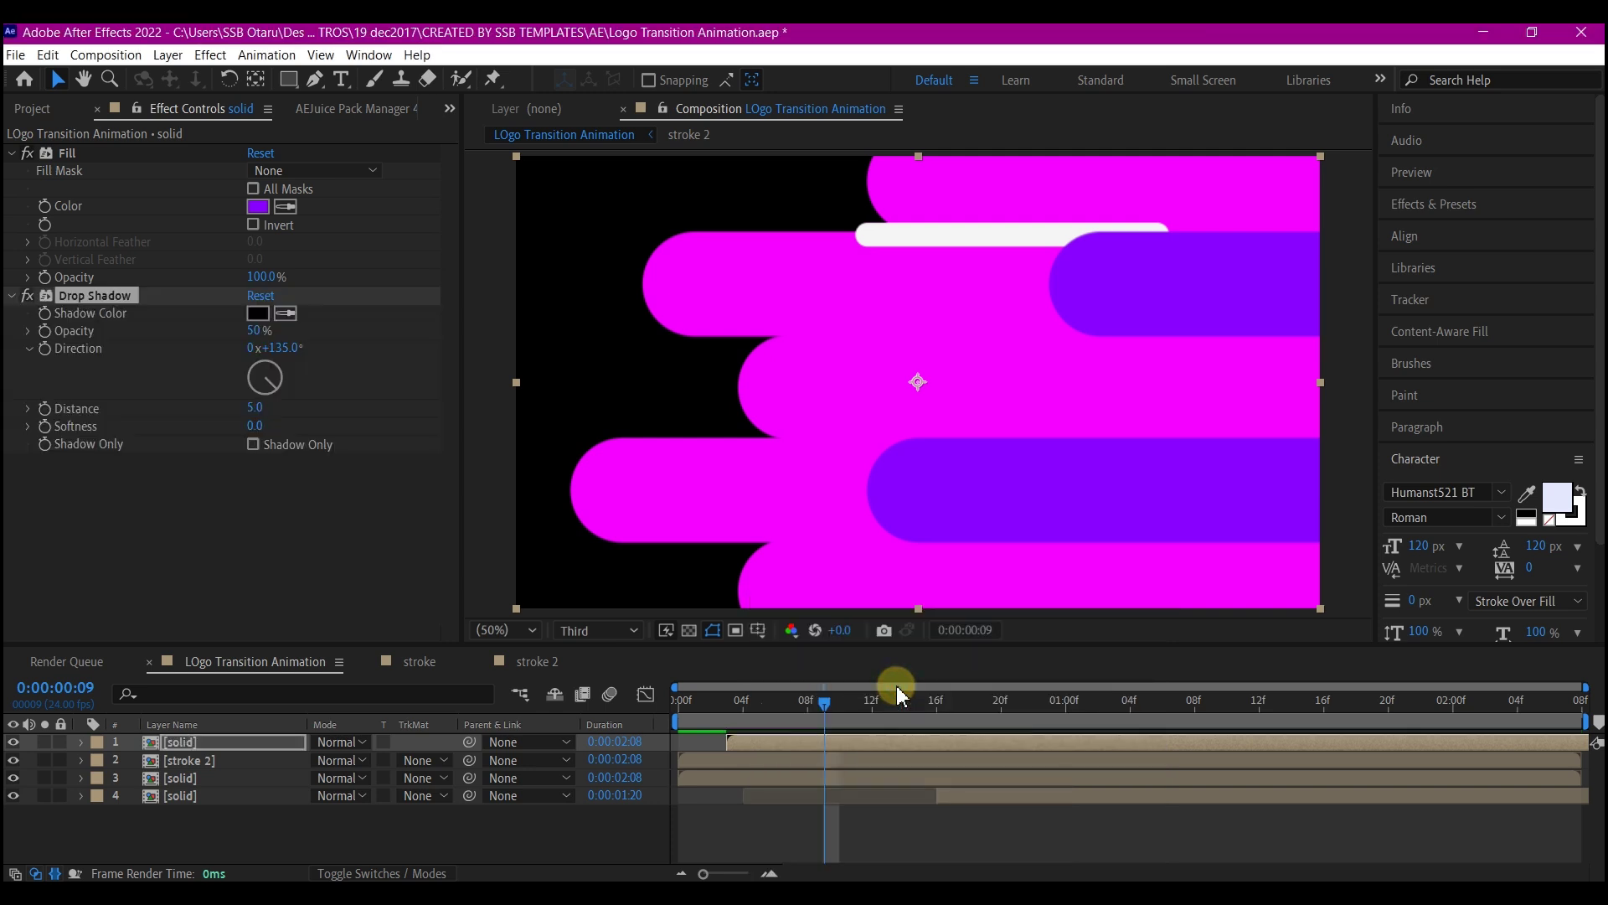
pyautogui.moveTo(252, 285); pyautogui.dragTo(281, 278)
pyautogui.moveTo(257, 207)
pyautogui.mouseDown()
pyautogui.moveTo(244, 166)
pyautogui.moveTo(259, 197)
pyautogui.moveTo(227, 207)
pyautogui.mouseUp()
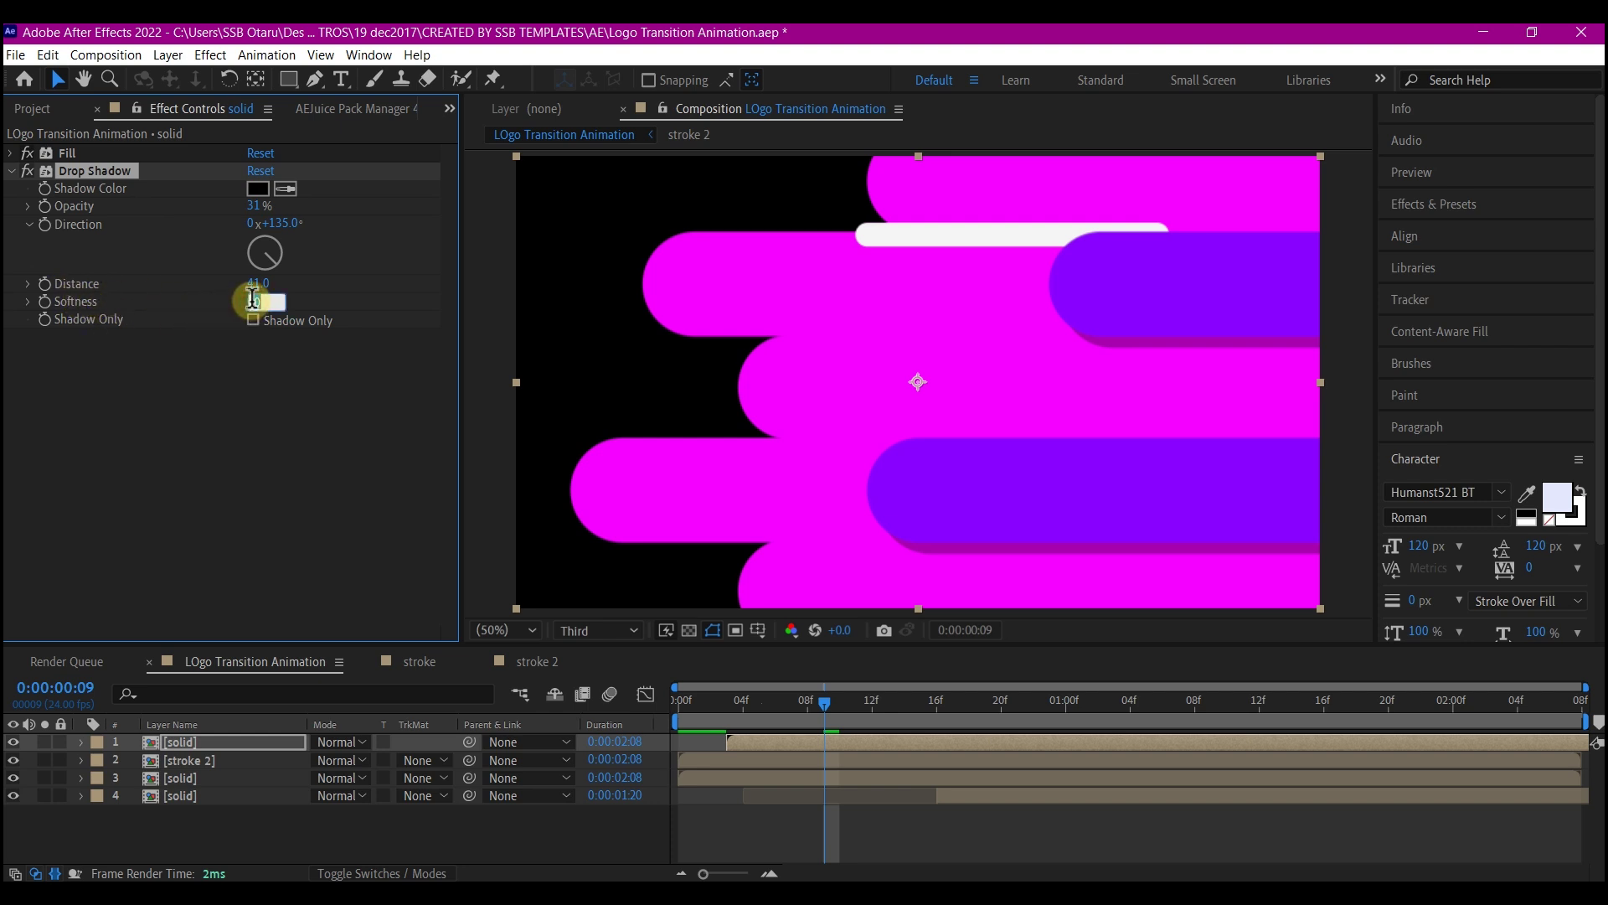
pyautogui.write('0')
pyautogui.click(270, 266)
pyautogui.moveTo(279, 270); pyautogui.dragTo(256, 276)
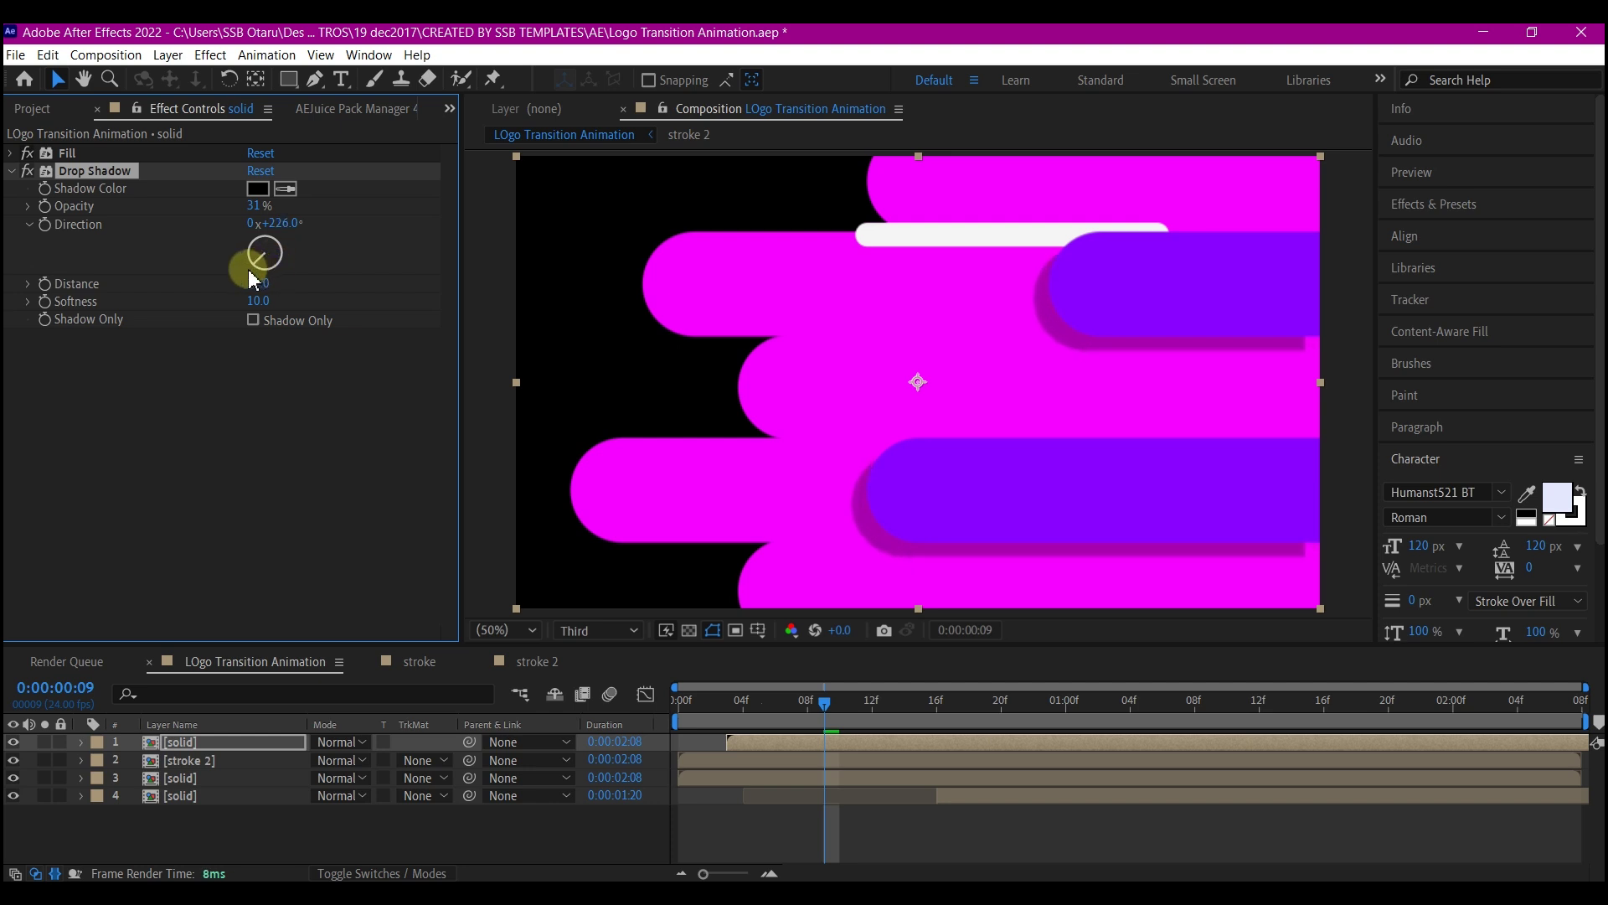
pyautogui.moveTo(250, 280)
pyautogui.mouseDown()
pyautogui.moveTo(269, 316)
pyautogui.moveTo(240, 269)
pyautogui.mouseUp()
pyautogui.moveTo(253, 205); pyautogui.dragTo(7, 219)
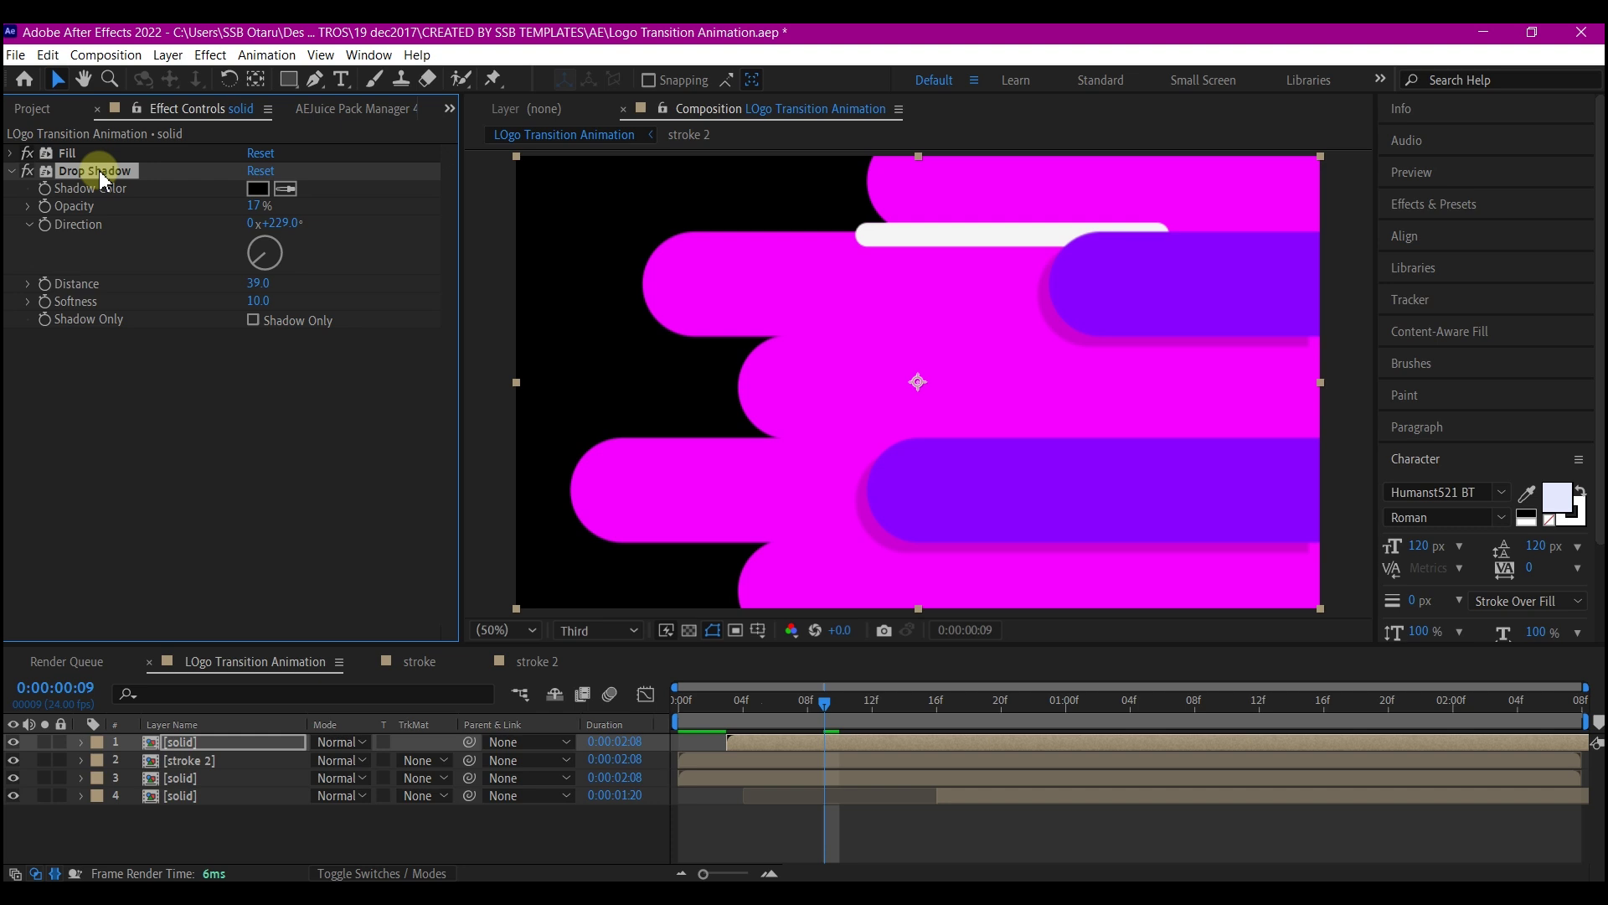
# Paste the drop shadow onto both magenta solid layers
pyautogui.click(181, 779)
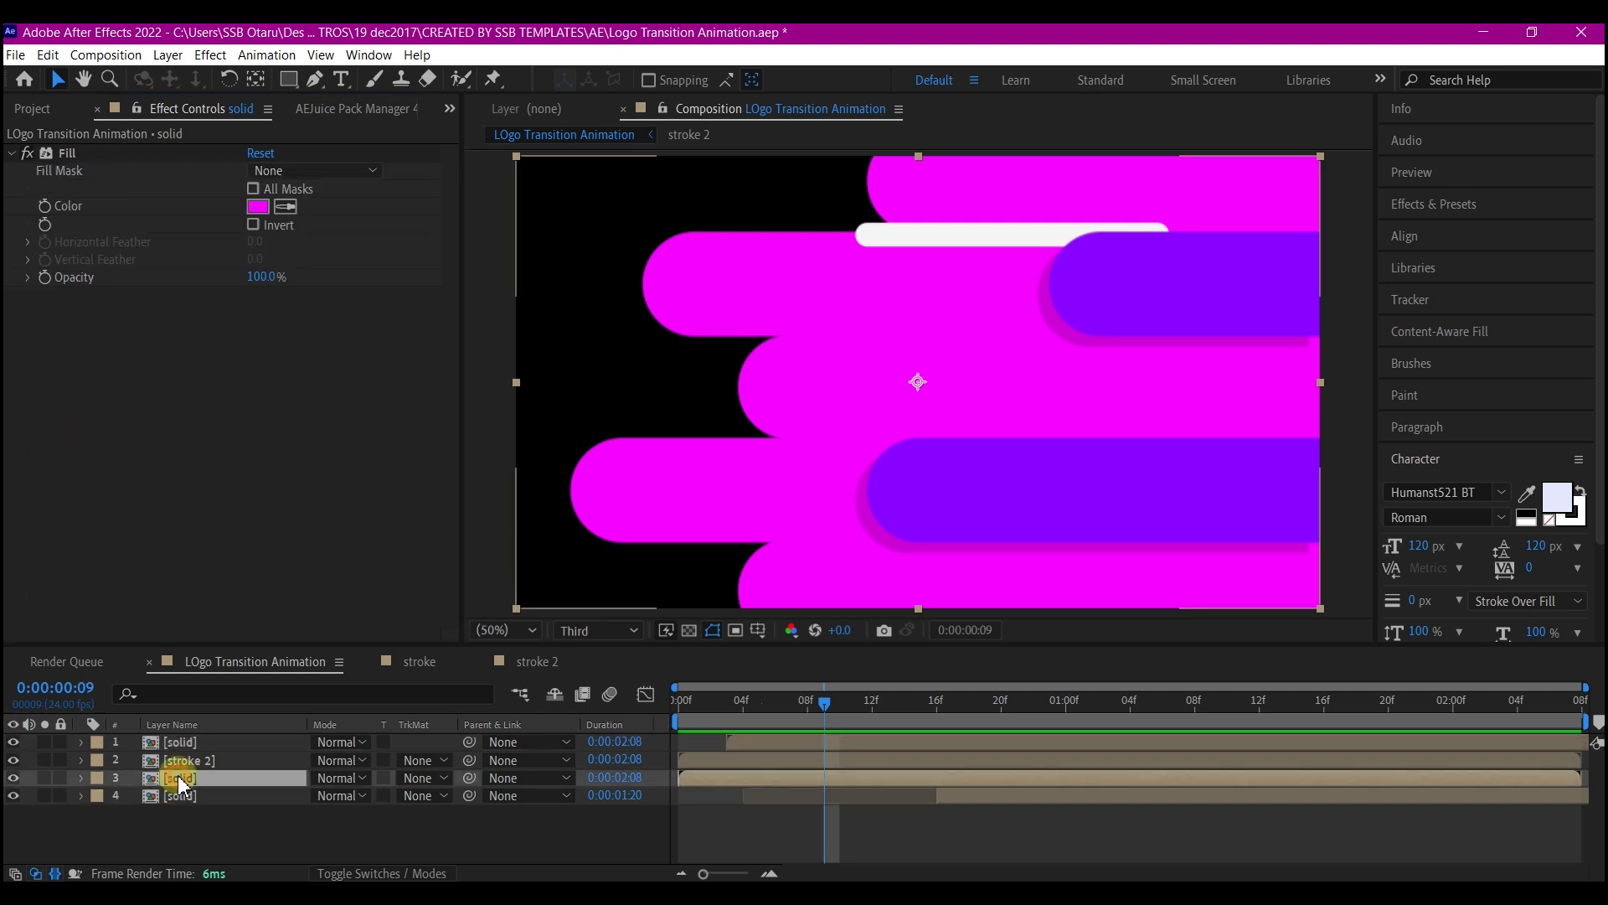
pyautogui.keyDown('shift'); pyautogui.click(183, 796); pyautogui.keyUp('shift')
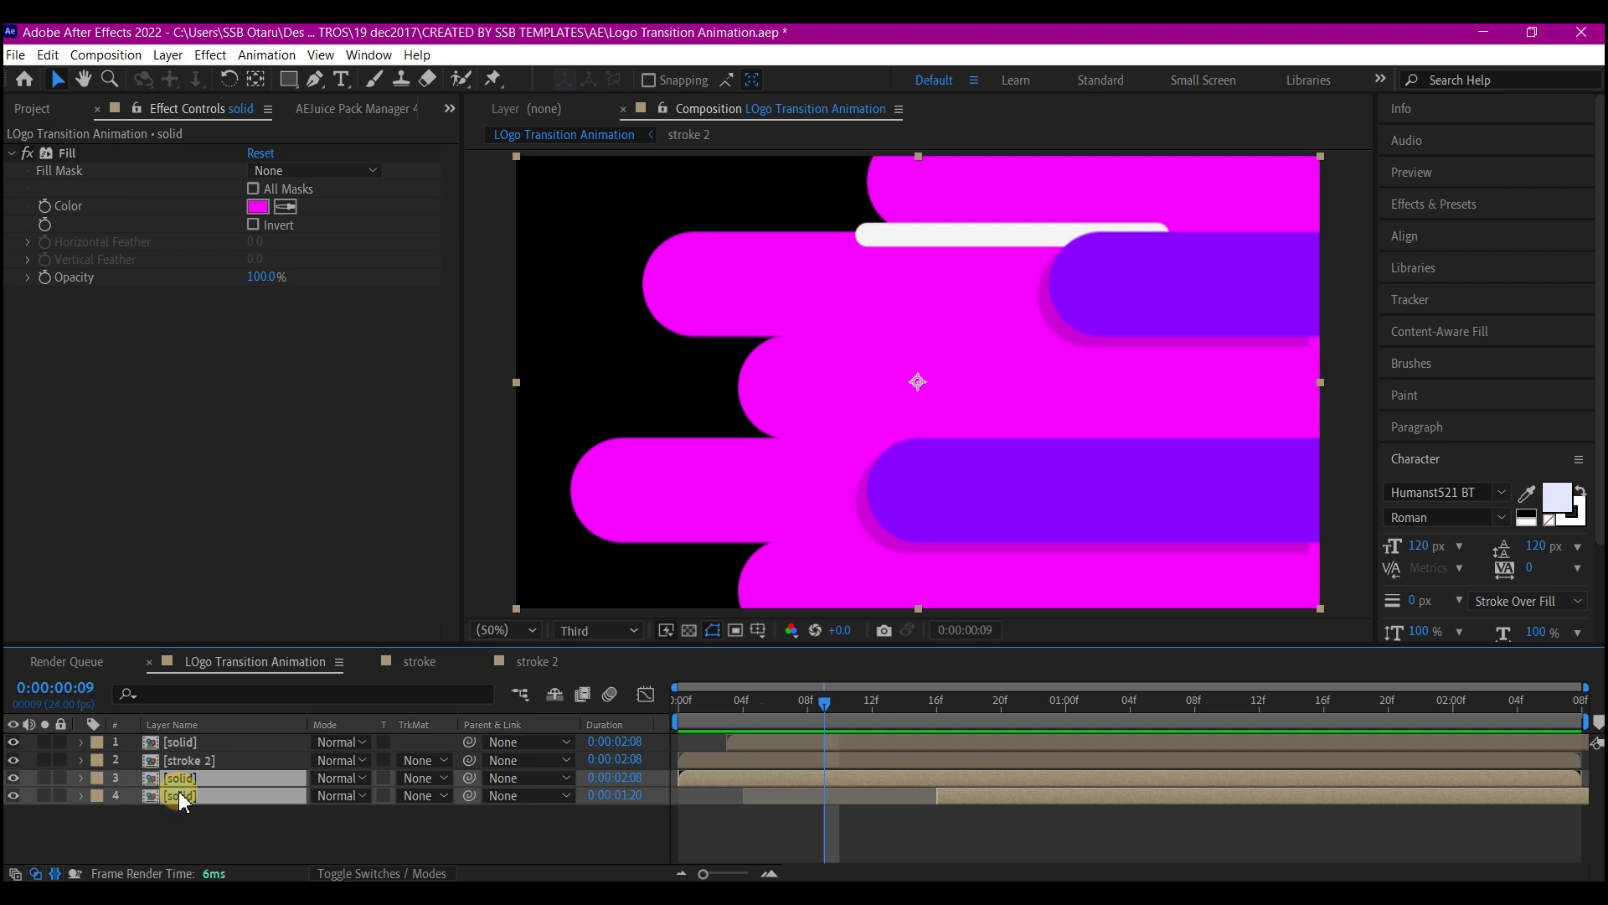
pyautogui.hotkey('ctrl', 'v')
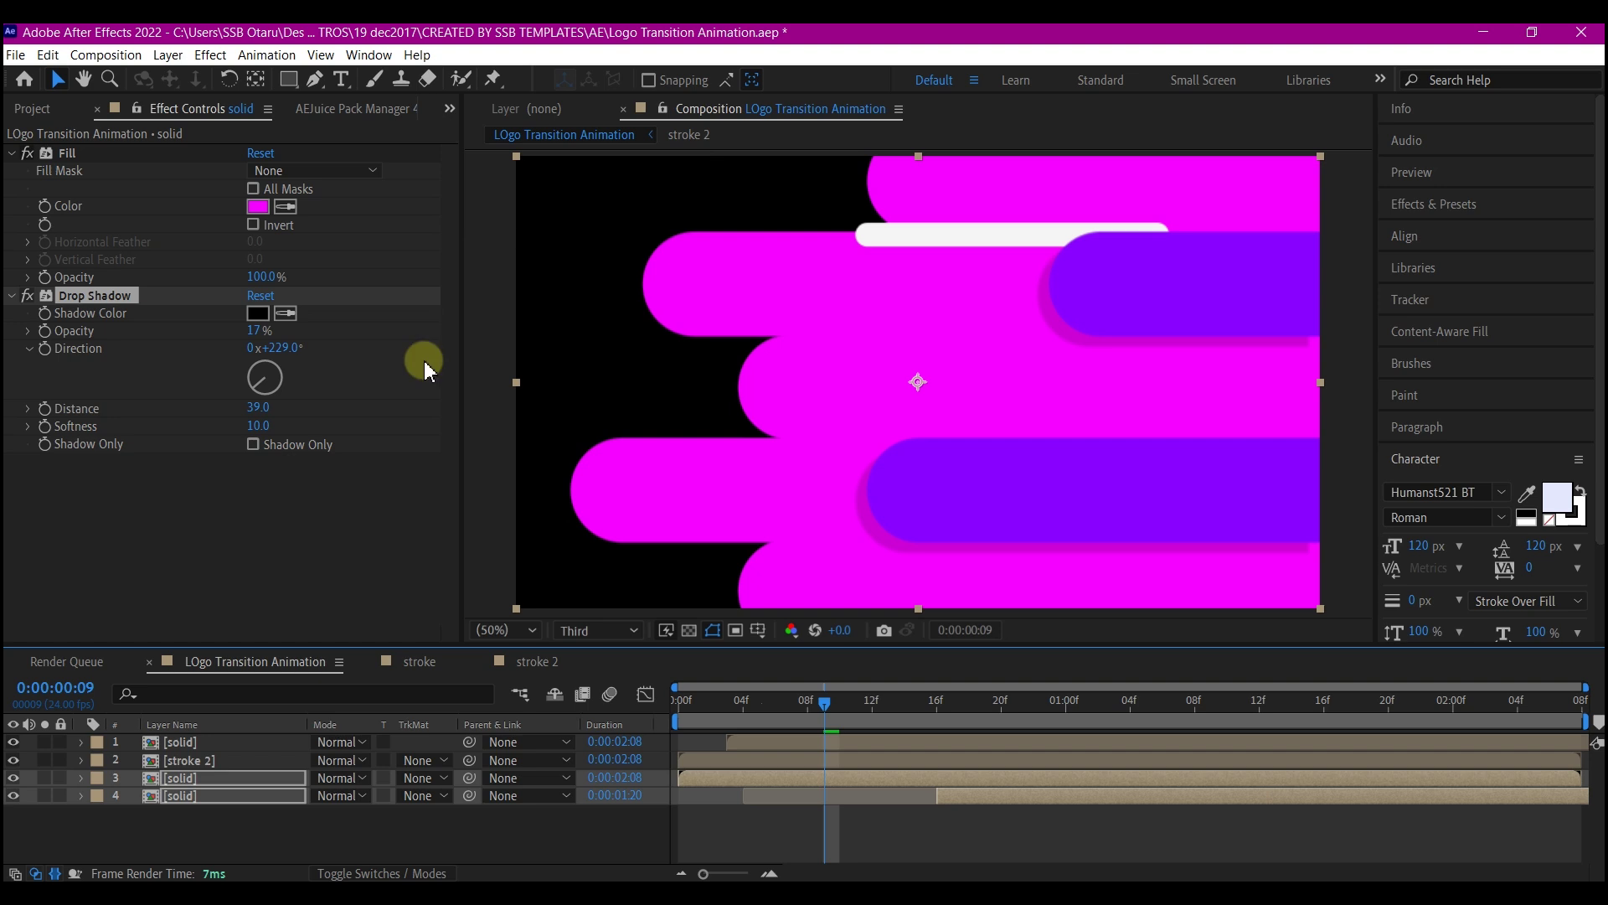
# Paste the drop shadow onto the stroke 2 layer
pyautogui.hotkey('ctrl', 'Up')
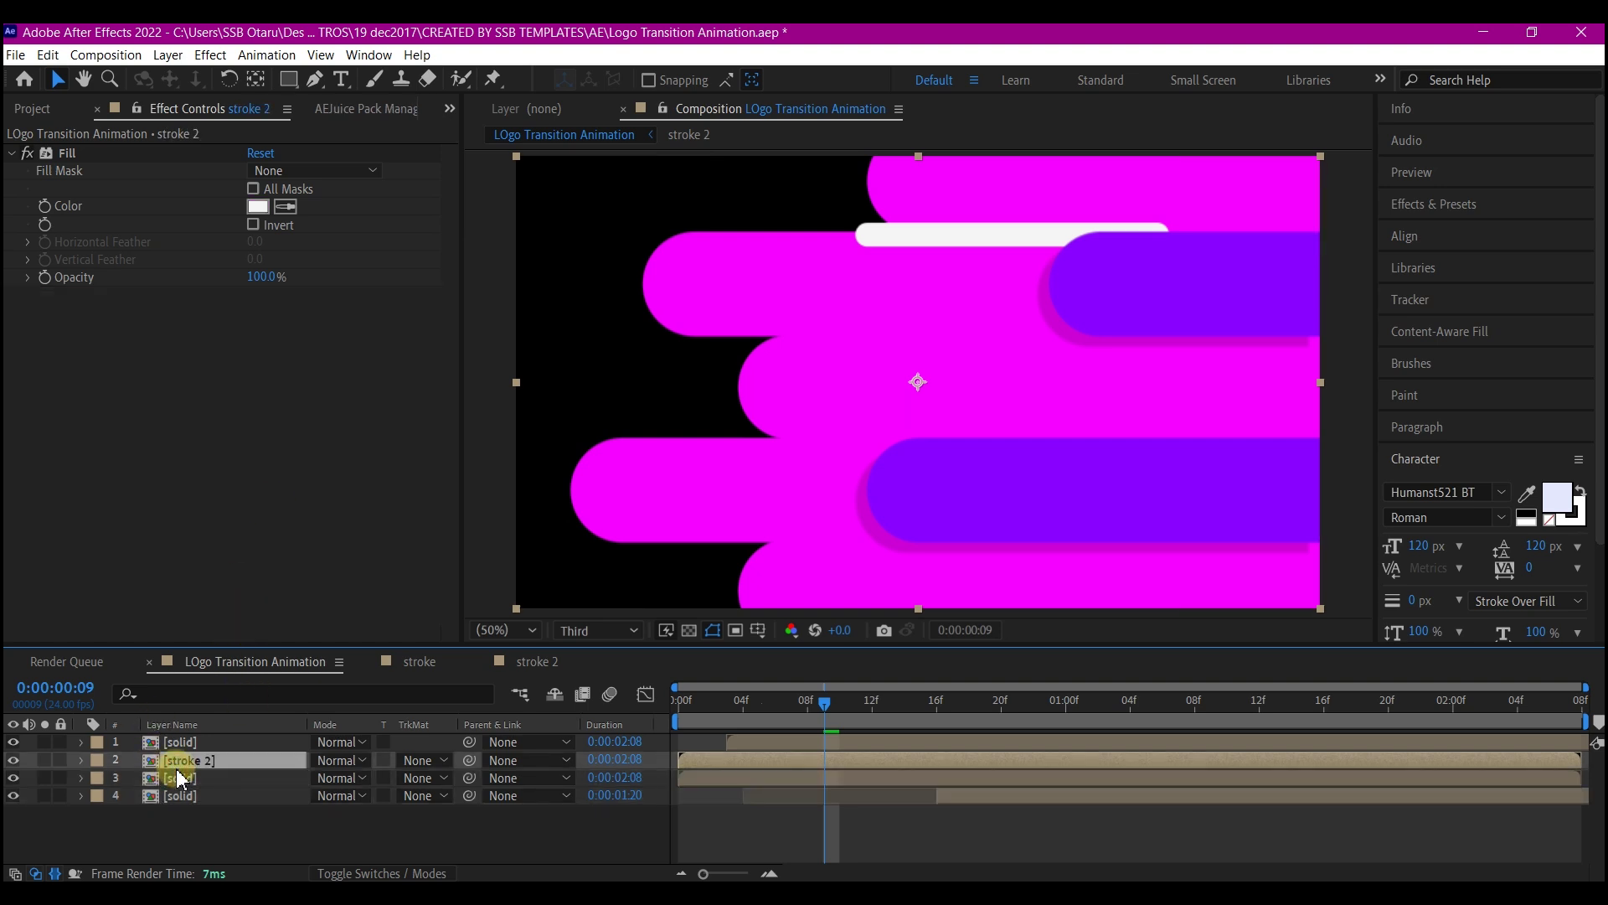
pyautogui.hotkey('ctrl', 'v')
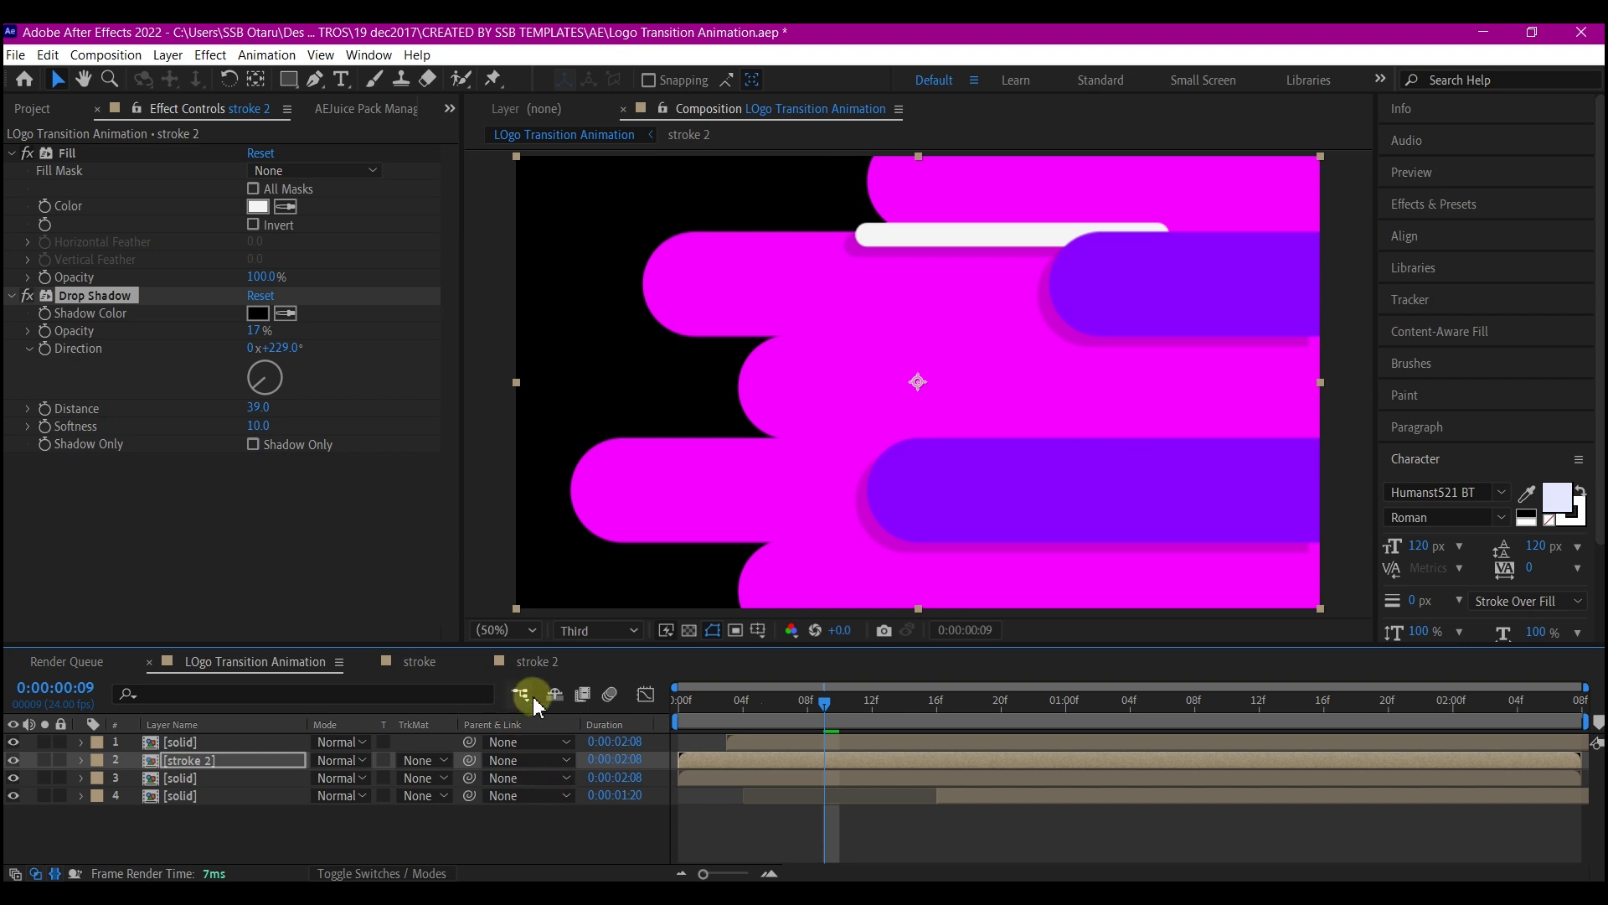
pyautogui.moveTo(719, 697); pyautogui.dragTo(825, 720)
# Duplicate stroke 2 twice with the copies offset in time, and preview the staggered strokes
pyautogui.click(694, 758)
pyautogui.click(217, 763)
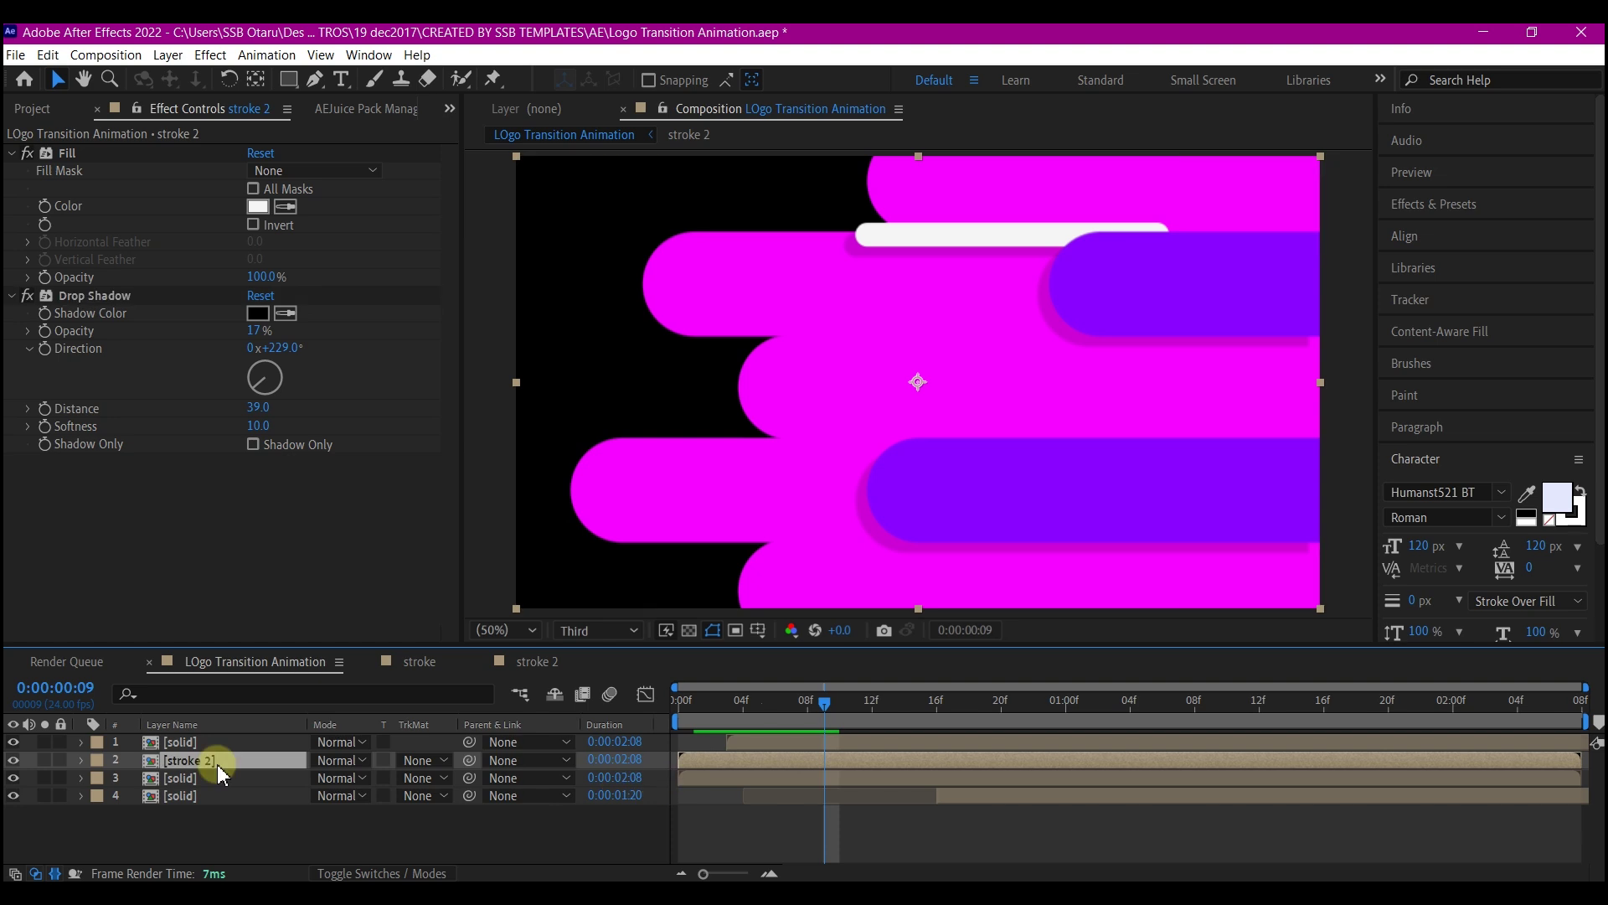
pyautogui.hotkey('ctrl', 'd')
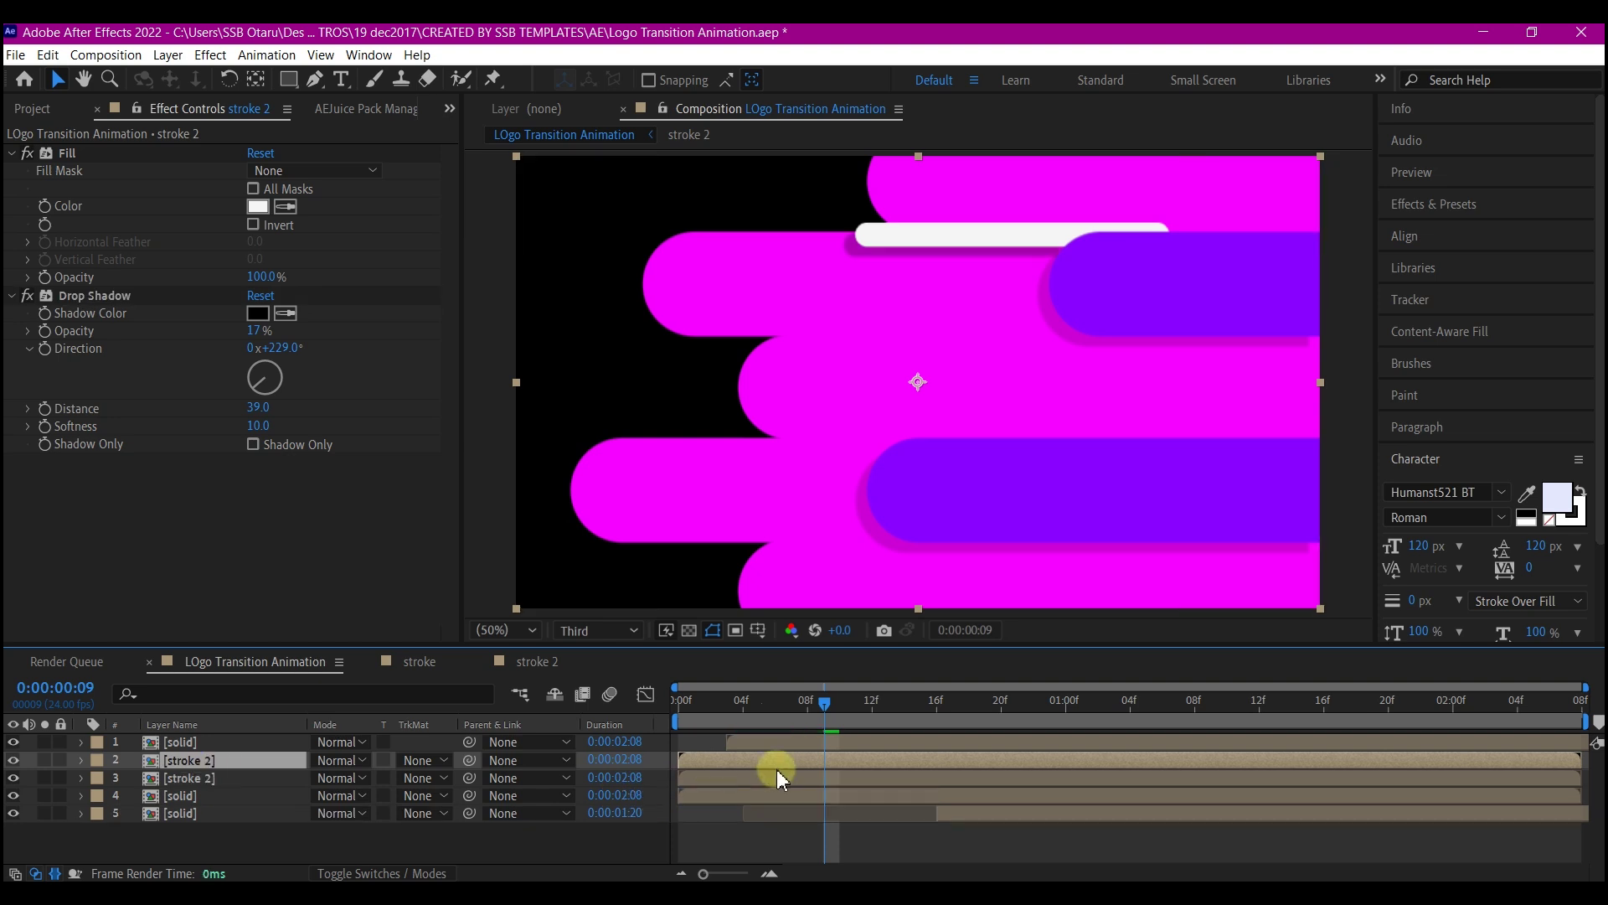
pyautogui.moveTo(717, 760); pyautogui.dragTo(693, 757)
pyautogui.hotkey('ctrl', 'd')
pyautogui.press('p')
pyautogui.press('pagedown')
pyautogui.press('pagedown')
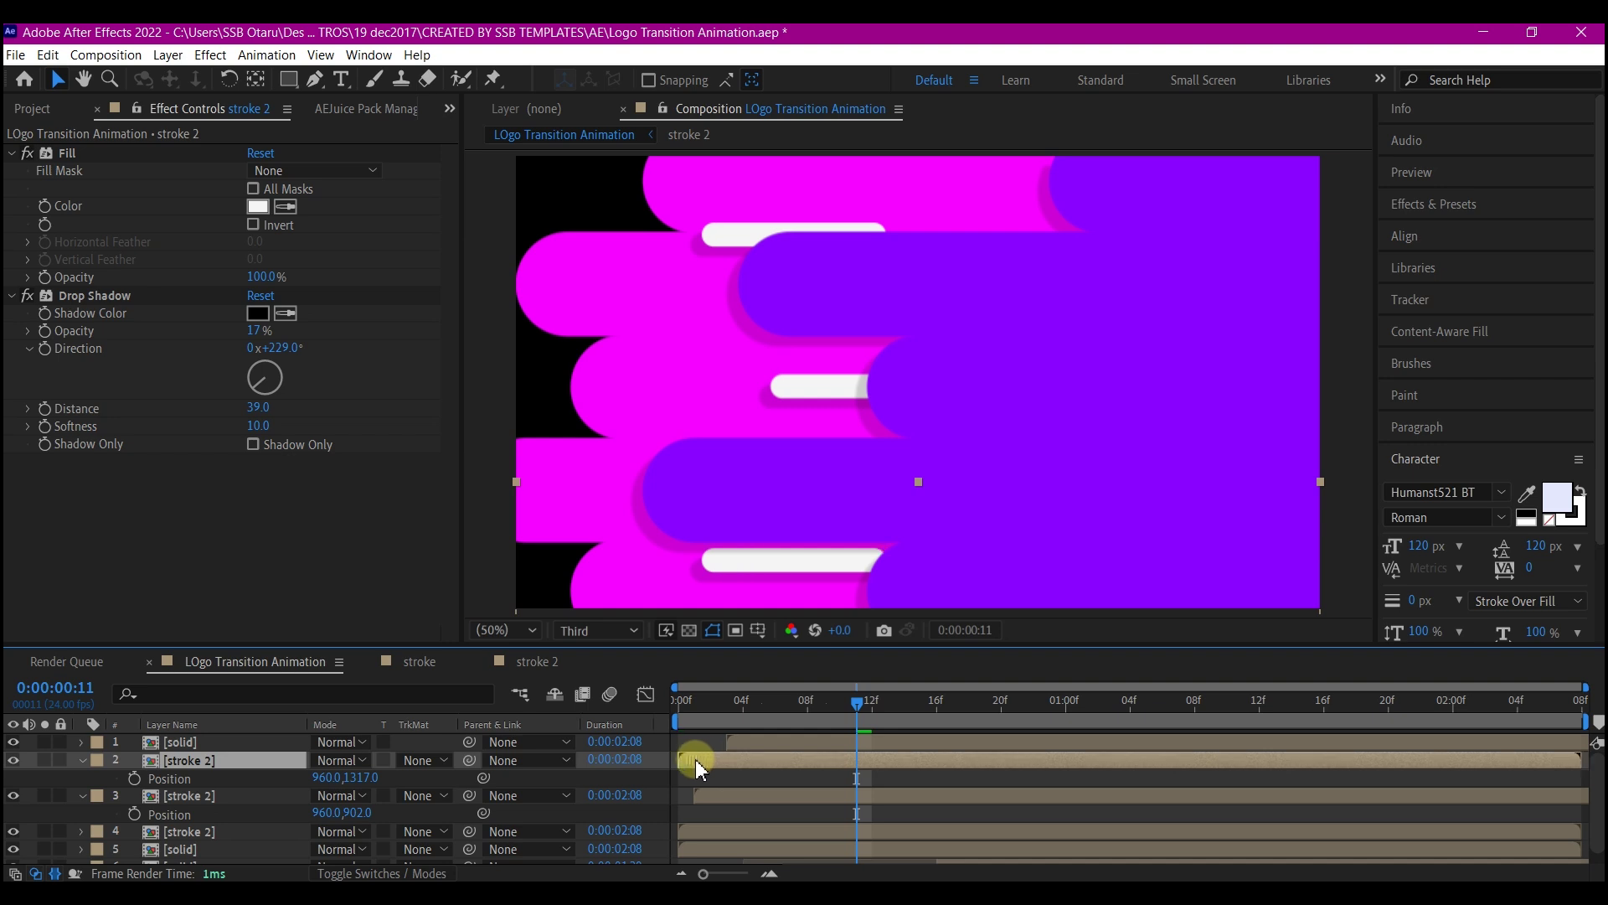
pyautogui.press('Home')
pyautogui.press('space')
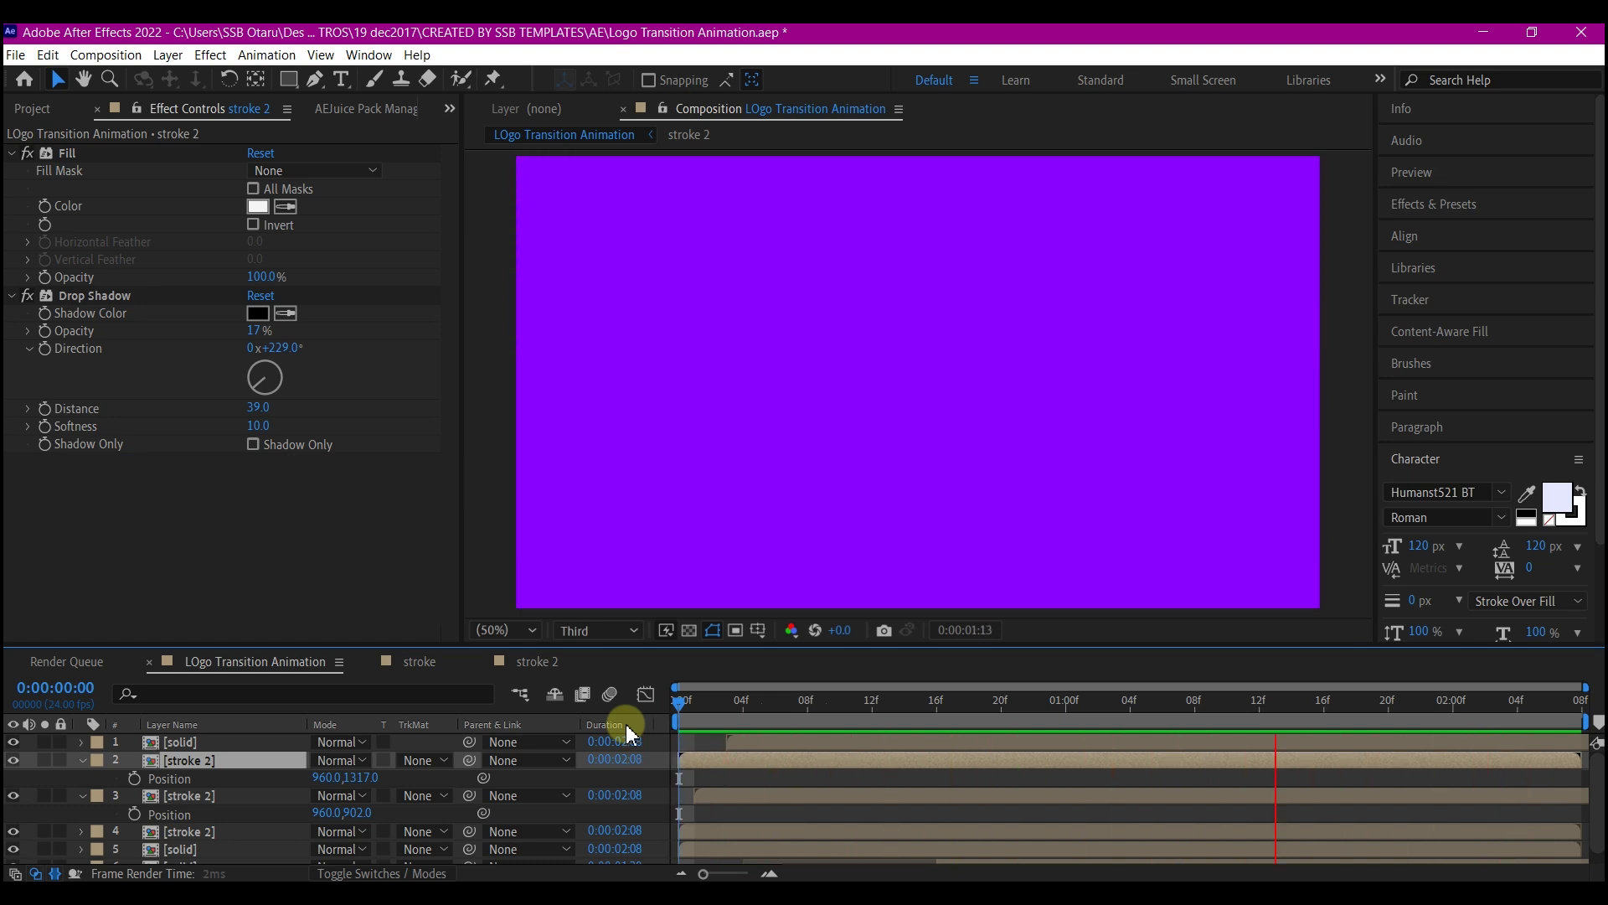
pyautogui.click(778, 767)
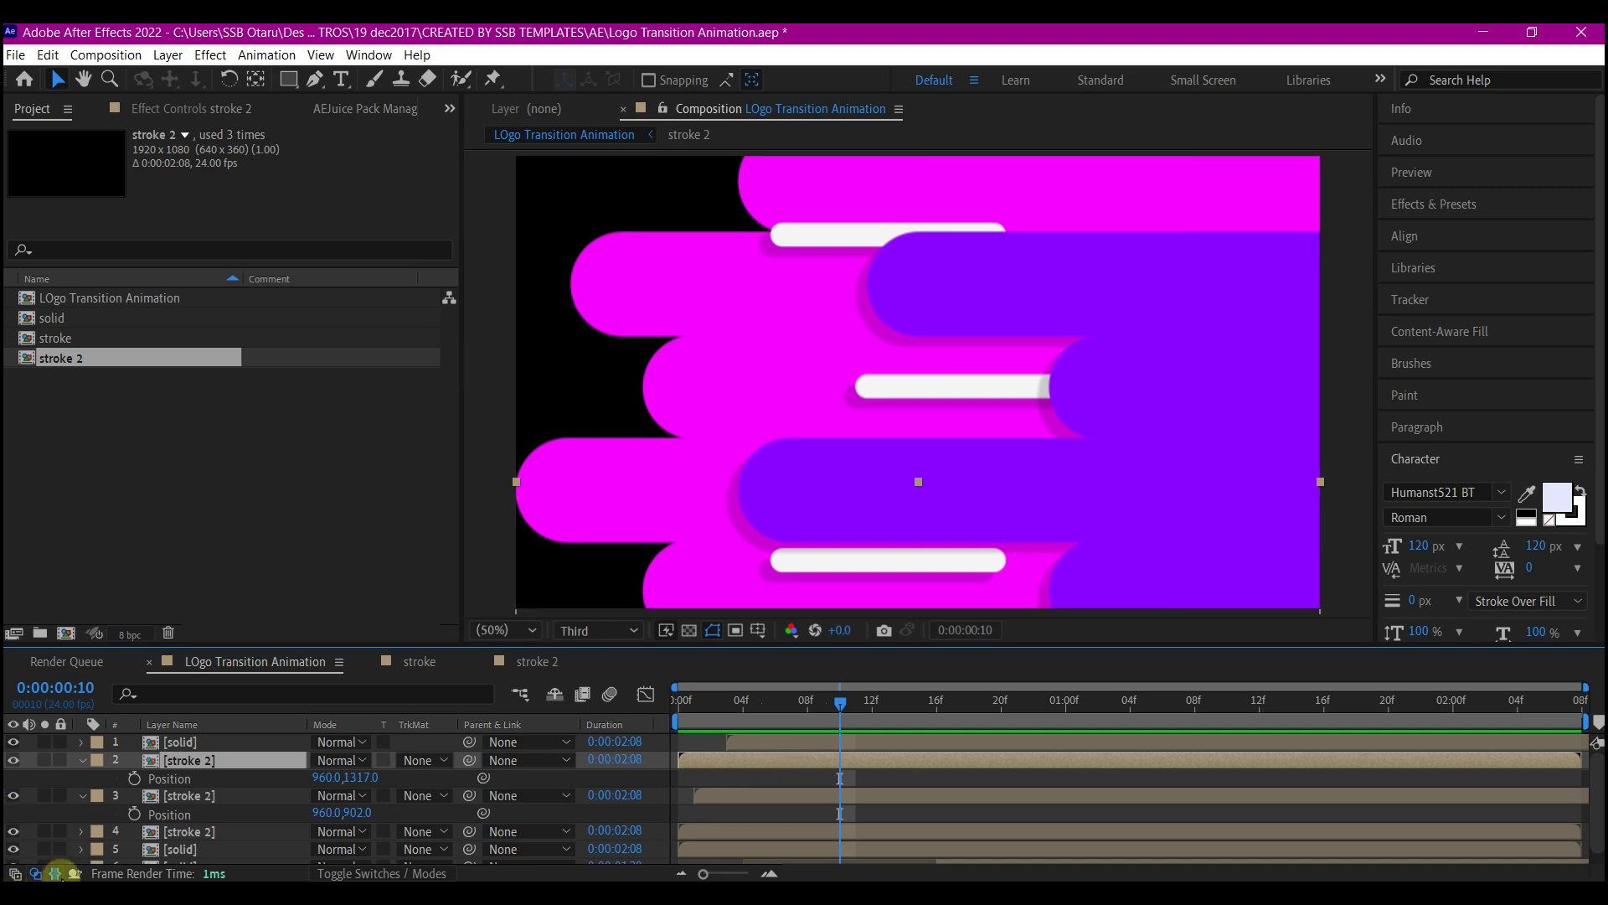
# Duplicate the lower stroke 2 copy and move the new copy to the top of the stack
pyautogui.click(196, 800)
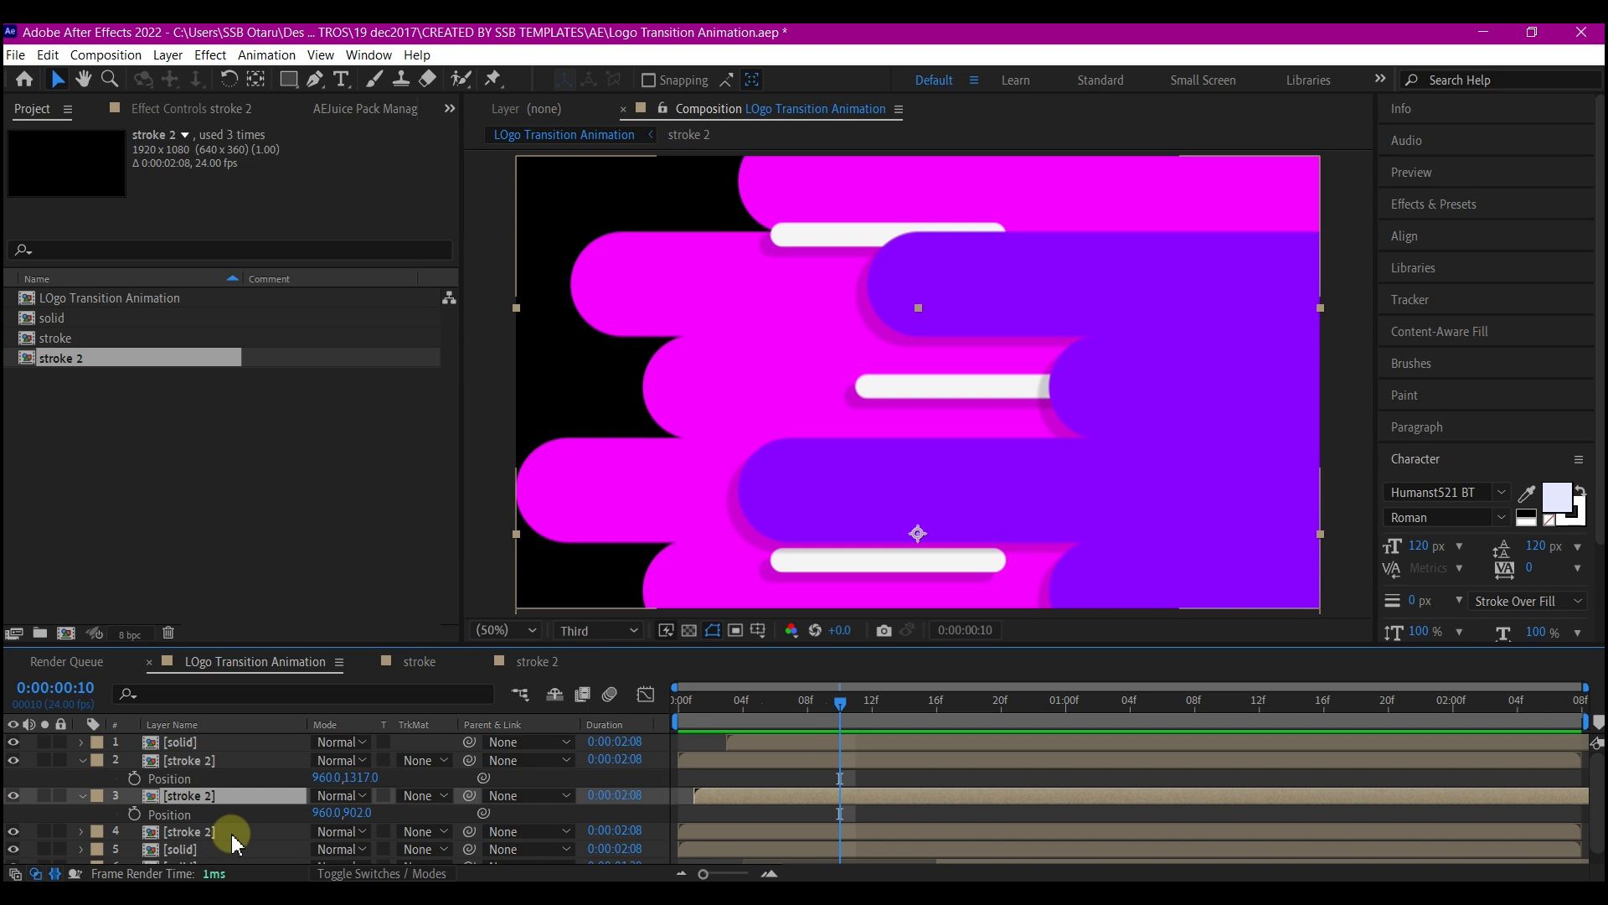
pyautogui.hotkey('ctrl', 'd')
pyautogui.moveTo(236, 805); pyautogui.dragTo(251, 737)
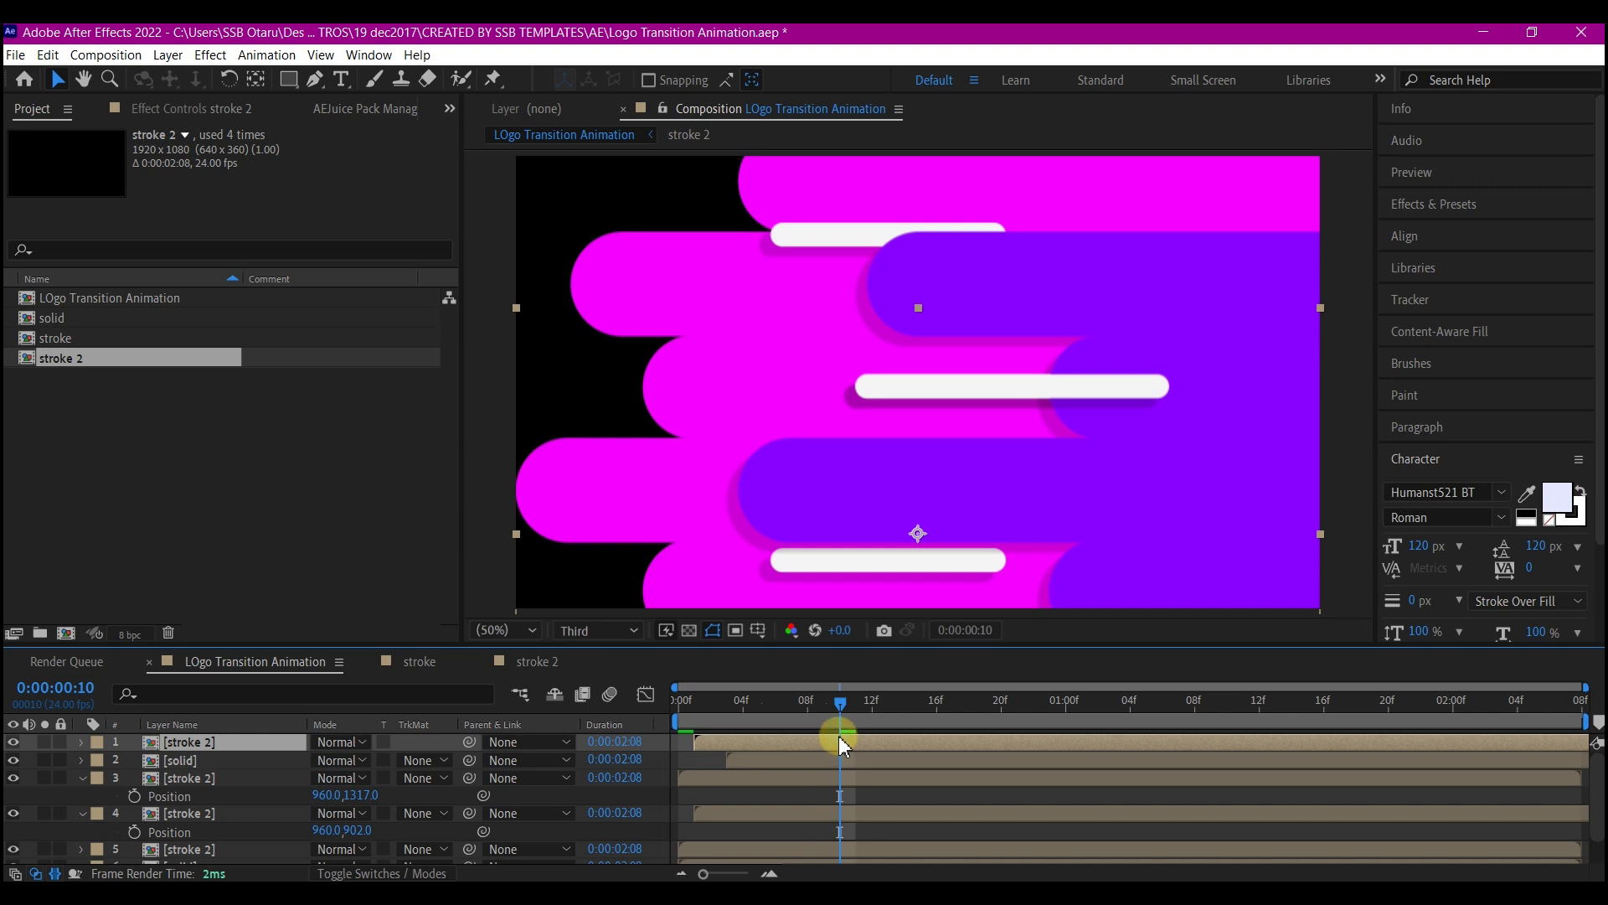
# Scale the top stroke copy down to 29% and move it right over the purple bar
pyautogui.press('s')
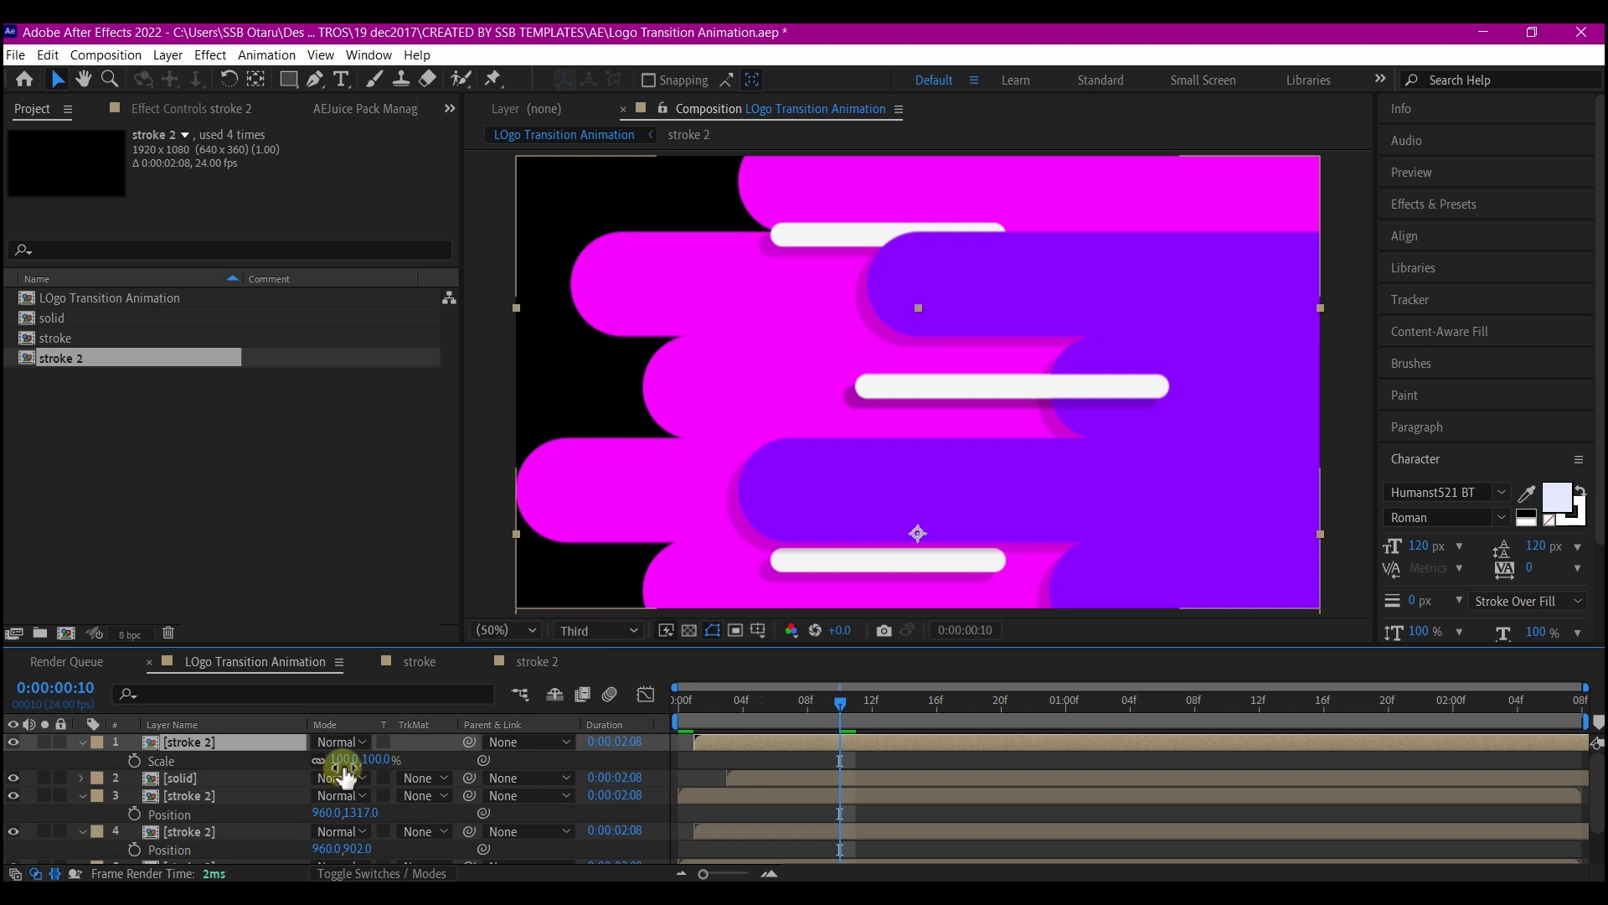
pyautogui.moveTo(339, 760); pyautogui.dragTo(326, 761)
pyautogui.moveTo(319, 764); pyautogui.dragTo(281, 776)
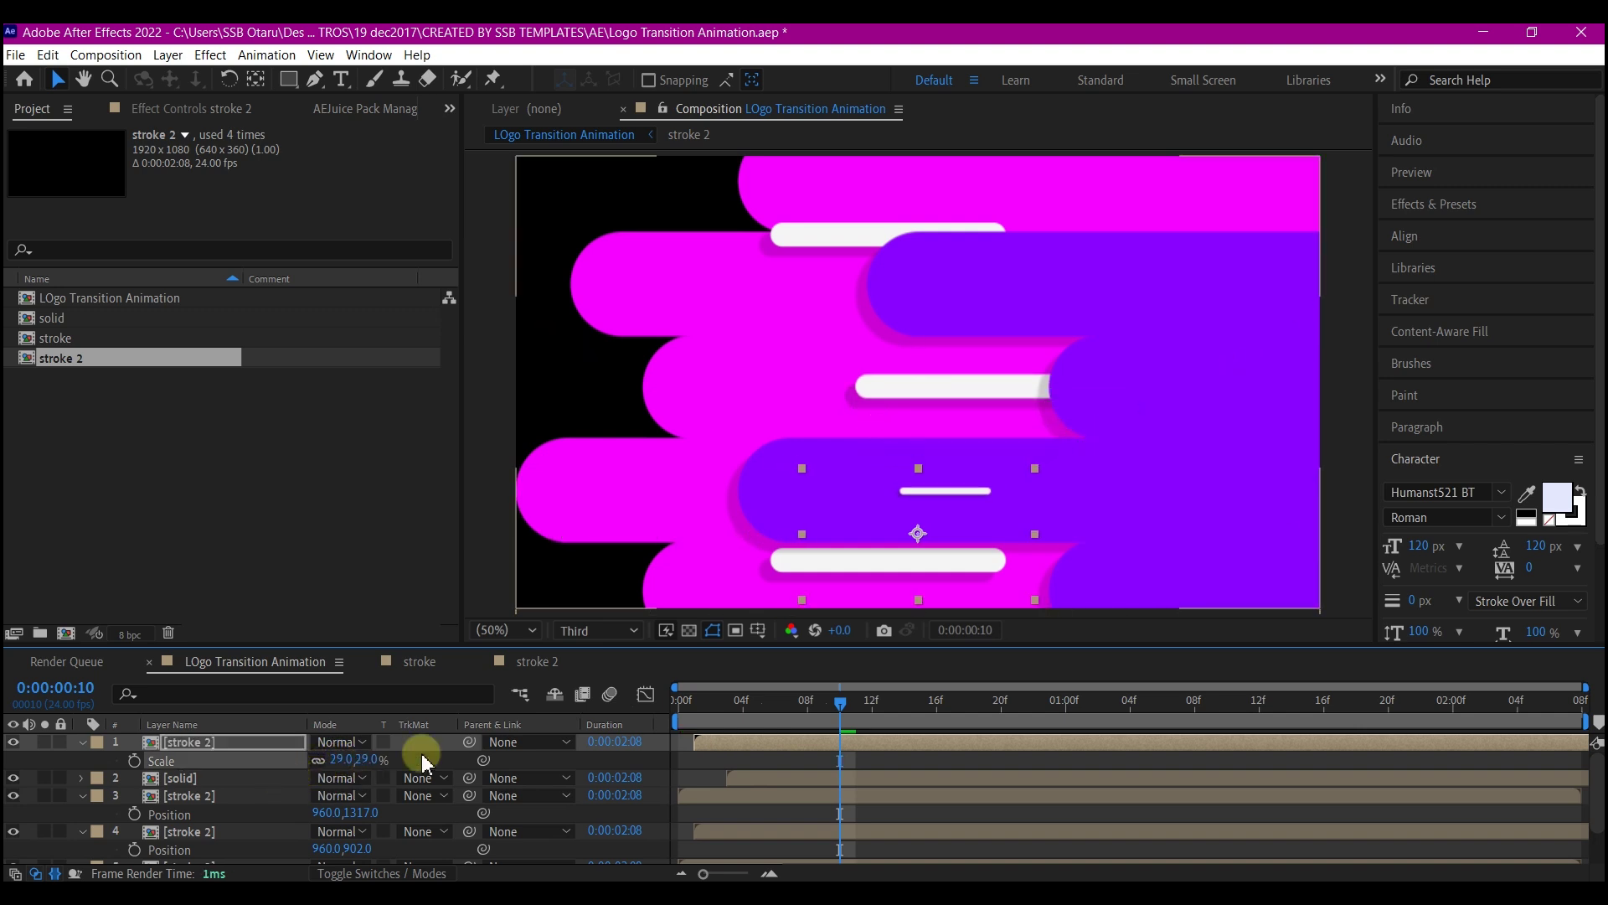
pyautogui.moveTo(913, 532); pyautogui.dragTo(1098, 521)
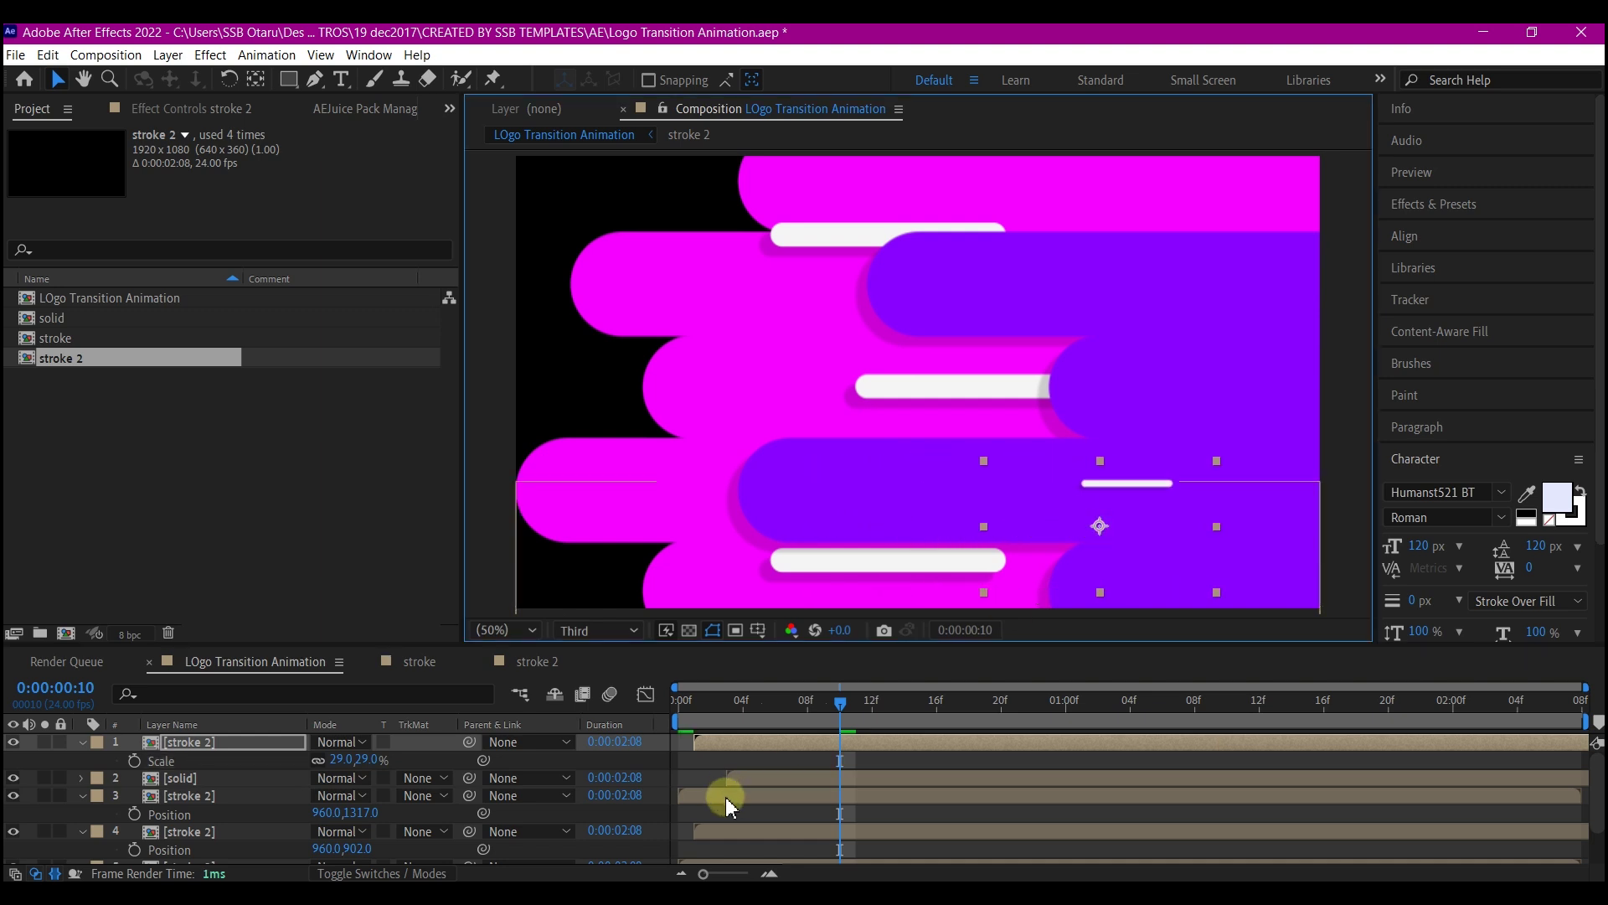
# Duplicate the 29% stroke, preview the result, and bring up the INFINITE folder
pyautogui.click(764, 744)
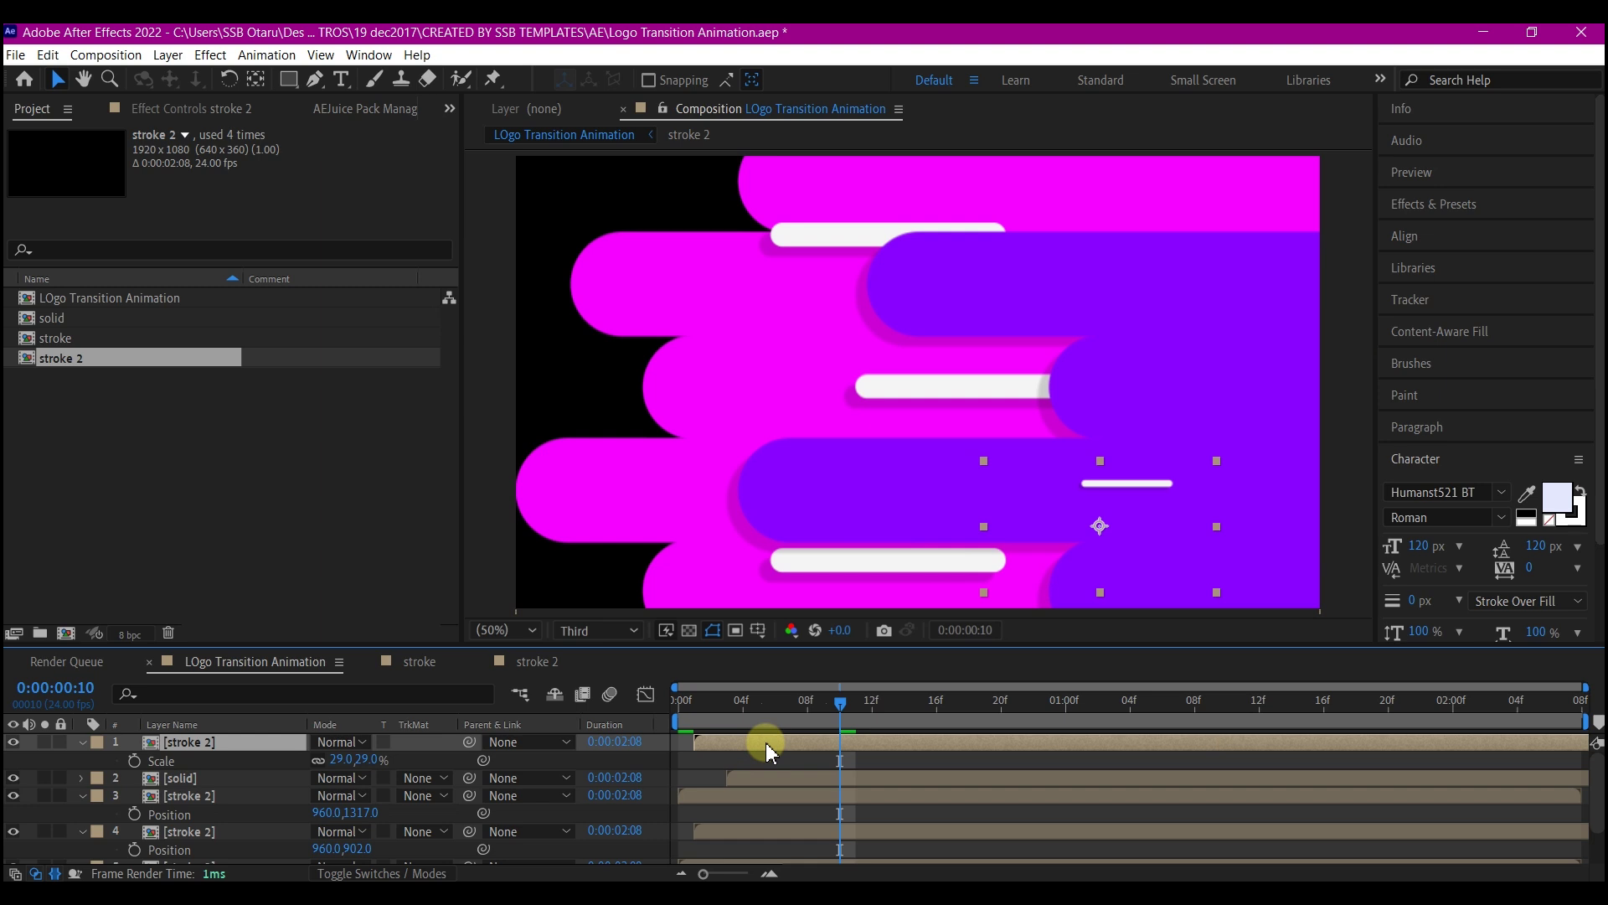
pyautogui.hotkey('ctrl', 'd')
pyautogui.moveTo(771, 744)
pyautogui.mouseDown()
pyautogui.moveTo(664, 746)
pyautogui.moveTo(717, 736)
pyautogui.moveTo(689, 704)
pyautogui.moveTo(672, 722)
pyautogui.mouseUp()
pyautogui.press('space')
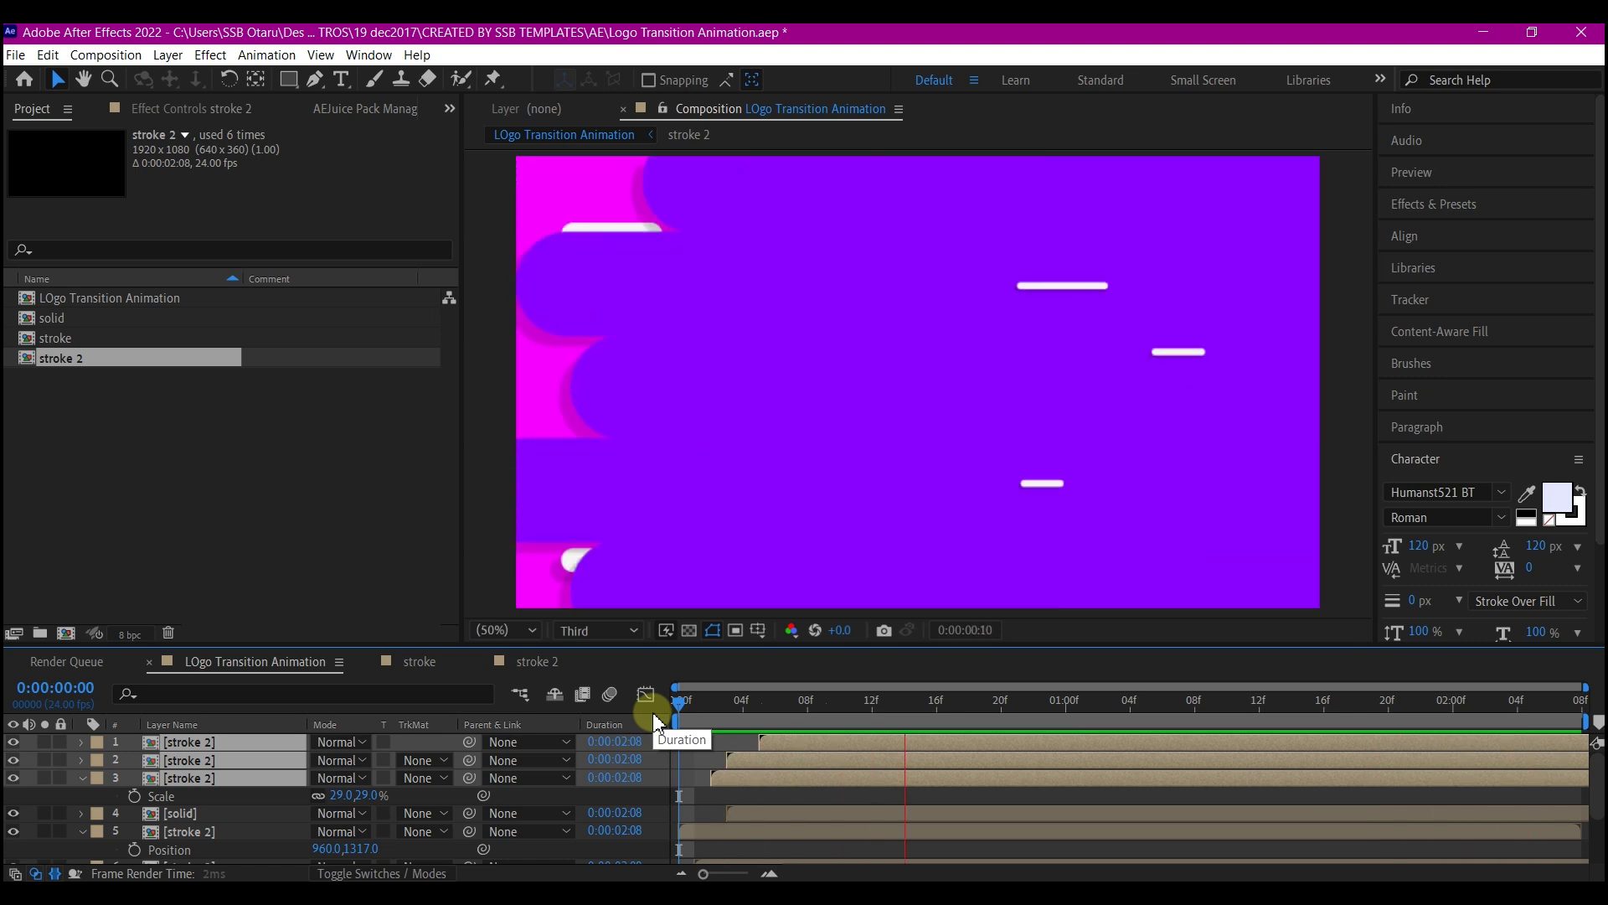
pyautogui.press('space')
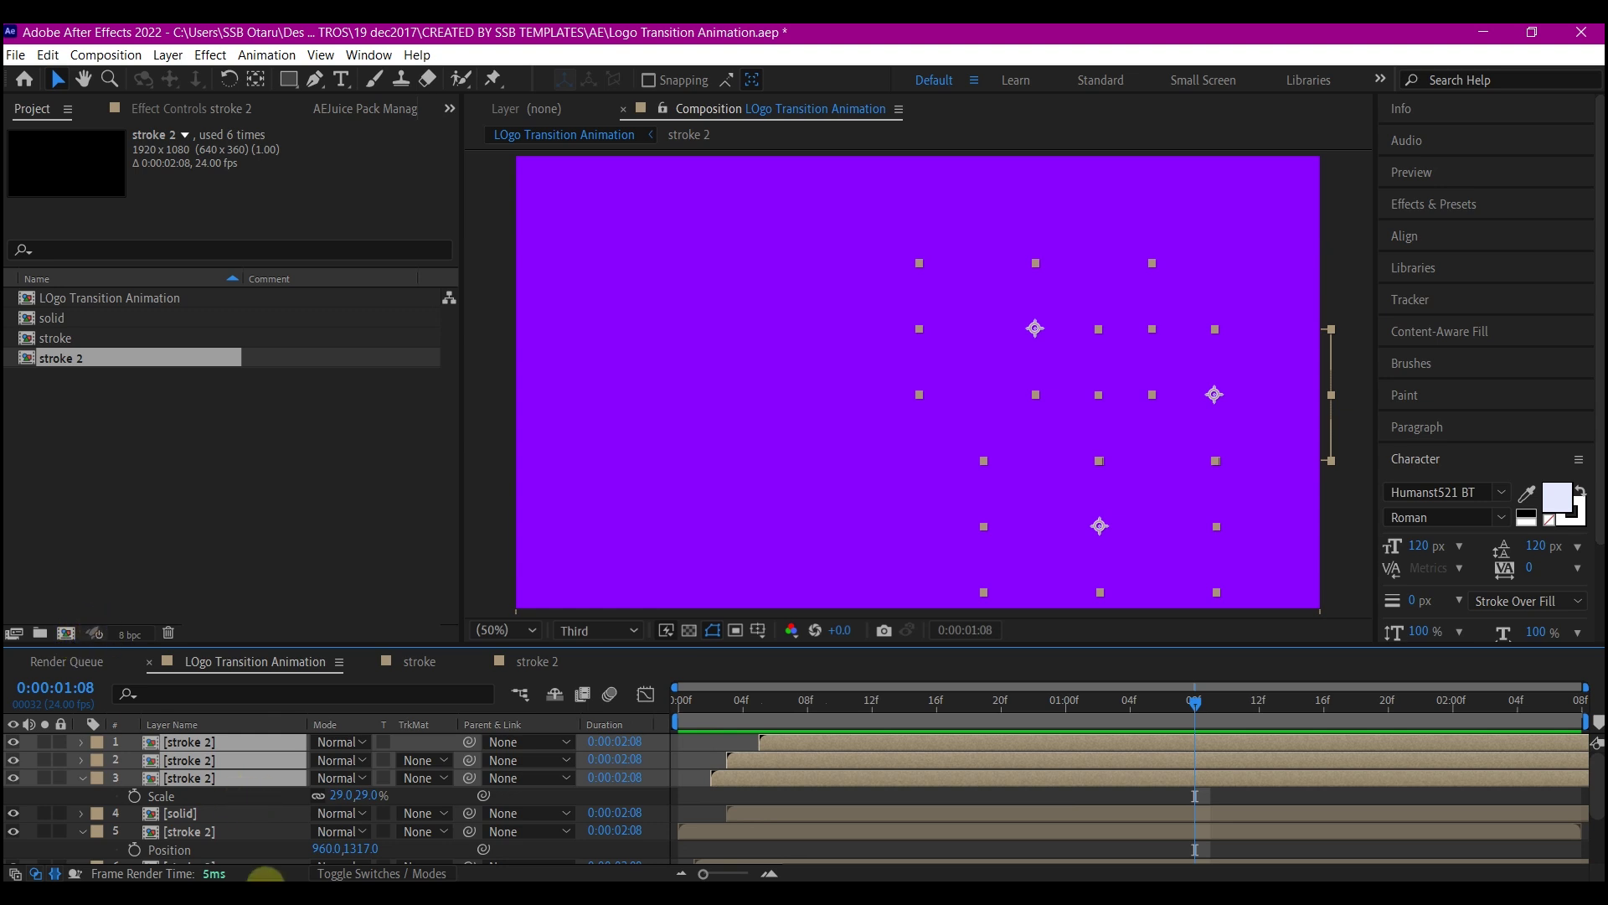
pyautogui.click(267, 875)
# Import BOX LOGO.ai from File Explorer into the Project panel as a Composition
pyautogui.moveTo(1388, 388); pyautogui.dragTo(163, 494)
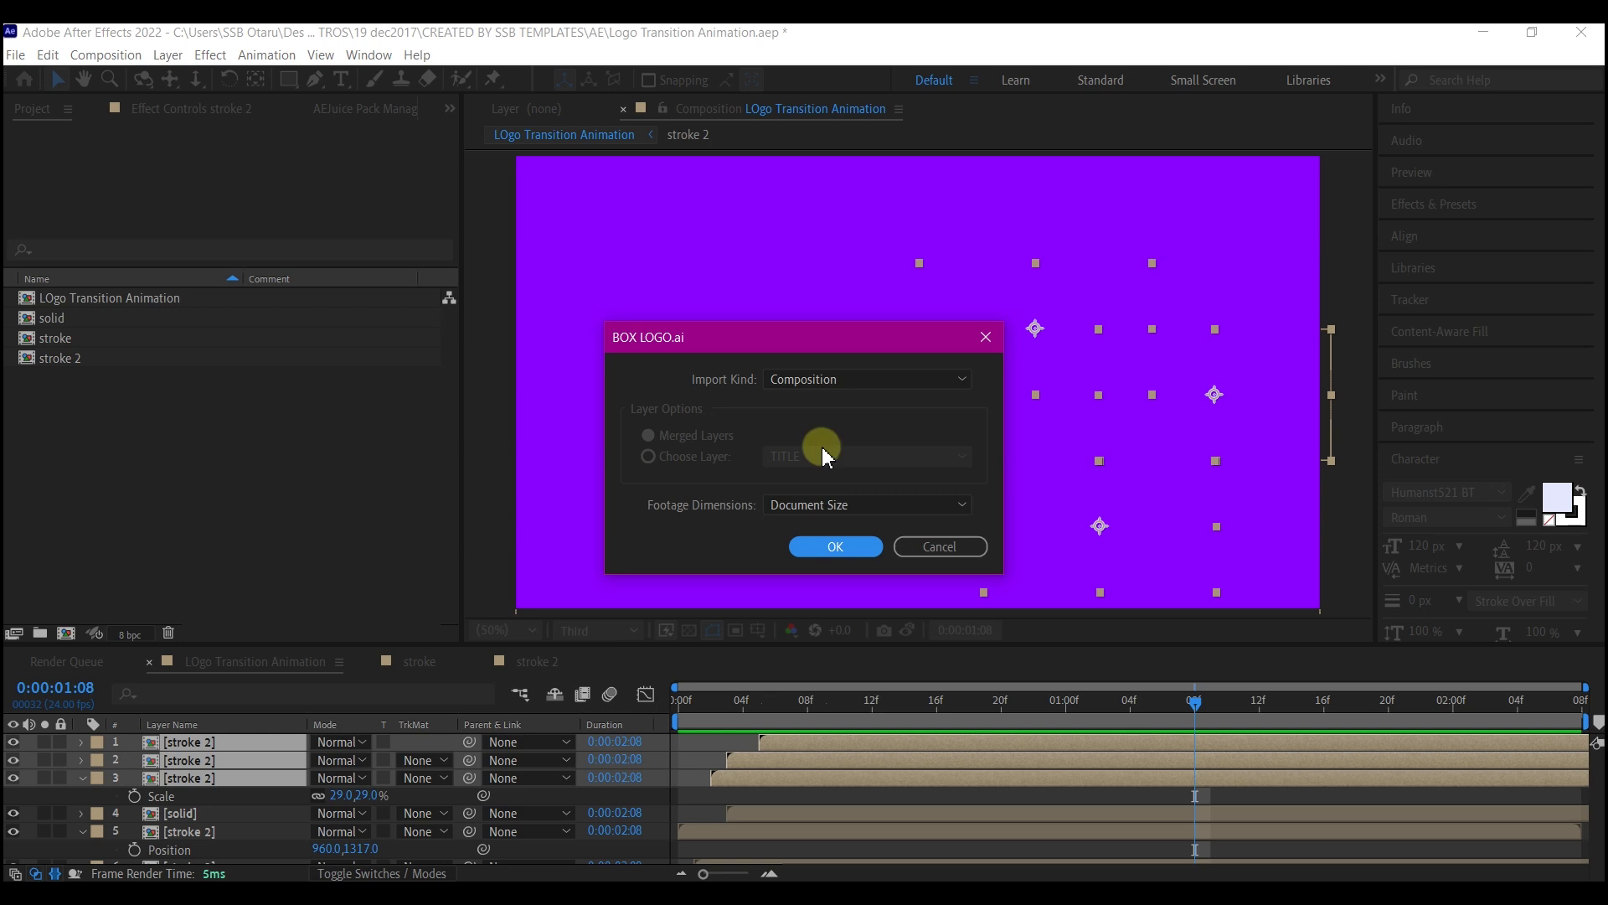
pyautogui.click(842, 381)
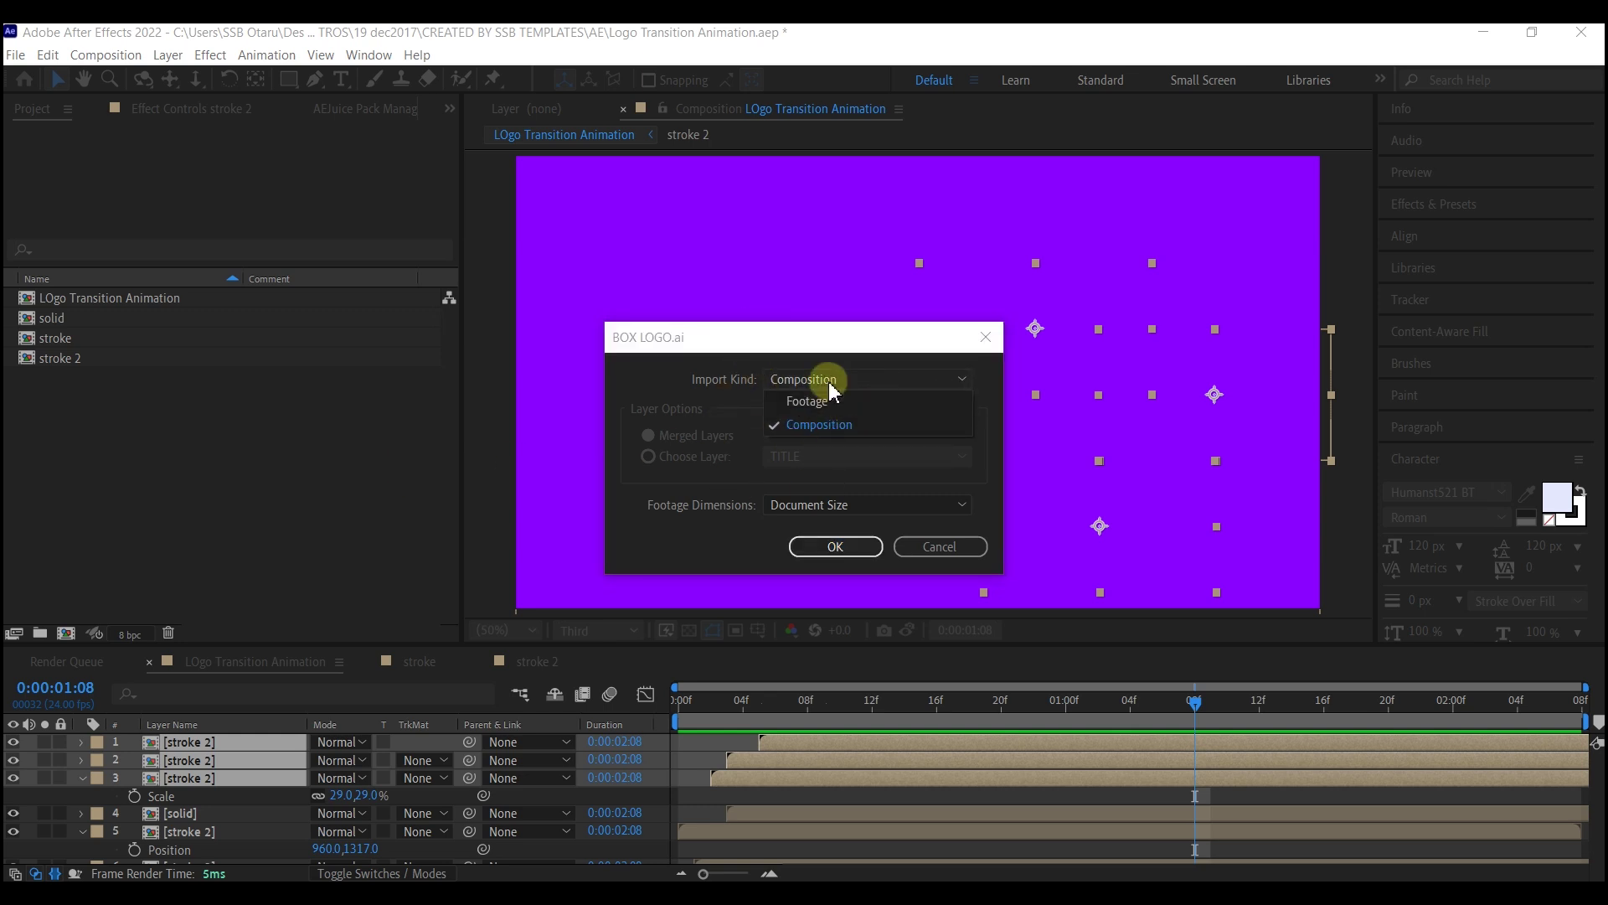
pyautogui.click(733, 407)
pyautogui.click(838, 546)
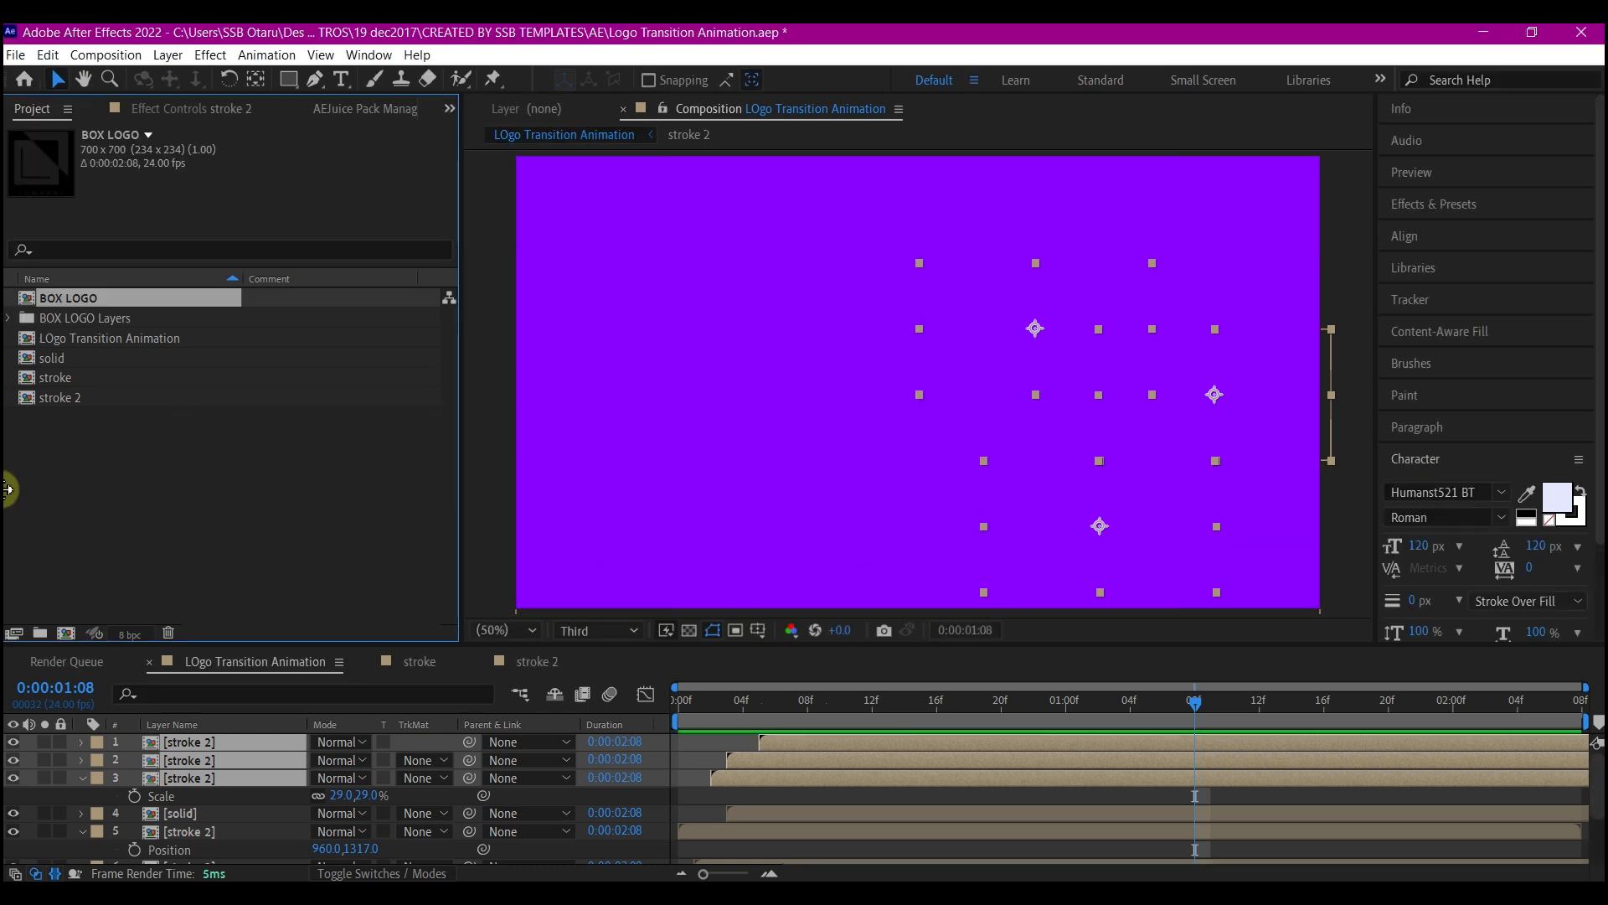
# Place BOX LOGO at the top of the layer stack and scale it to 31%
pyautogui.moveTo(27, 301); pyautogui.dragTo(160, 744)
pyautogui.press('s')
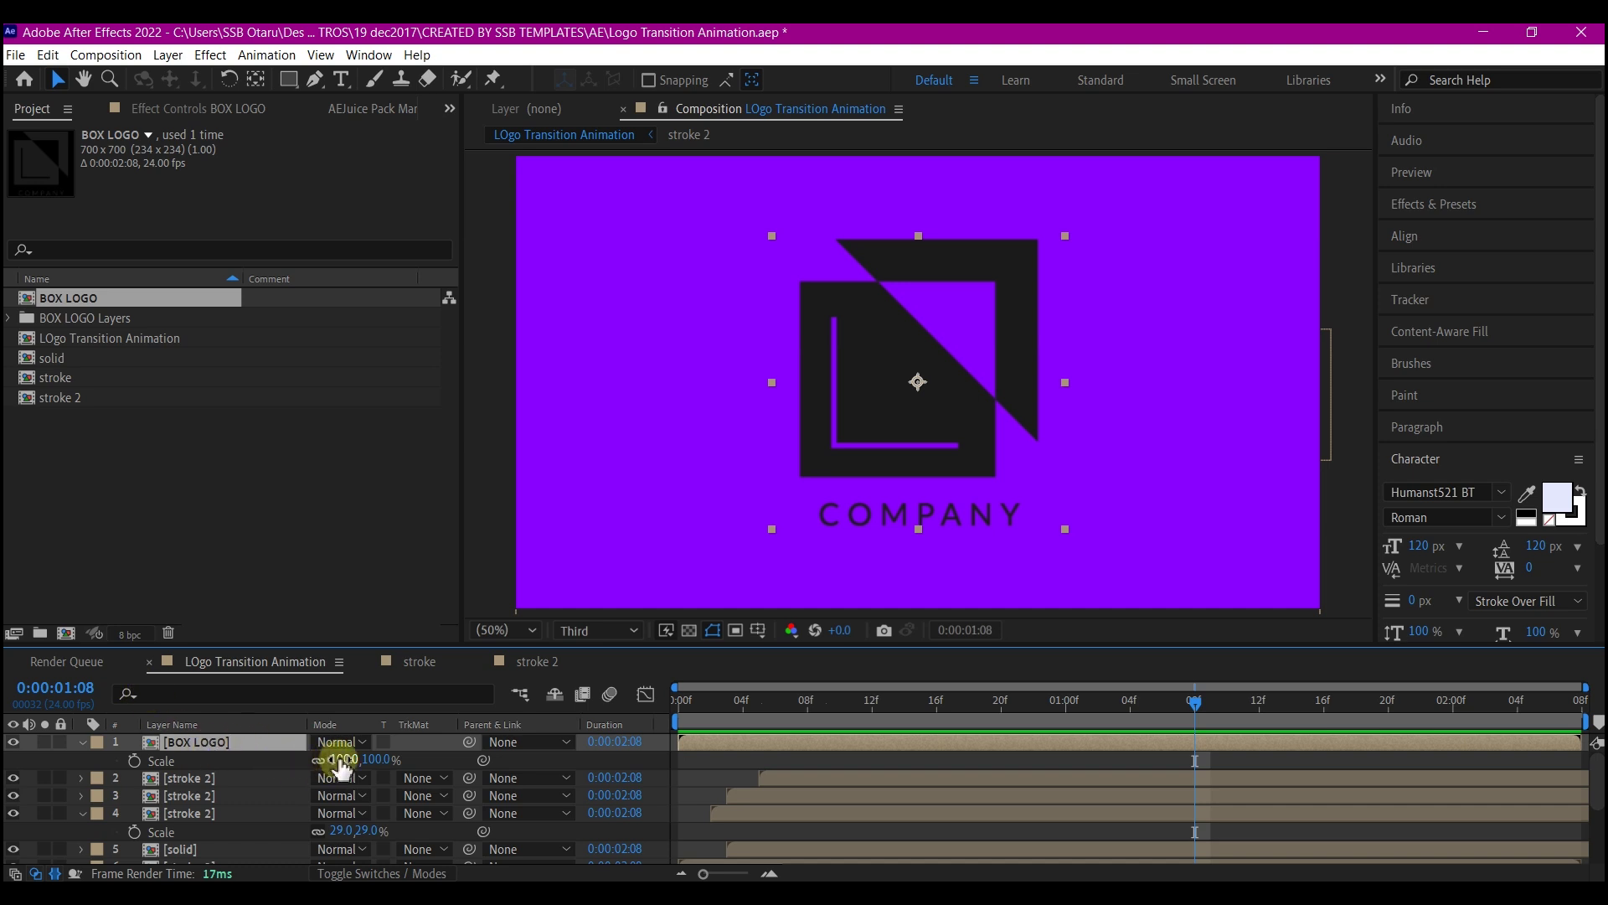
pyautogui.moveTo(346, 761); pyautogui.dragTo(285, 769)
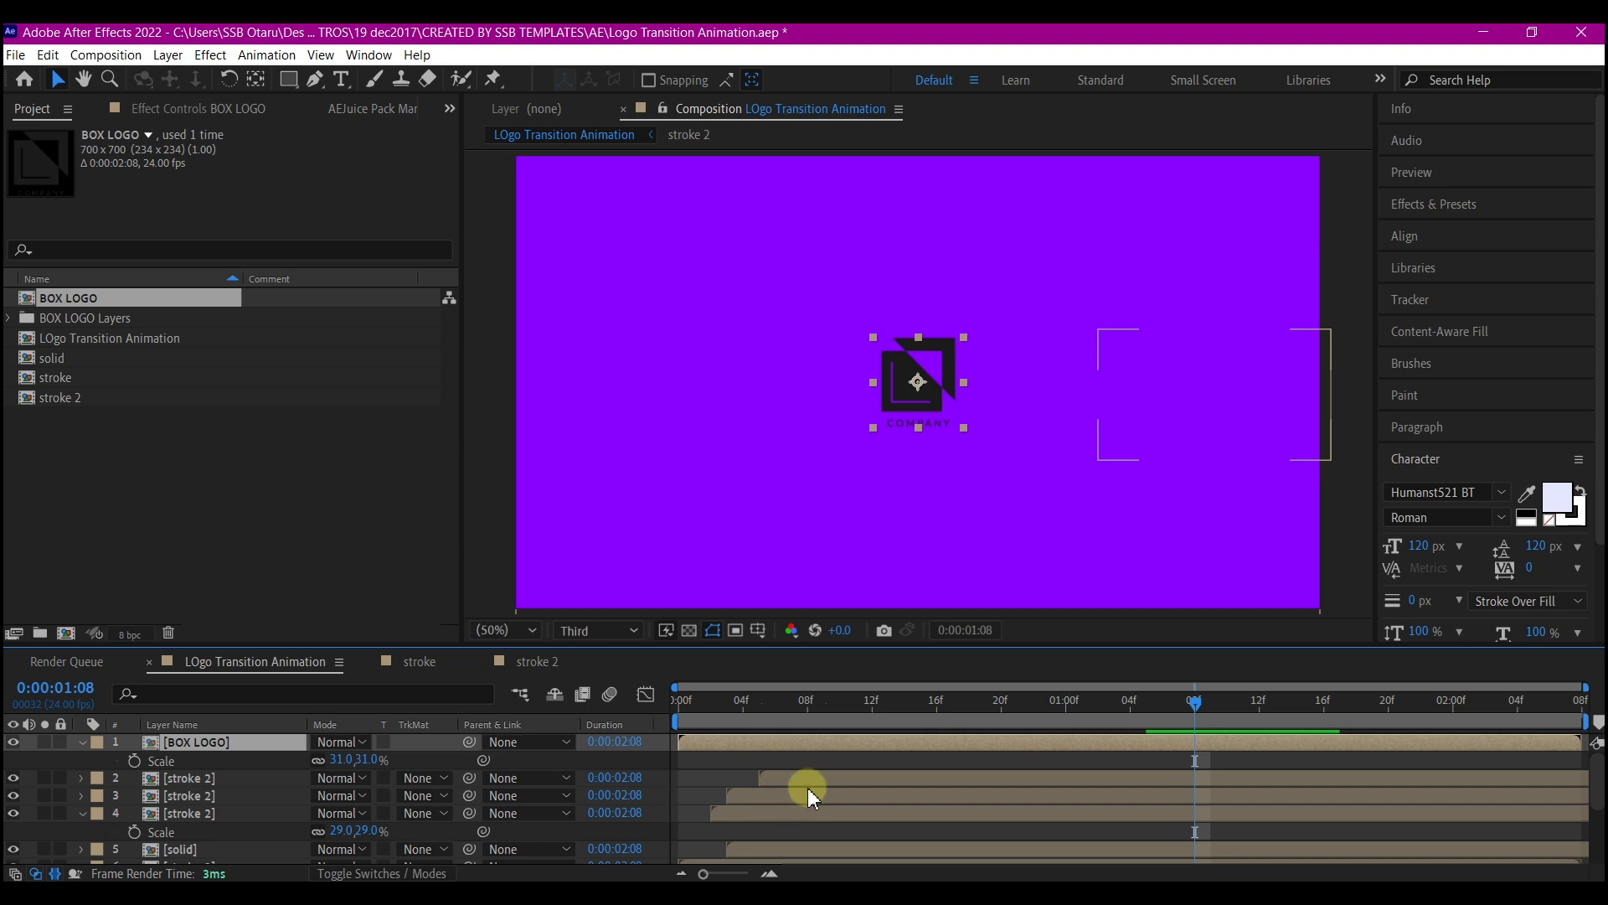
# Fill the logo with white (FFFFFF) and scrub the timeline to check it
pyautogui.hotkey('ctrl', 'alt', 'shift', 'e')
pyautogui.click(257, 207)
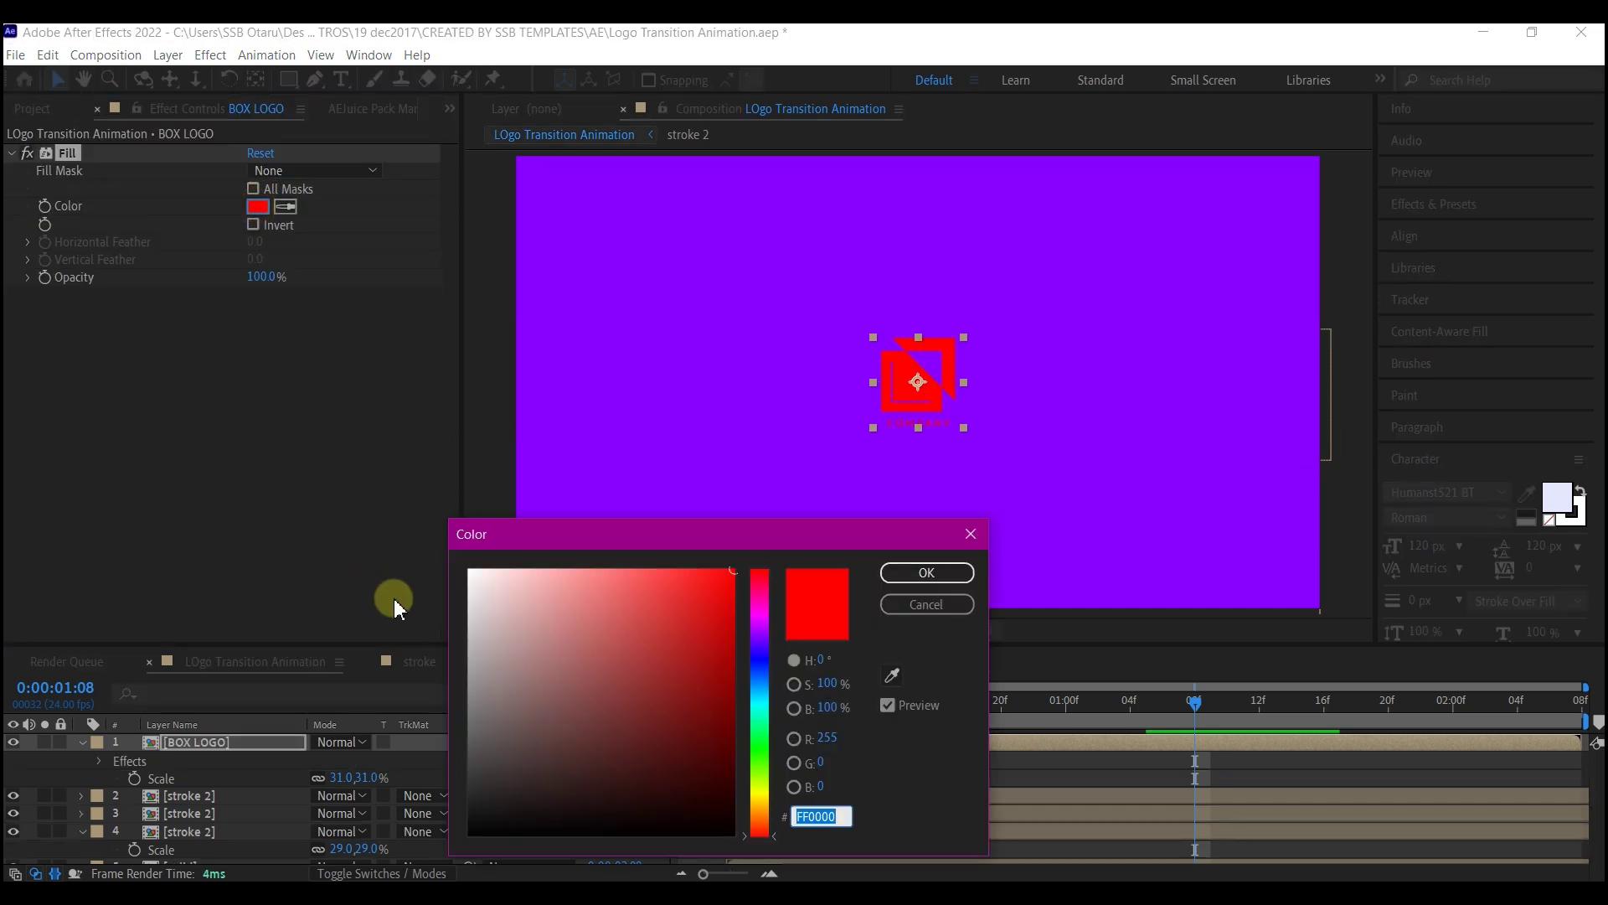
pyautogui.moveTo(531, 633); pyautogui.dragTo(469, 512)
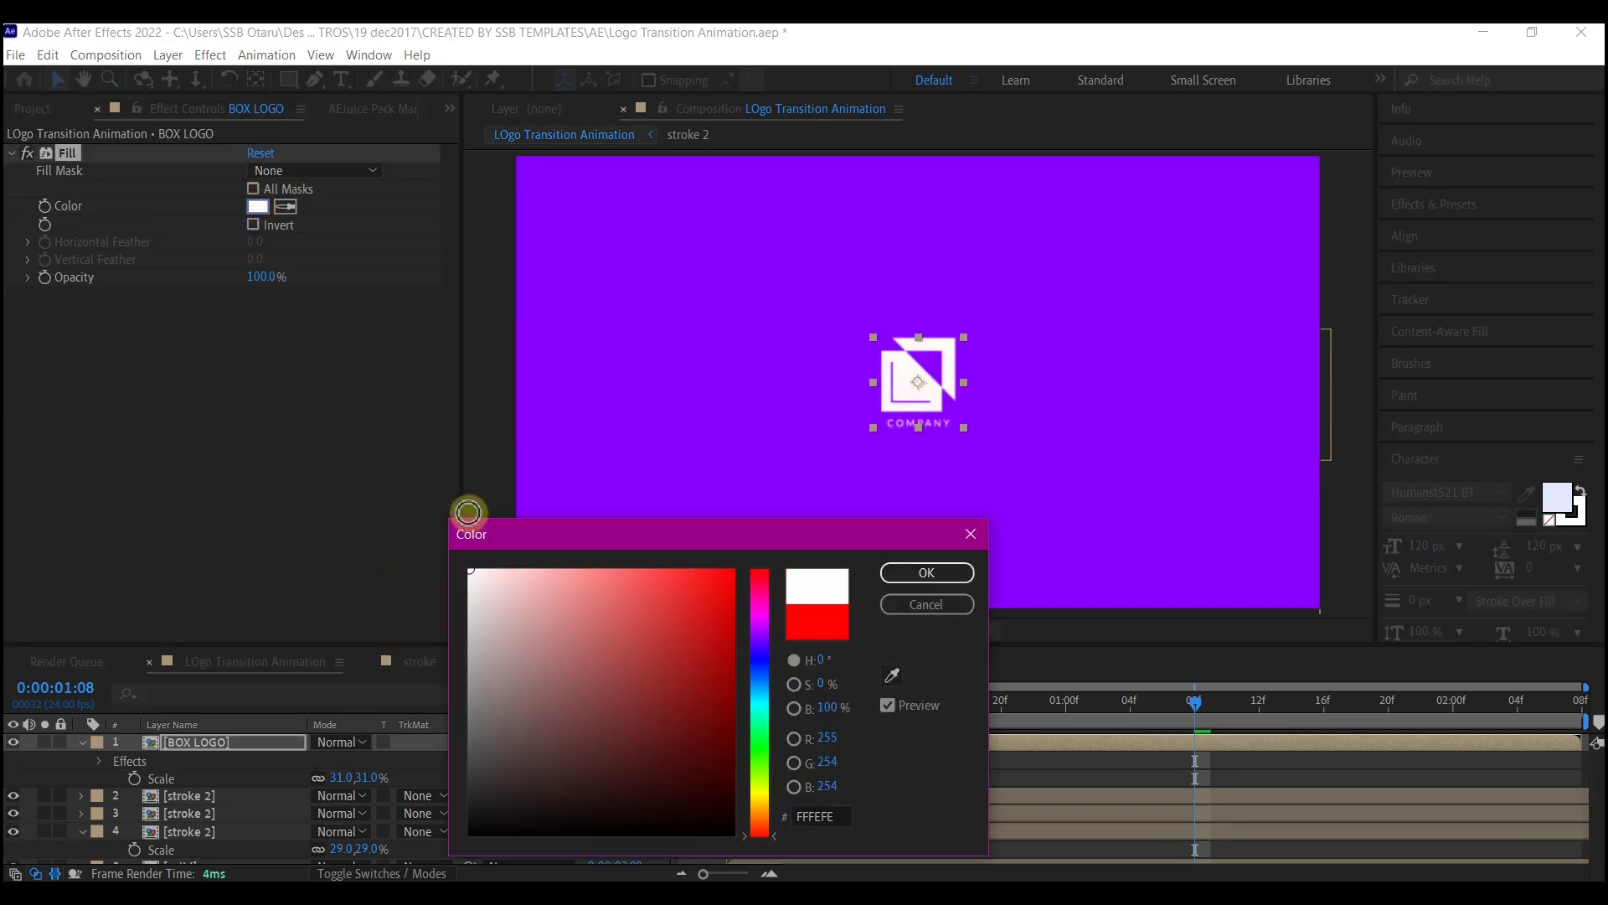
pyautogui.click(926, 573)
pyautogui.moveTo(846, 704); pyautogui.dragTo(913, 724)
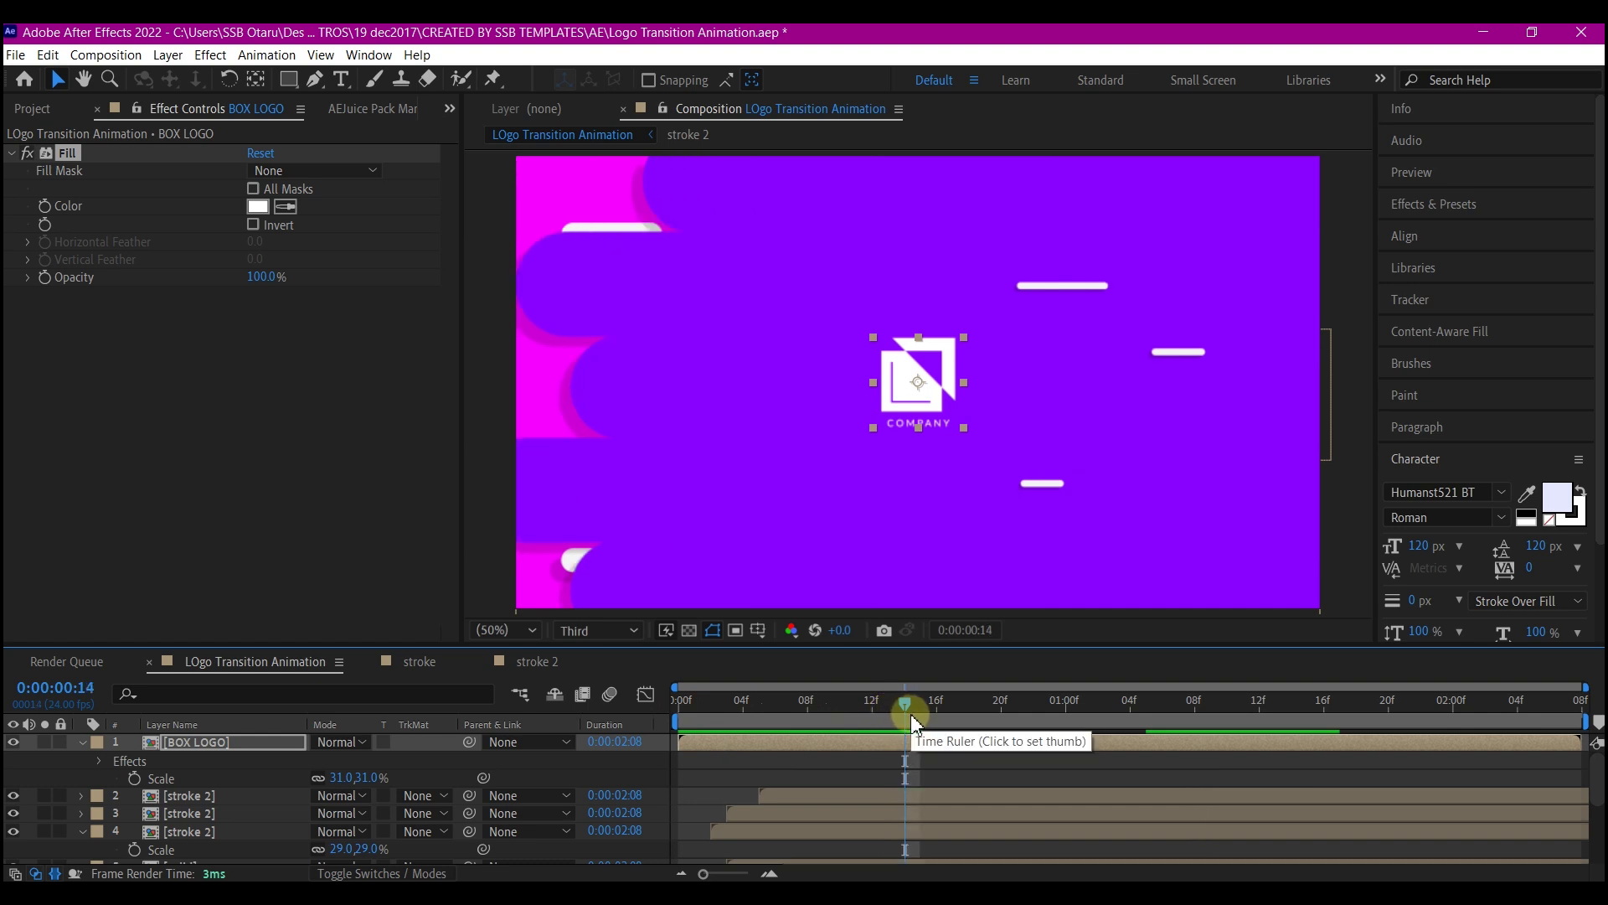
# Keyframe the logo's Position so it slides in from off-frame right to the centre
pyautogui.press('p')
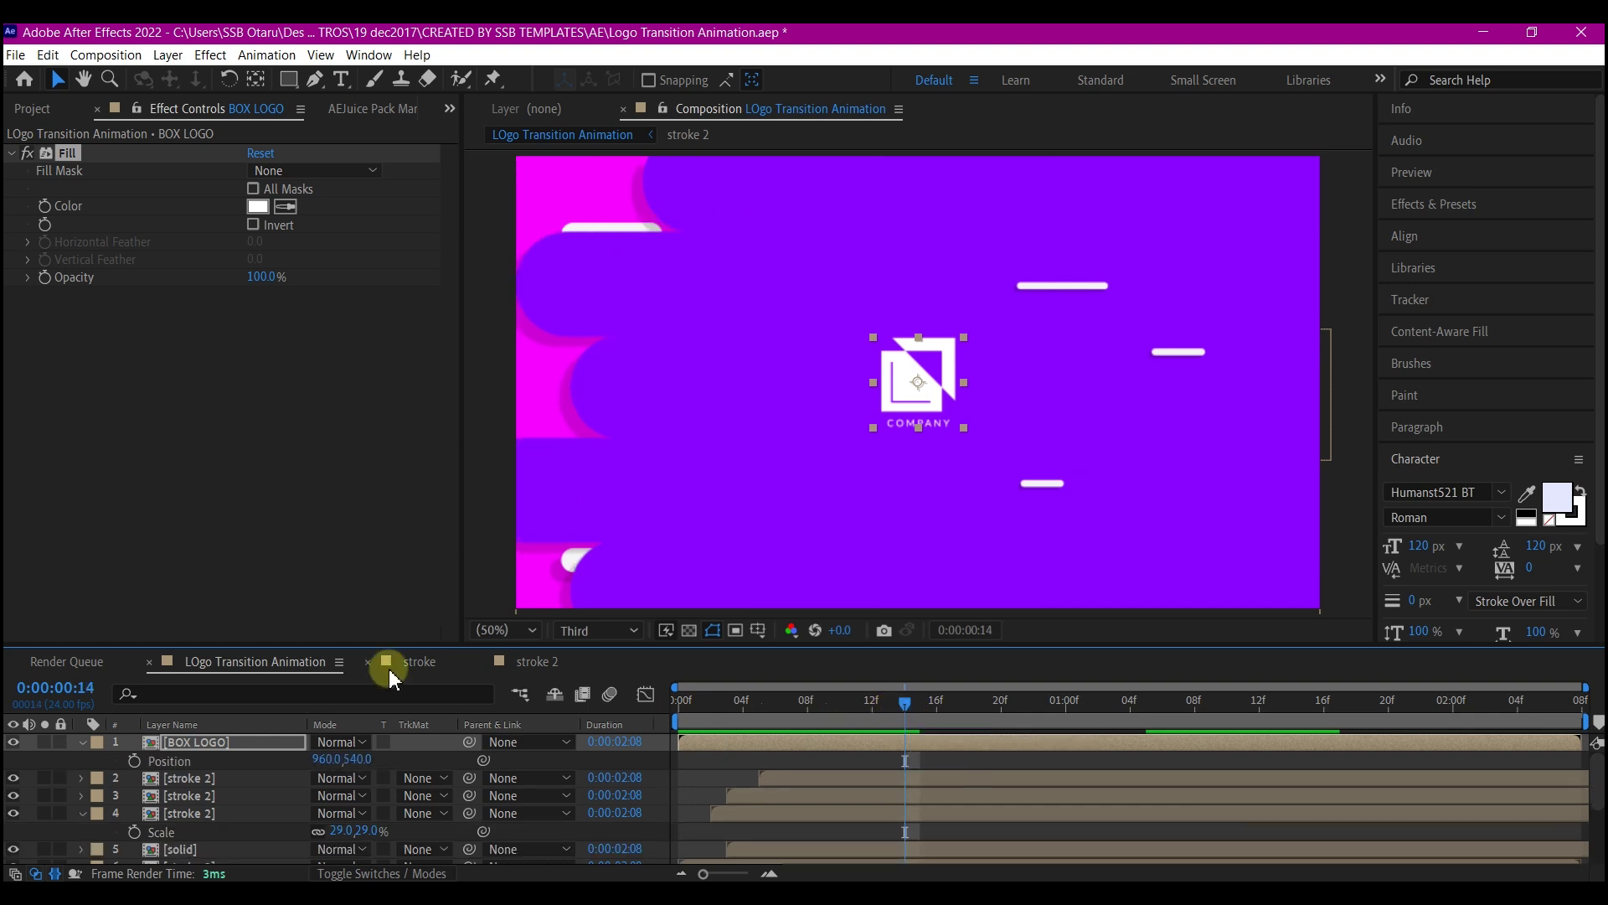
pyautogui.click(134, 761)
pyautogui.moveTo(749, 721)
pyautogui.mouseDown()
pyautogui.moveTo(766, 705)
pyautogui.moveTo(667, 706)
pyautogui.moveTo(856, 714)
pyautogui.moveTo(775, 722)
pyautogui.mouseUp()
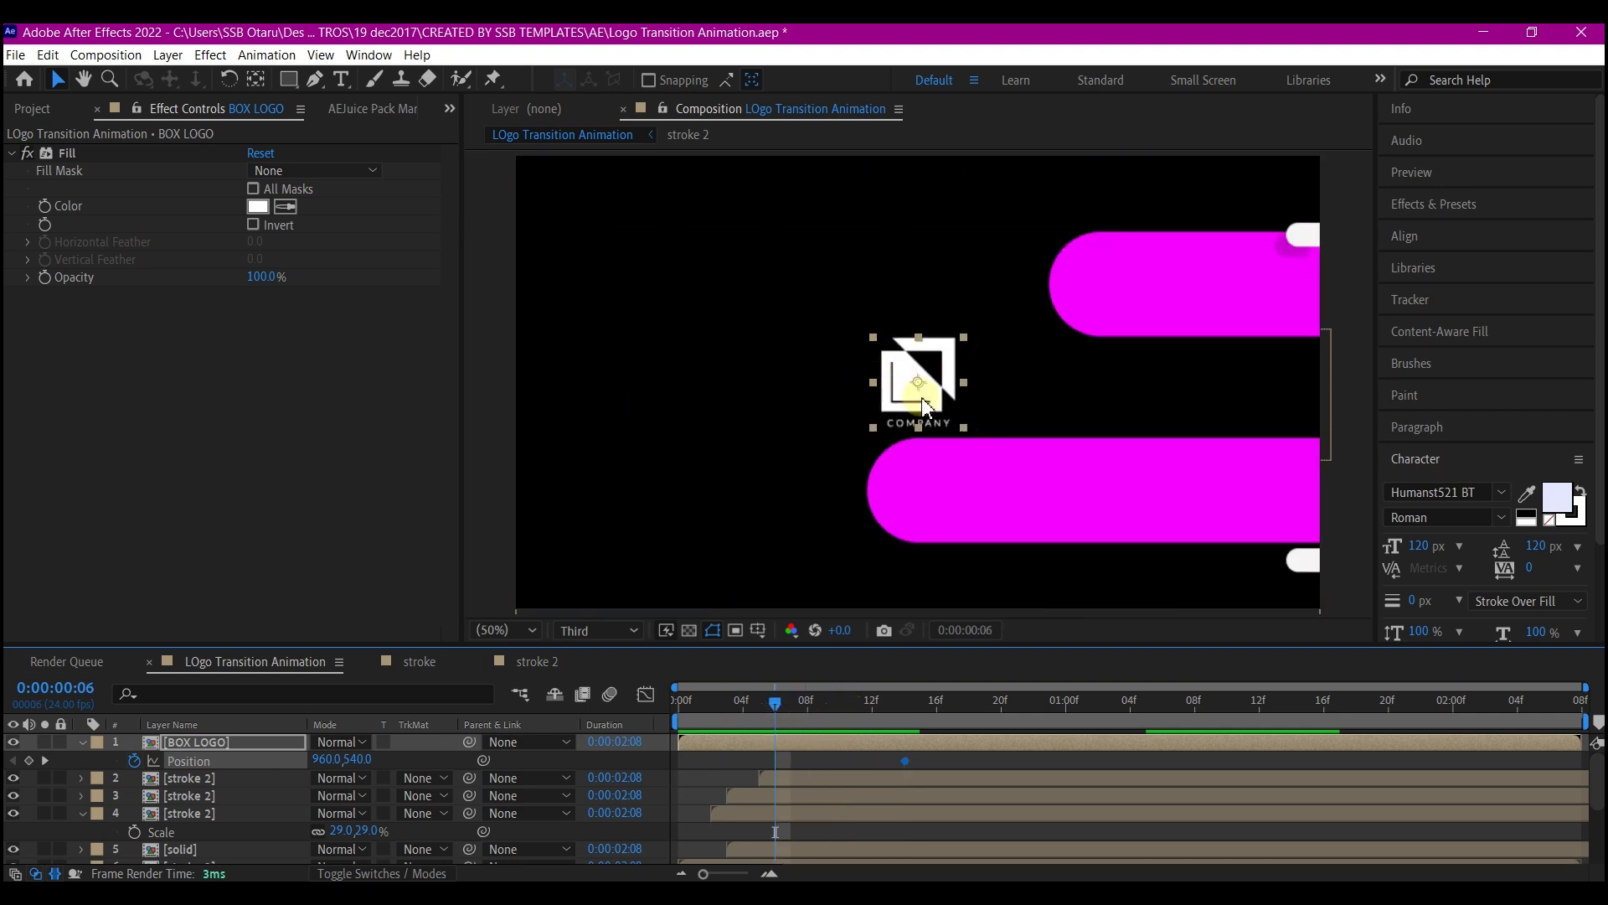
pyautogui.scroll(-2, 919, 388)
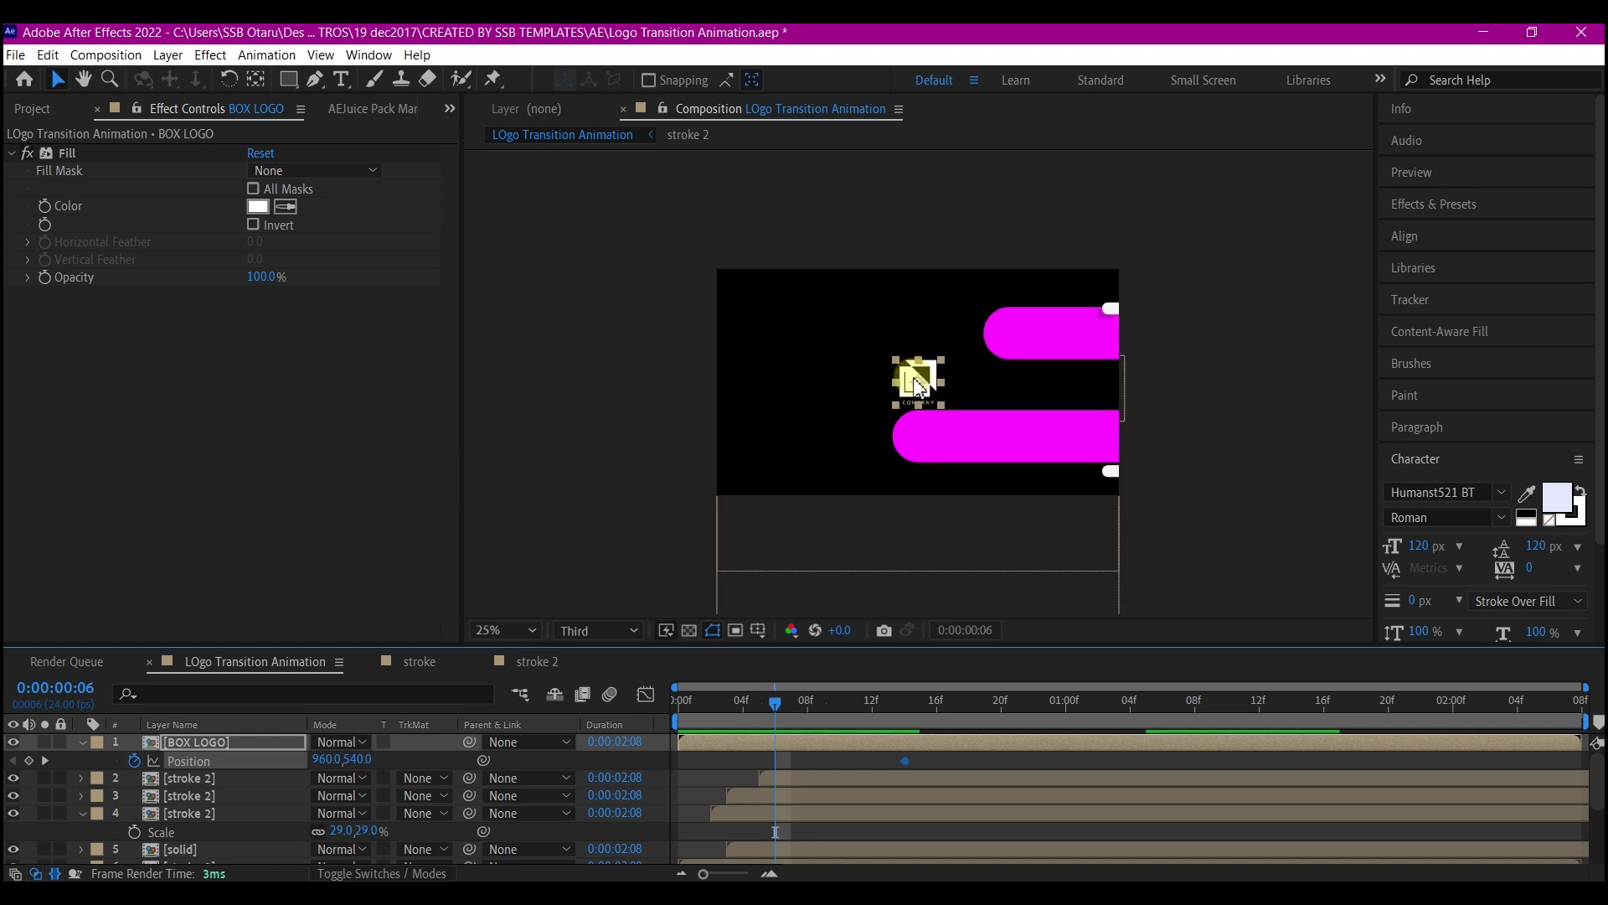
pyautogui.moveTo(918, 378); pyautogui.dragTo(1176, 401)
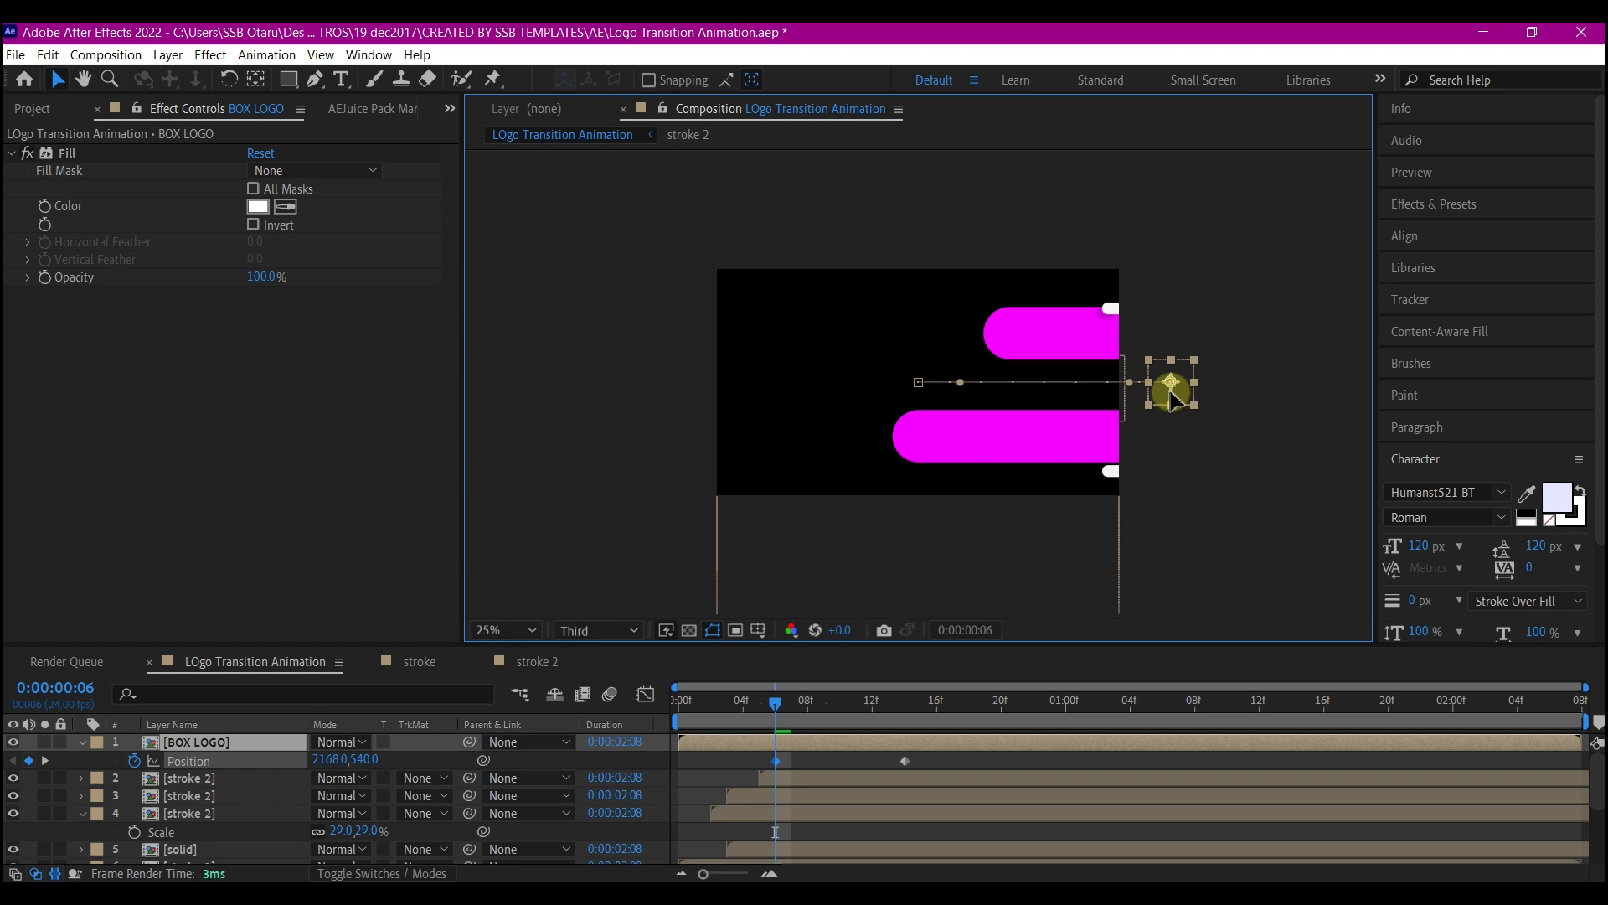
# Hold the logo at 960,540 until 1:20, then exit left to -476,540 at 2:00
pyautogui.moveTo(775, 700); pyautogui.dragTo(1054, 727)
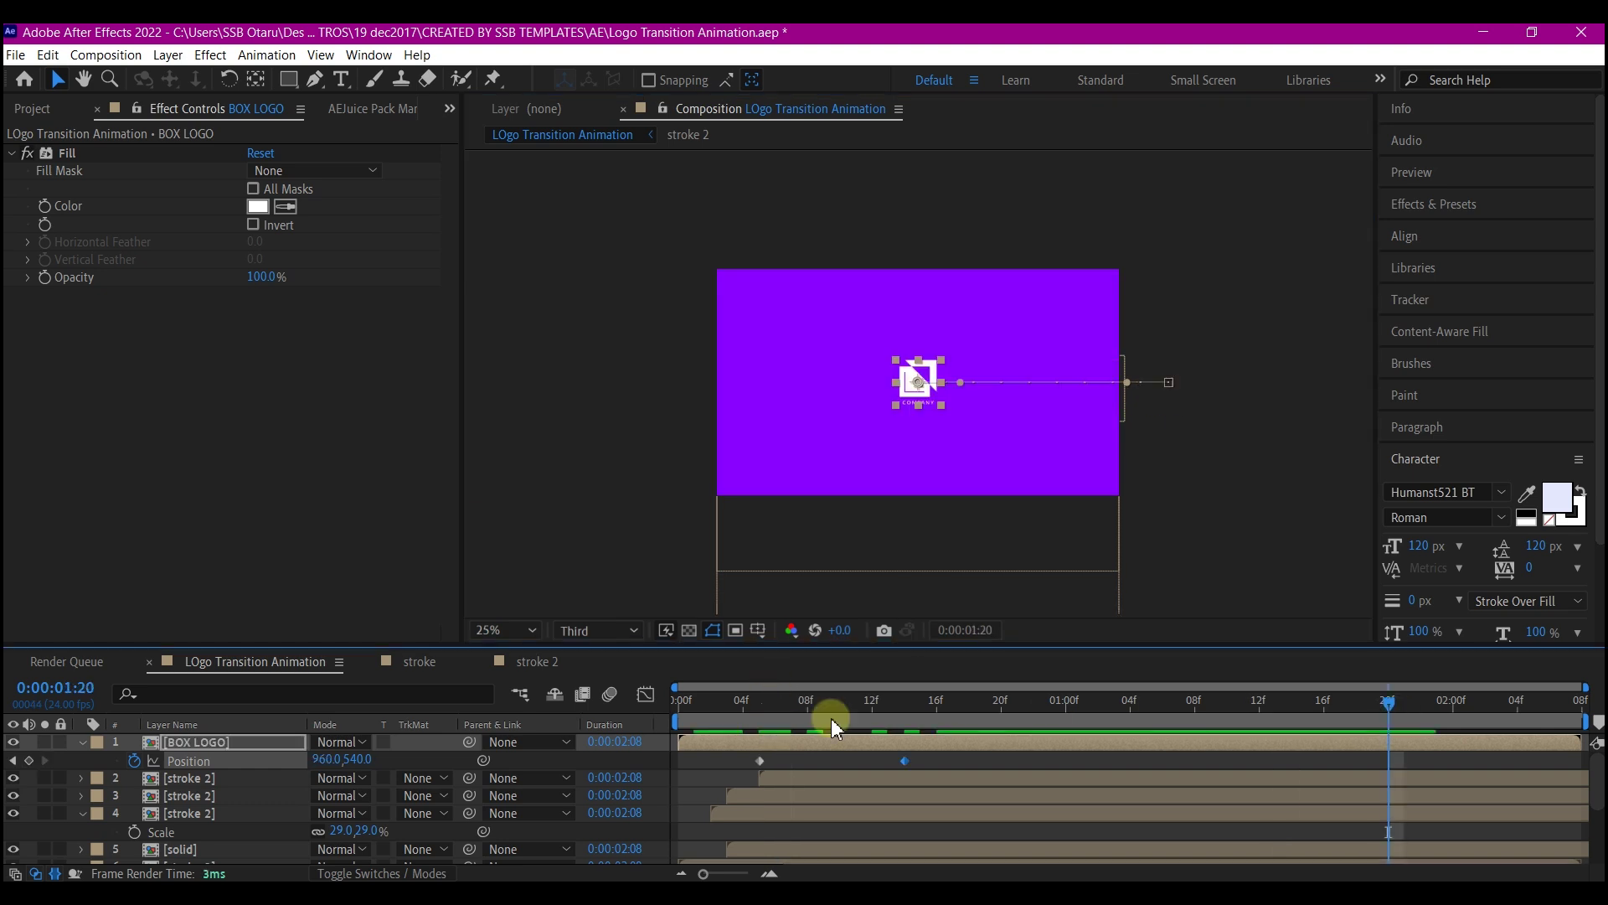
pyautogui.click(906, 761)
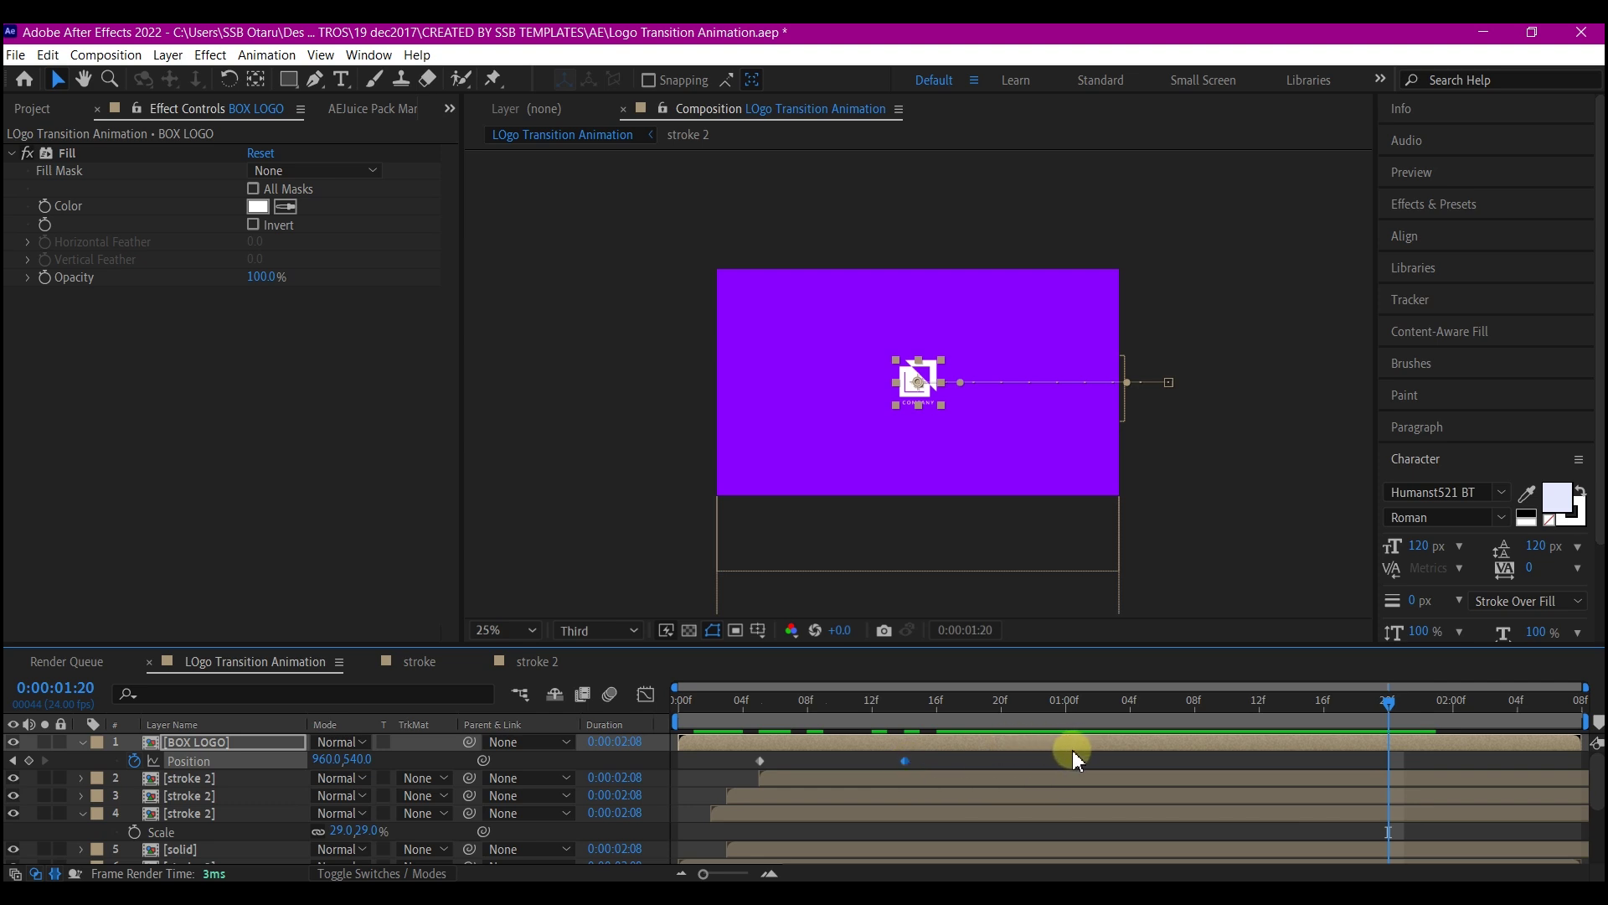
pyautogui.hotkey('alt', 'shift', 'p')
pyautogui.moveTo(1381, 764); pyautogui.dragTo(1308, 762)
pyautogui.moveTo(1389, 702); pyautogui.dragTo(1455, 702)
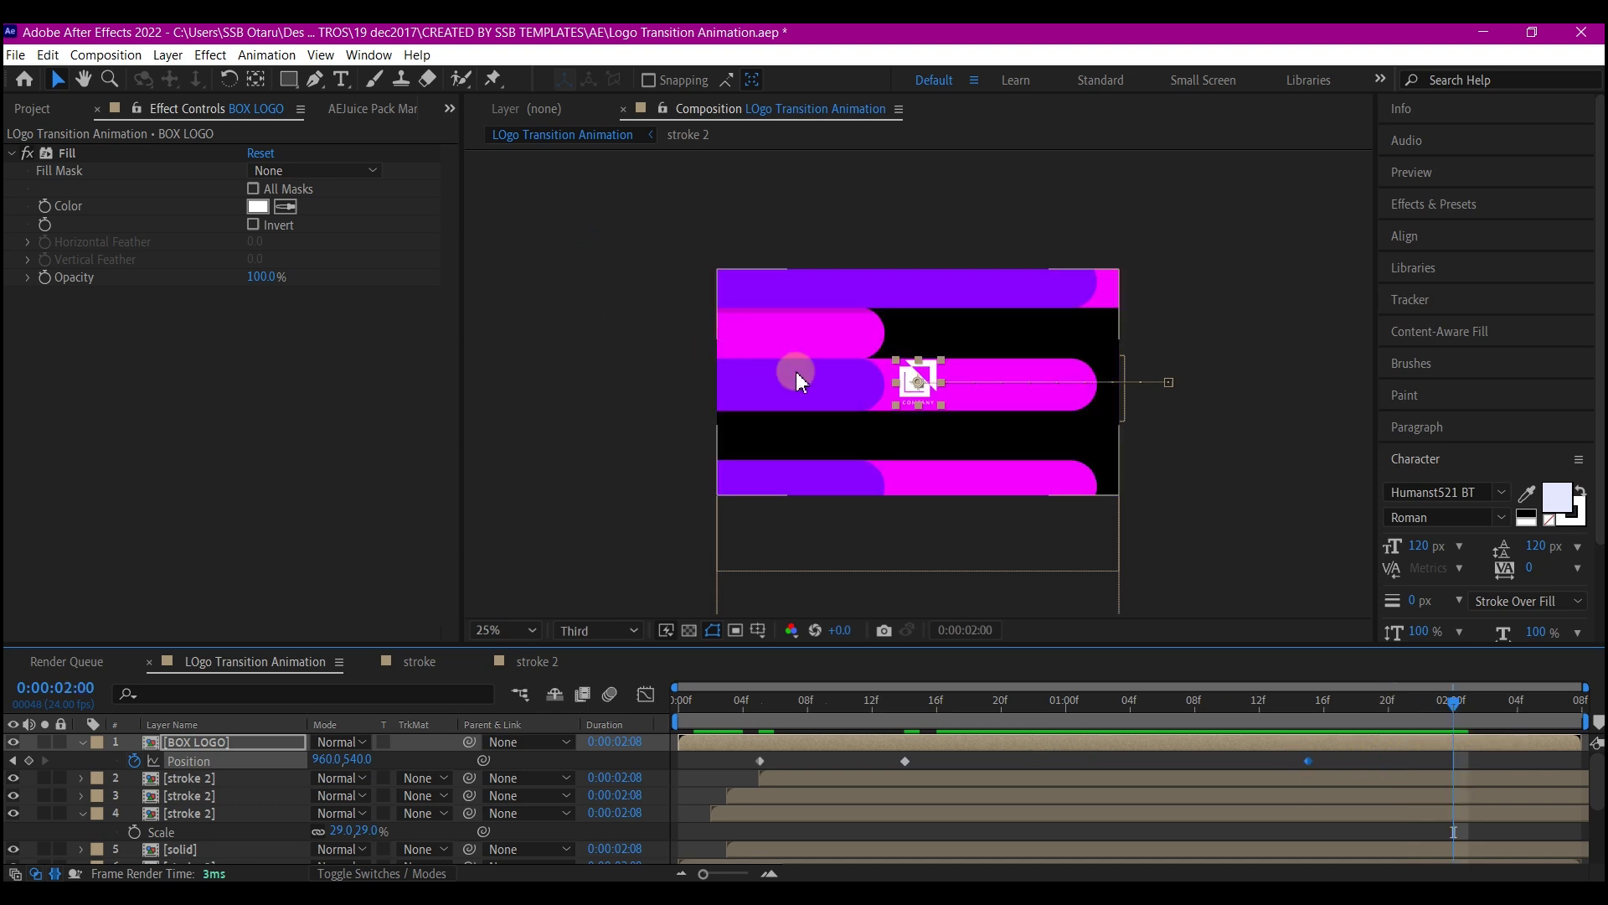
pyautogui.moveTo(918, 380); pyautogui.dragTo(616, 366)
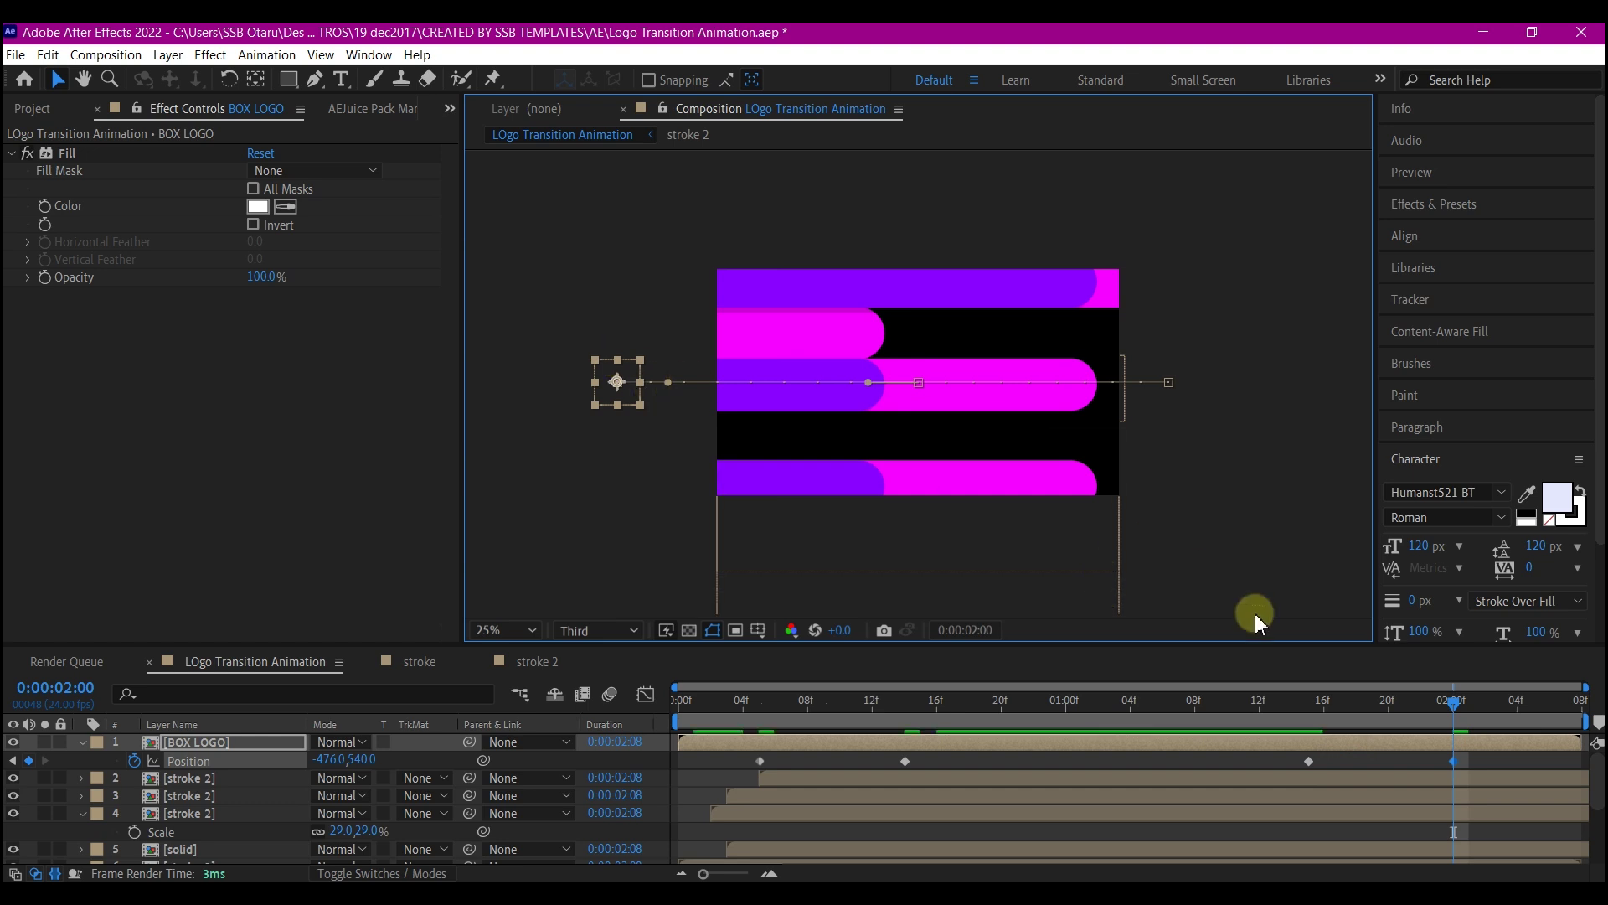
pyautogui.moveTo(1484, 760); pyautogui.dragTo(743, 766)
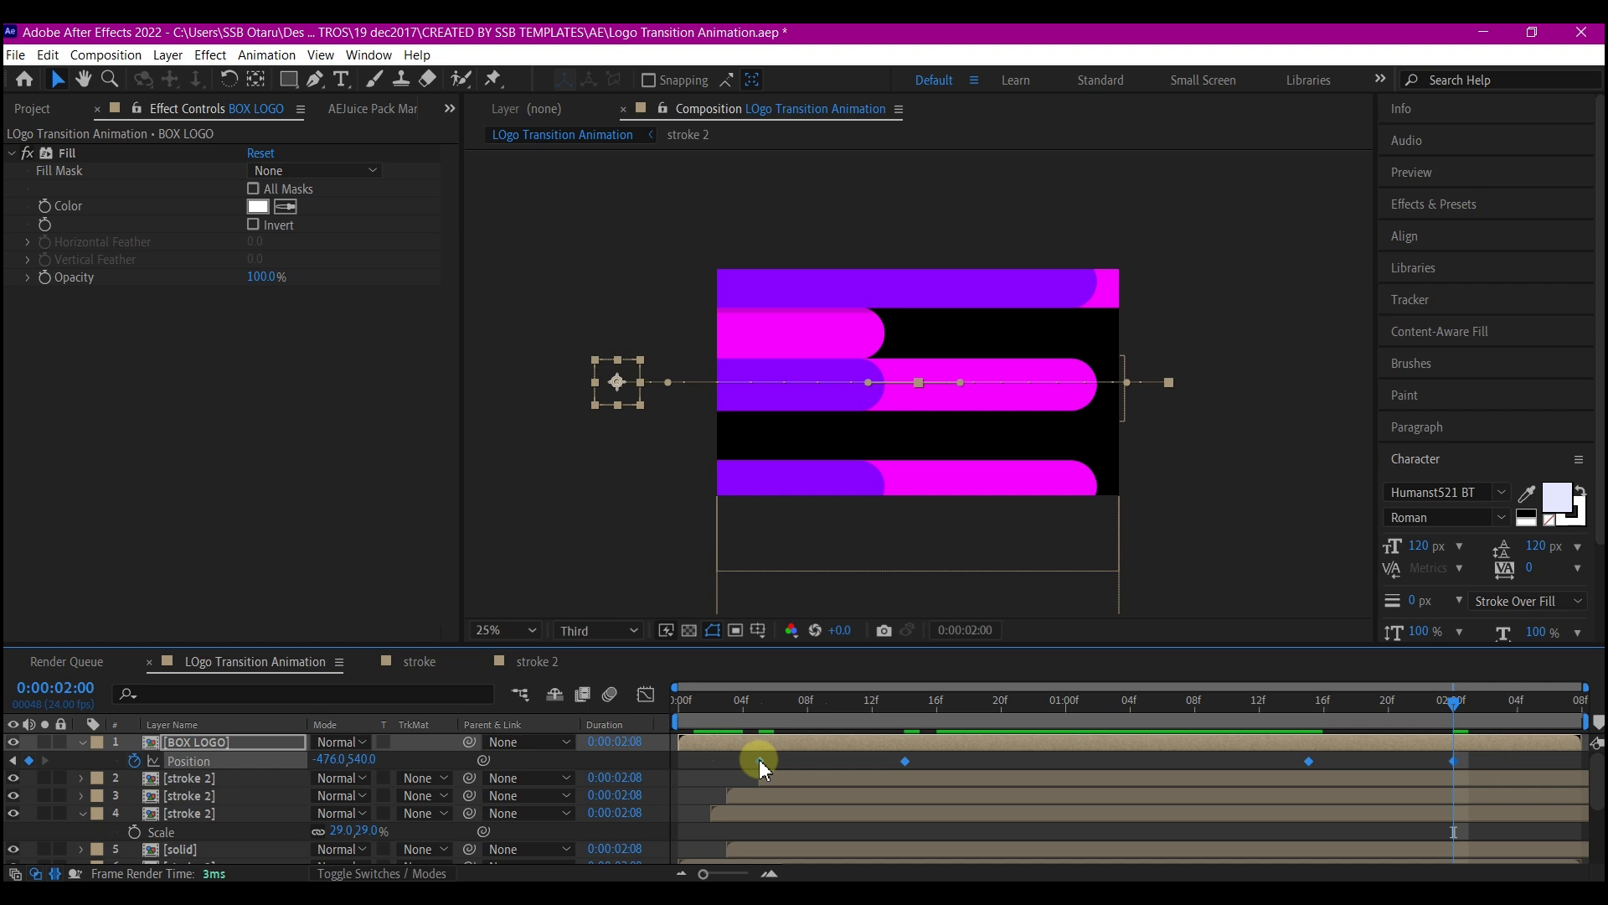
# Apply Easy Ease to all four logo Position keyframes
pyautogui.rightClick(760, 761)
pyautogui.moveTo(821, 748)
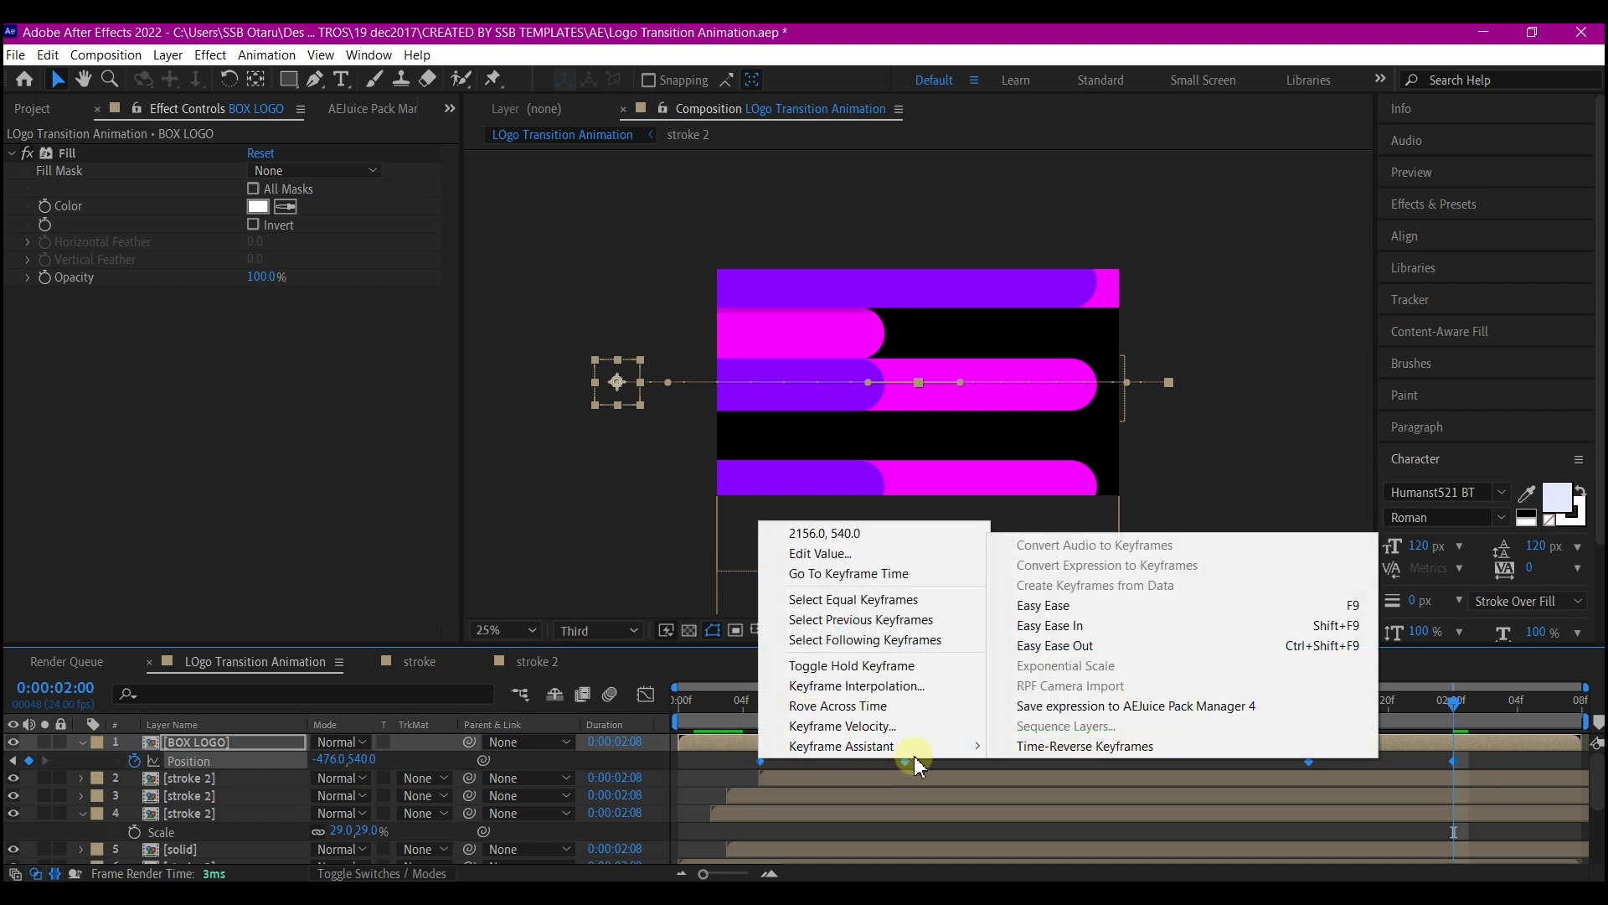
pyautogui.click(1133, 608)
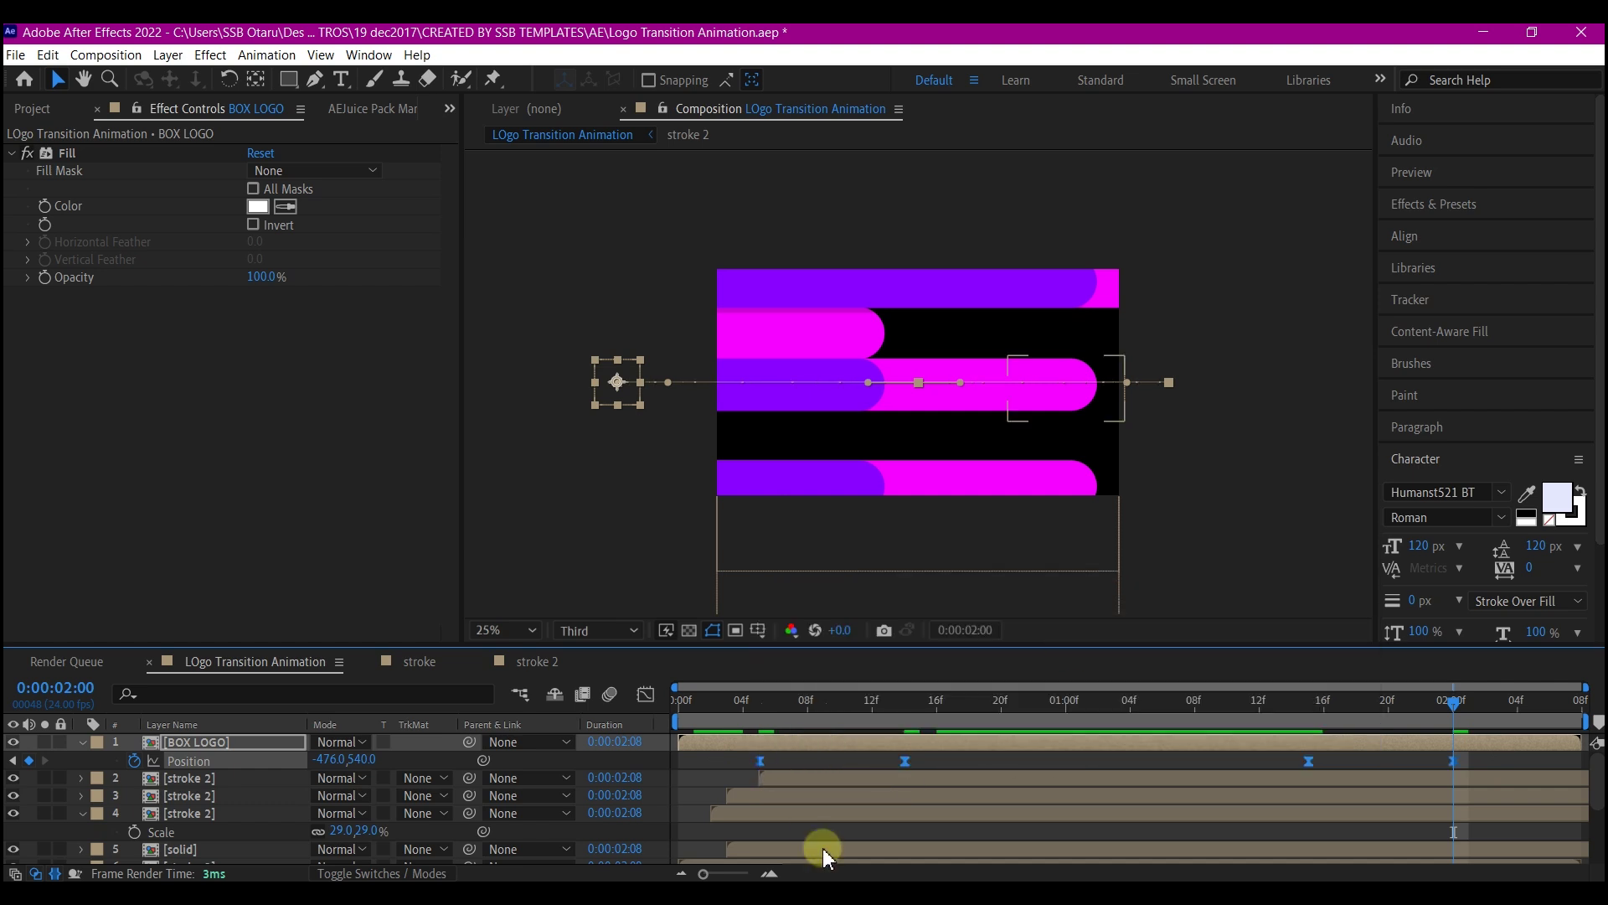
pyautogui.click(917, 764)
# Sharpen the entrance and exit speed peaks in the Graph Editor, then save the project
pyautogui.click(905, 763)
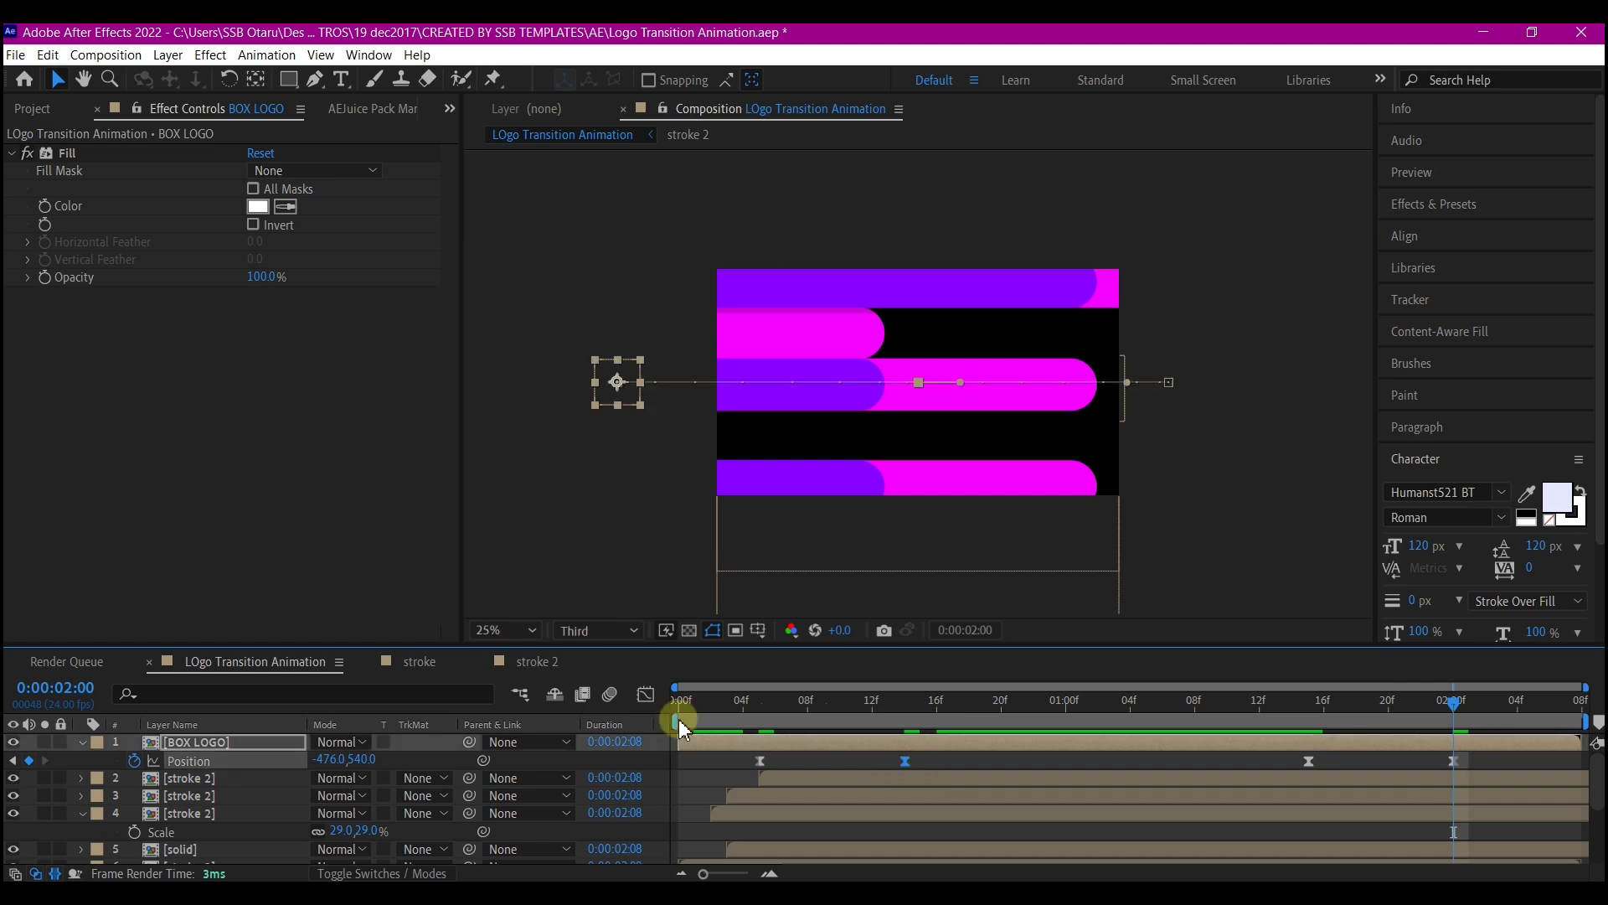
pyautogui.click(647, 695)
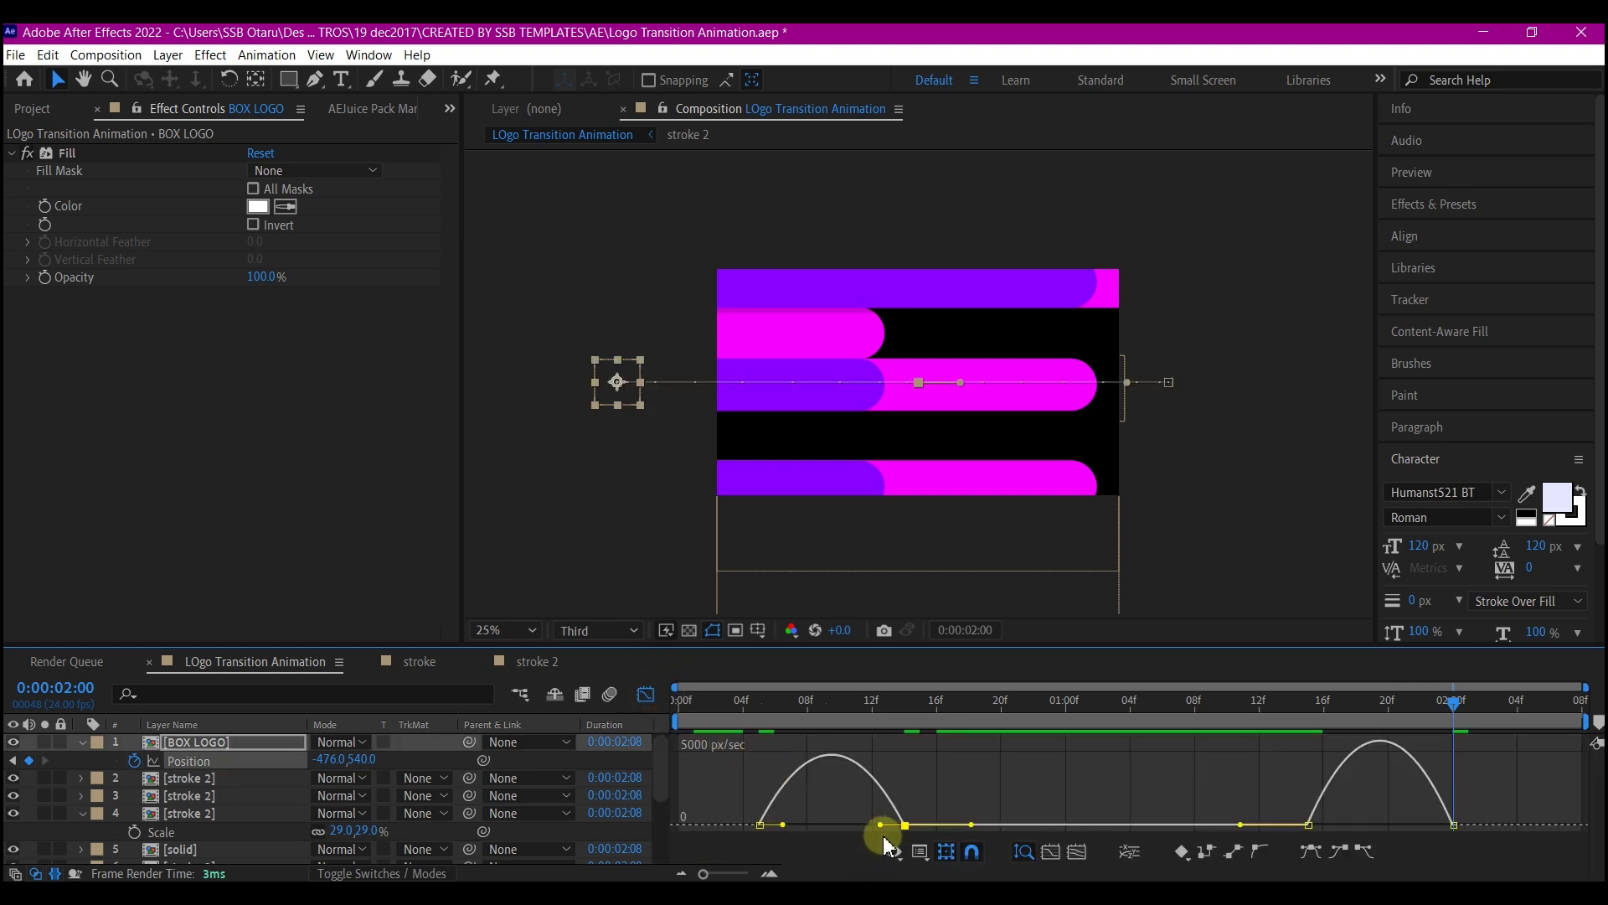
pyautogui.moveTo(880, 826); pyautogui.dragTo(831, 825)
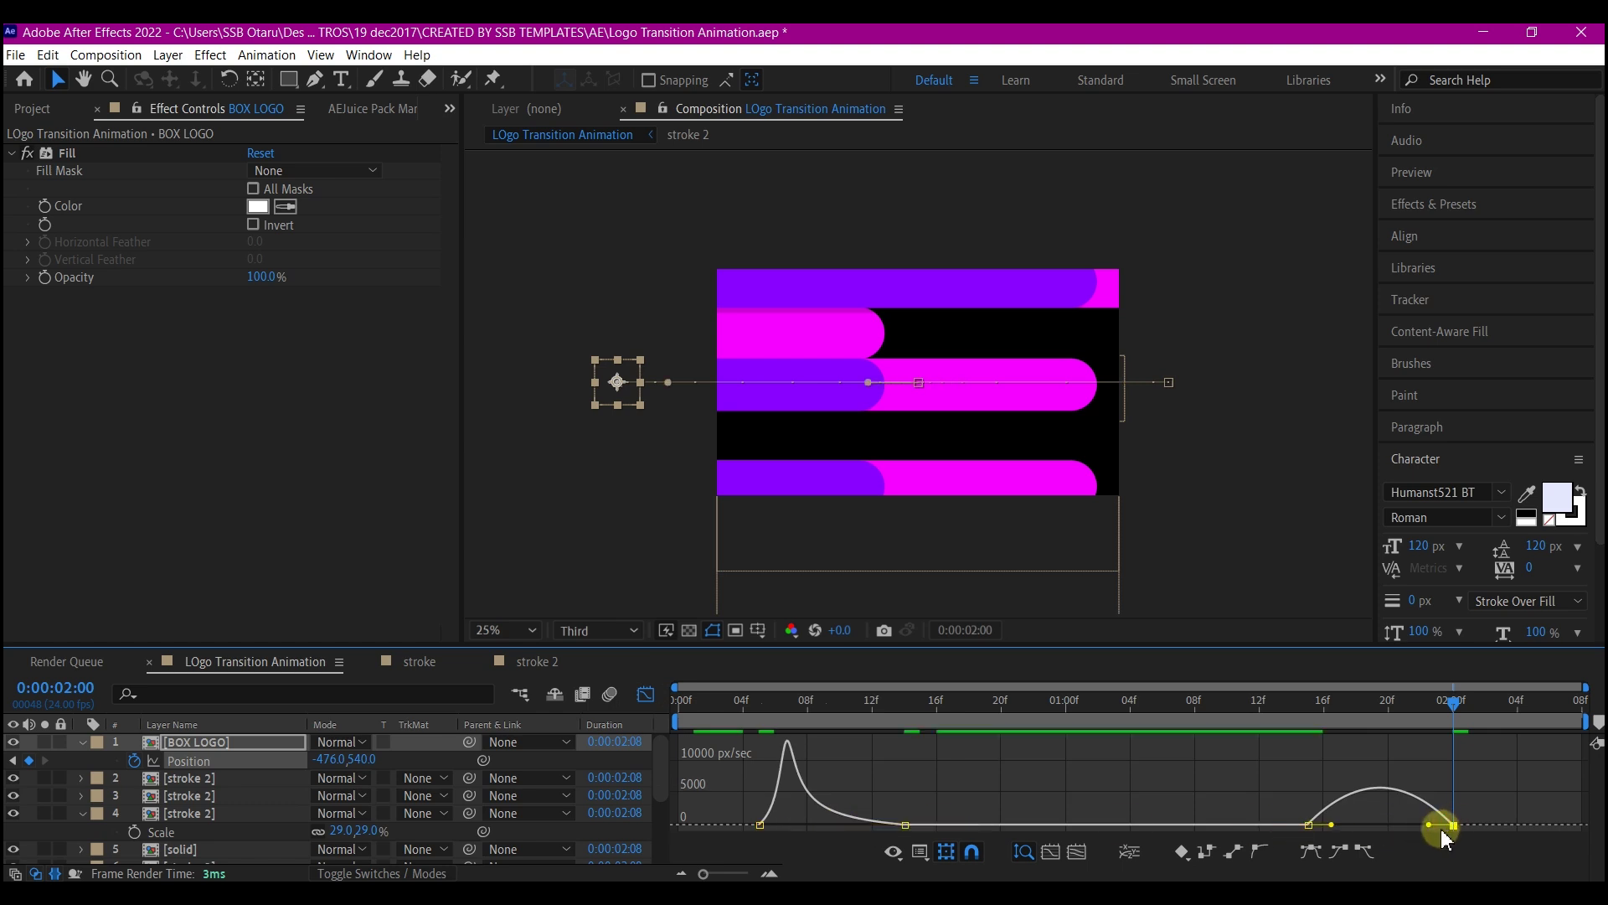
pyautogui.moveTo(1427, 827); pyautogui.dragTo(1379, 826)
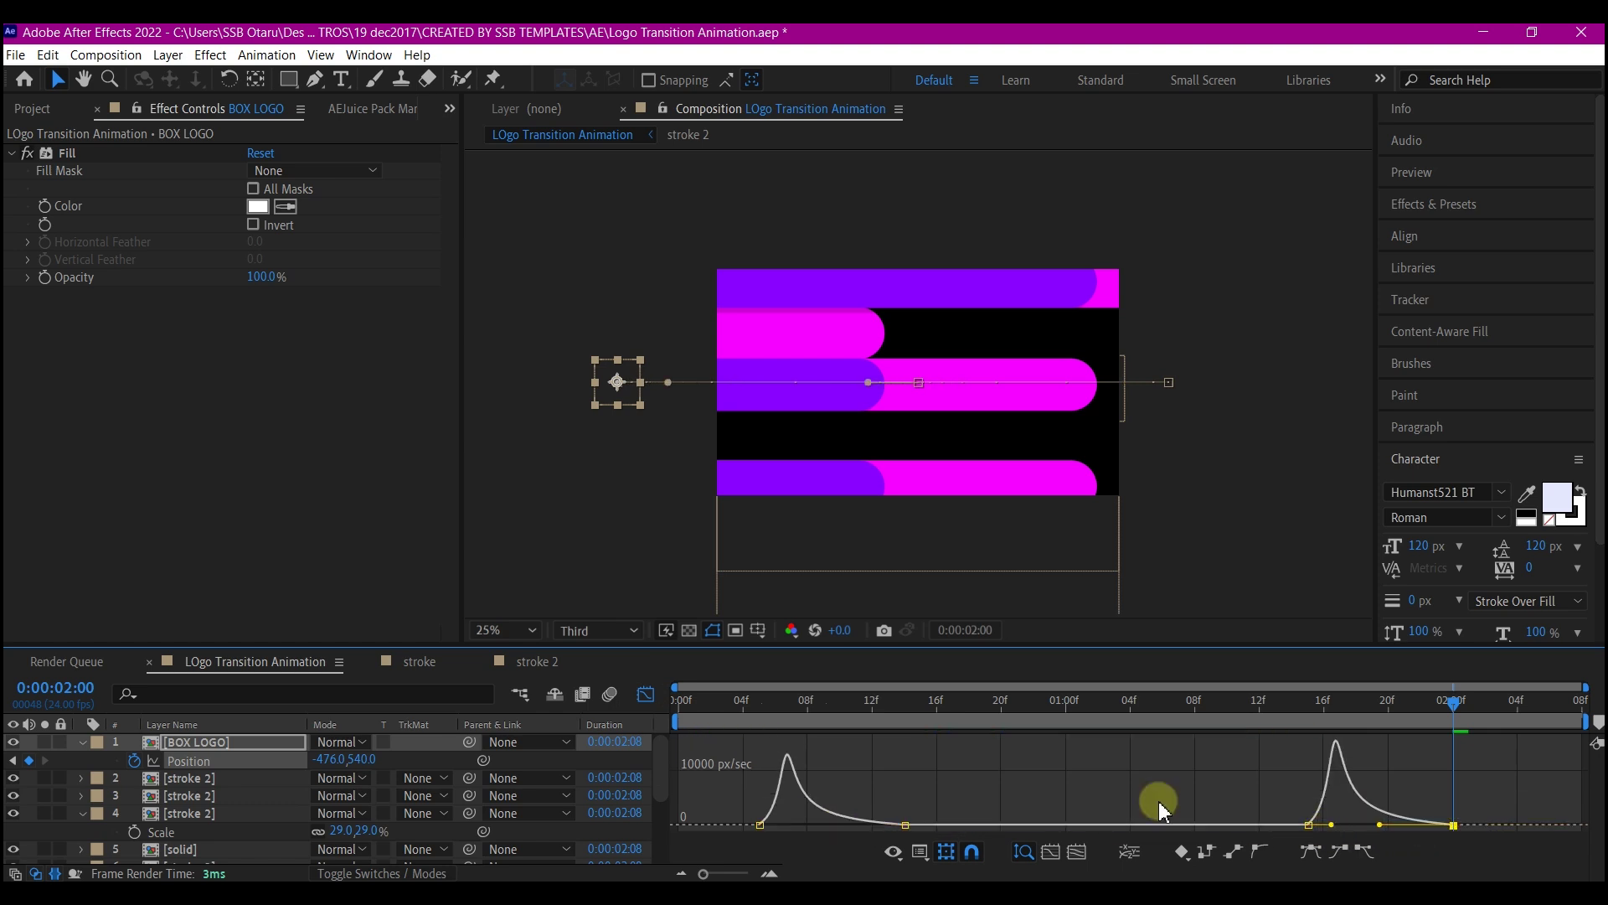
pyautogui.click(646, 695)
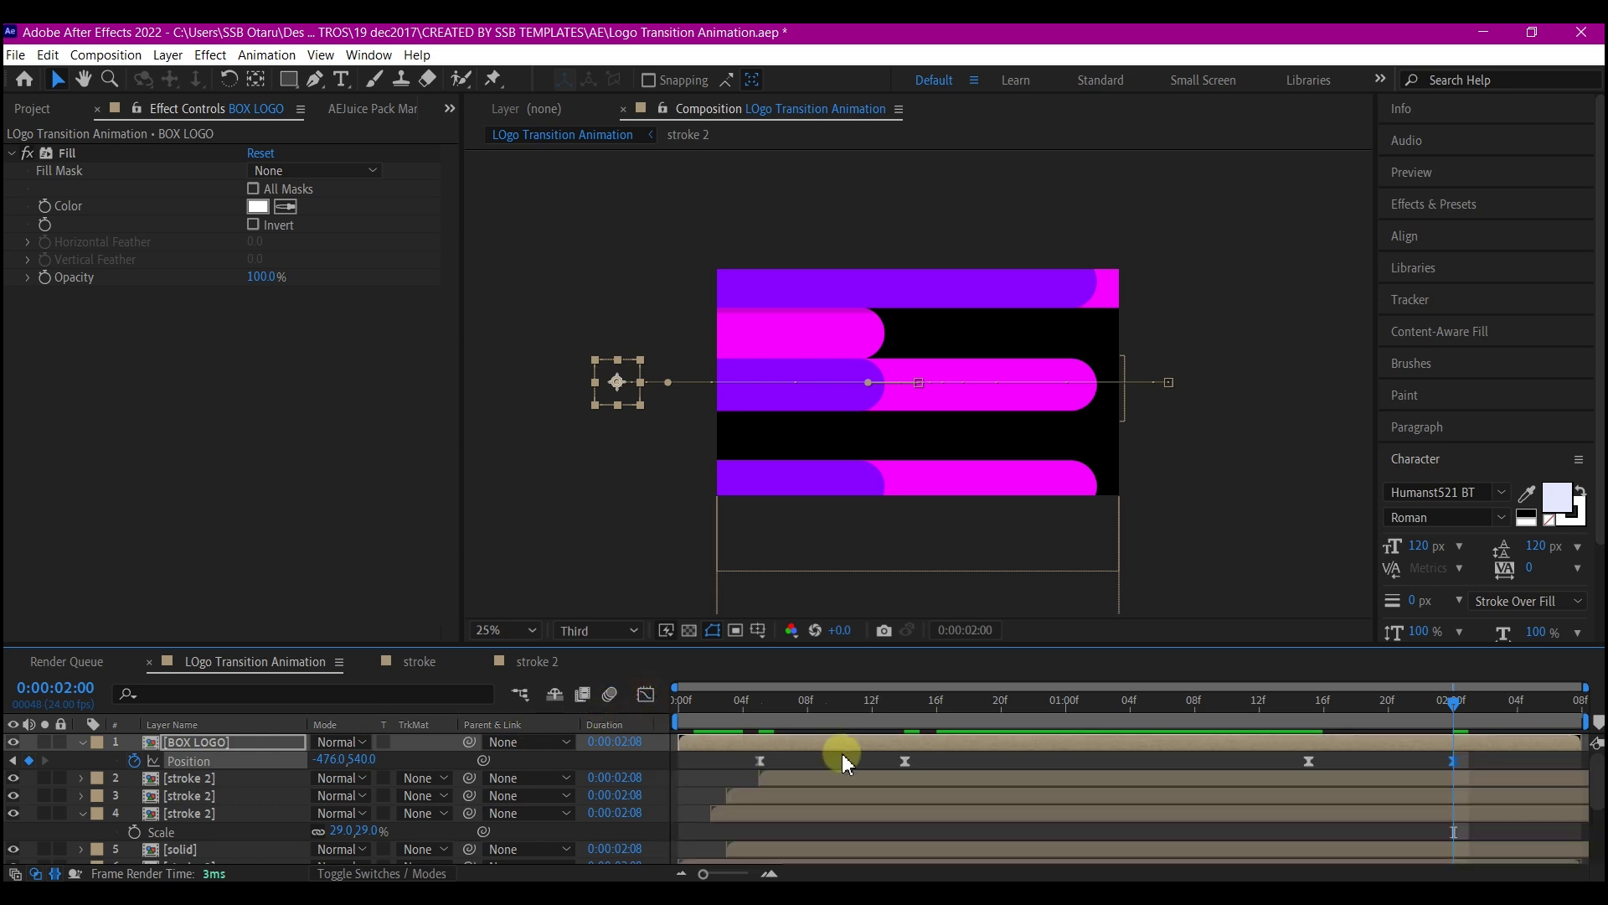
pyautogui.press('j')
pyautogui.press('j')
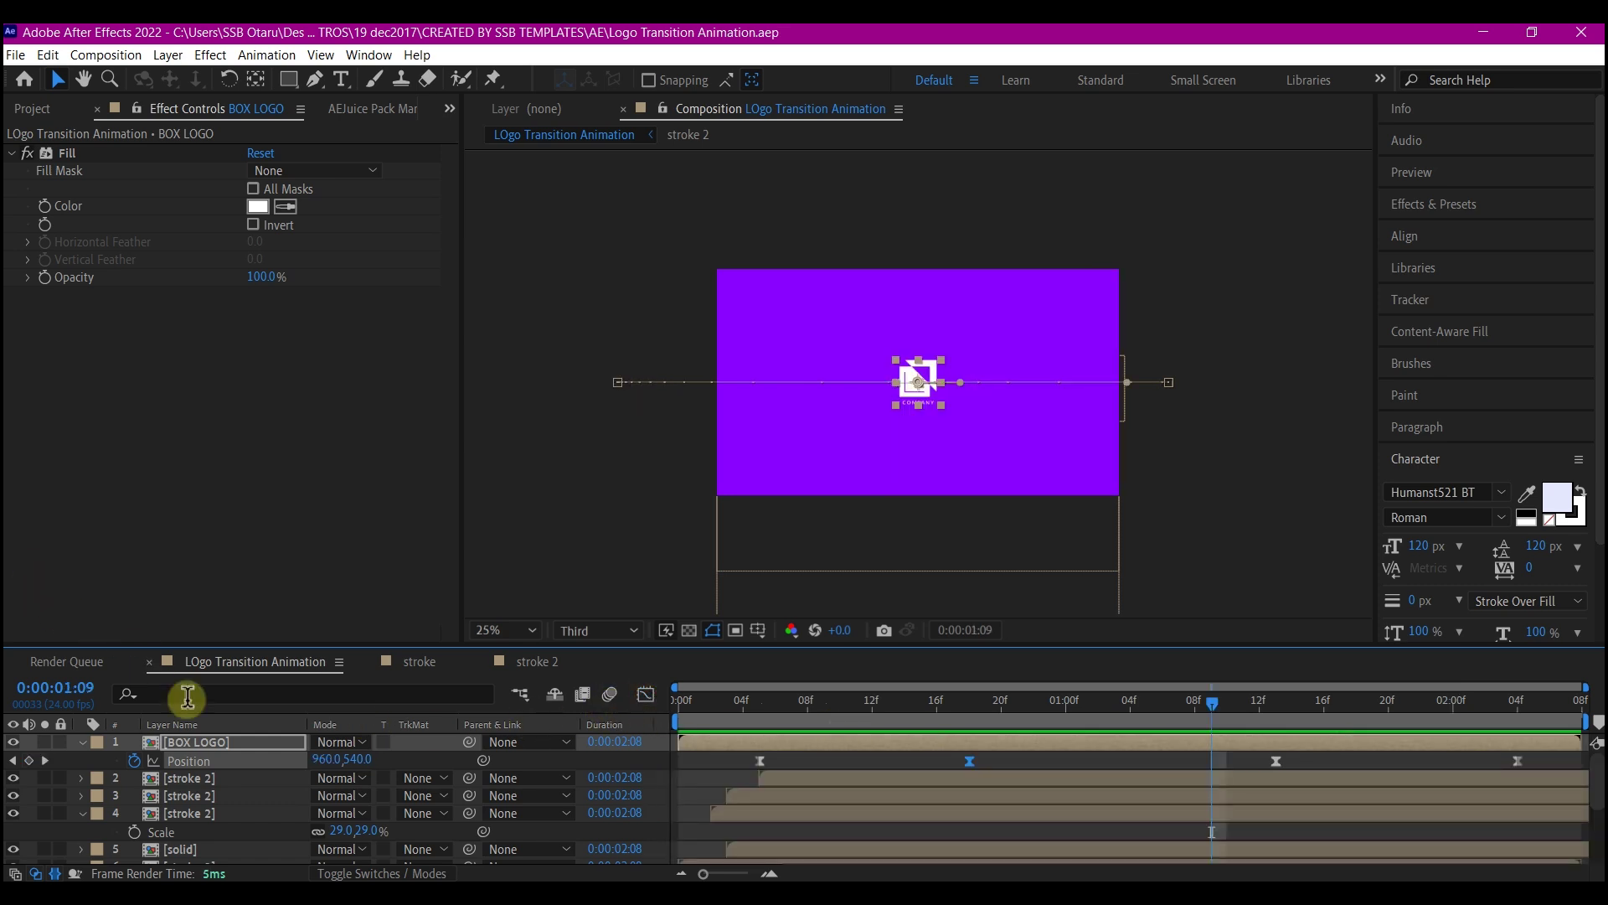
pyautogui.click(488, 633)
pyautogui.click(501, 258)
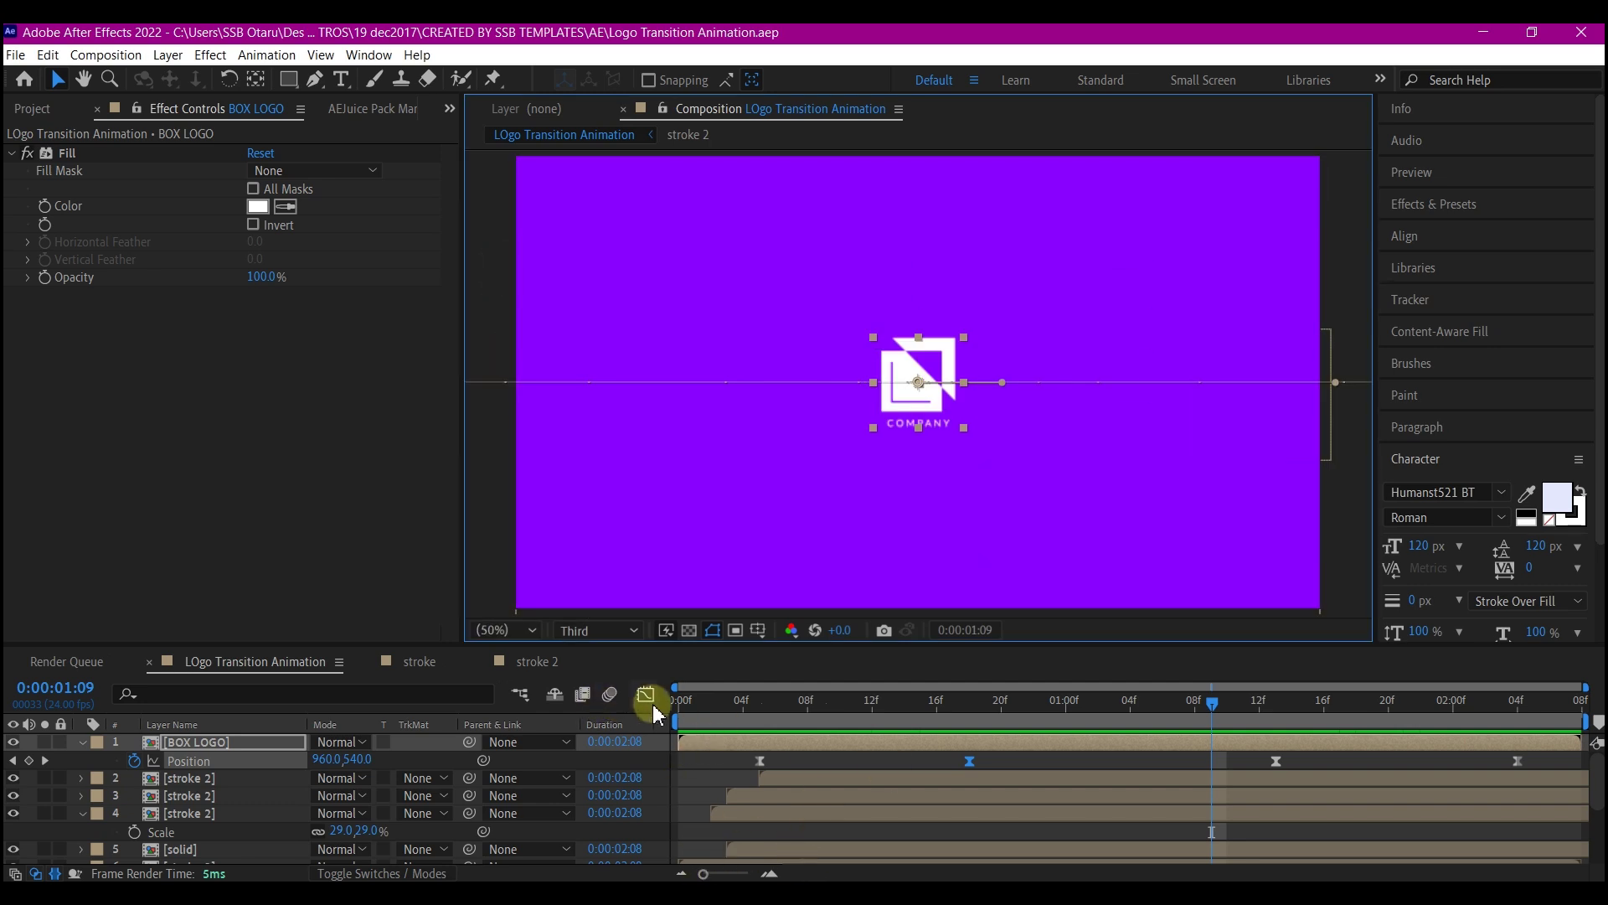
pyautogui.click(680, 701)
pyautogui.press('space')
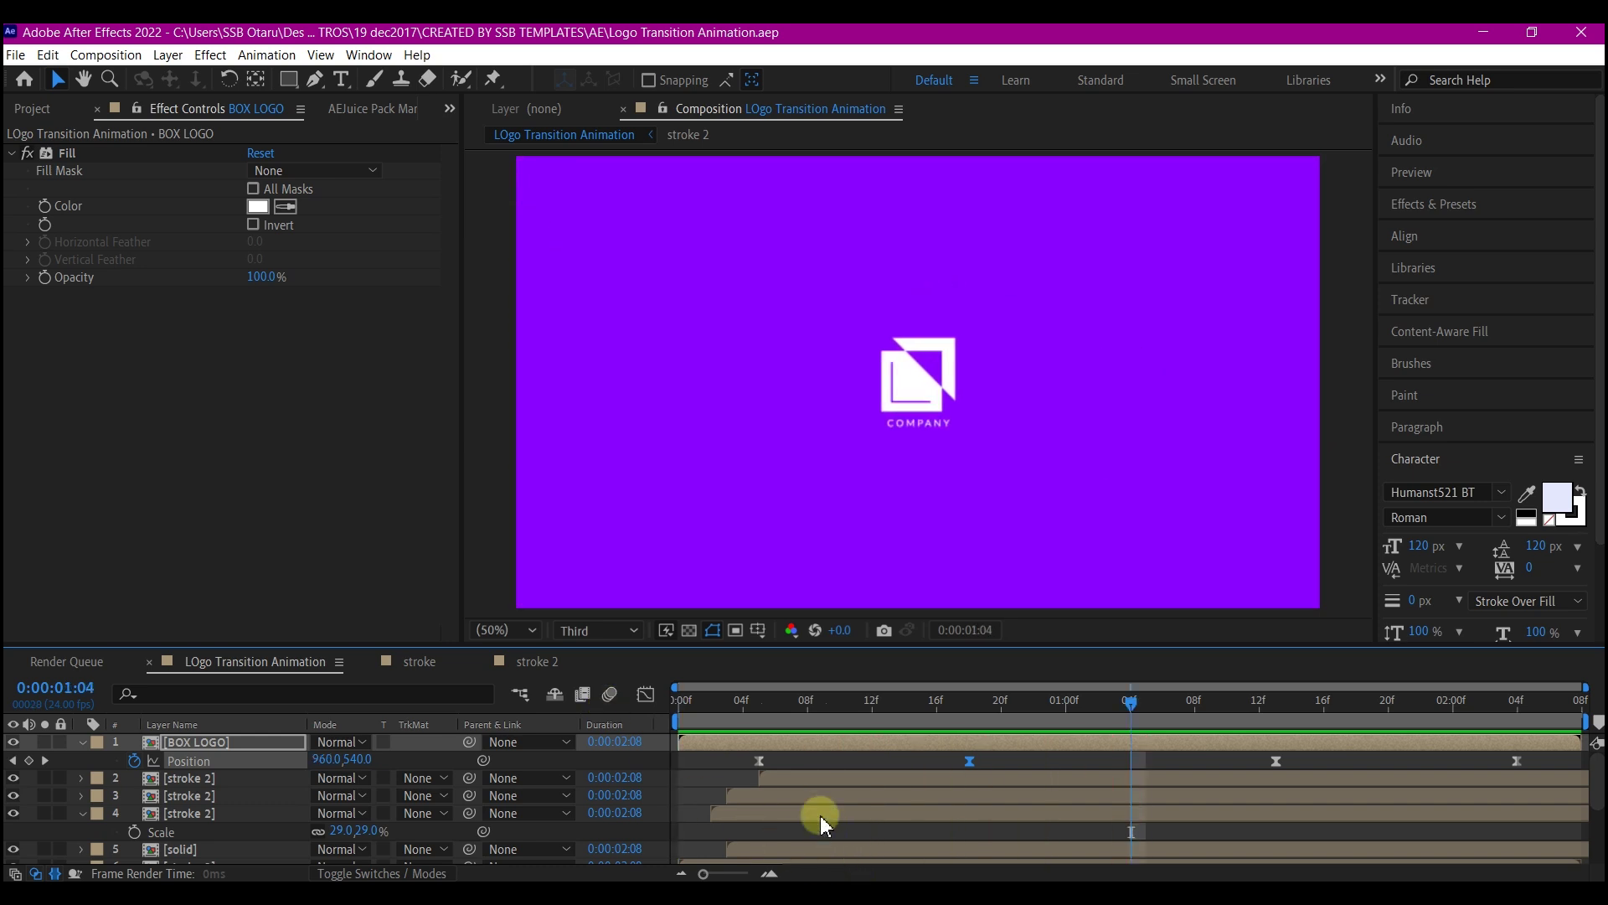
pyautogui.press('space')
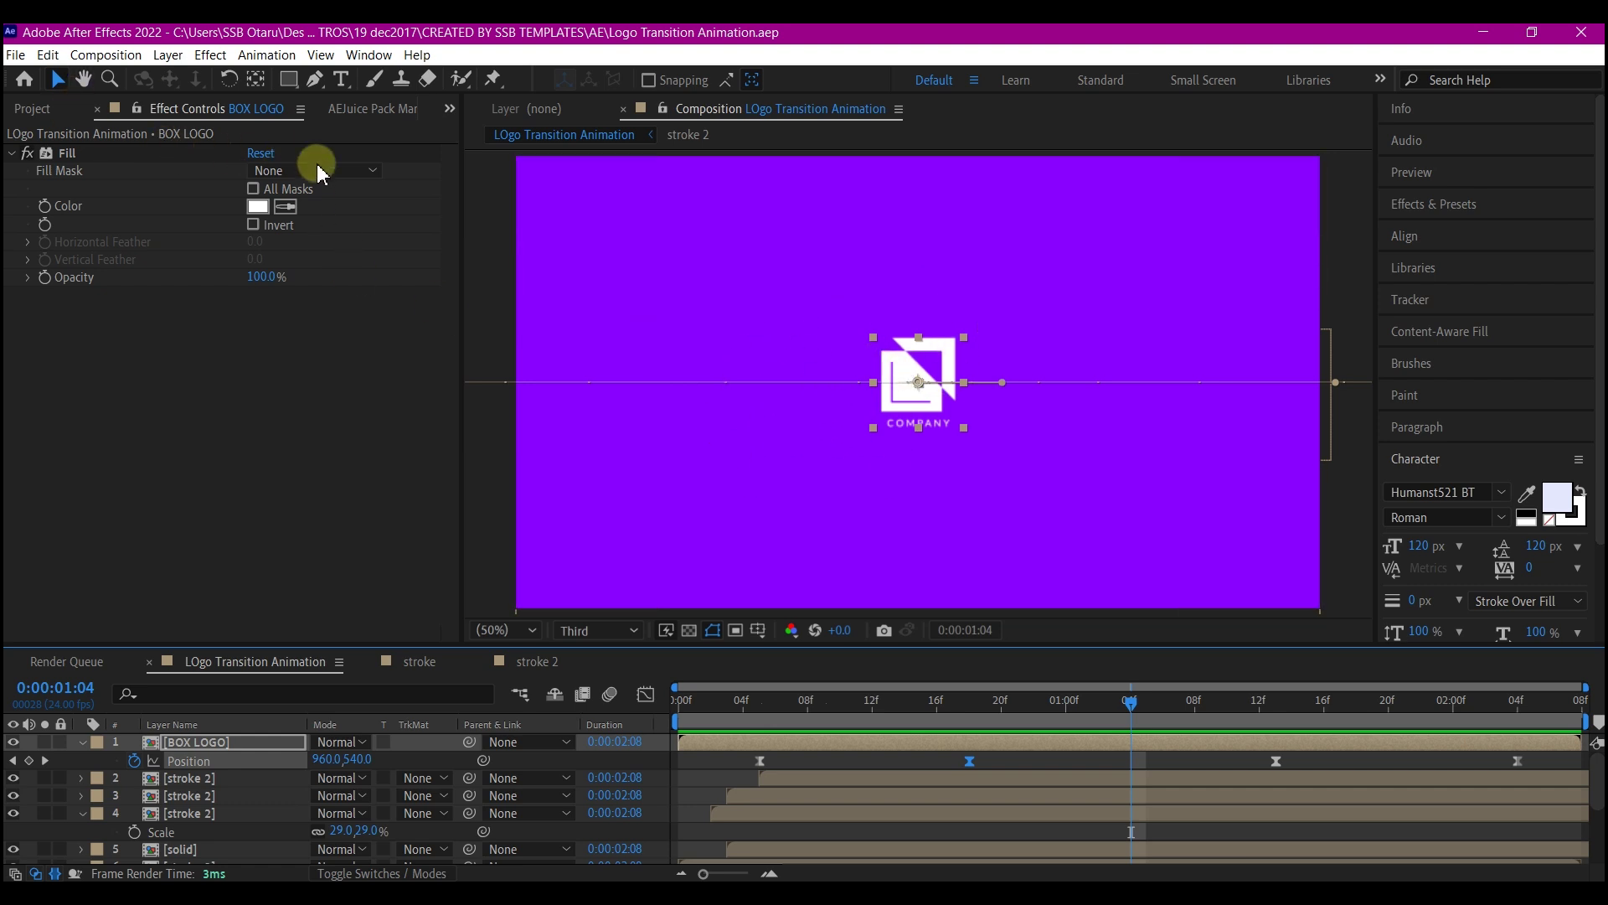
# Show the AEJuice Pack Manager 4 panel widened and browse its Minimal Logo Short presets
pyautogui.click(364, 122)
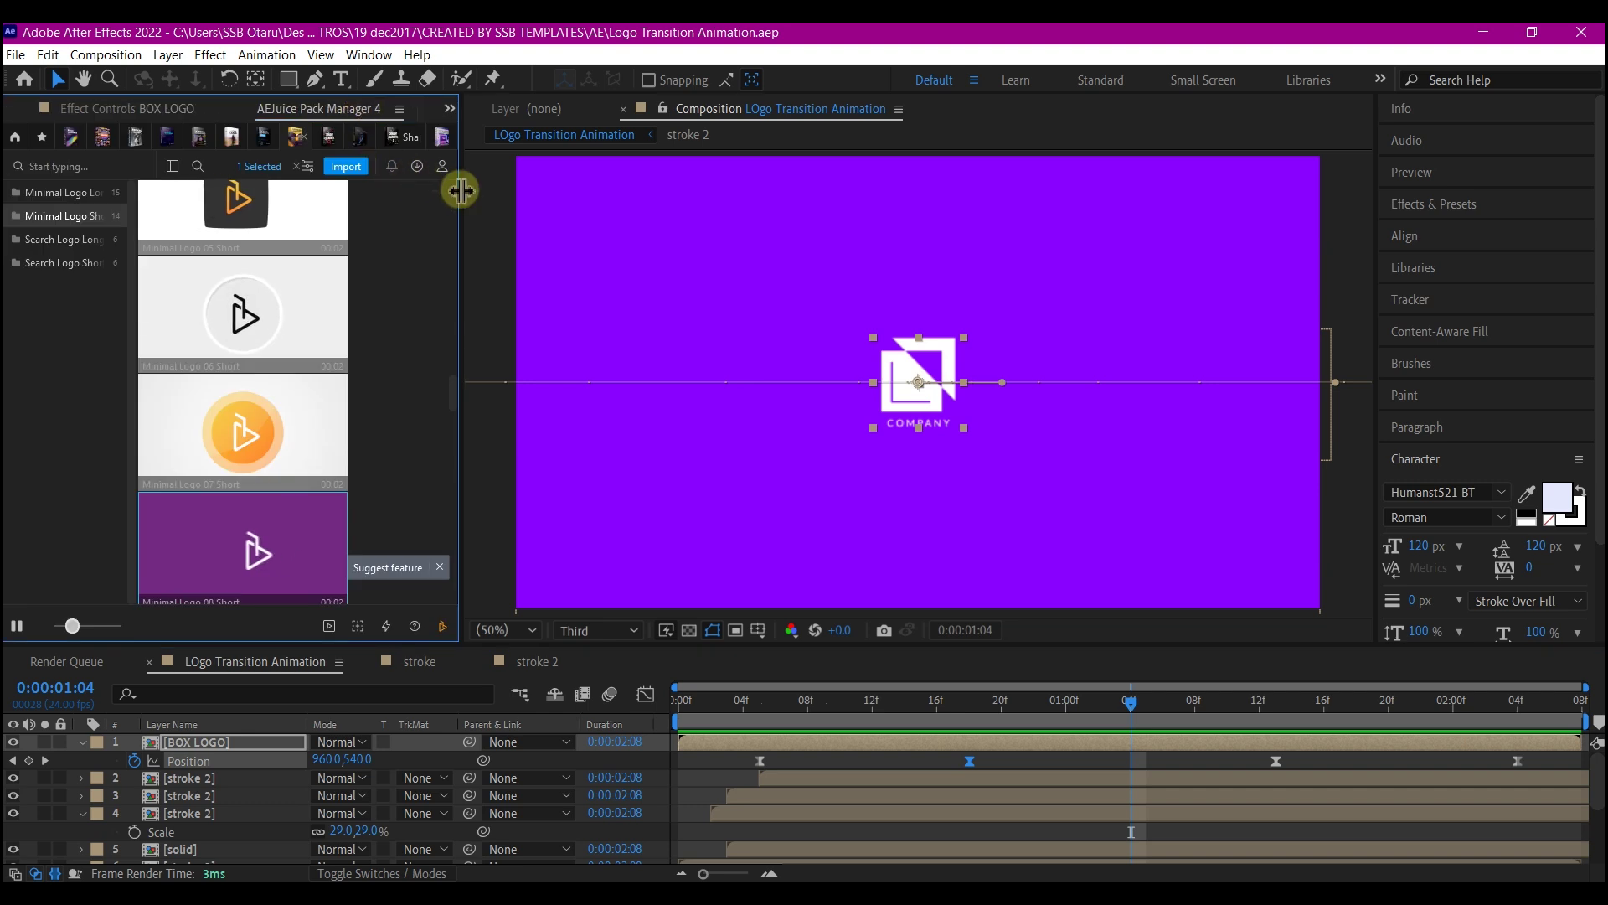
pyautogui.moveTo(461, 196); pyautogui.dragTo(745, 250)
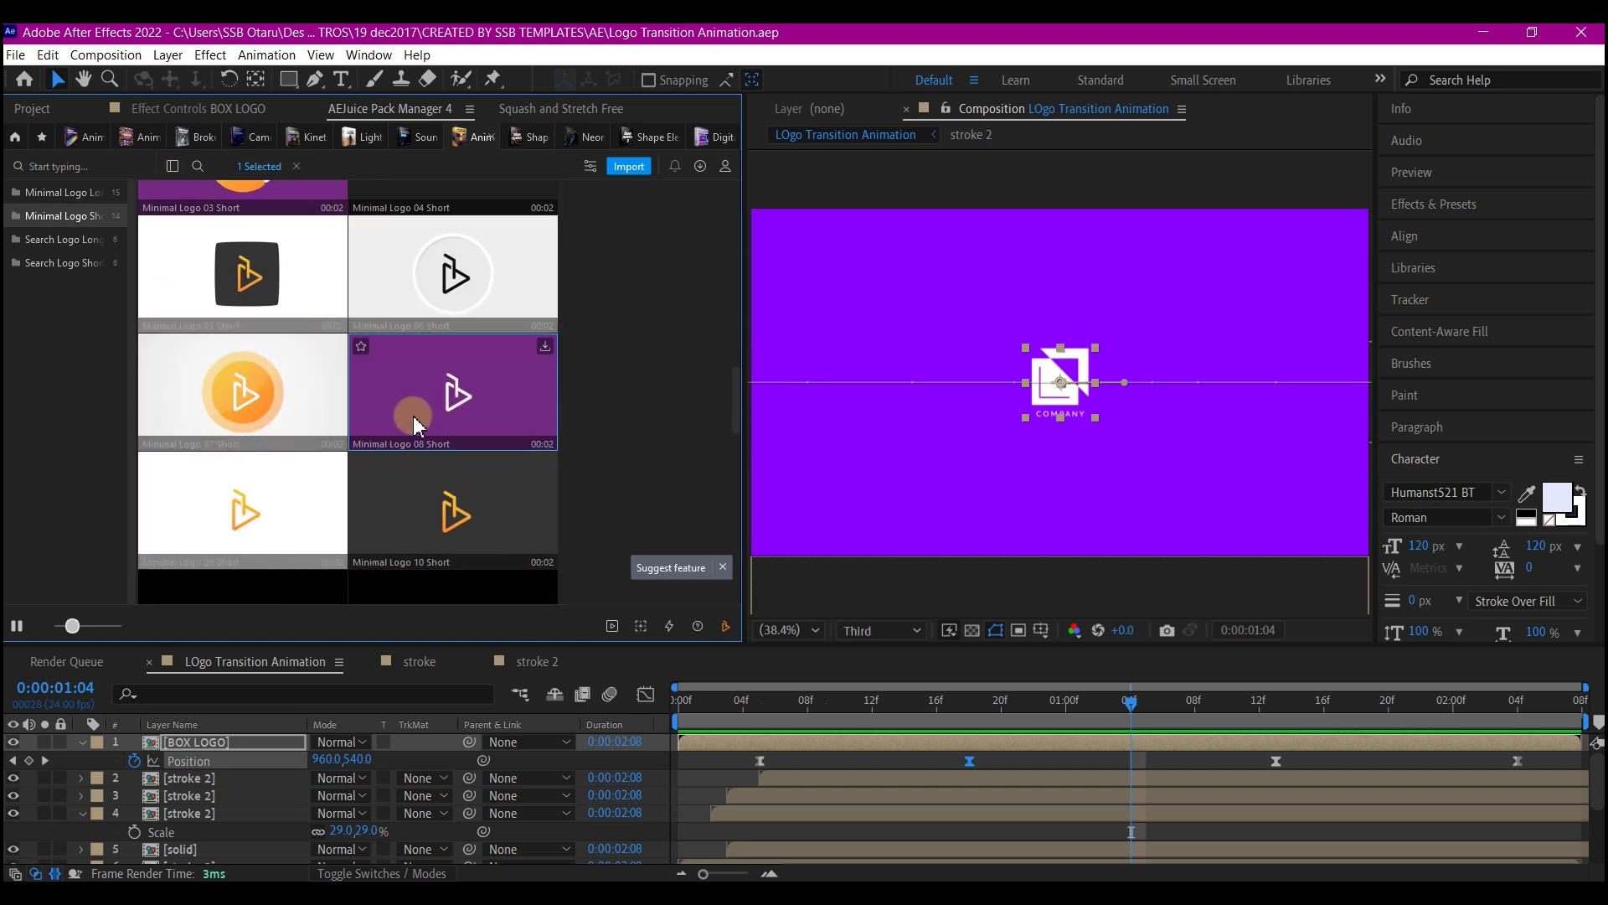
pyautogui.scroll(-2, 433, 427)
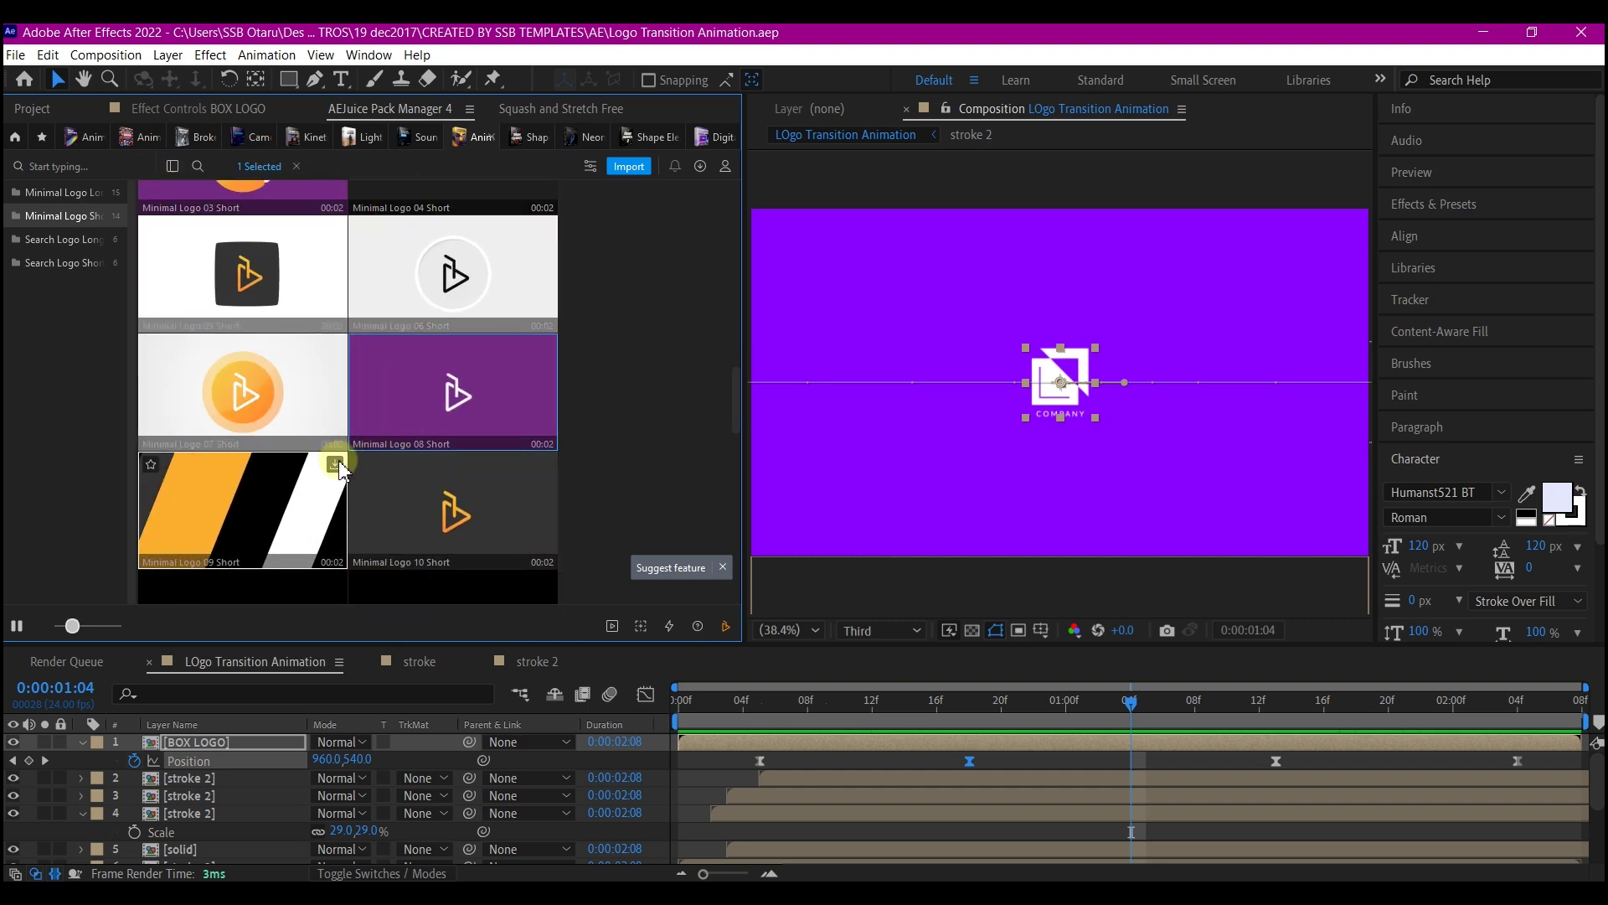